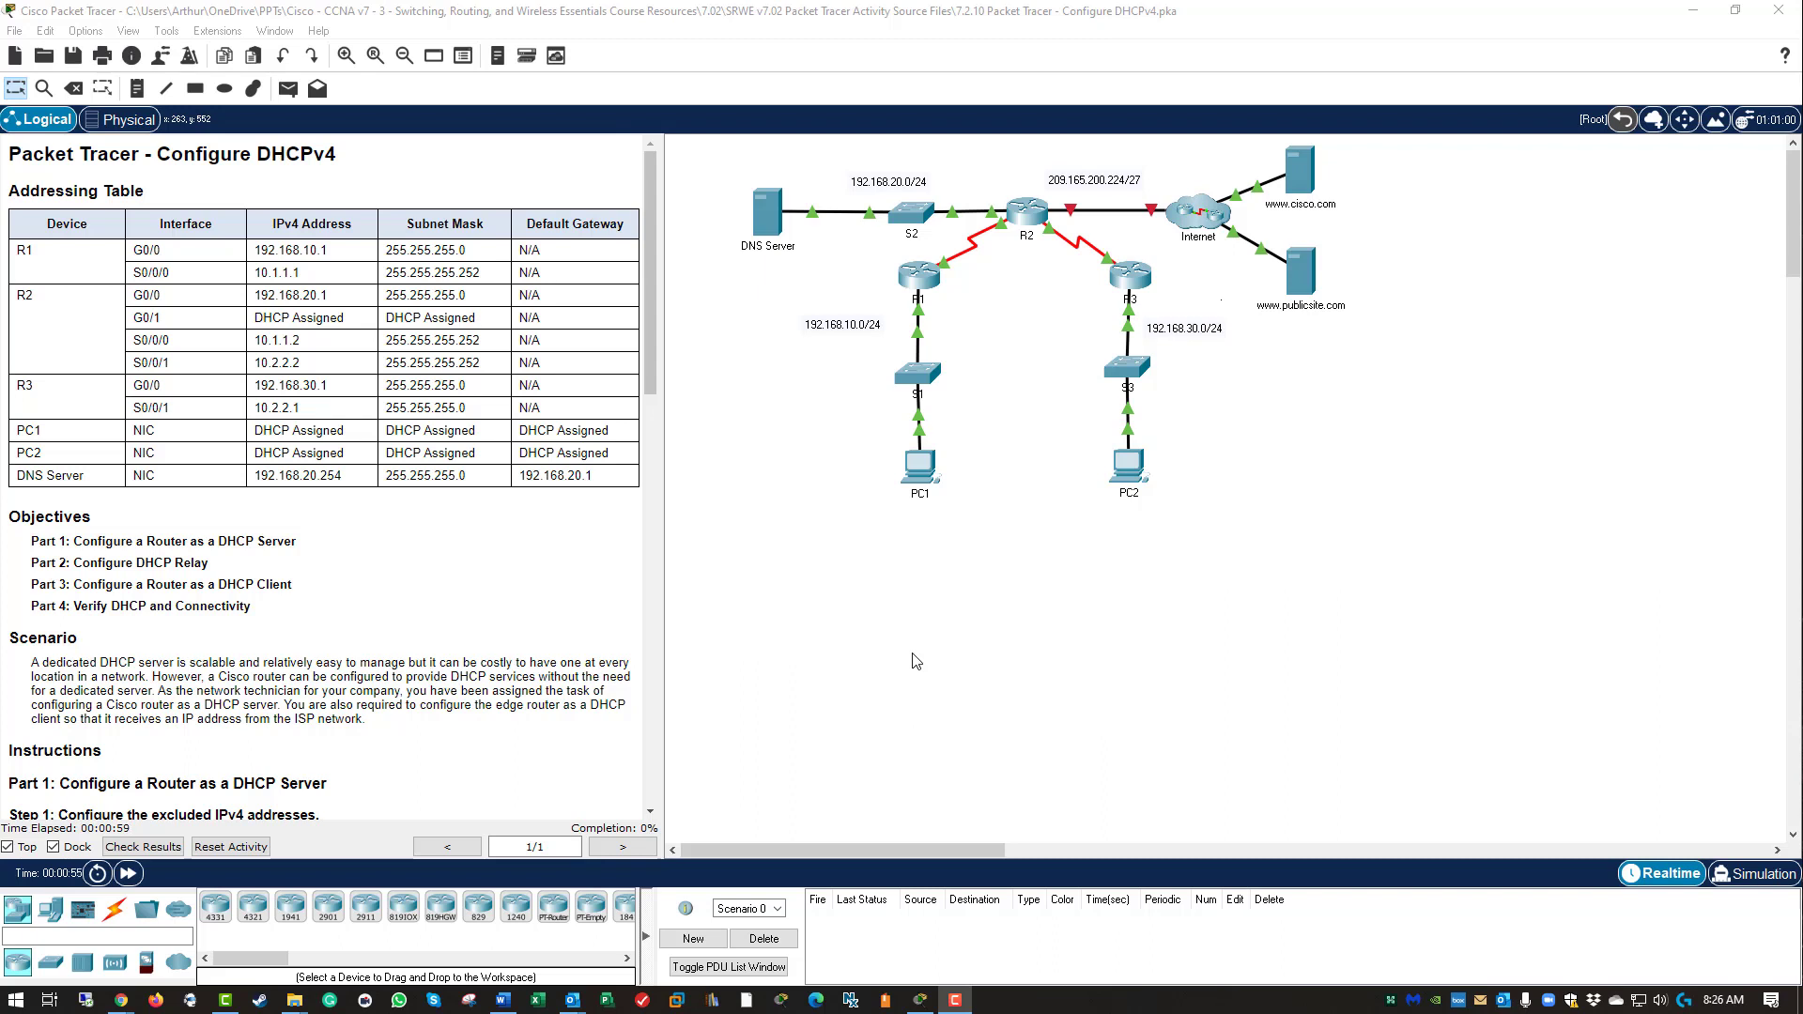
# Bring Packet Tracer forward and scroll the instructions down to Part 1.
pyautogui.click(454, 599)
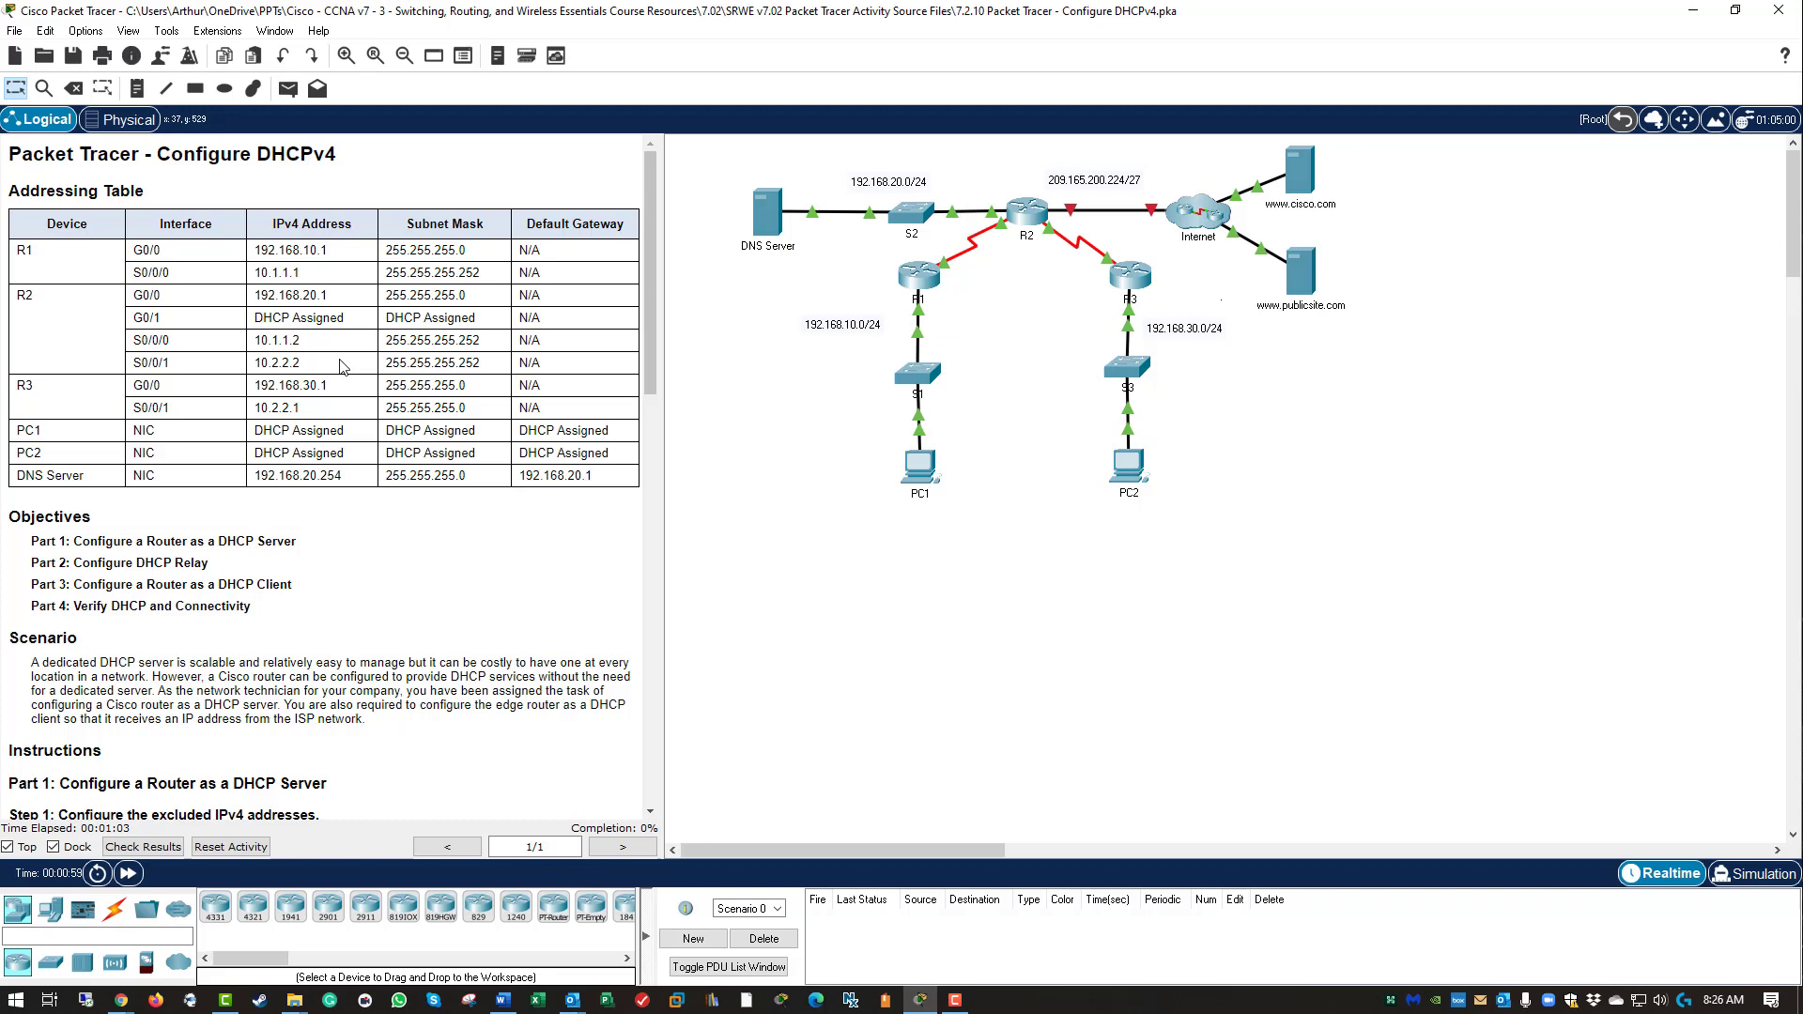
pyautogui.scroll(-4, 170, 377)
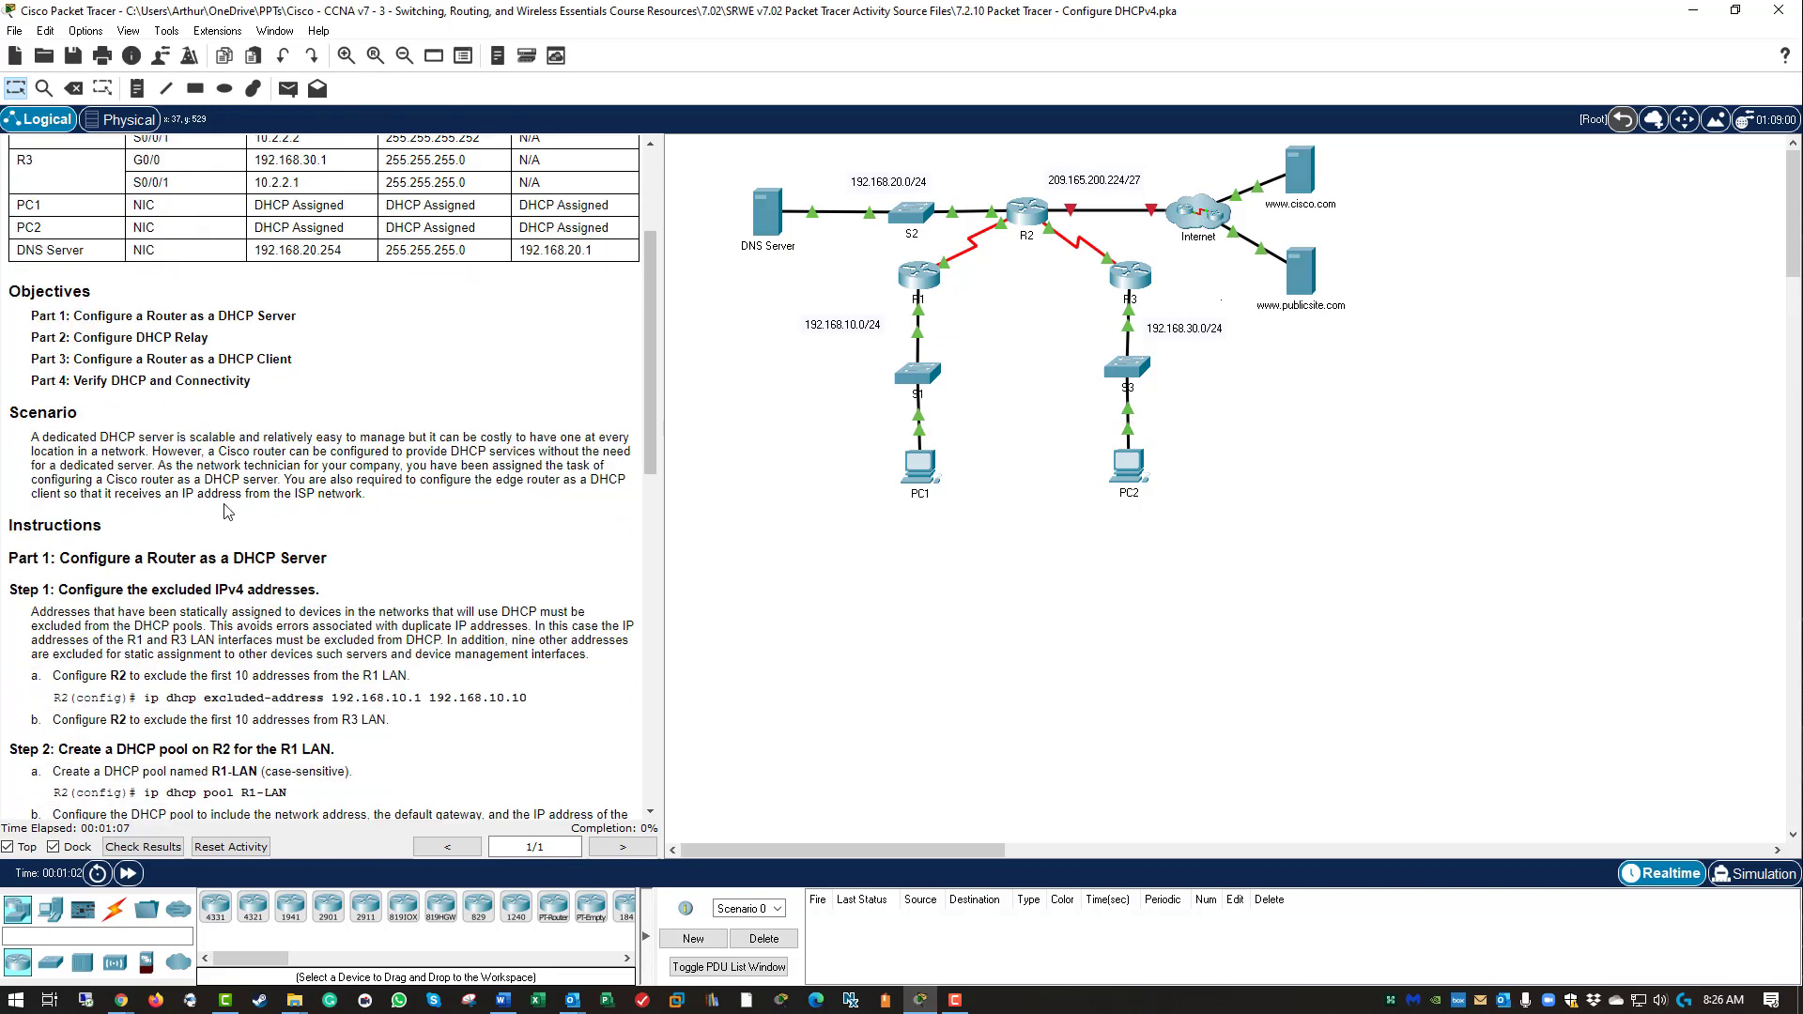
pyautogui.scroll(-4, 226, 512)
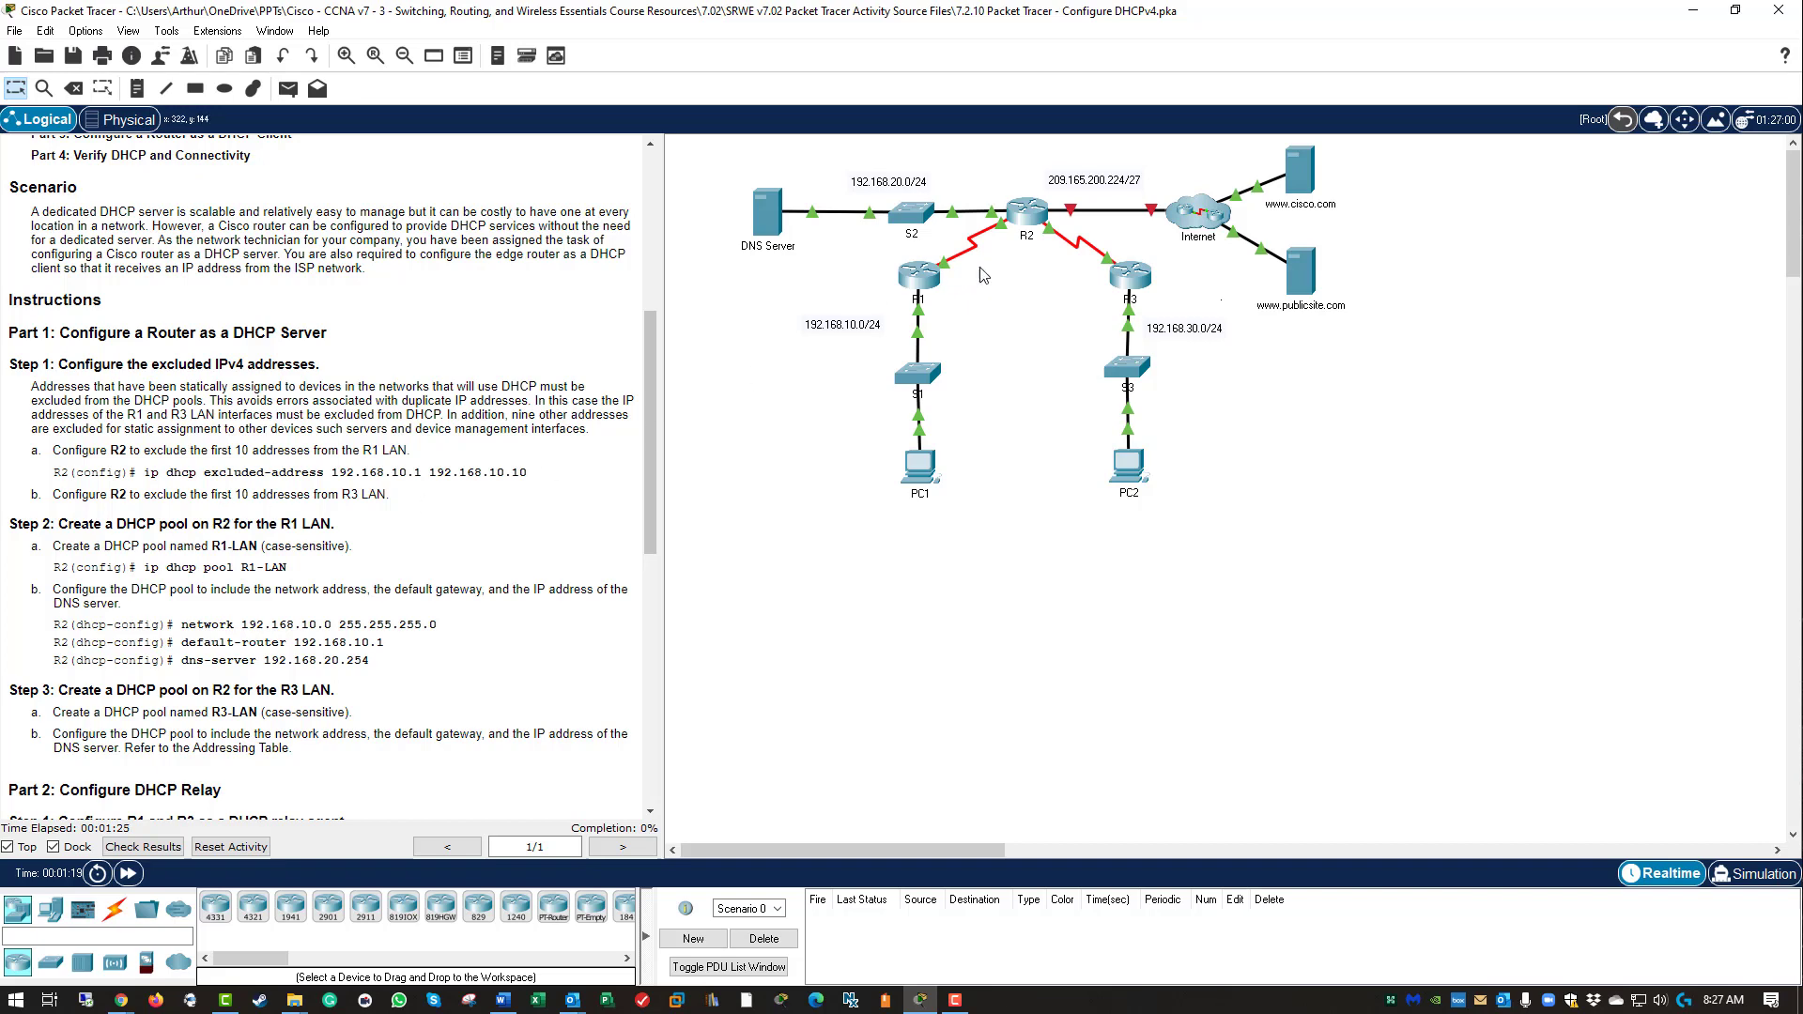
# Open R2's CLI and enter privileged and global configuration mode.
pyautogui.click(1036, 215)
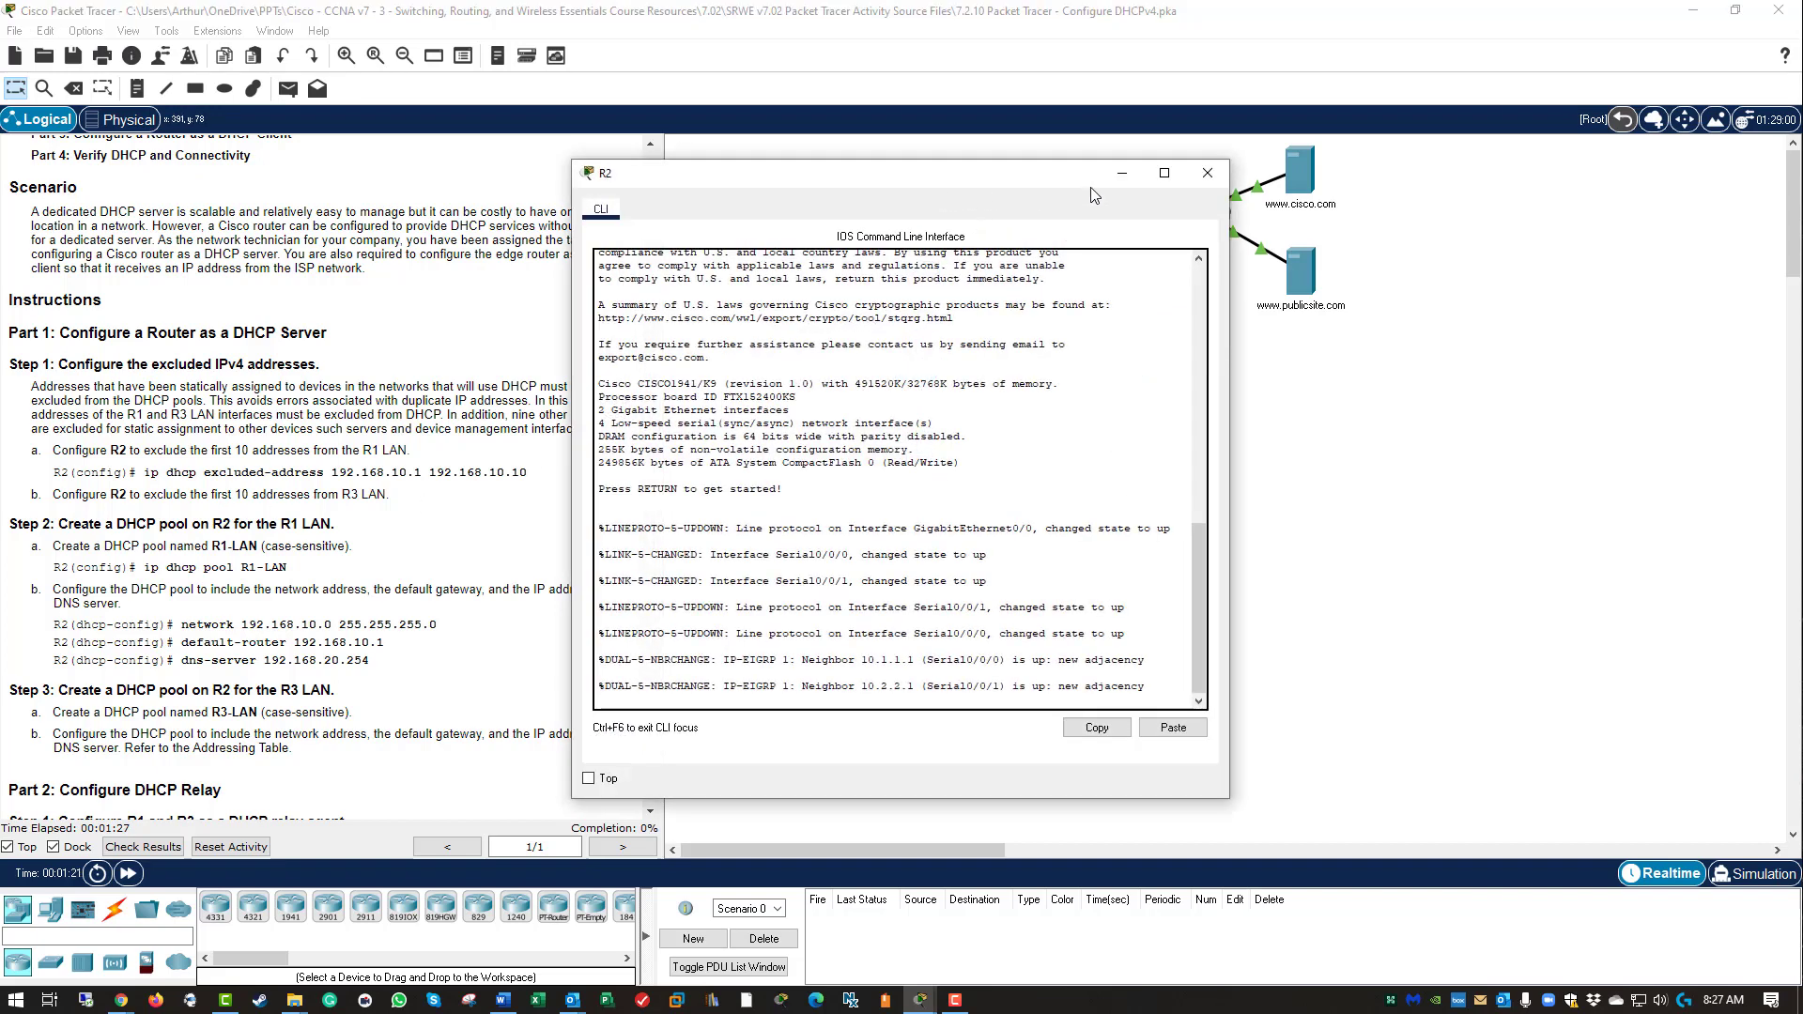
pyautogui.moveTo(970, 178); pyautogui.dragTo(1180, 179)
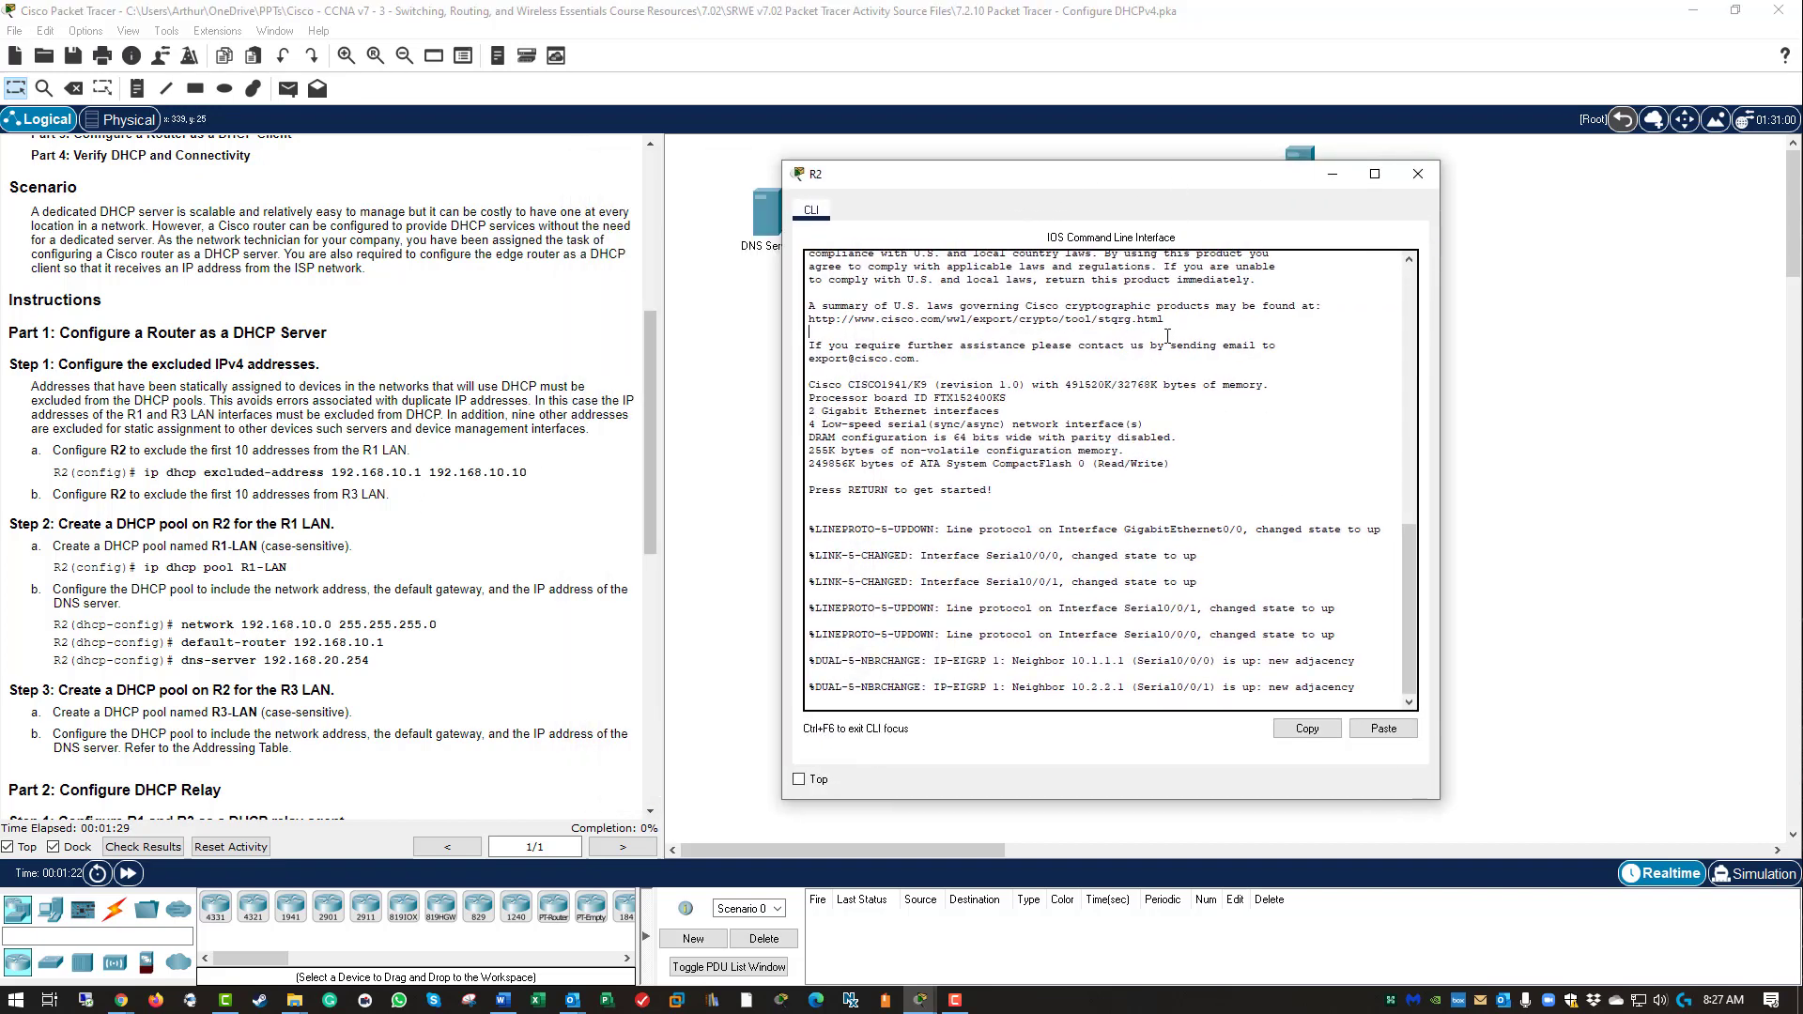
pyautogui.press('Return')
pyautogui.press('Return')
pyautogui.press('Return')
pyautogui.write('en')
pyautogui.press('Return')
pyautogui.write('conf t')
pyautogui.press('Return')
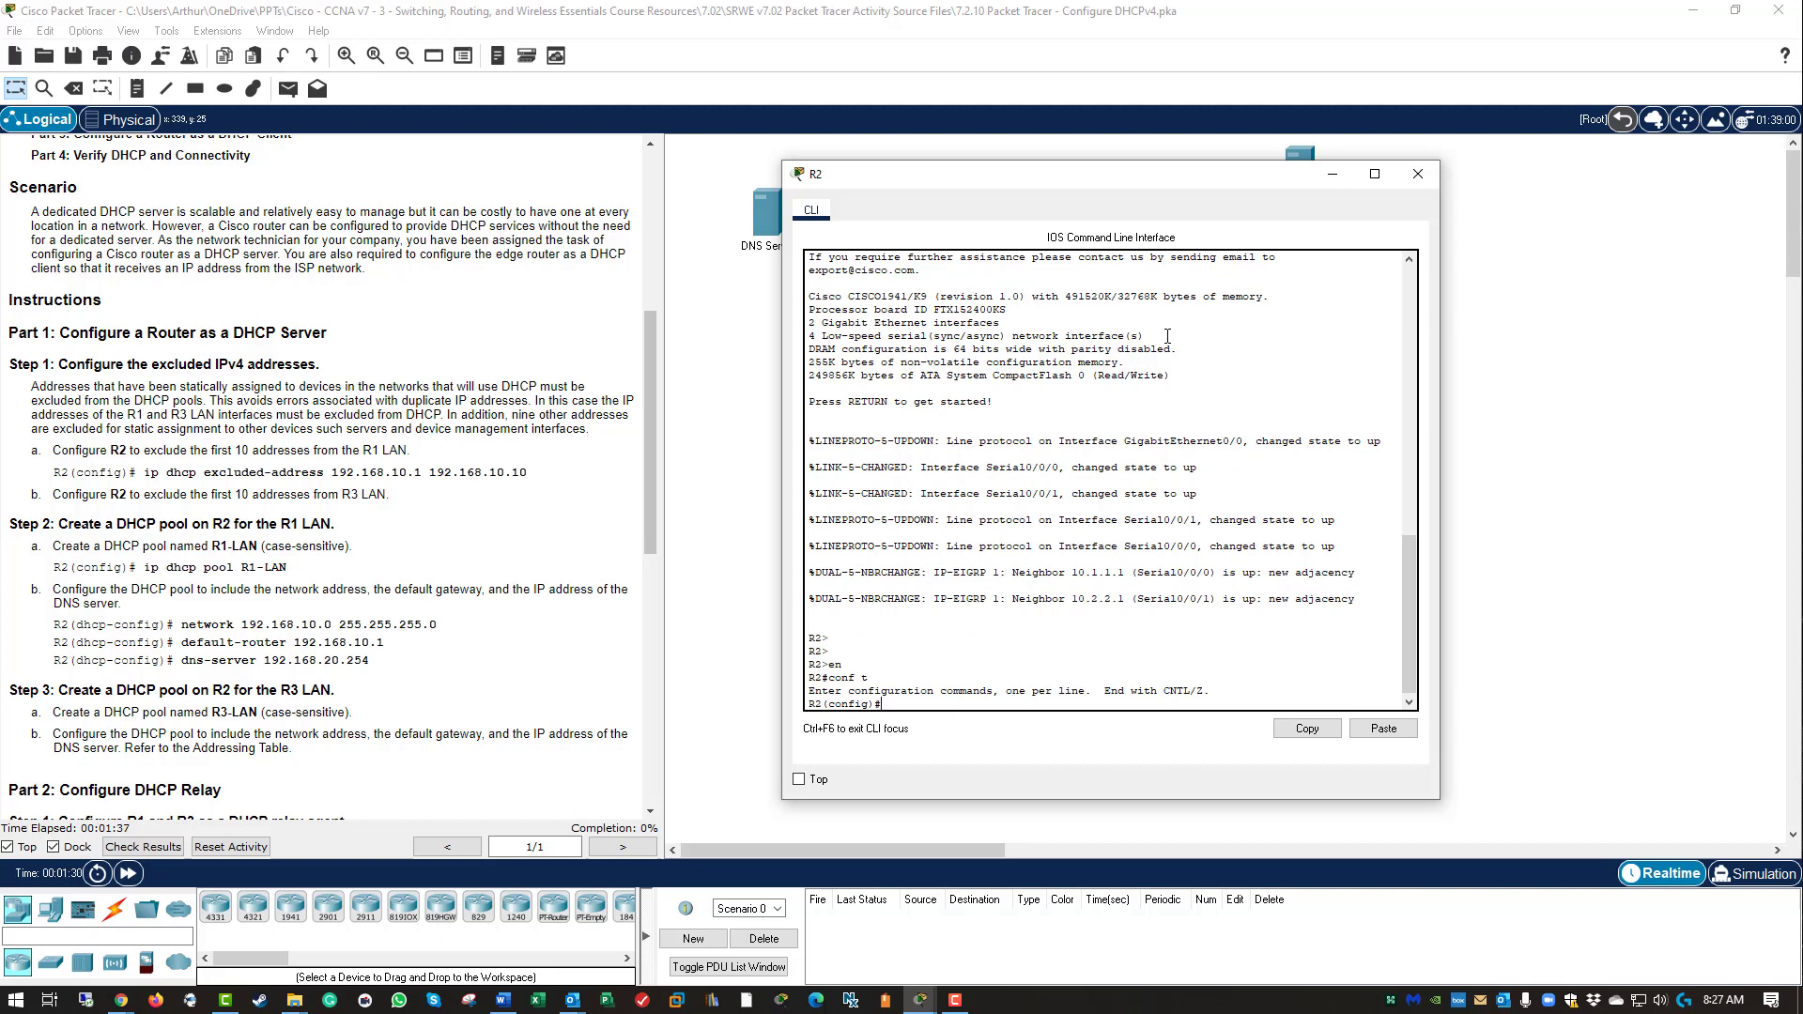
# Exclude 192.168.10.1 through 192.168.10.10 from DHCP on R2.
pyautogui.write('ip dh')
pyautogui.press('Tab')
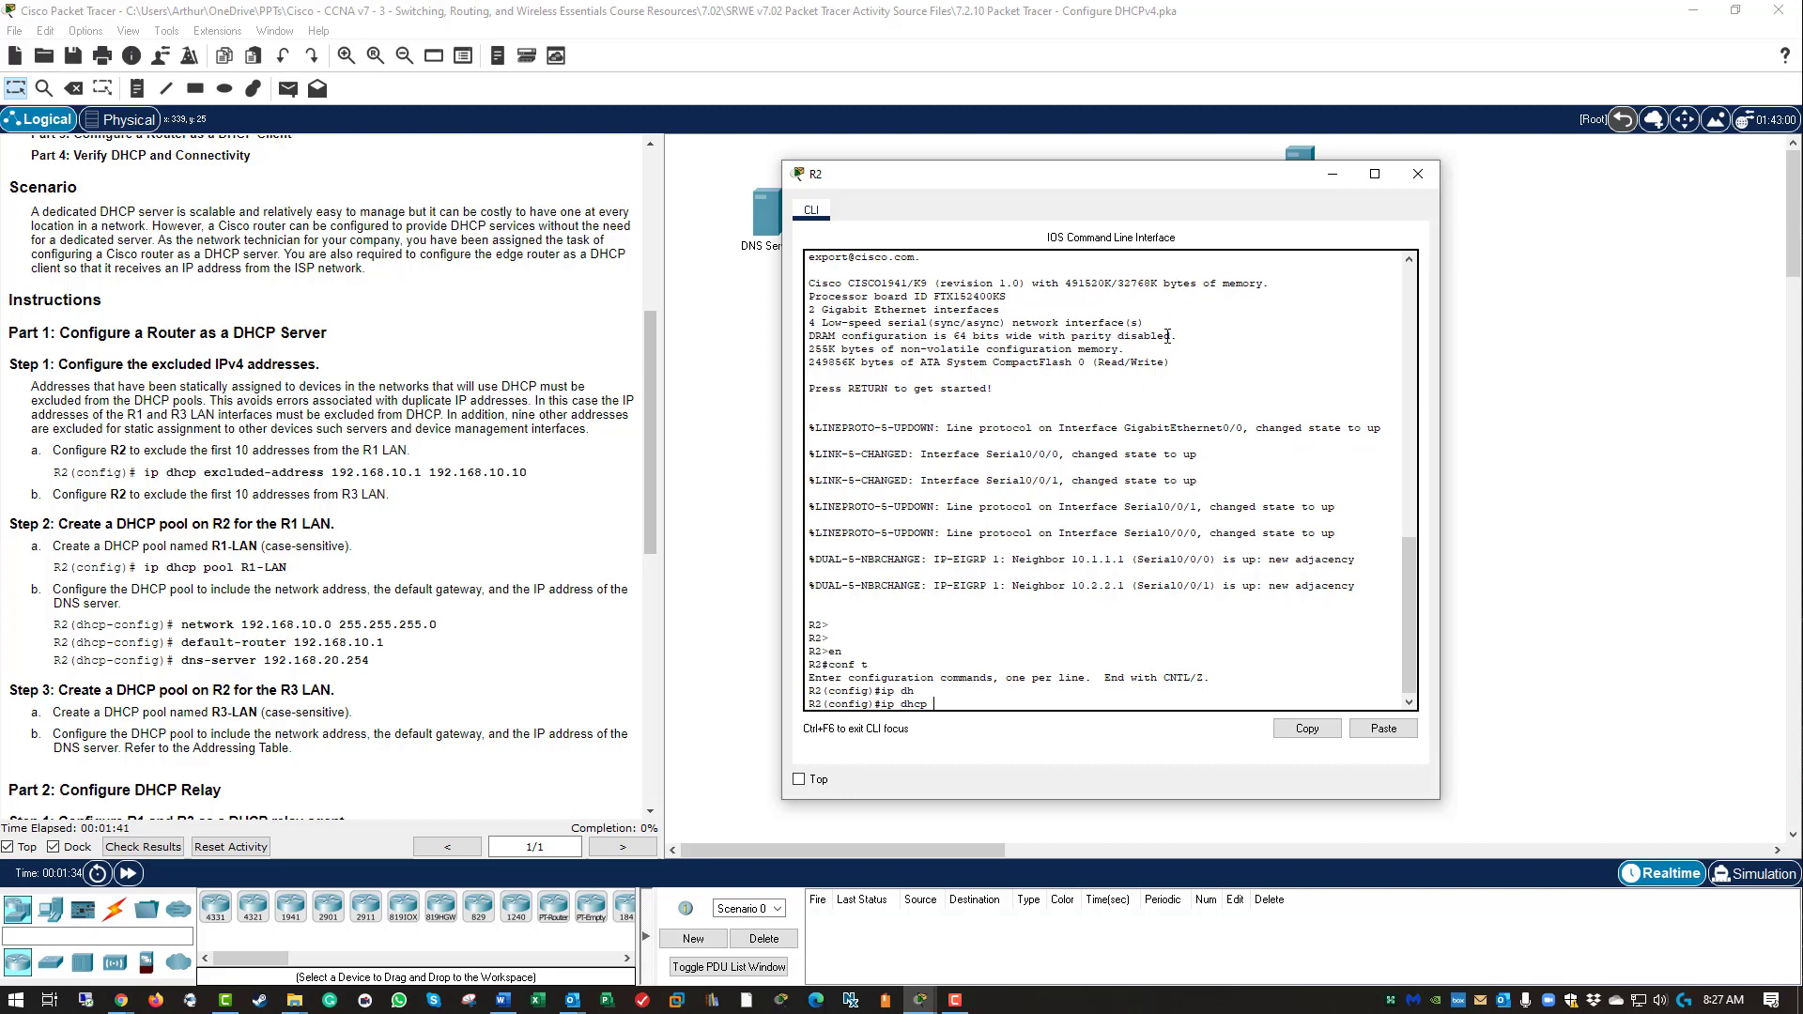
pyautogui.write('ex')
pyautogui.press('Tab')
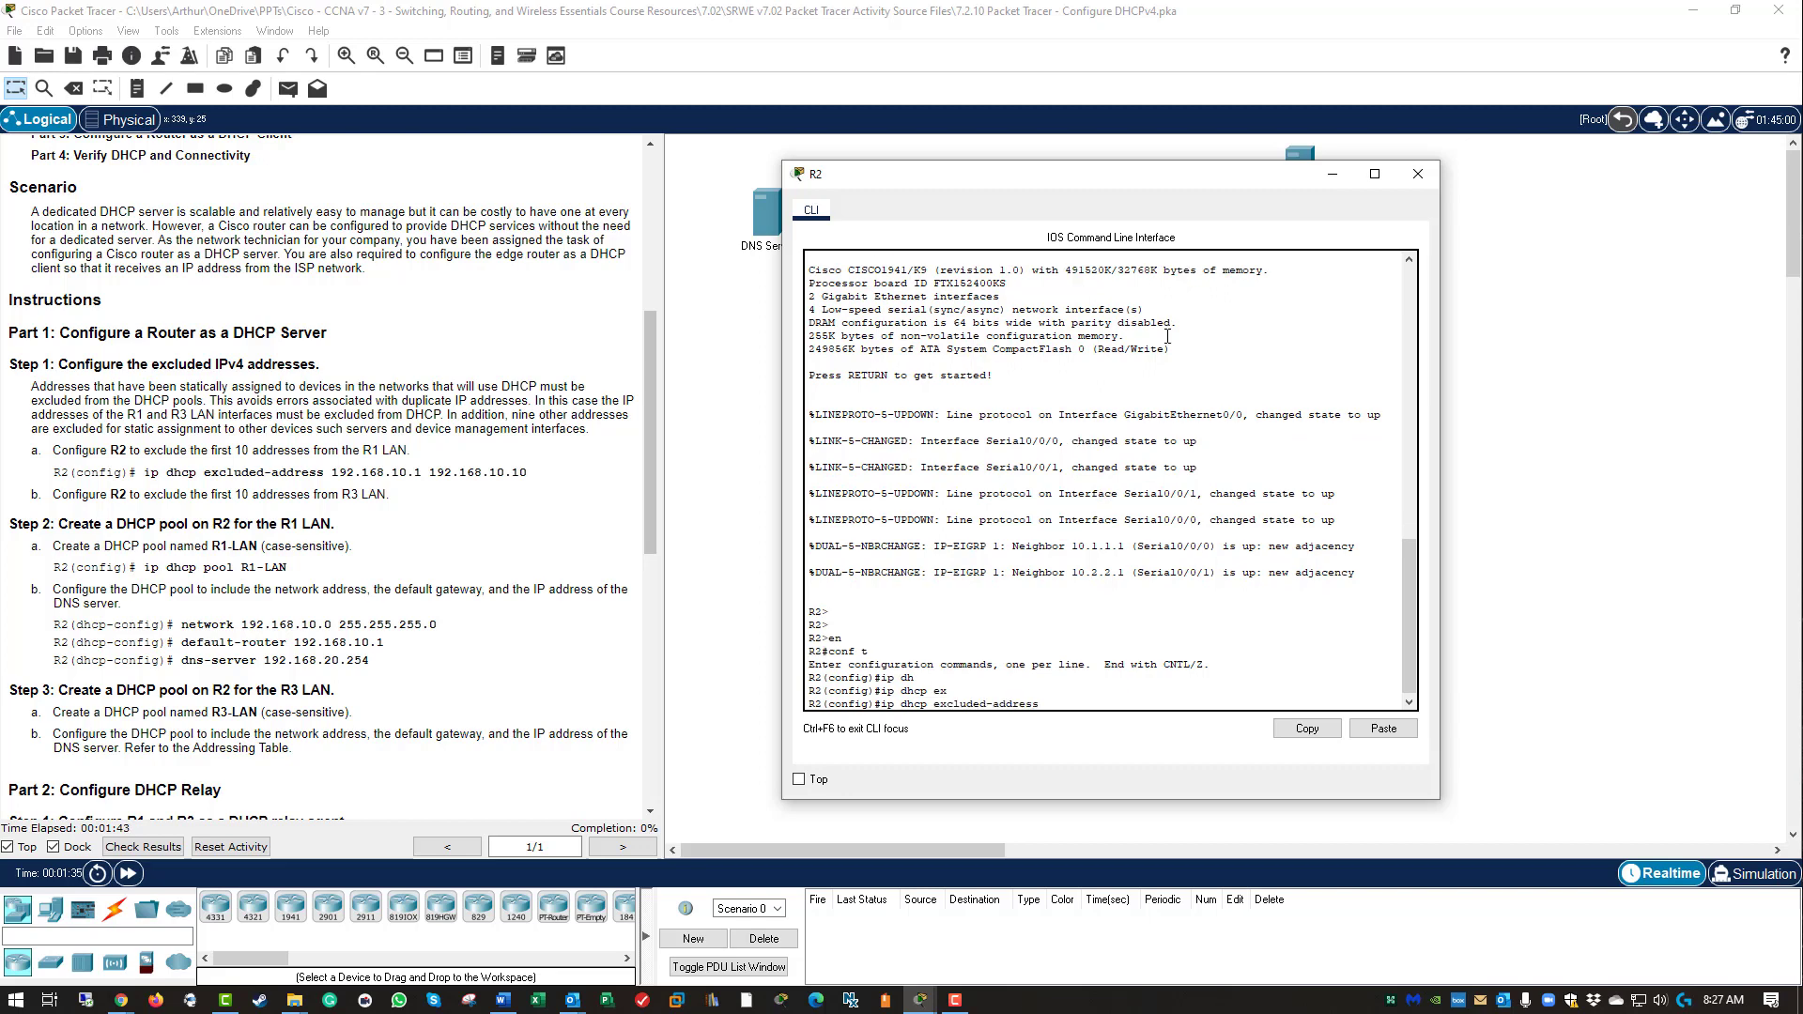
pyautogui.write('192.168')
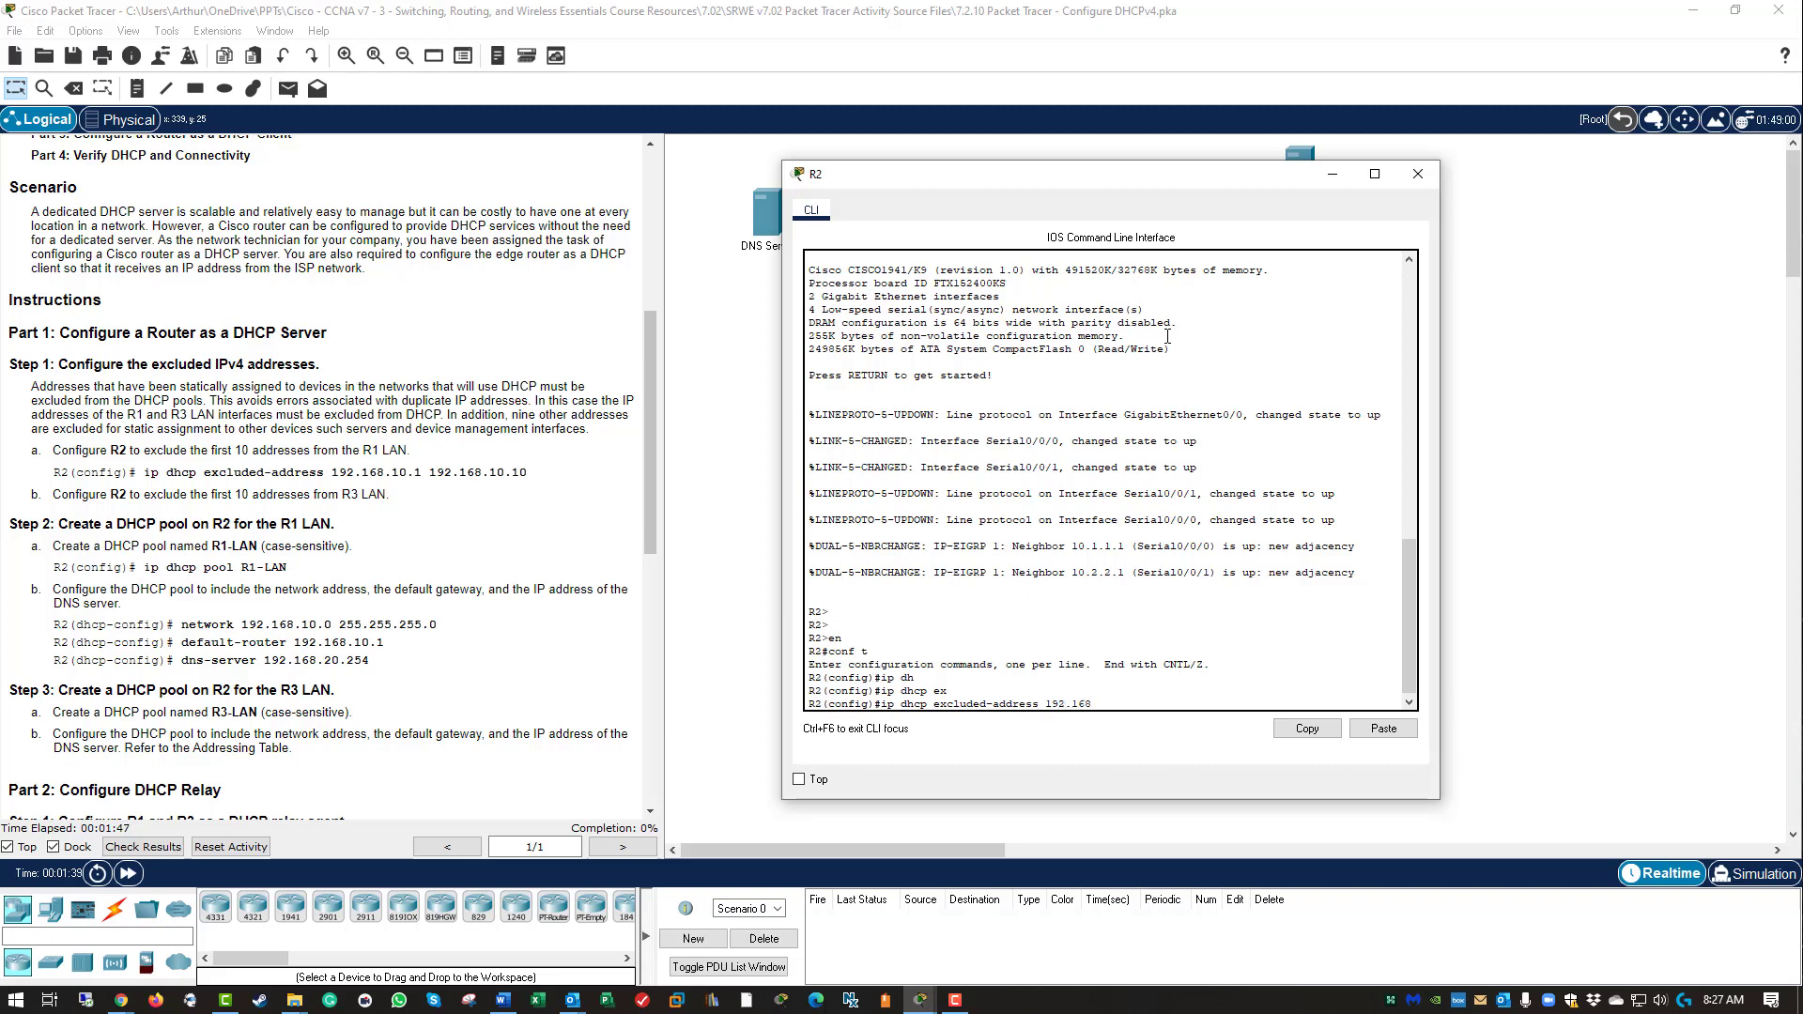
pyautogui.write('.10.0')
pyautogui.press('BackSpace')
pyautogui.write('1')
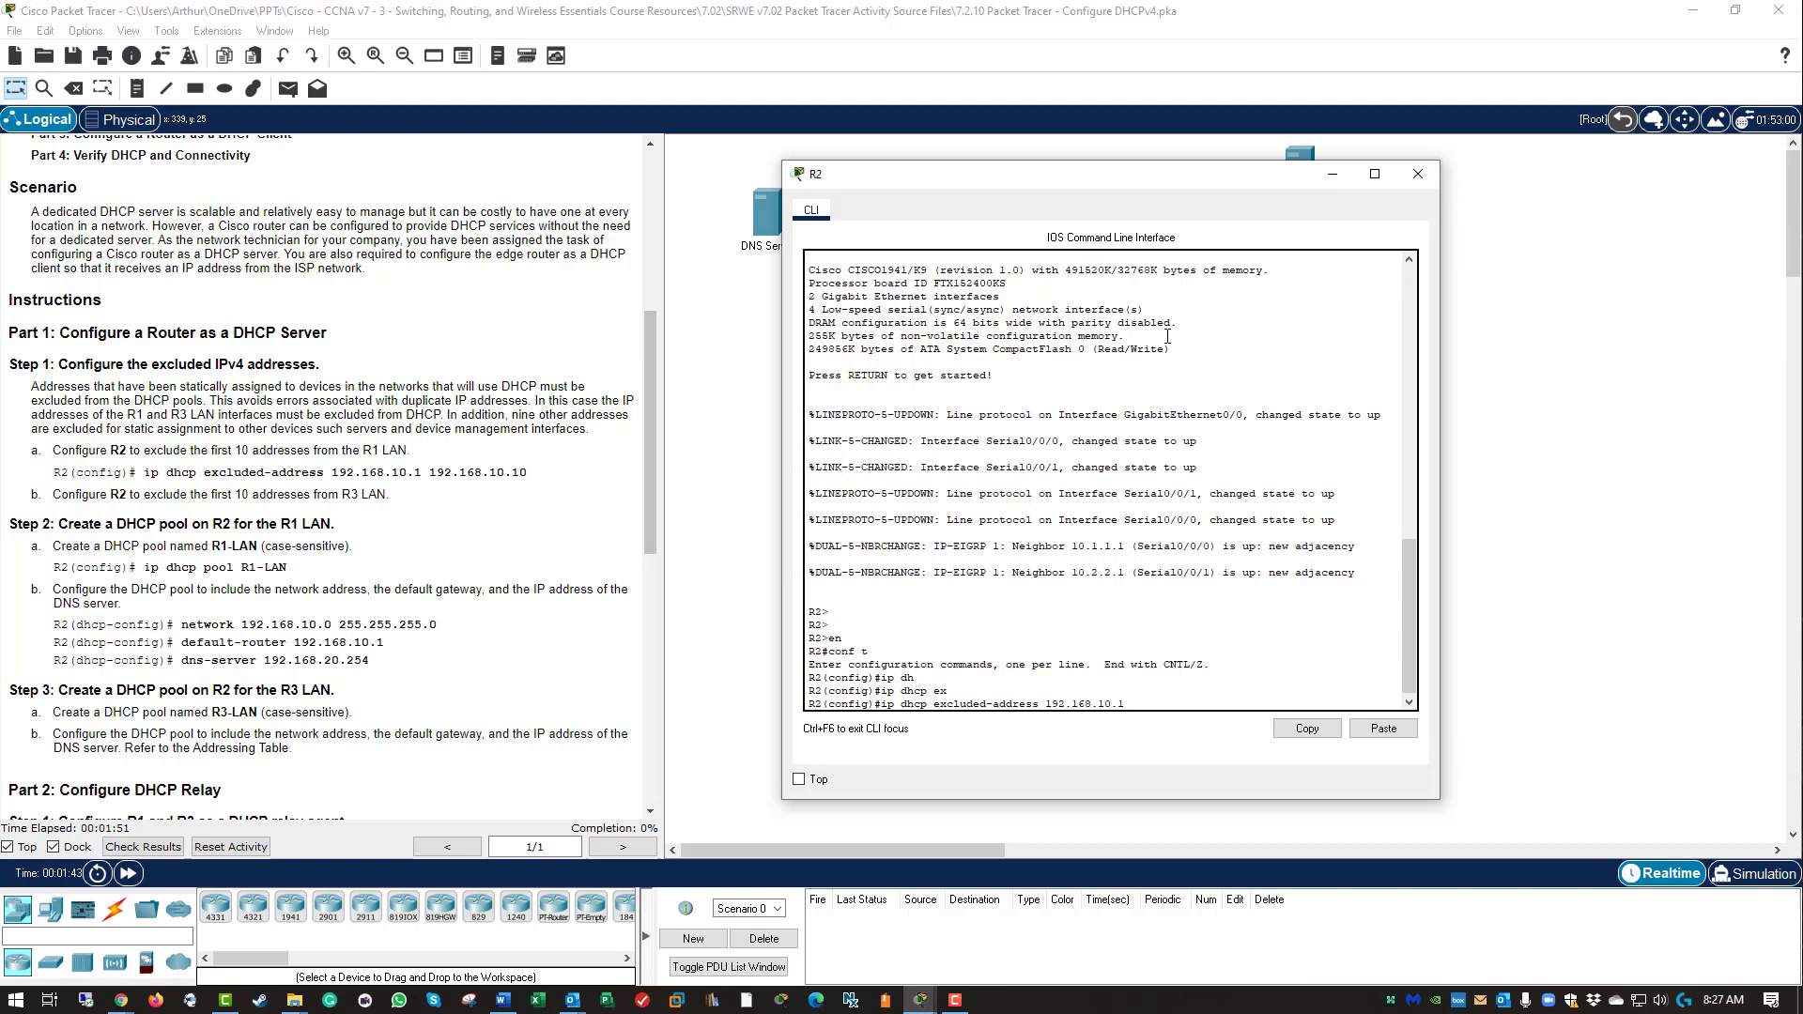
pyautogui.write(' 192.168.10.10')
pyautogui.press('Return')
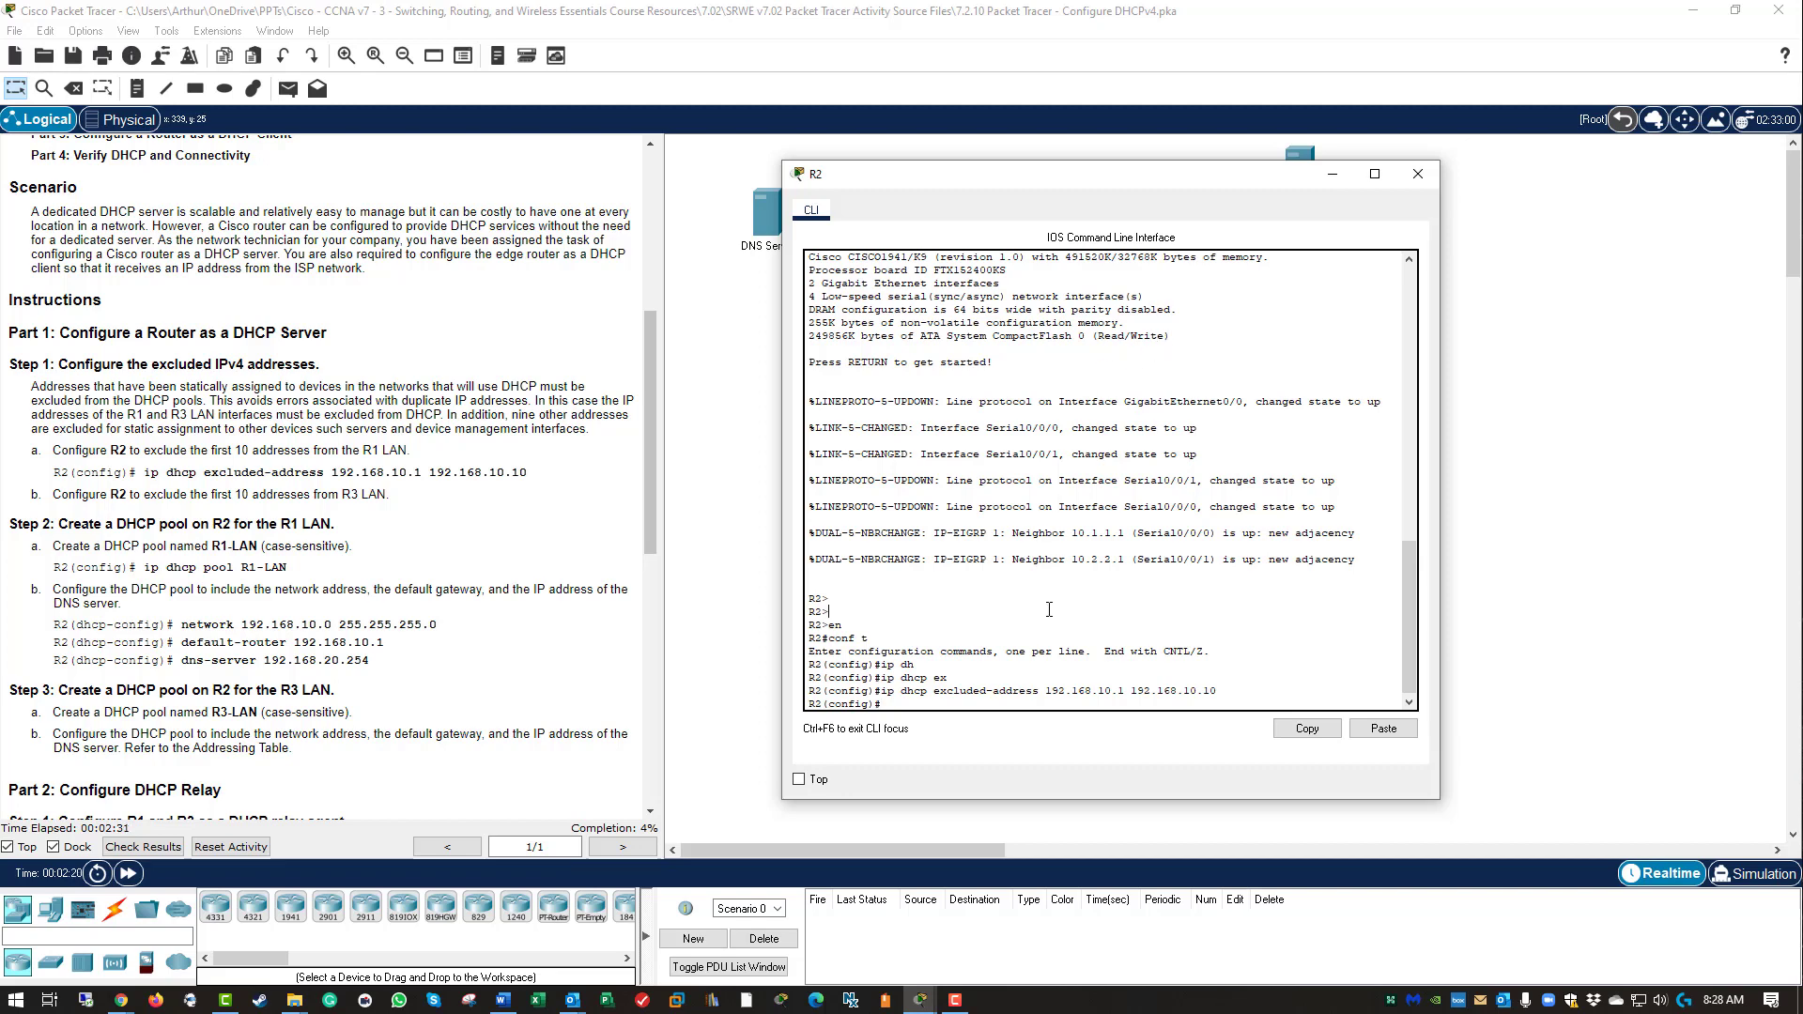
# Enter ip dhcp pool R1-LAN on R2 to create the R1-LAN pool.
pyautogui.write('p dh')
pyautogui.press('Tab')
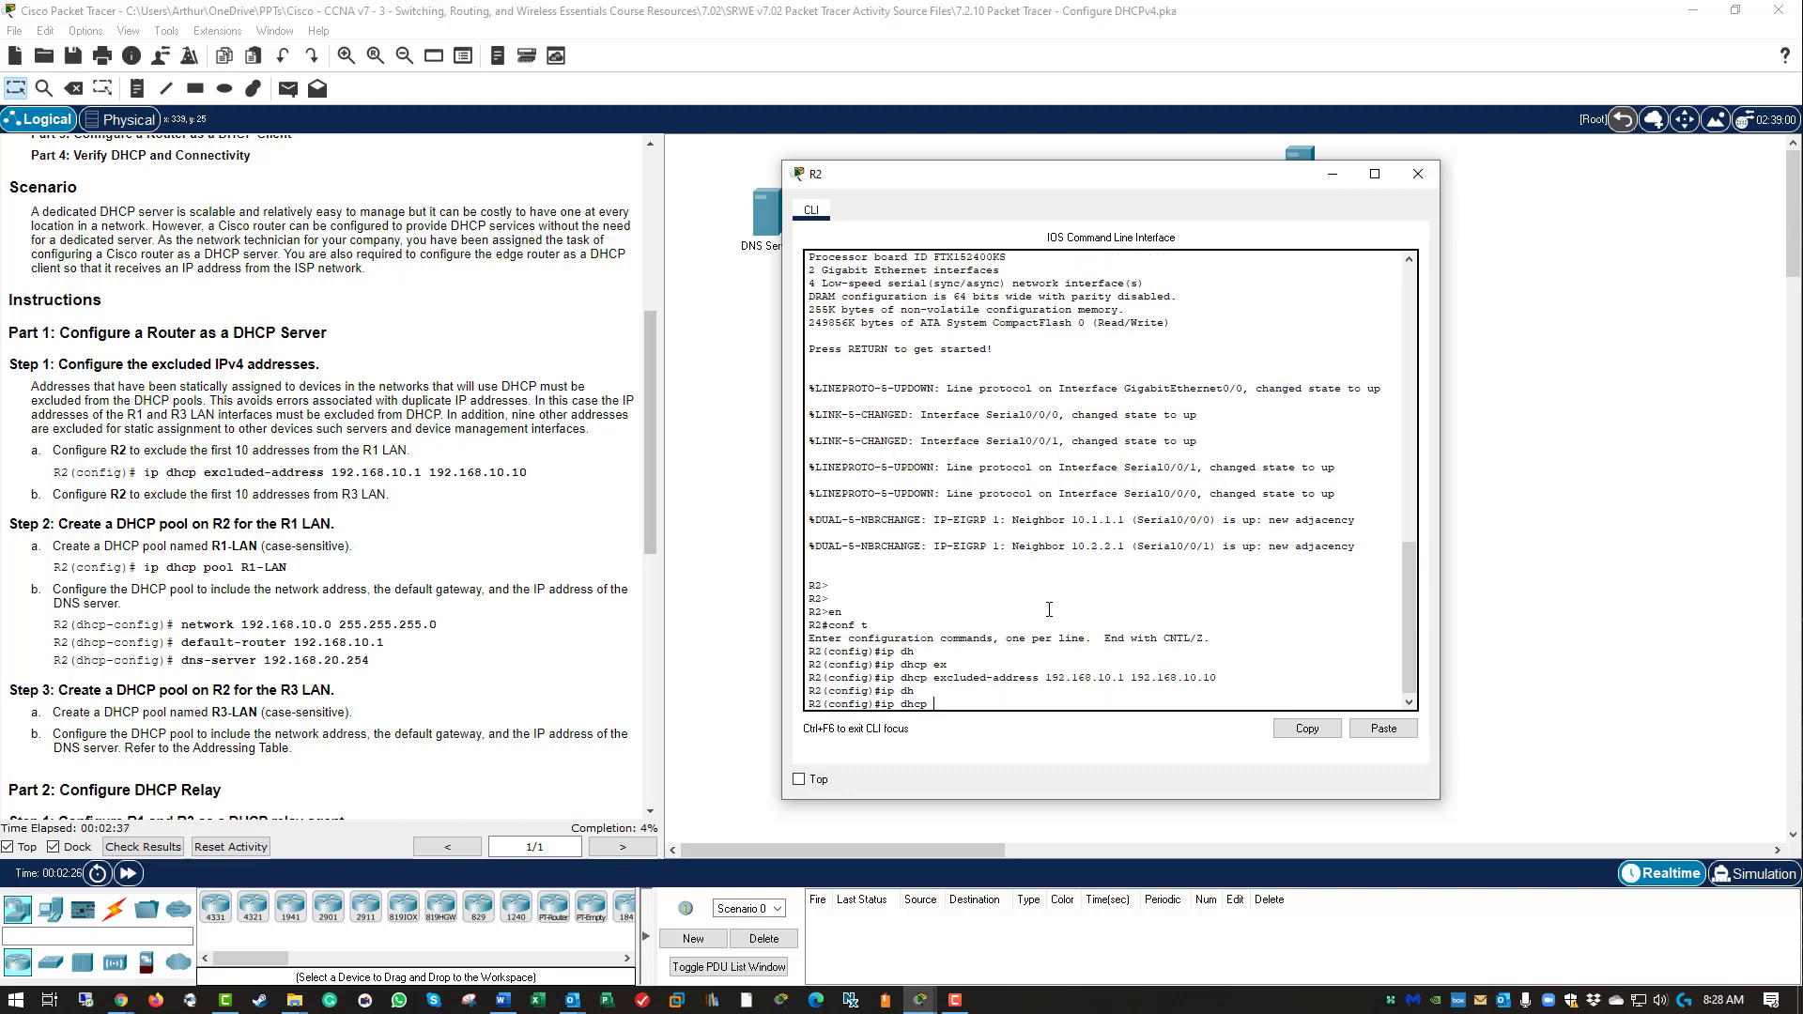
pyautogui.write('p')
pyautogui.press('Tab')
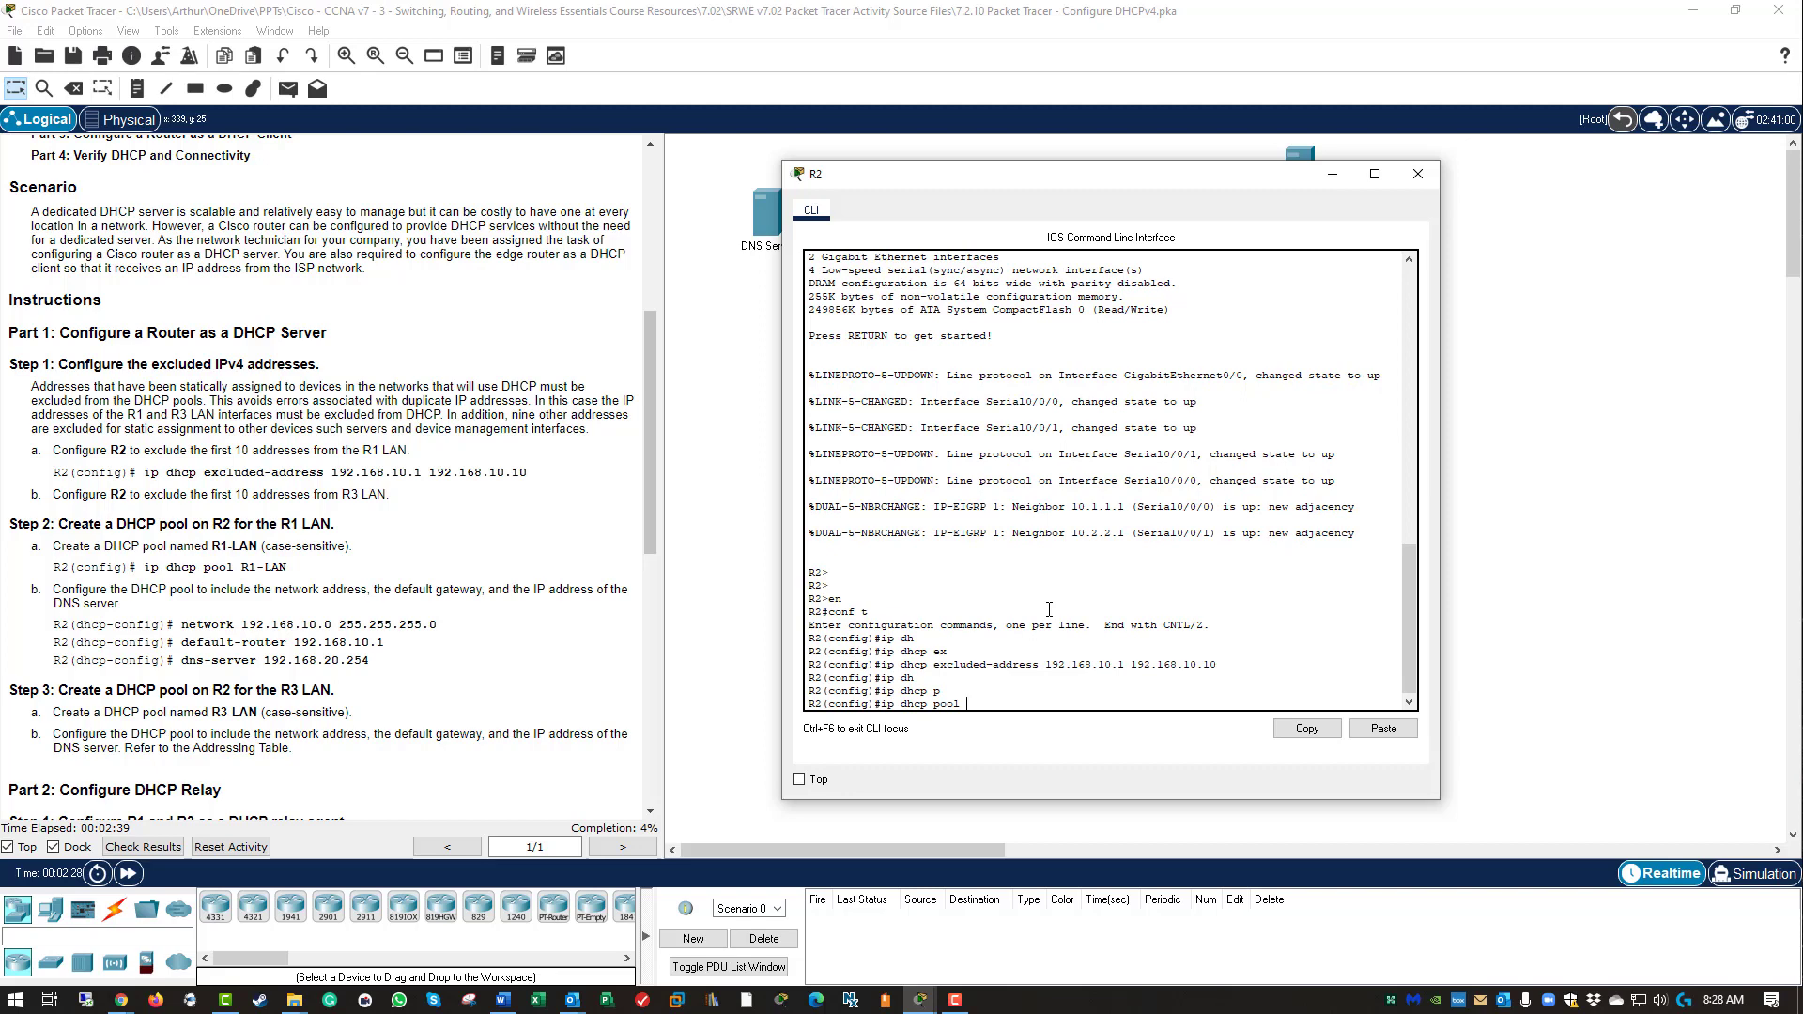
pyautogui.write('R1-LAN')
pyautogui.press('Return')
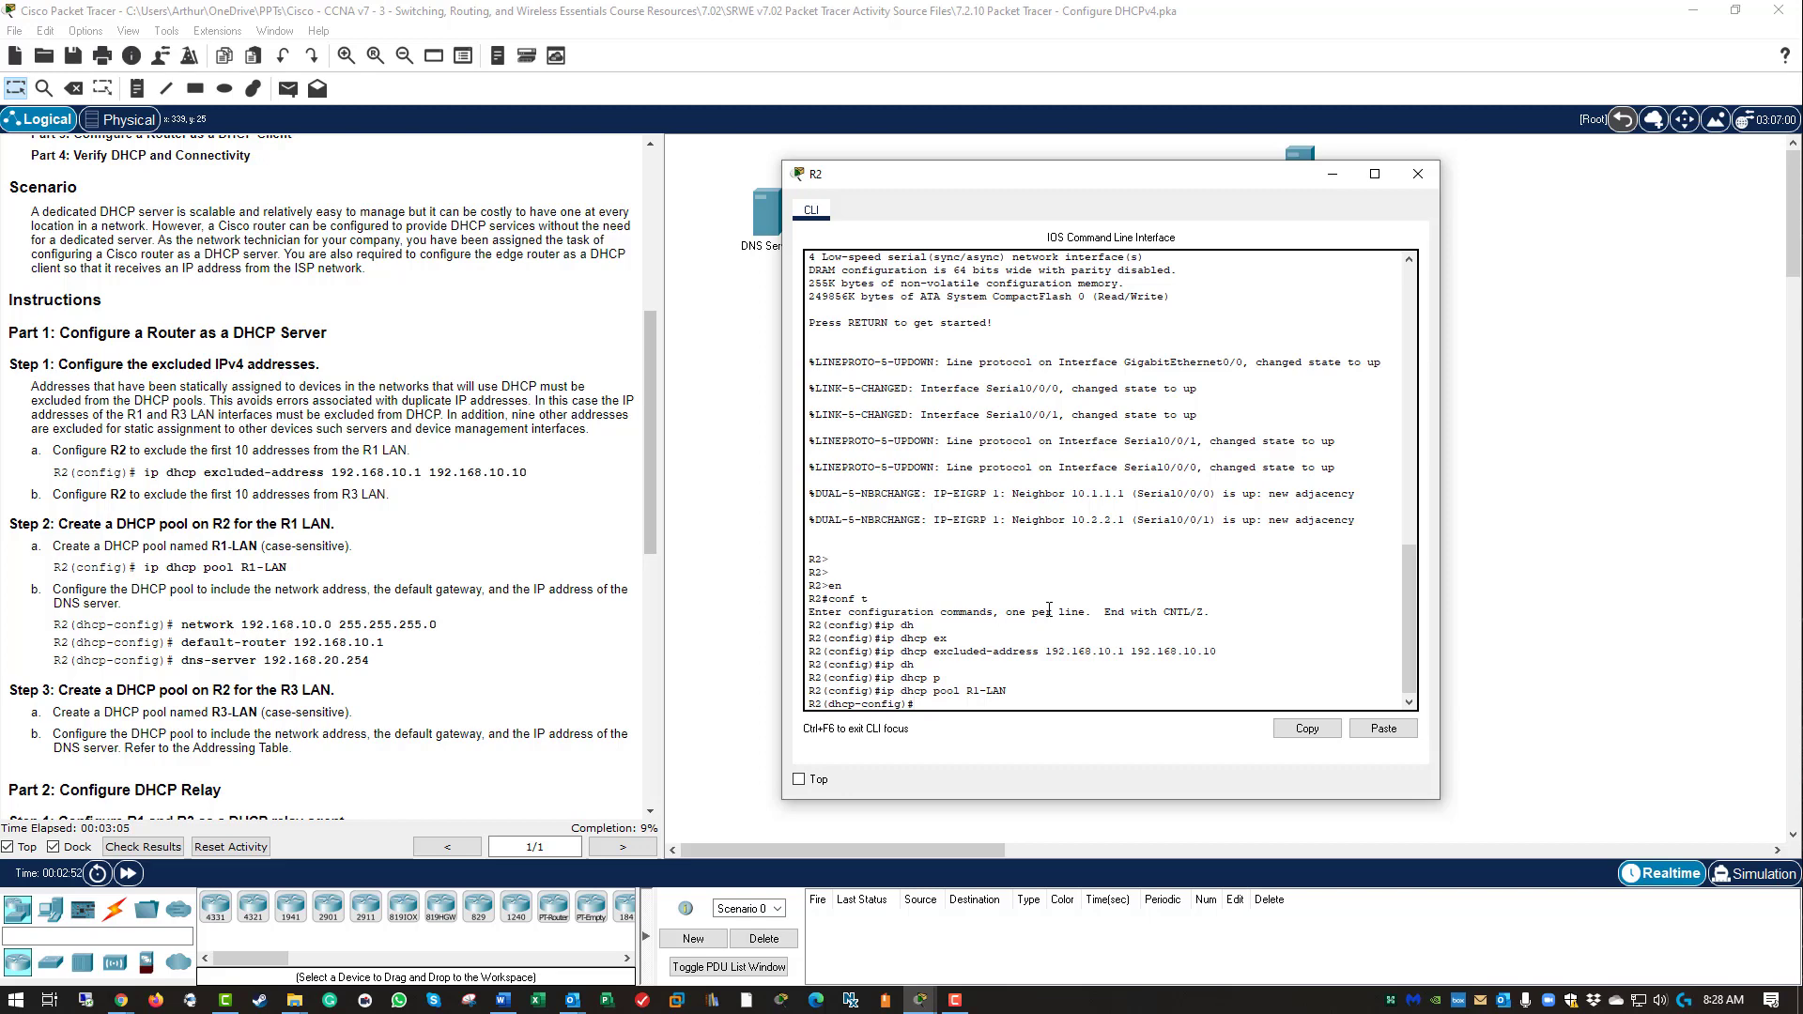
# Give the R1-LAN pool network 192.168.10.0 255.255.255.0 and default router 192.168.10.1.
pyautogui.write('net')
pyautogui.press('Tab')
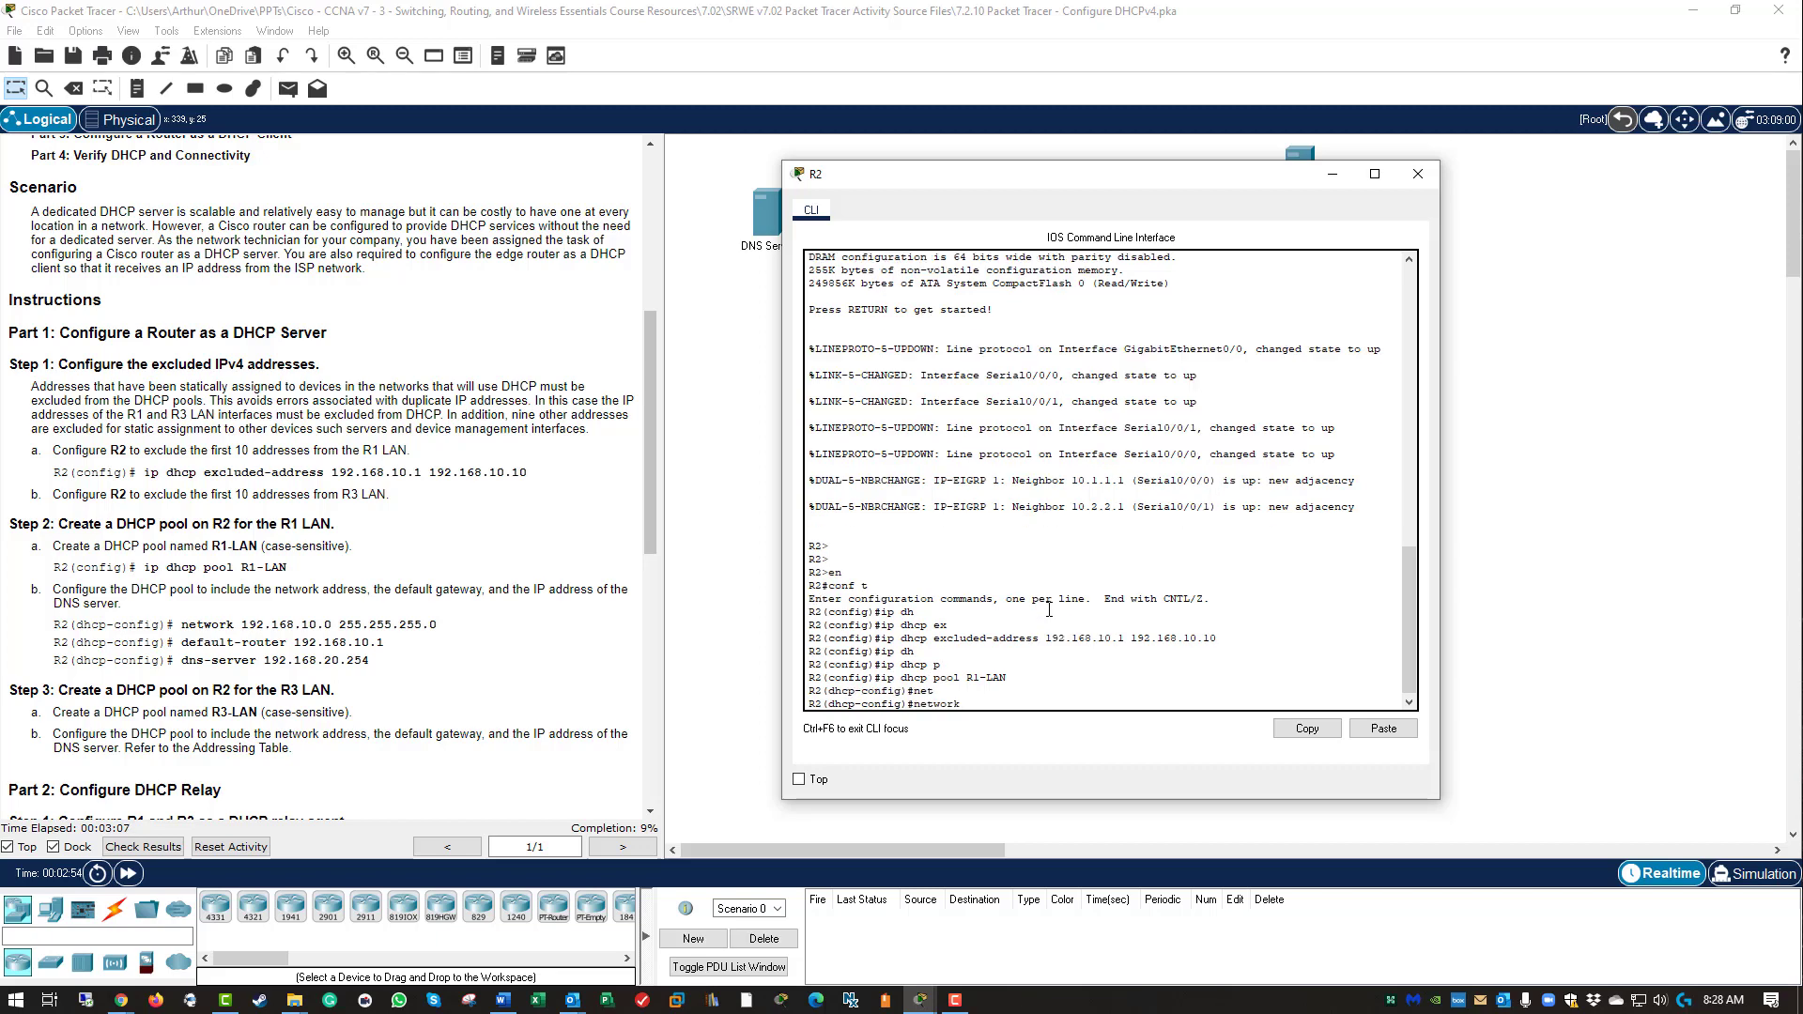
pyautogui.write('192.168.10')
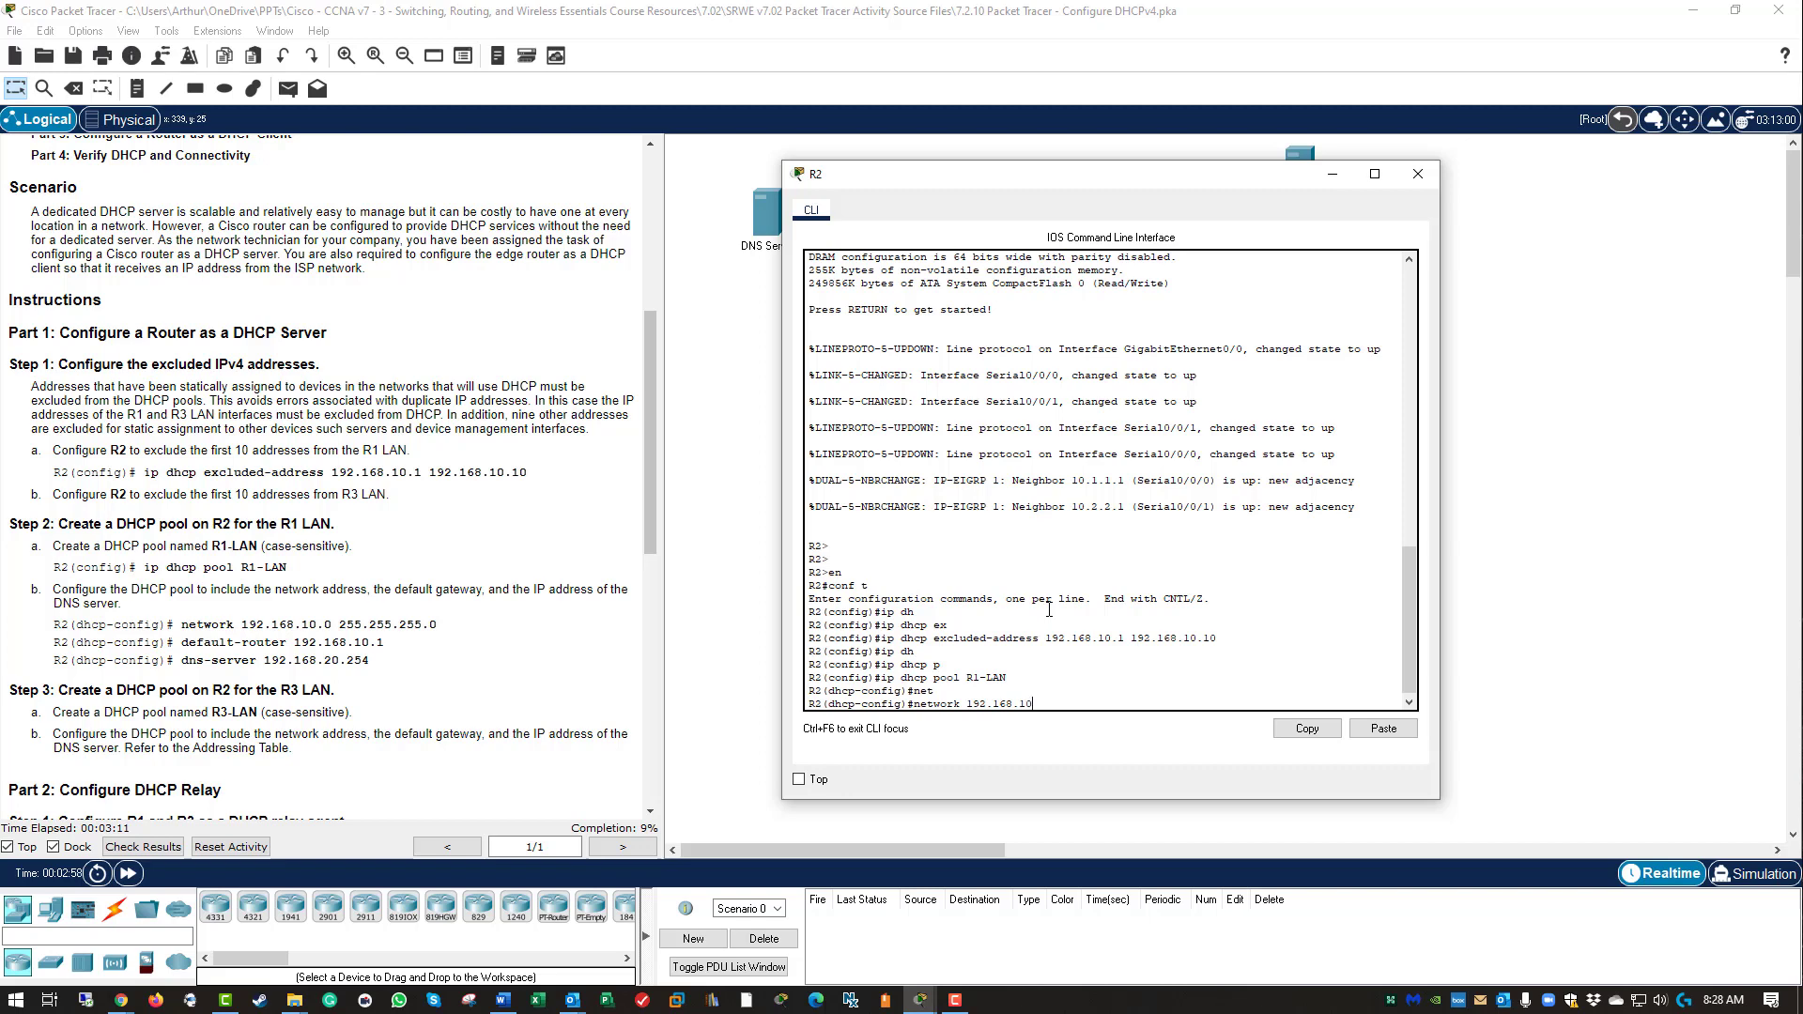
pyautogui.write('.0 255.255.255.0')
pyautogui.press('Return')
pyautogui.write('de')
pyautogui.press('Tab')
pyautogui.write('192.168.10.1')
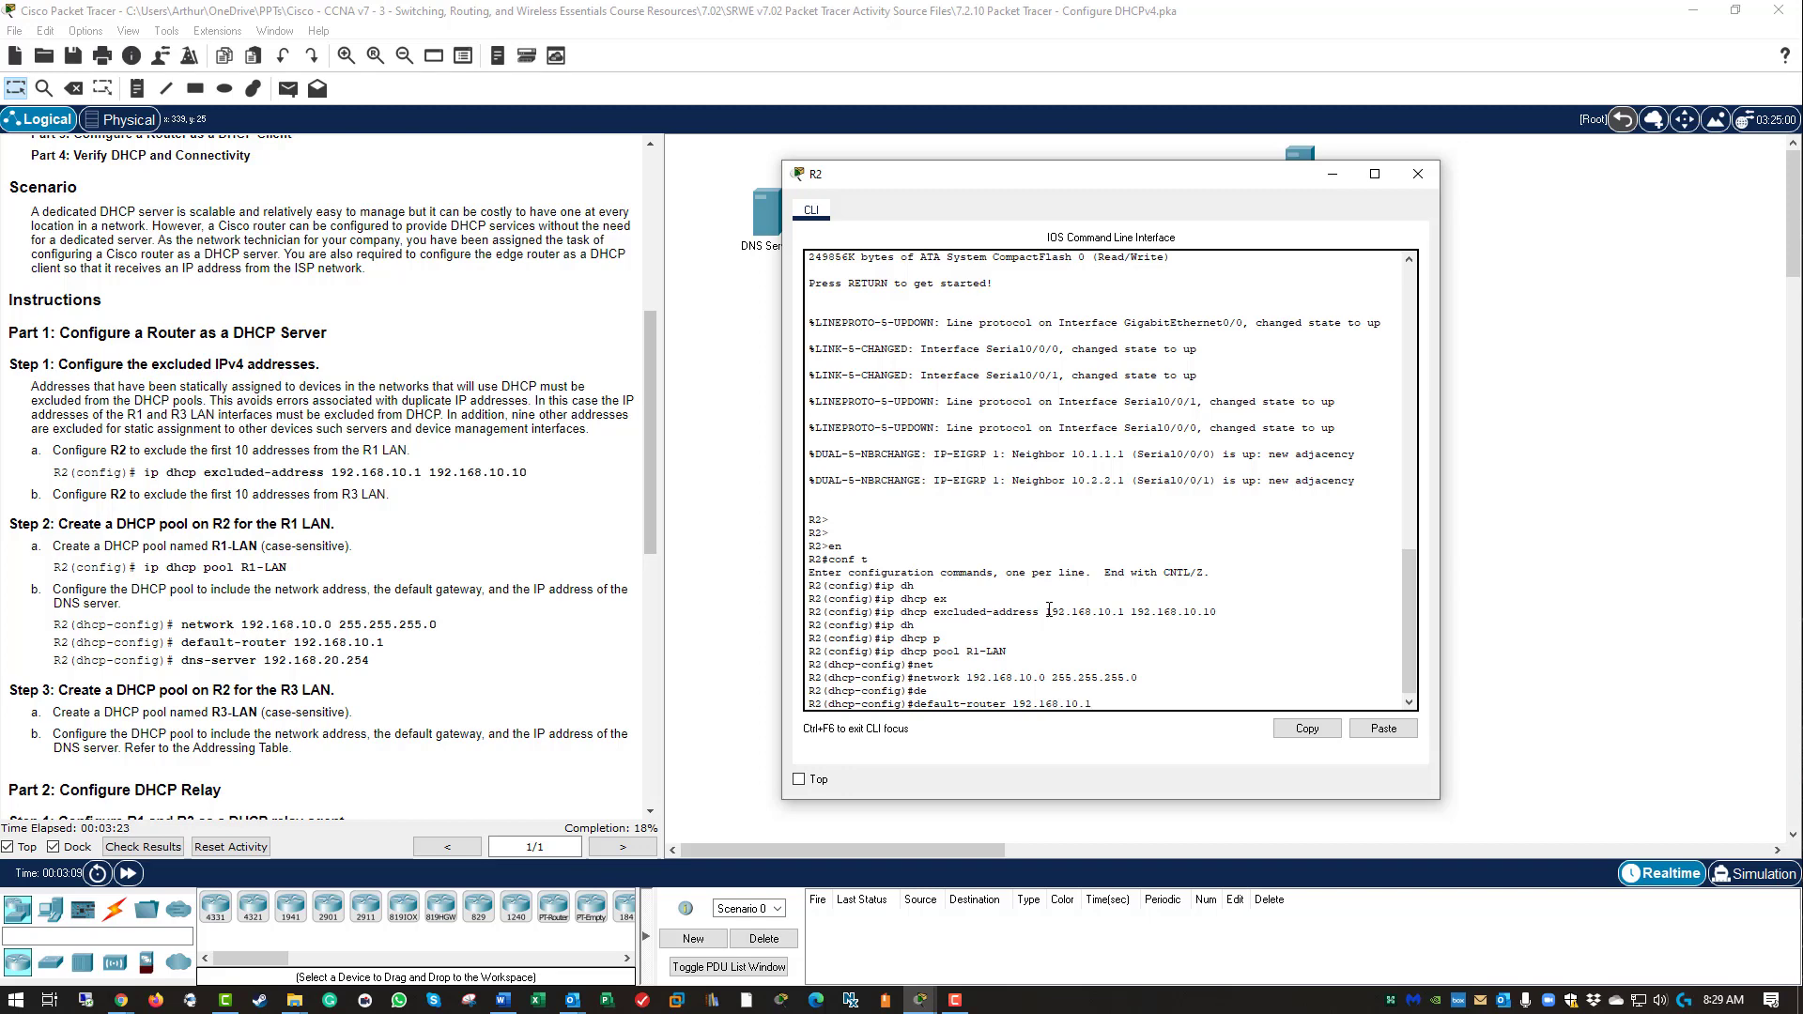
pyautogui.press('Return')
# Set the R1-LAN pool's DNS server to 192.168.20.254 and exit pool configuration.
pyautogui.write('dns')
pyautogui.press('Tab')
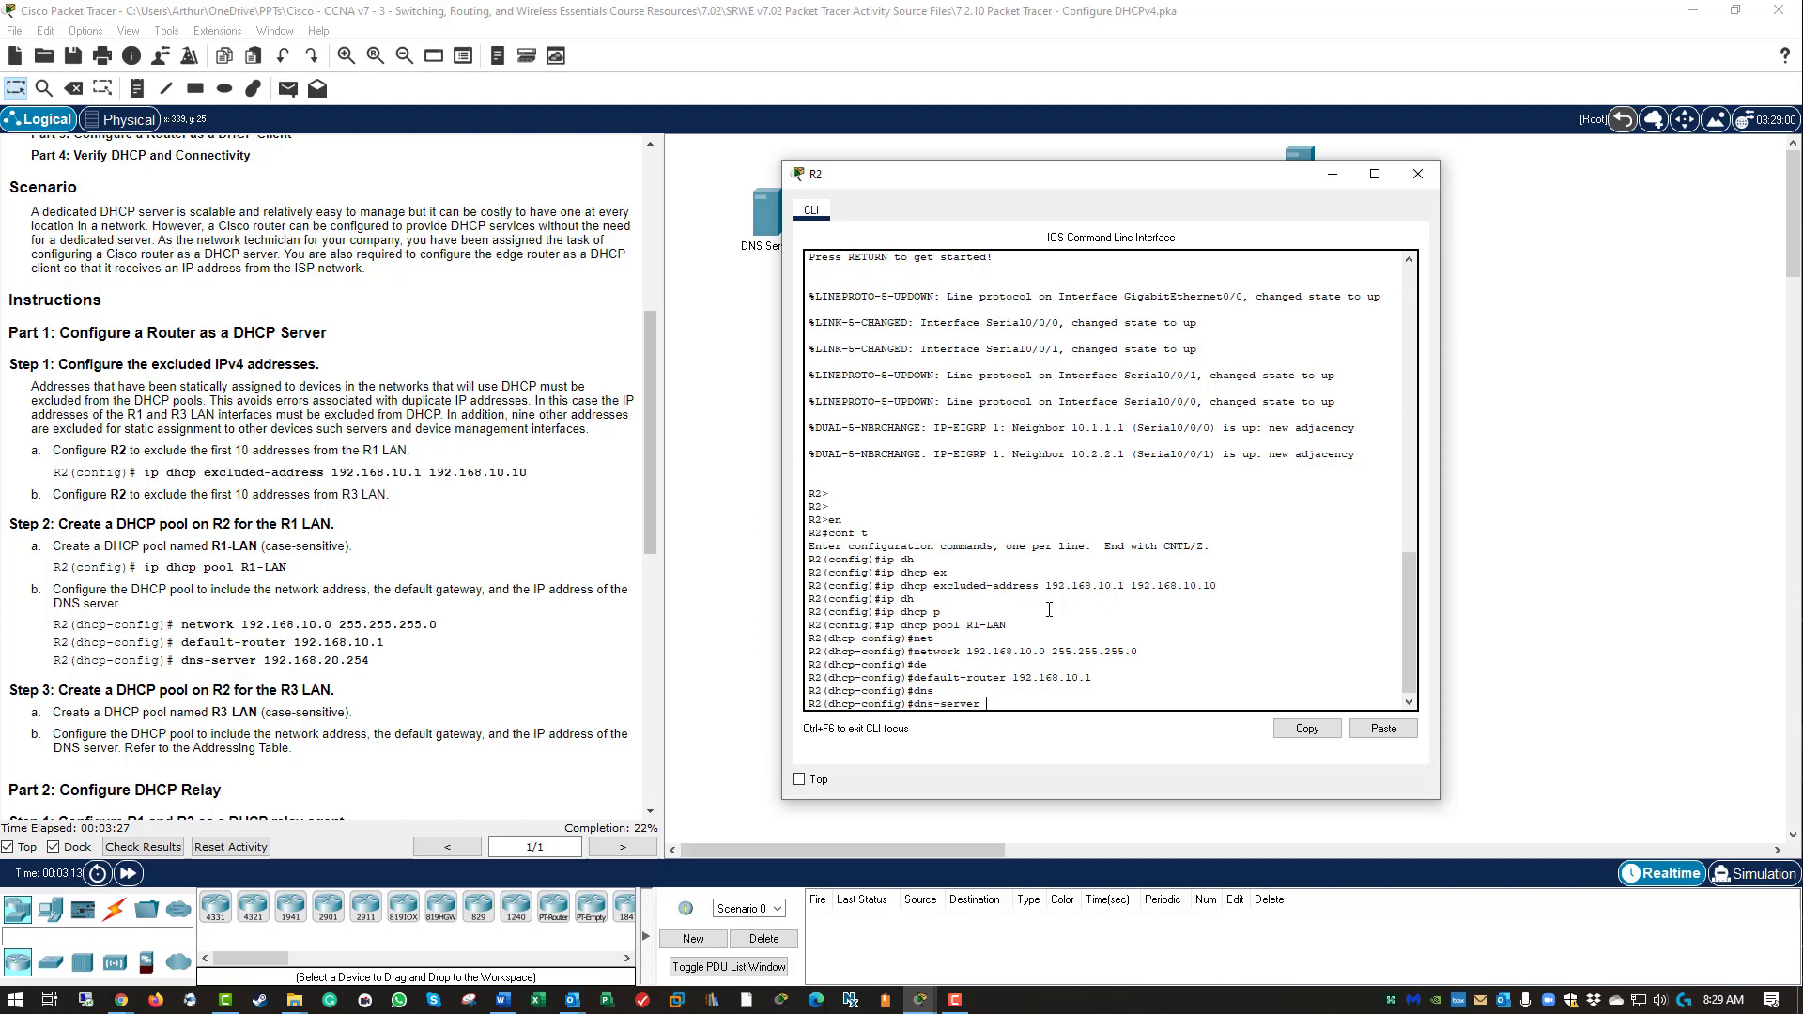
pyautogui.write('192.168.20.254')
pyautogui.press('Return')
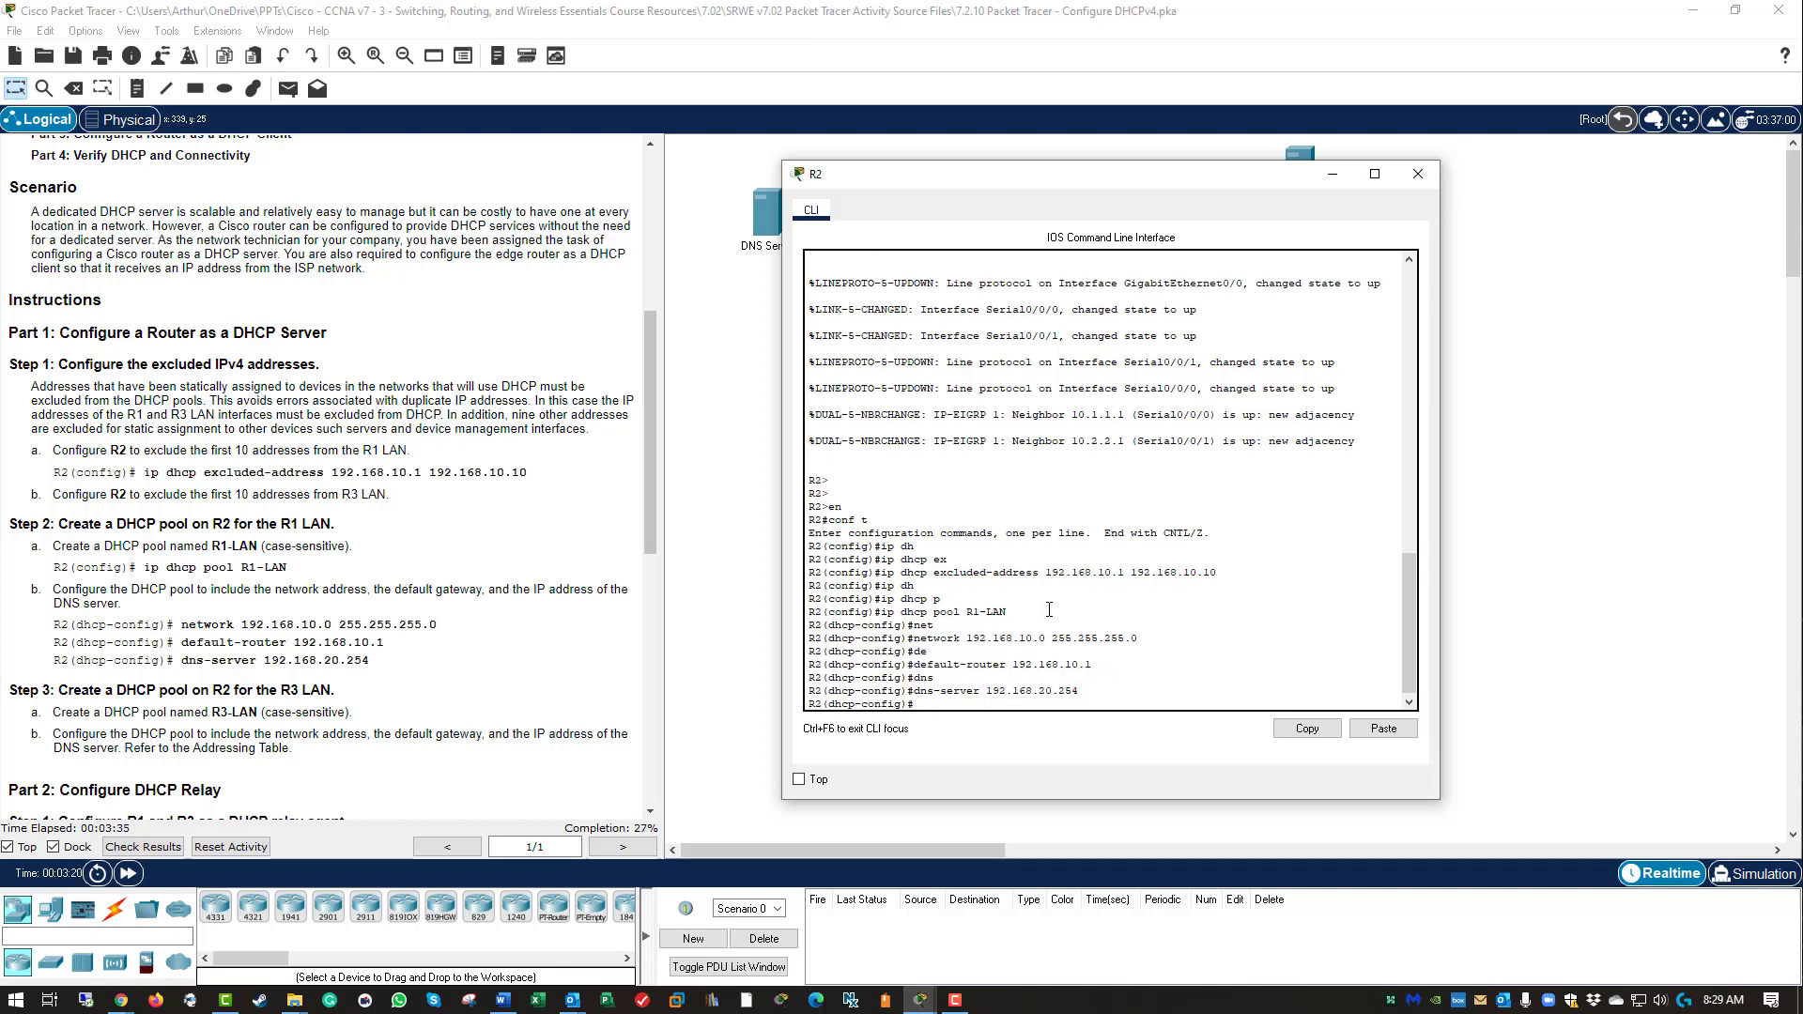
pyautogui.write('exit')
pyautogui.press('Return')
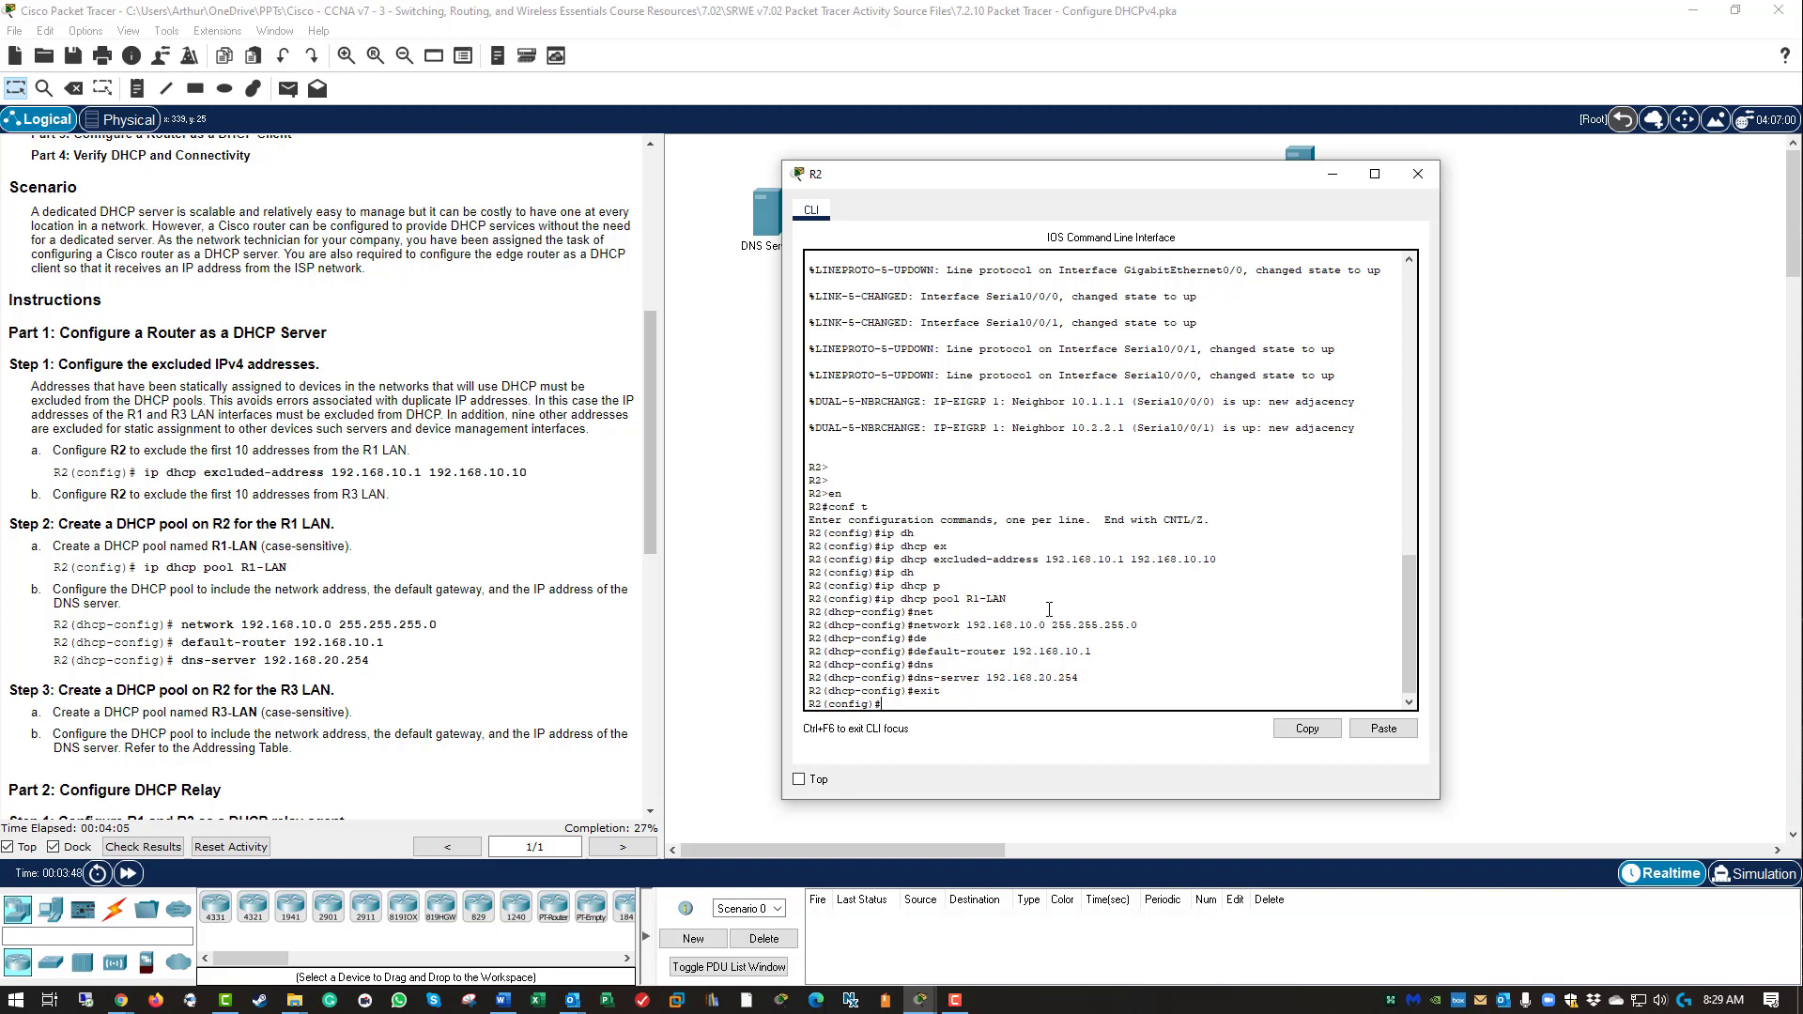
# Check the Addressing Table in the instructions, then return to R2's CLI.
pyautogui.click(211, 768)
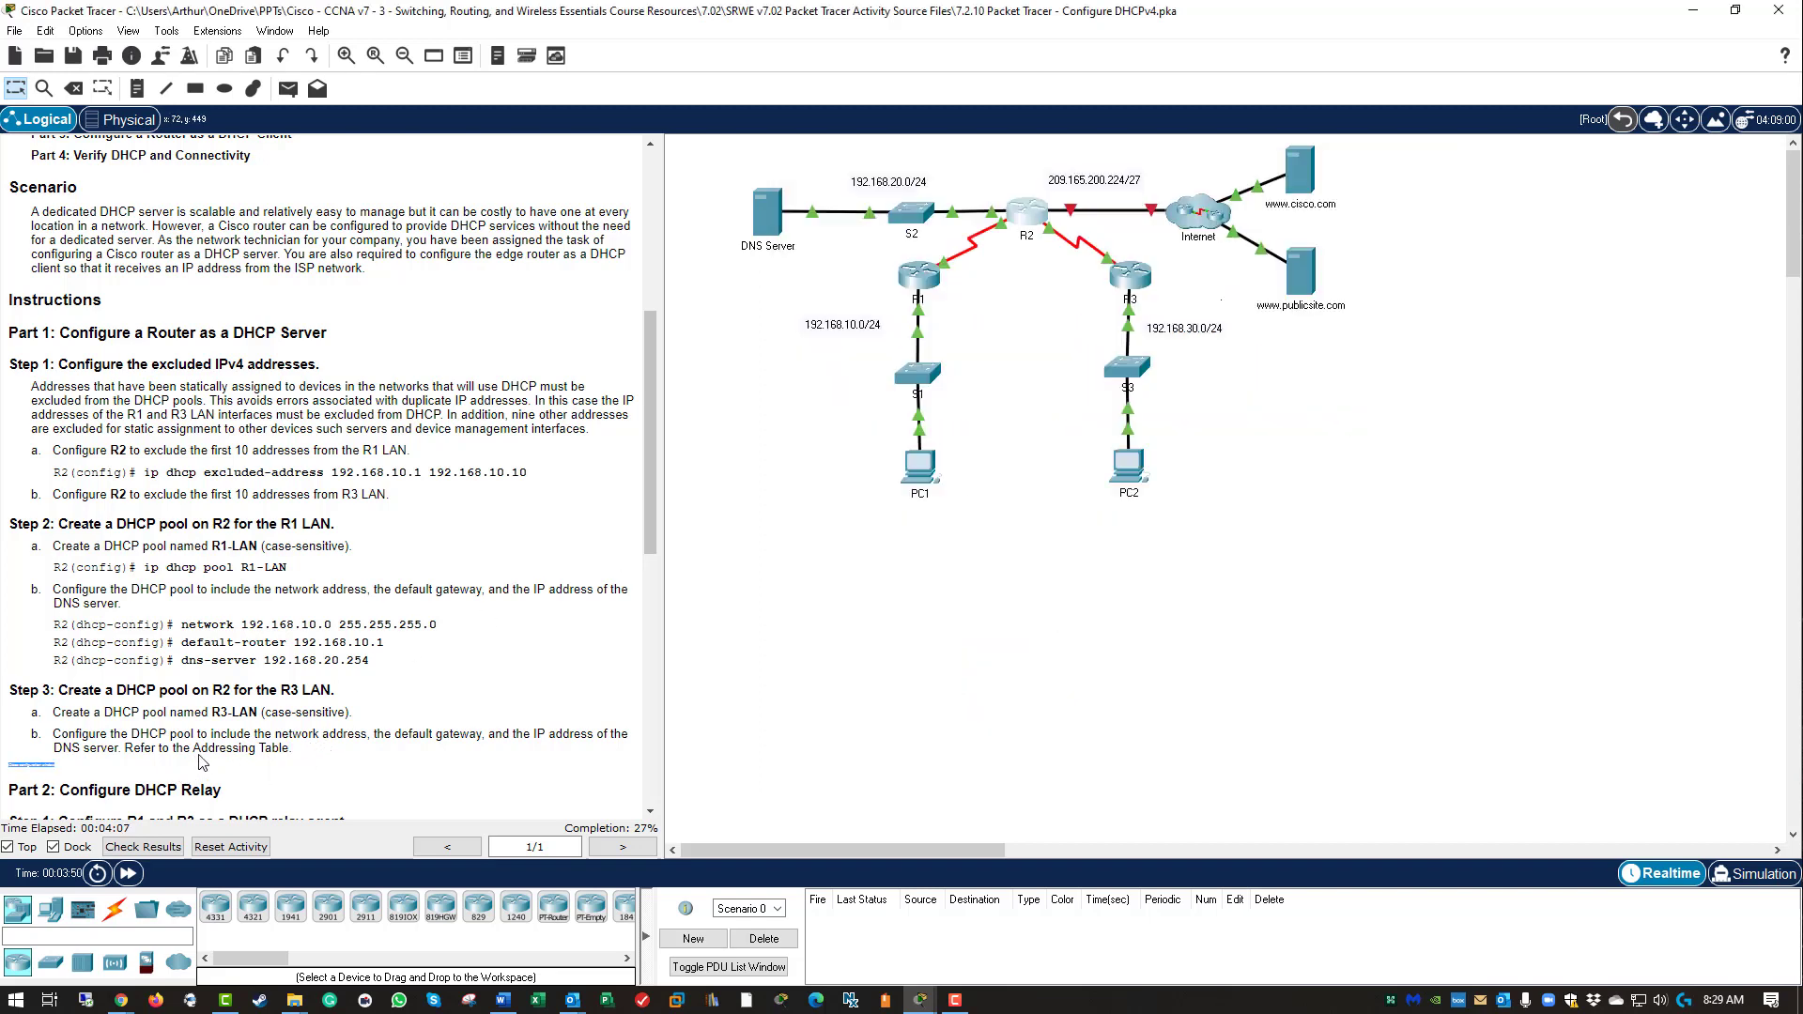
pyautogui.moveTo(194, 749); pyautogui.dragTo(299, 751)
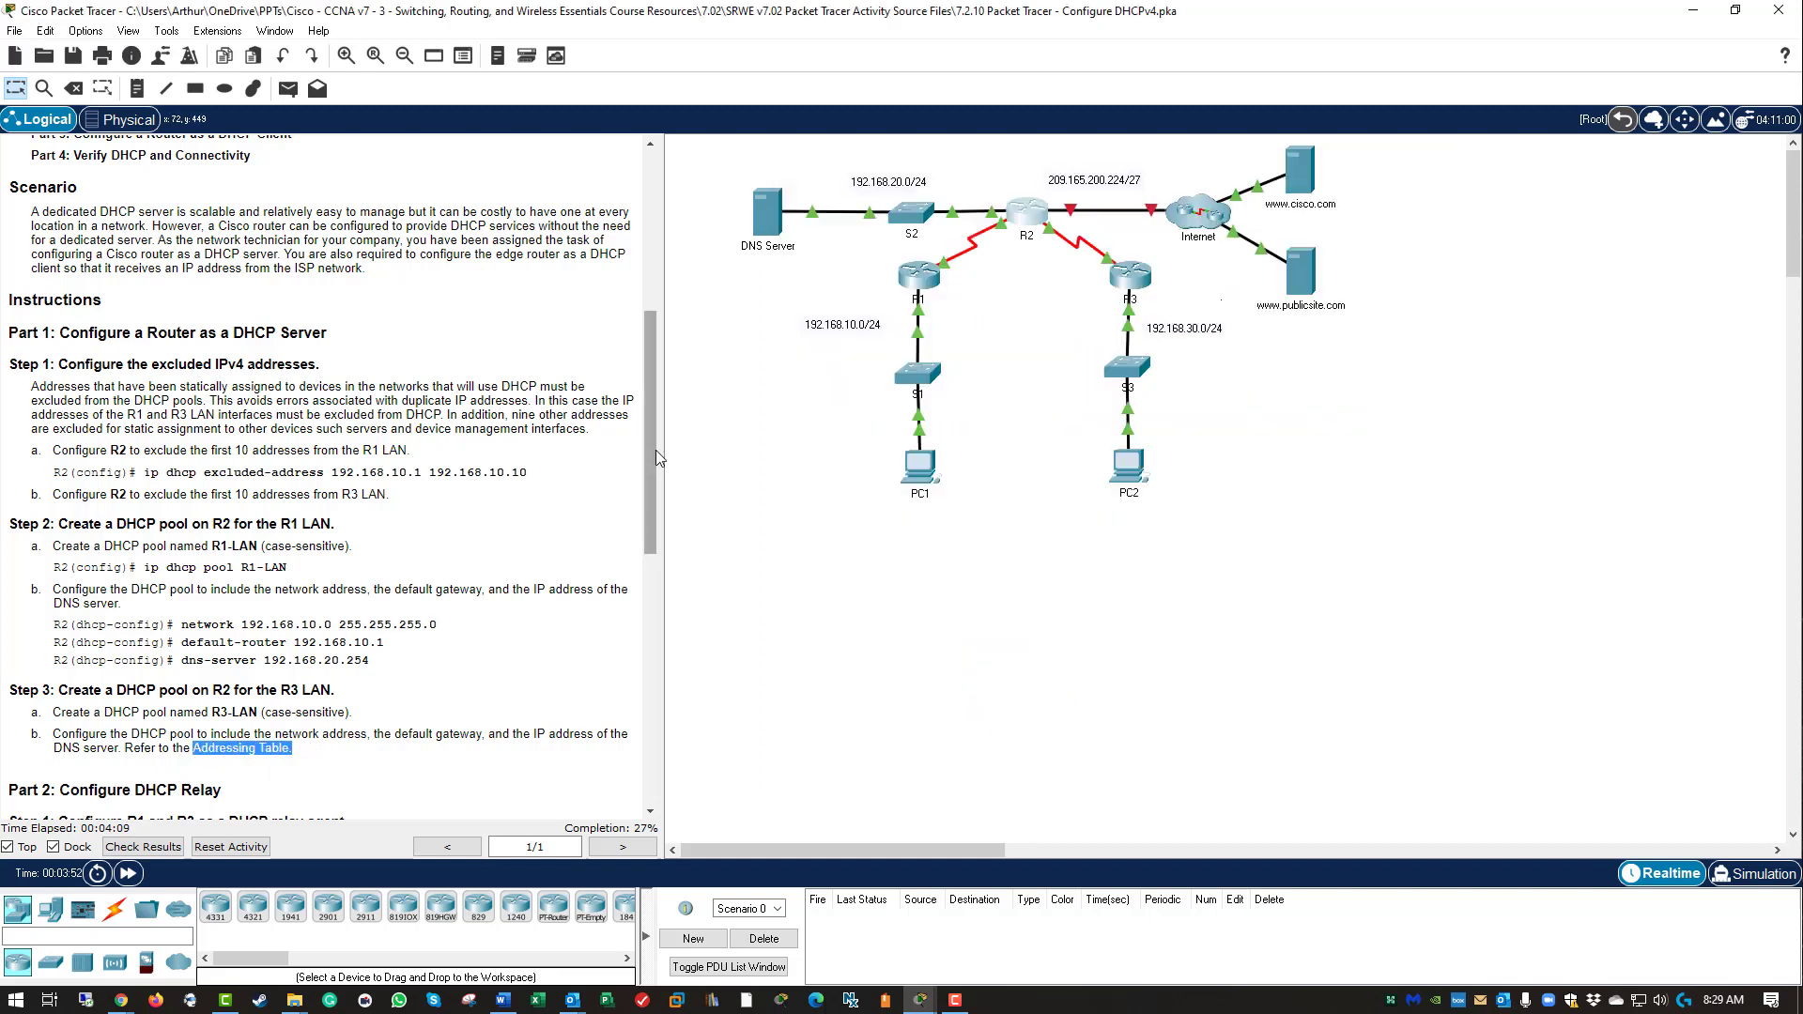
pyautogui.moveTo(653, 457); pyautogui.dragTo(673, 270)
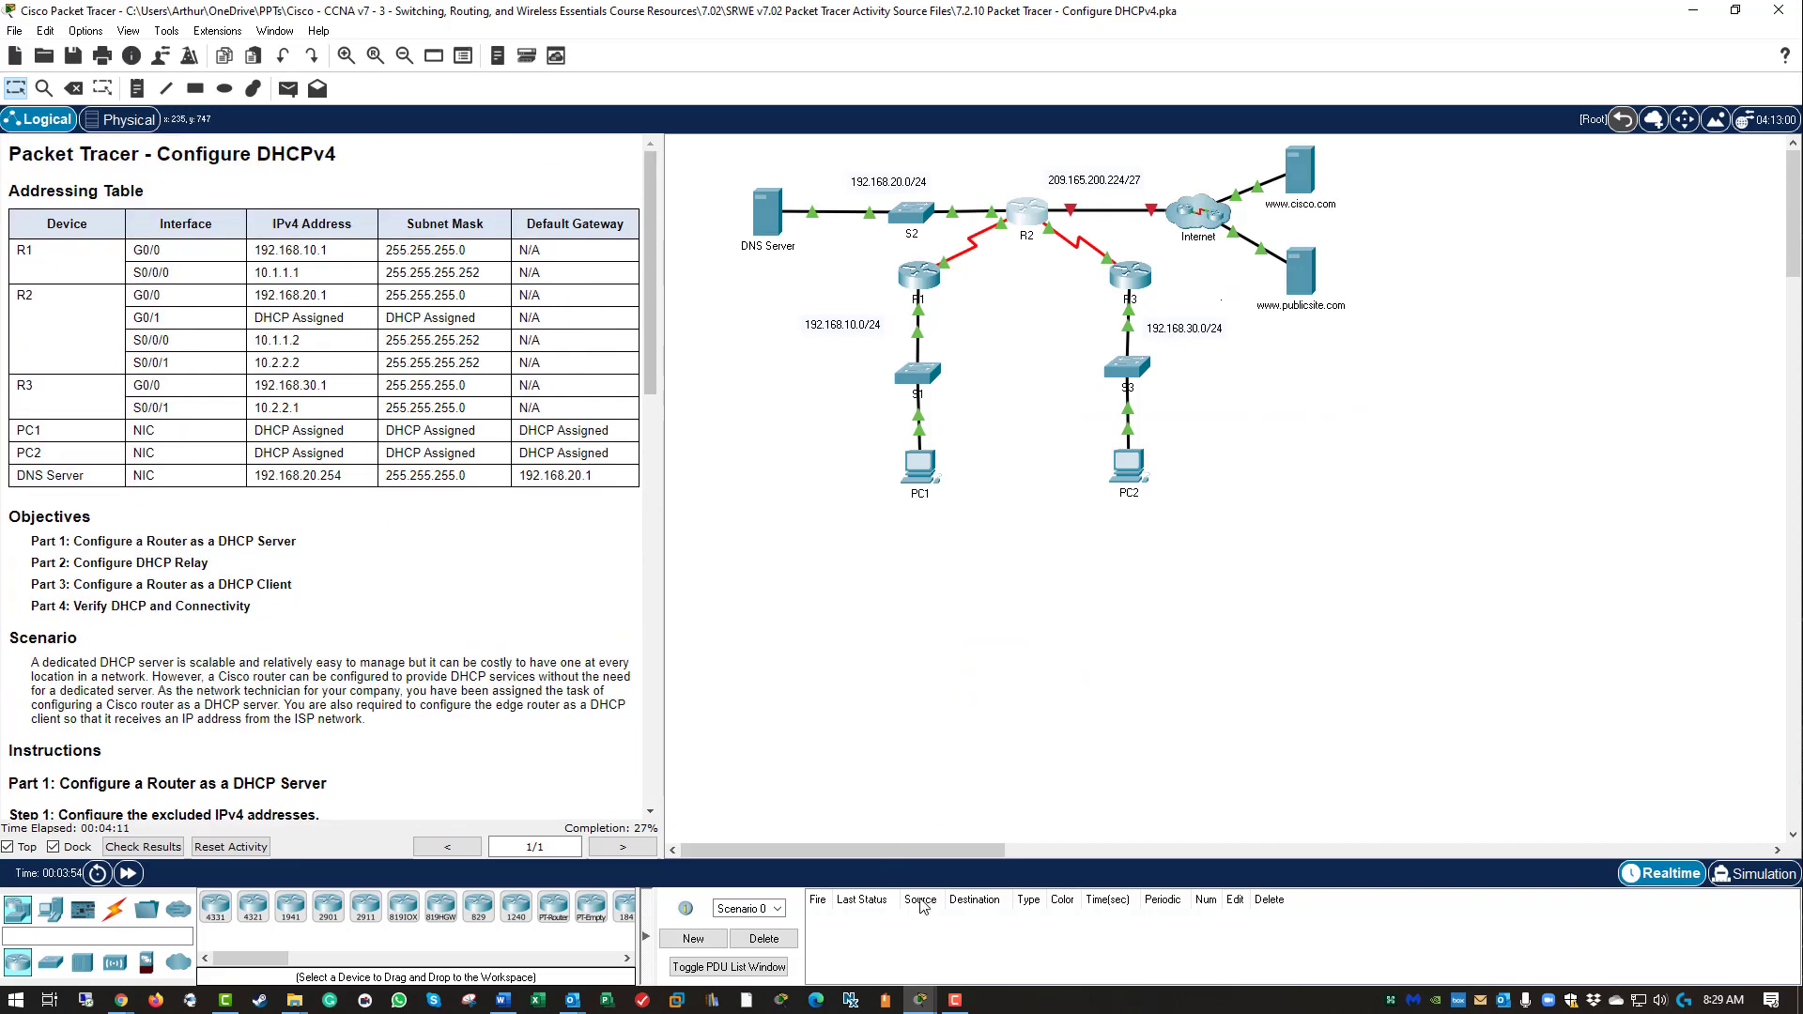
pyautogui.click(1029, 214)
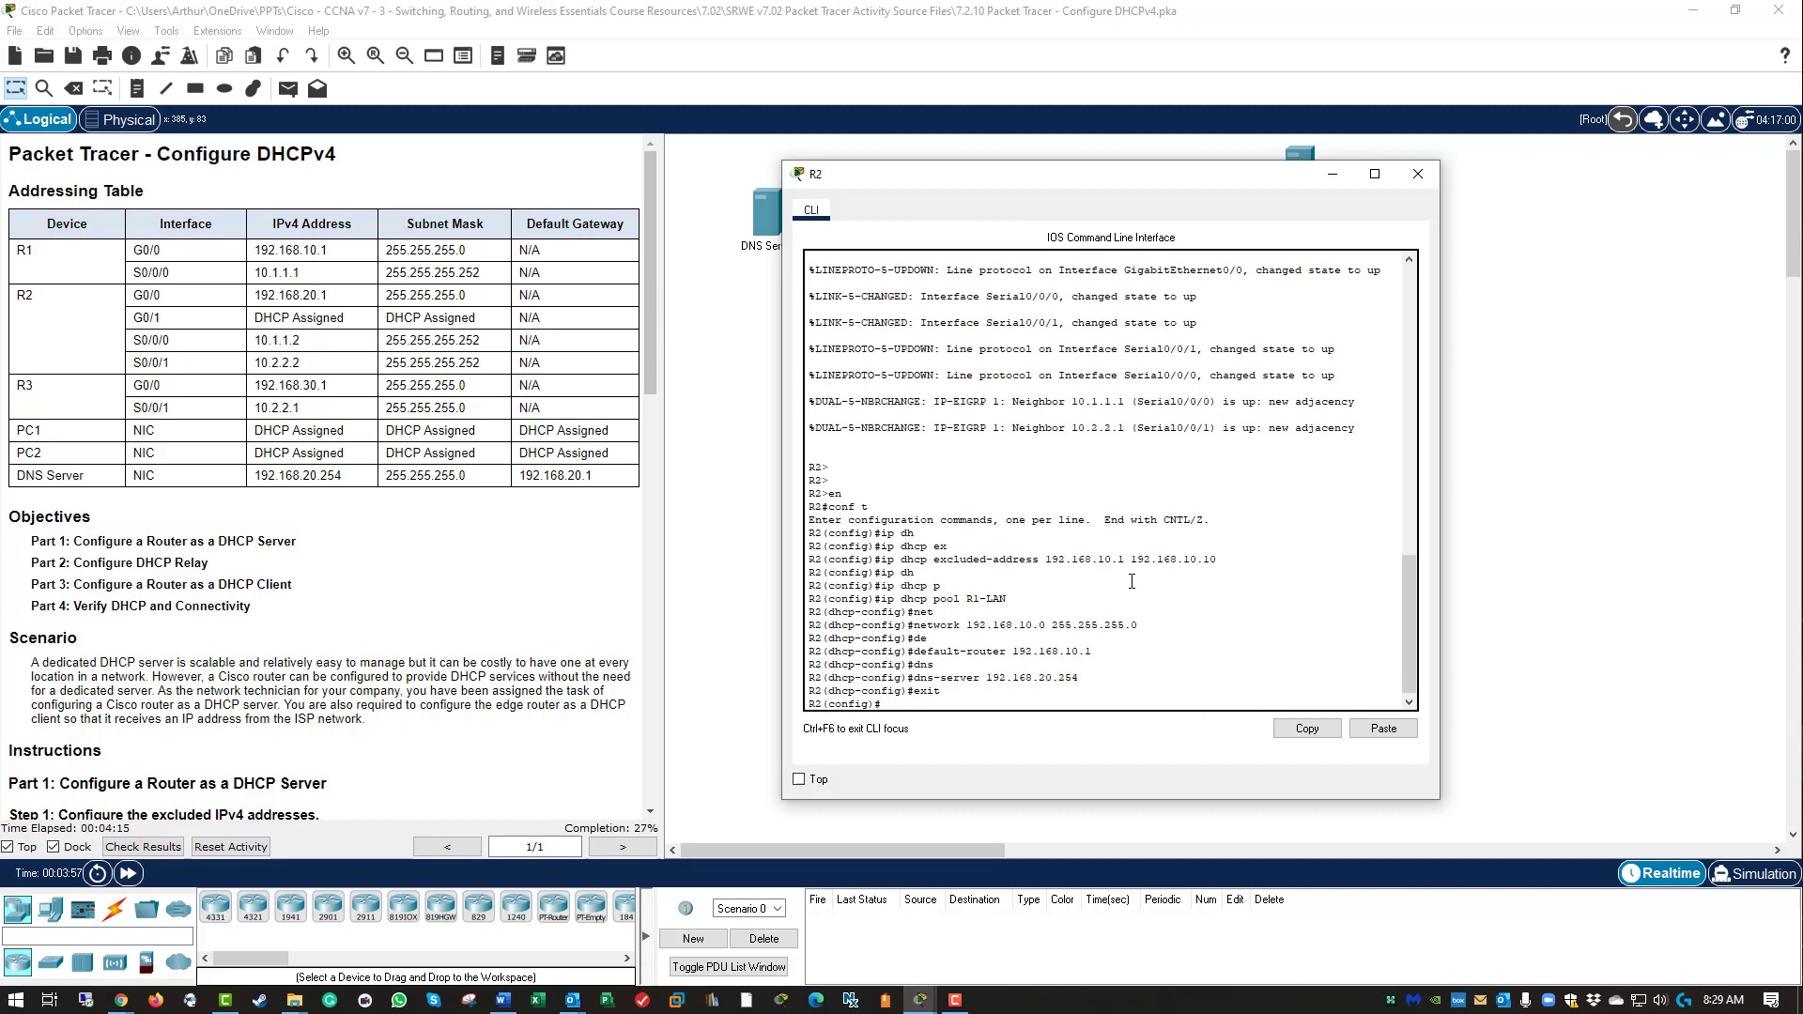
# Create the R3-LAN DHCP pool on R2 with ip dhcp pool R3-LAN.
pyautogui.write('ip d')
pyautogui.press('Tab')
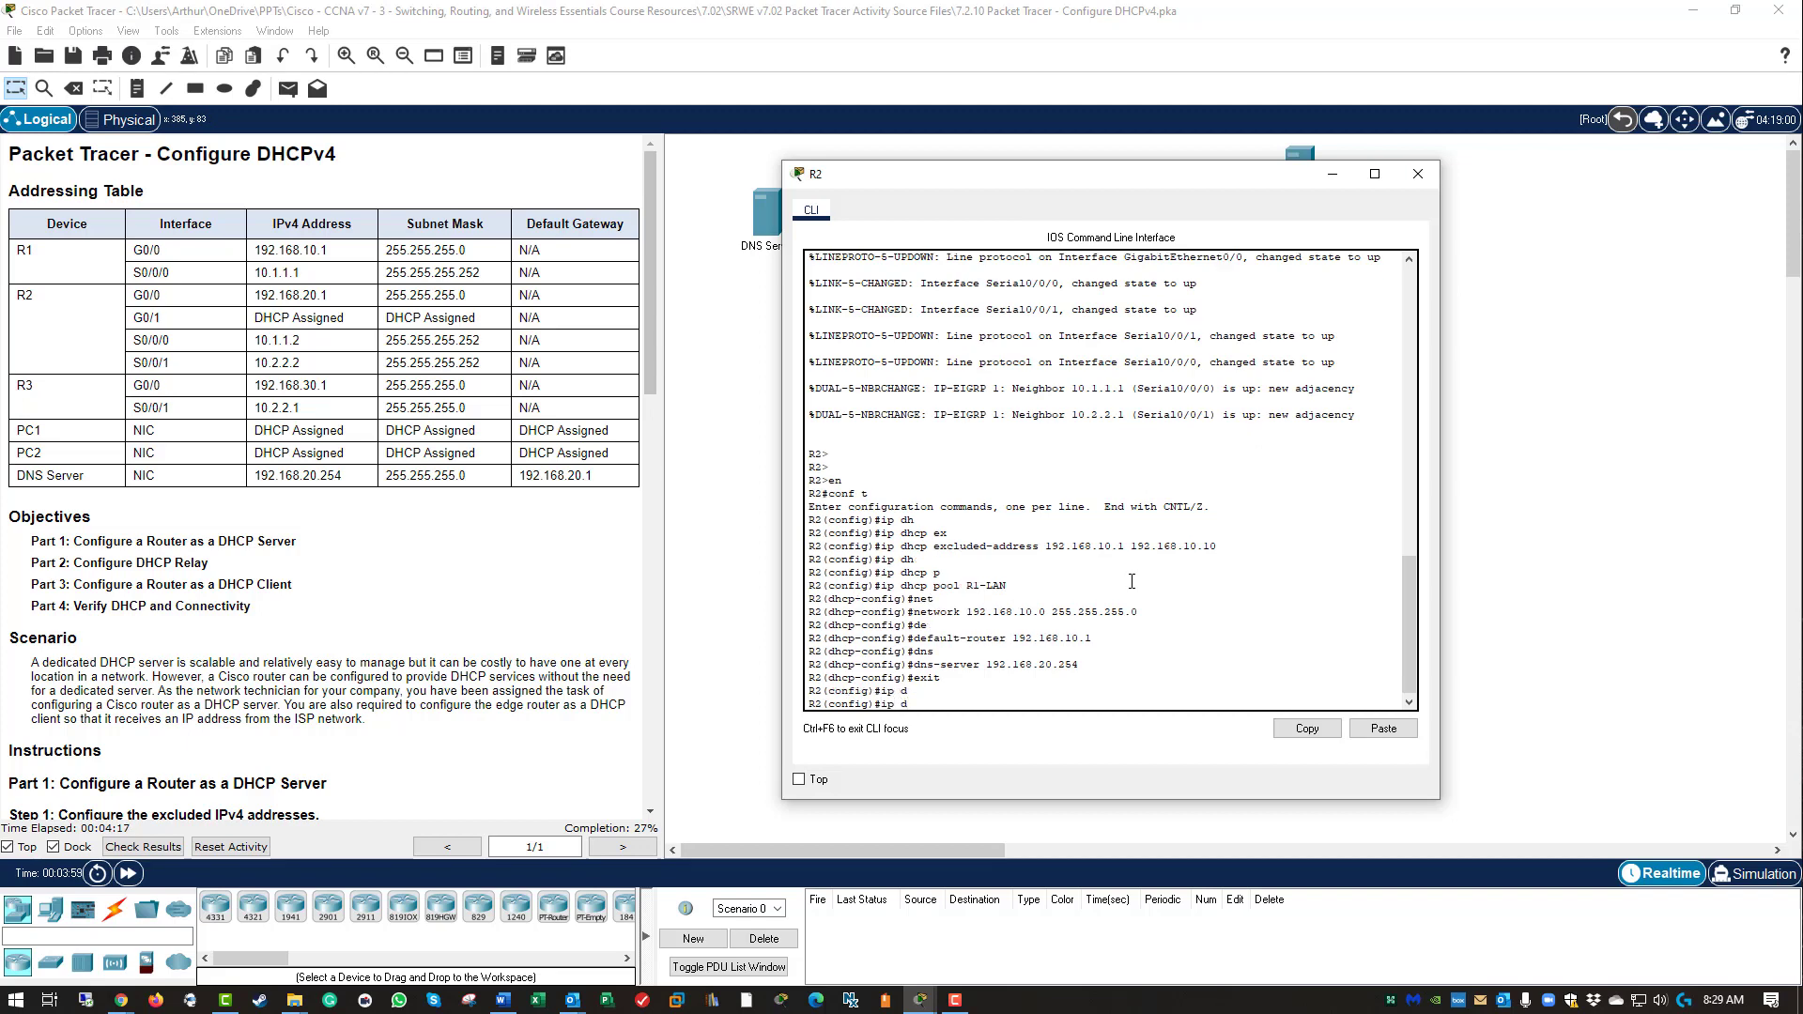
pyautogui.write('h')
pyautogui.press('Tab')
pyautogui.write('po')
pyautogui.press('Tab')
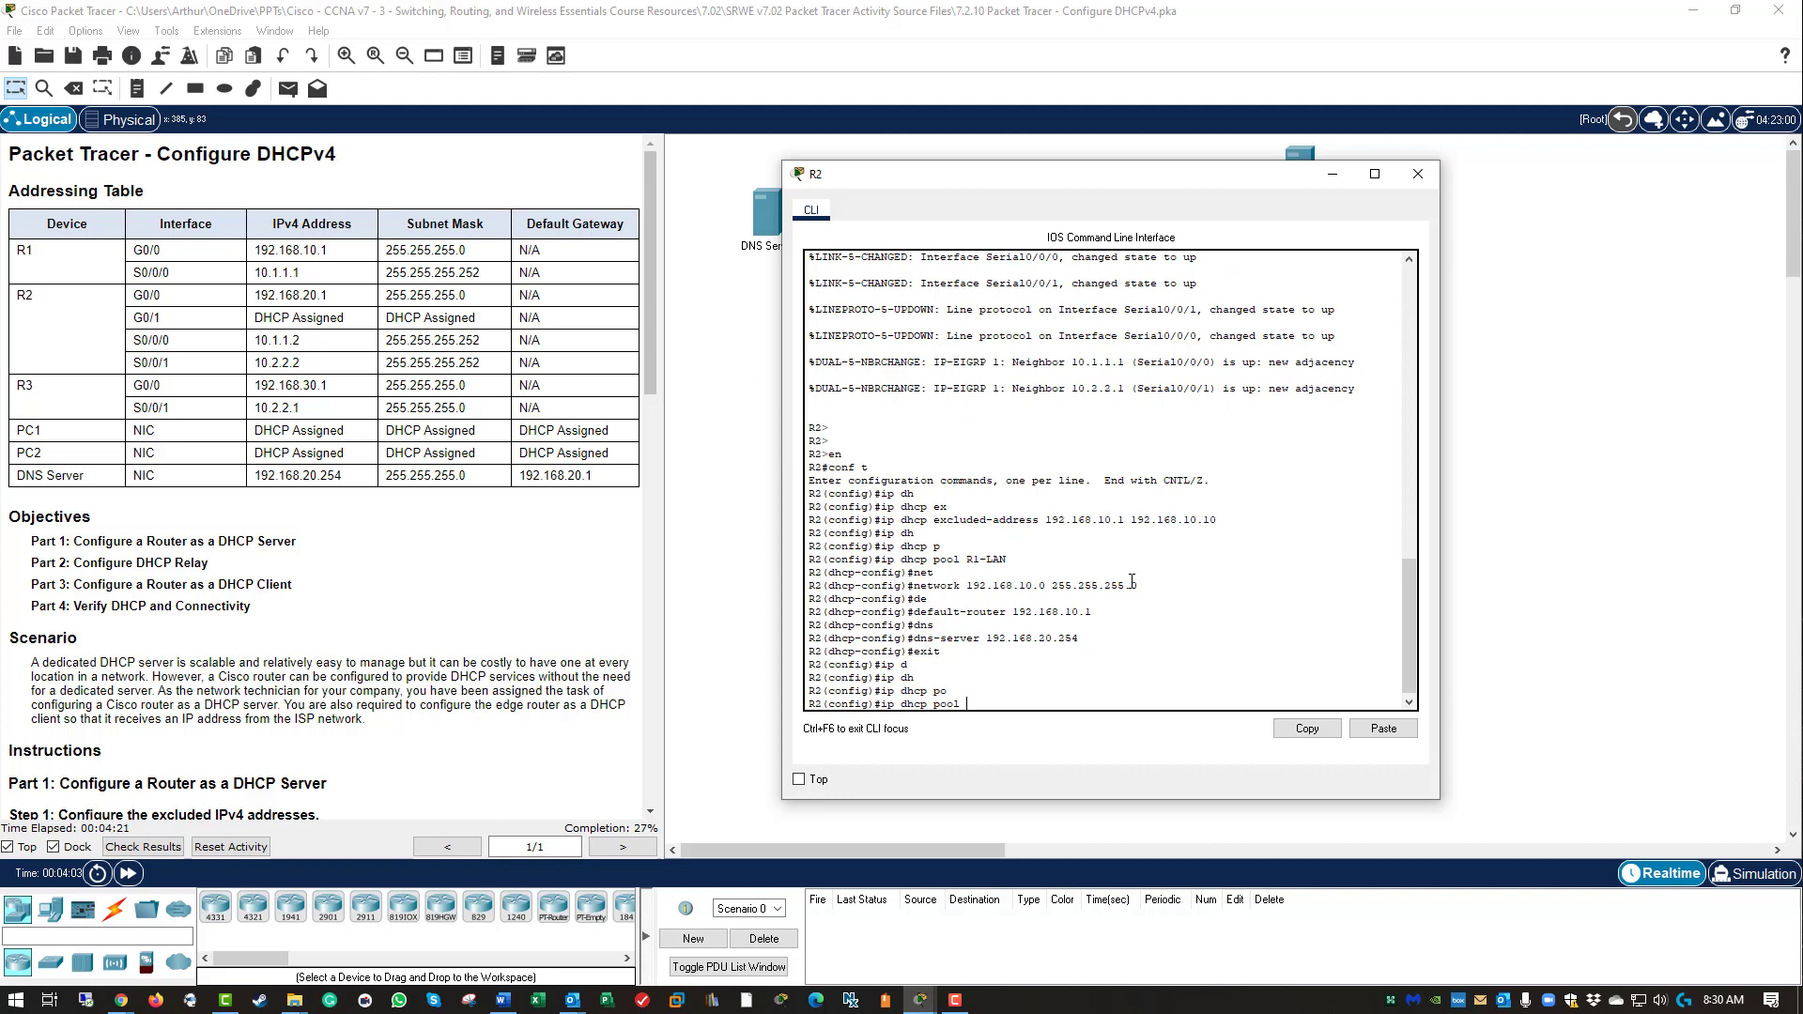
pyautogui.write('R3-LAN')
pyautogui.press('Return')
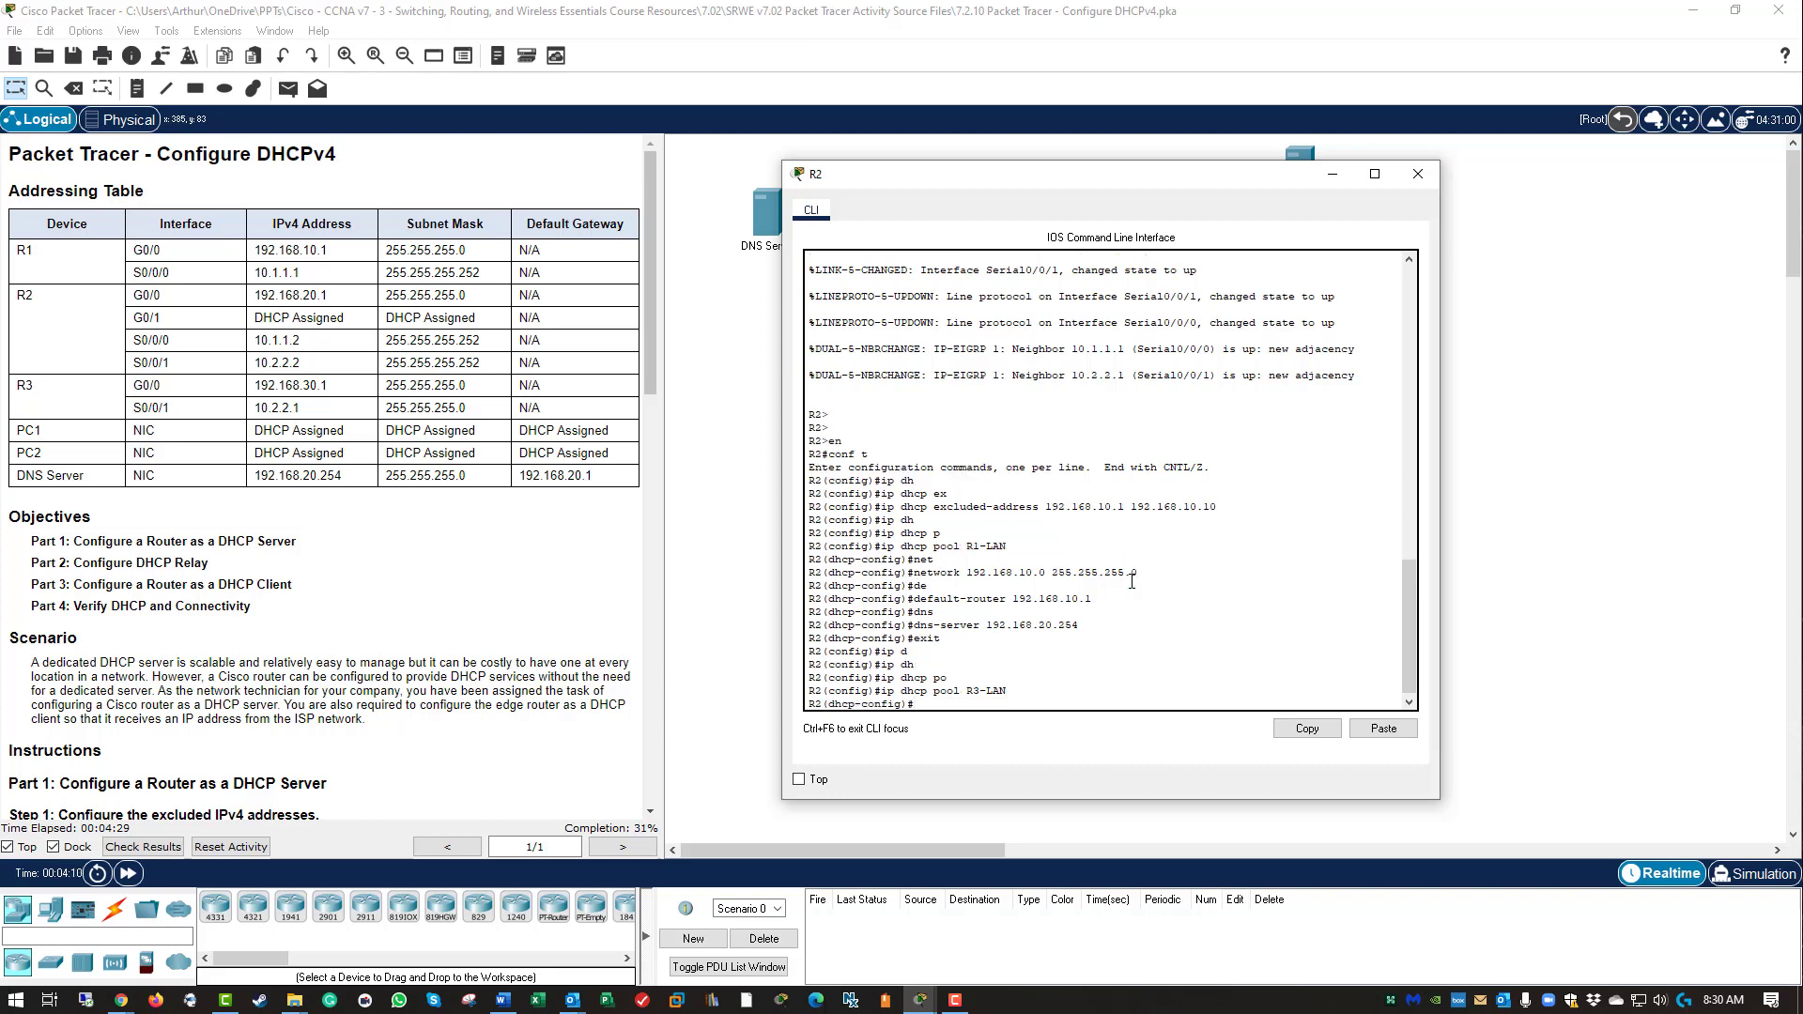
# Begin typing the network 192.168.30.0 command for the R3-LAN pool.
pyautogui.write('net')
pyautogui.press('Tab')
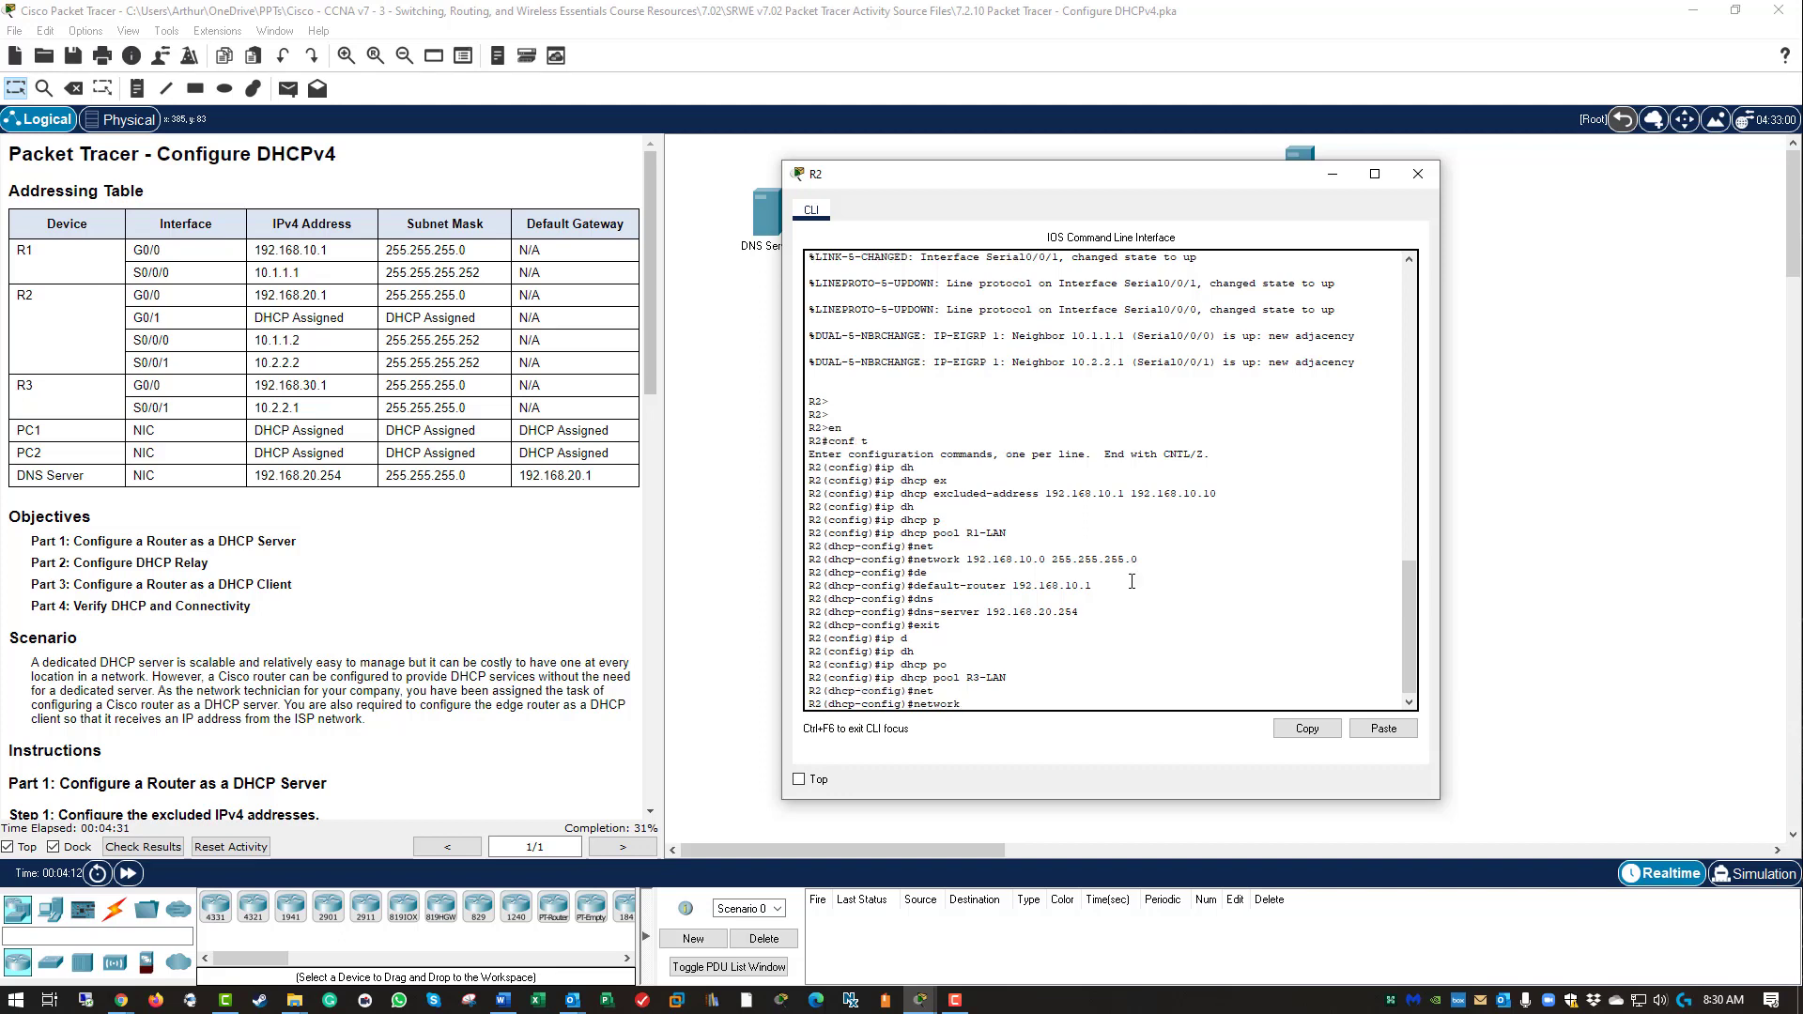
pyautogui.write('192.1')
pyautogui.write('68.30.0')
pyautogui.write(' 255.255.25')
pyautogui.write('5.255')
# Correct the mask so R3-LAN serves 192.168.30.0/24, with default router 192.168.30.1.
pyautogui.press('BackSpace')
pyautogui.press('BackSpace')
pyautogui.press('BackSpace')
pyautogui.press('Return')
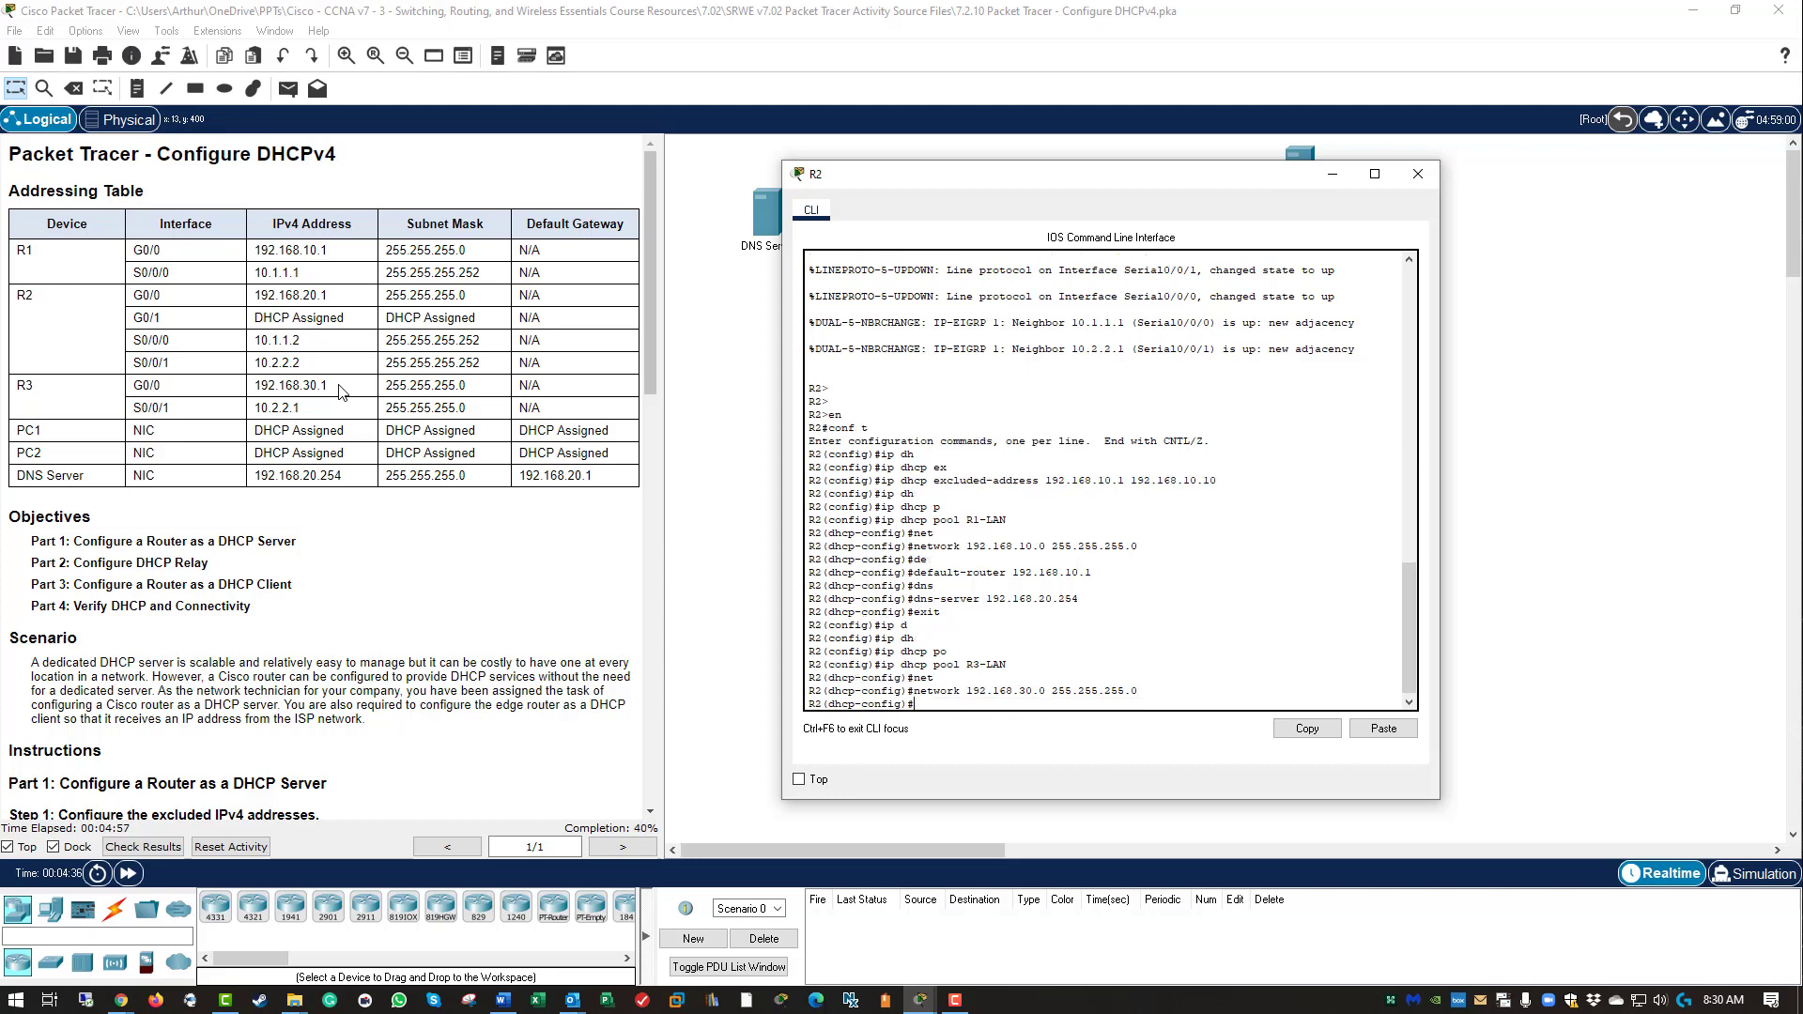
pyautogui.write('de')
pyautogui.press('Tab')
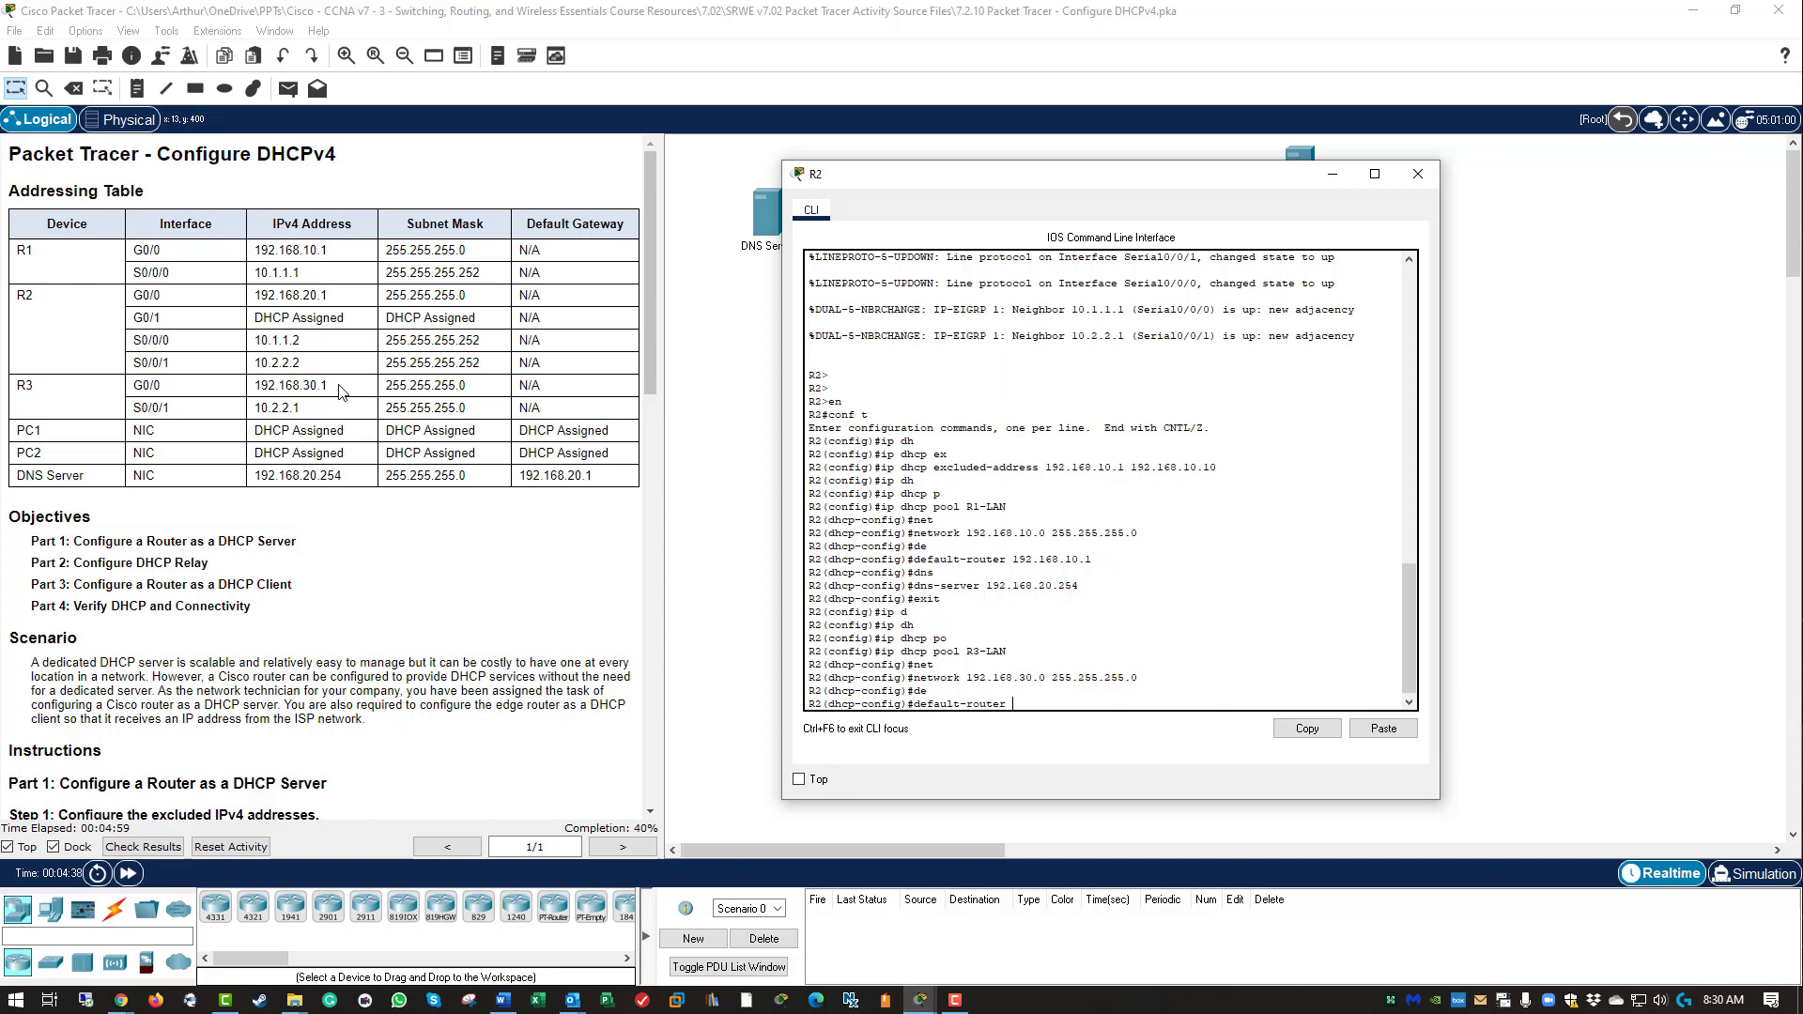
pyautogui.write('192.168.30.1')
pyautogui.press('Return')
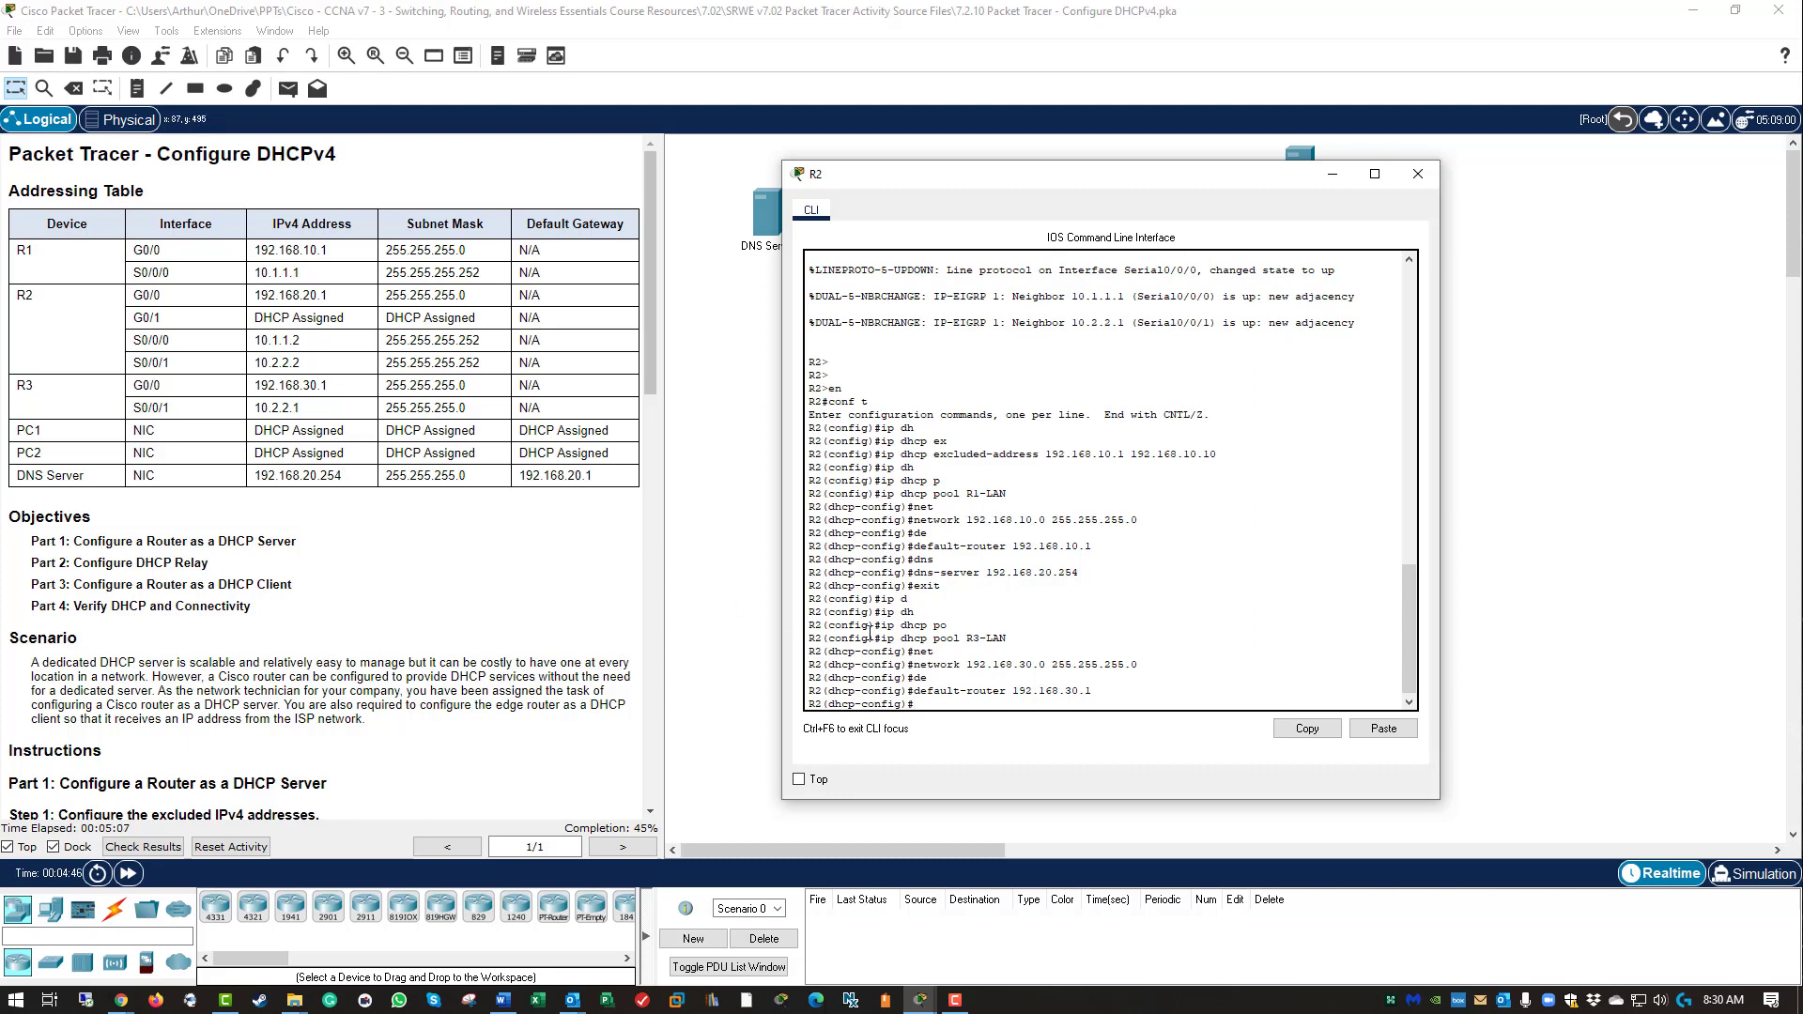
# Set R3-LAN's DNS server to 192.168.20.254, exit the pool, and copy the earlier excluded-address line.
pyautogui.write('dns')
pyautogui.press('Tab')
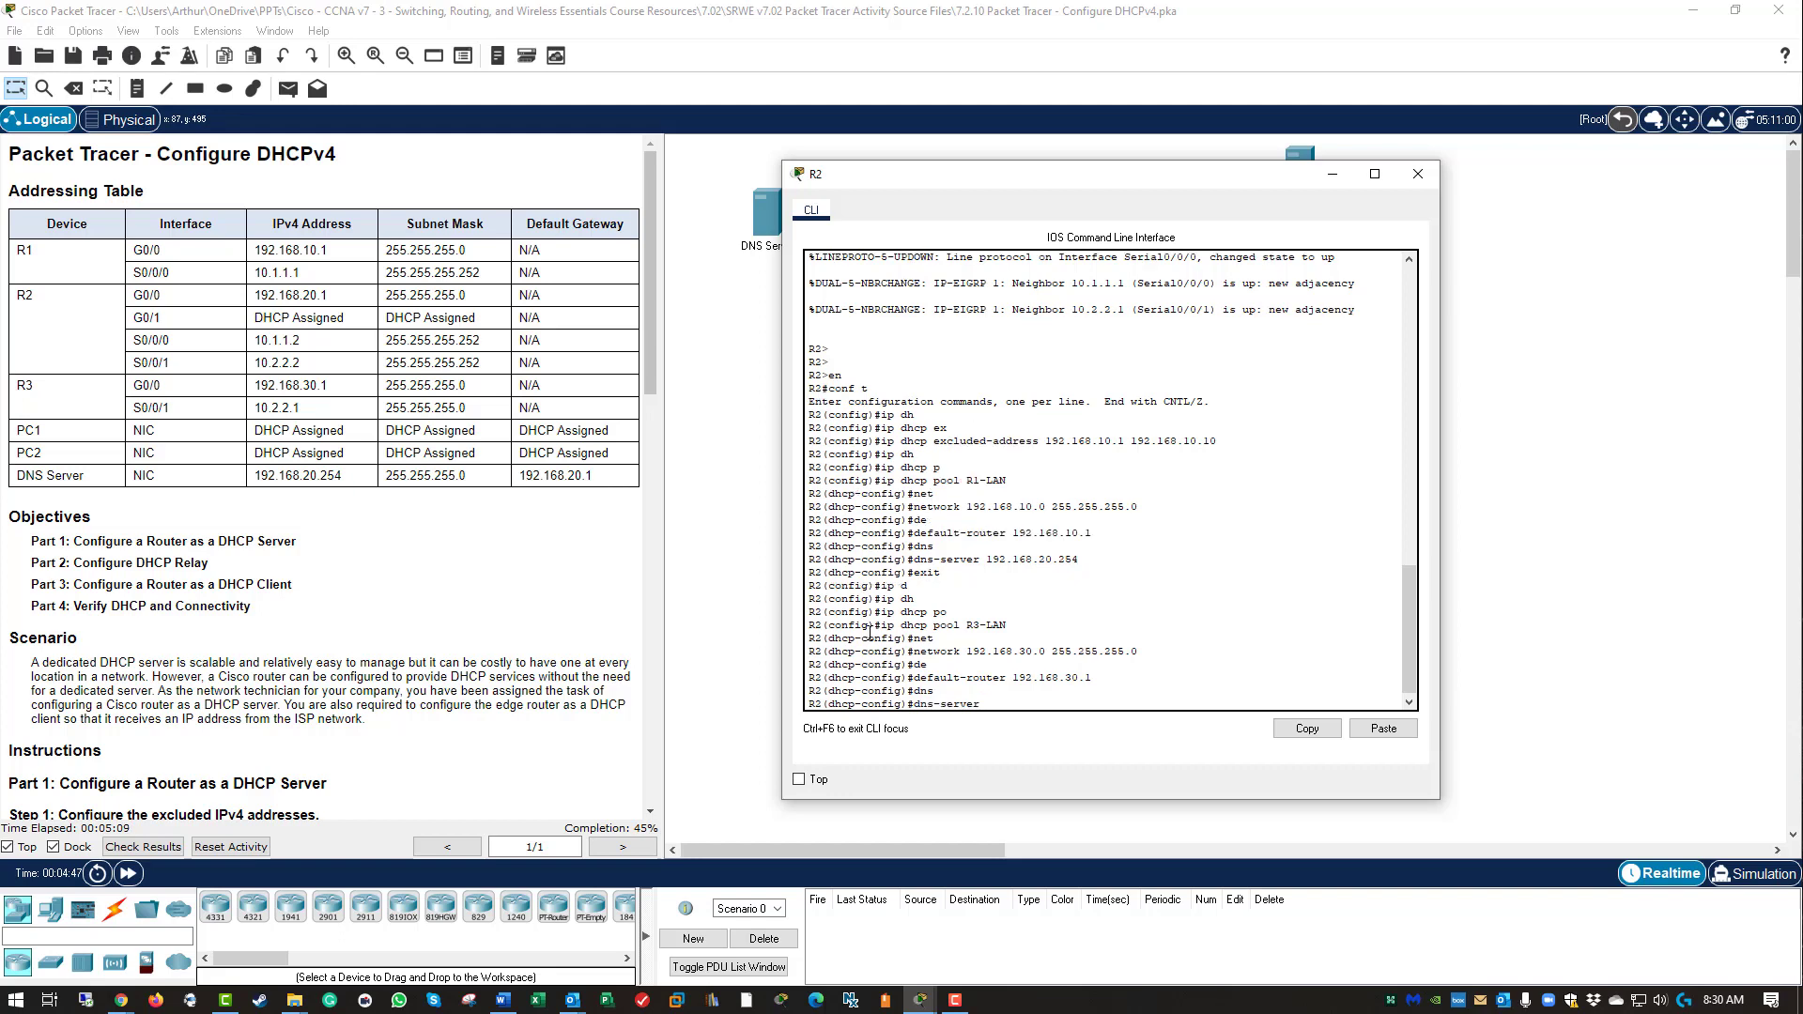
pyautogui.write('192.168.20.254')
pyautogui.press('Return')
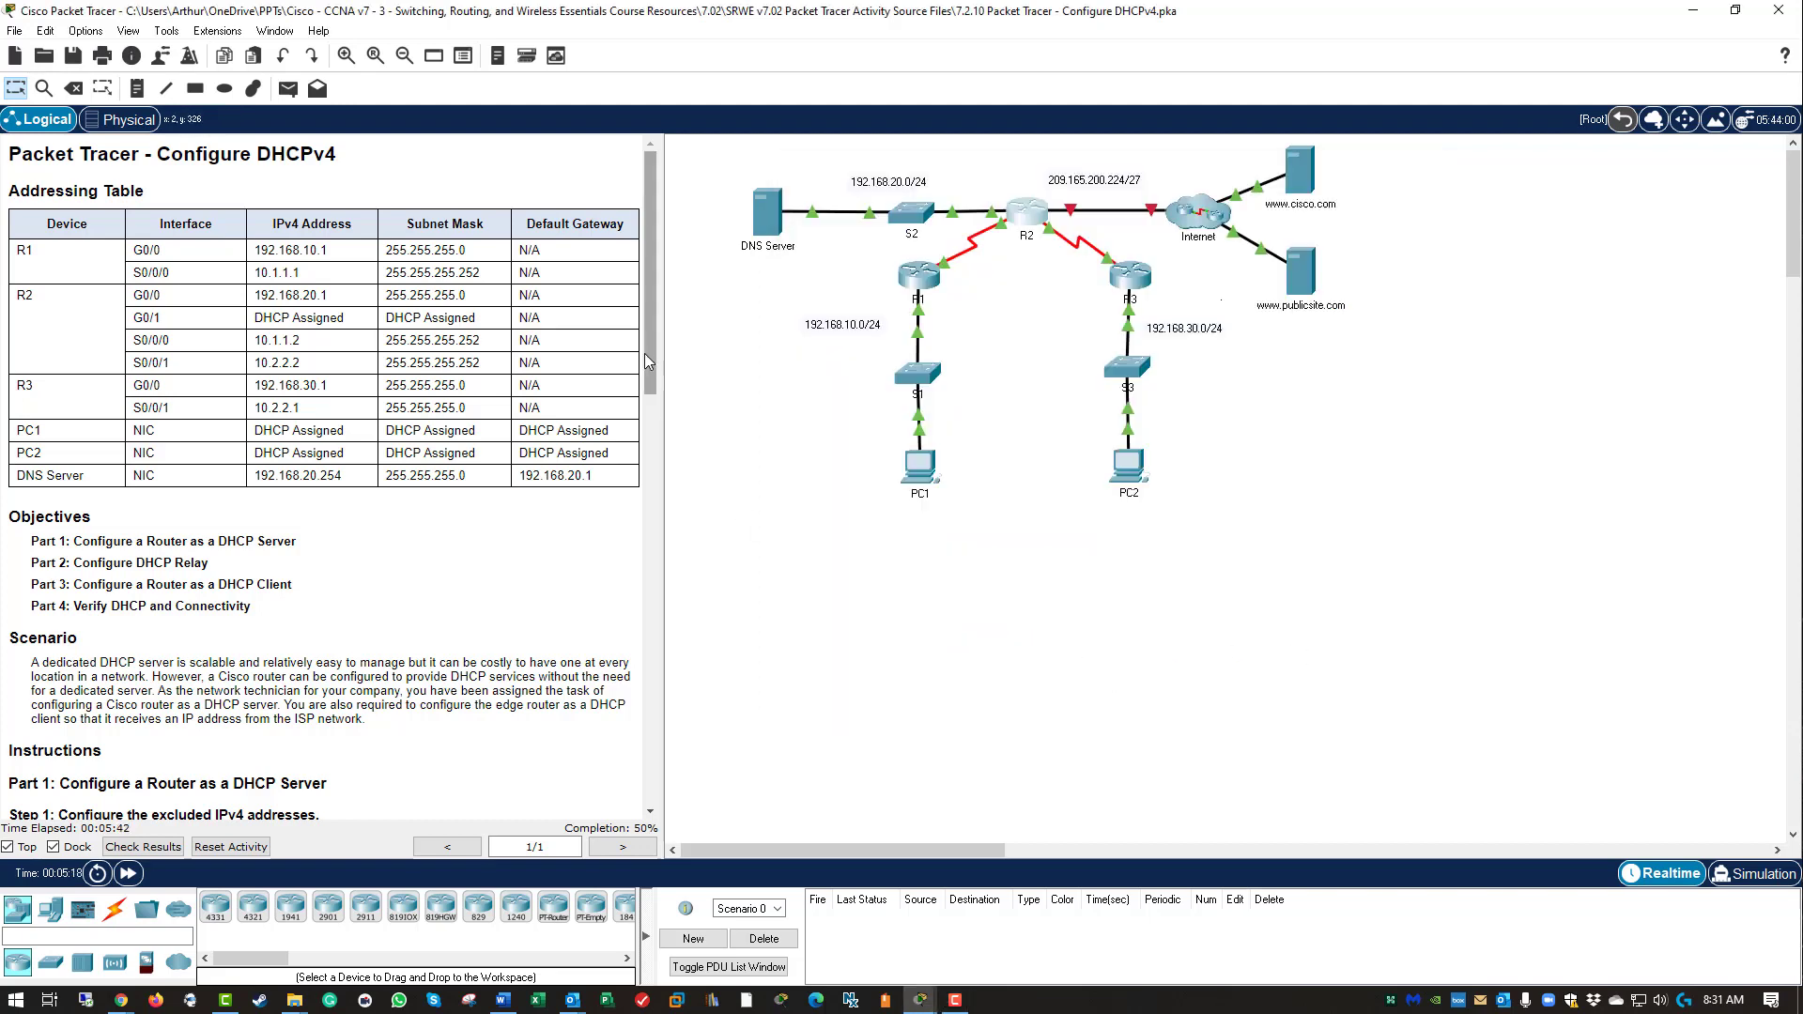
pyautogui.scroll(-10, 644, 353)
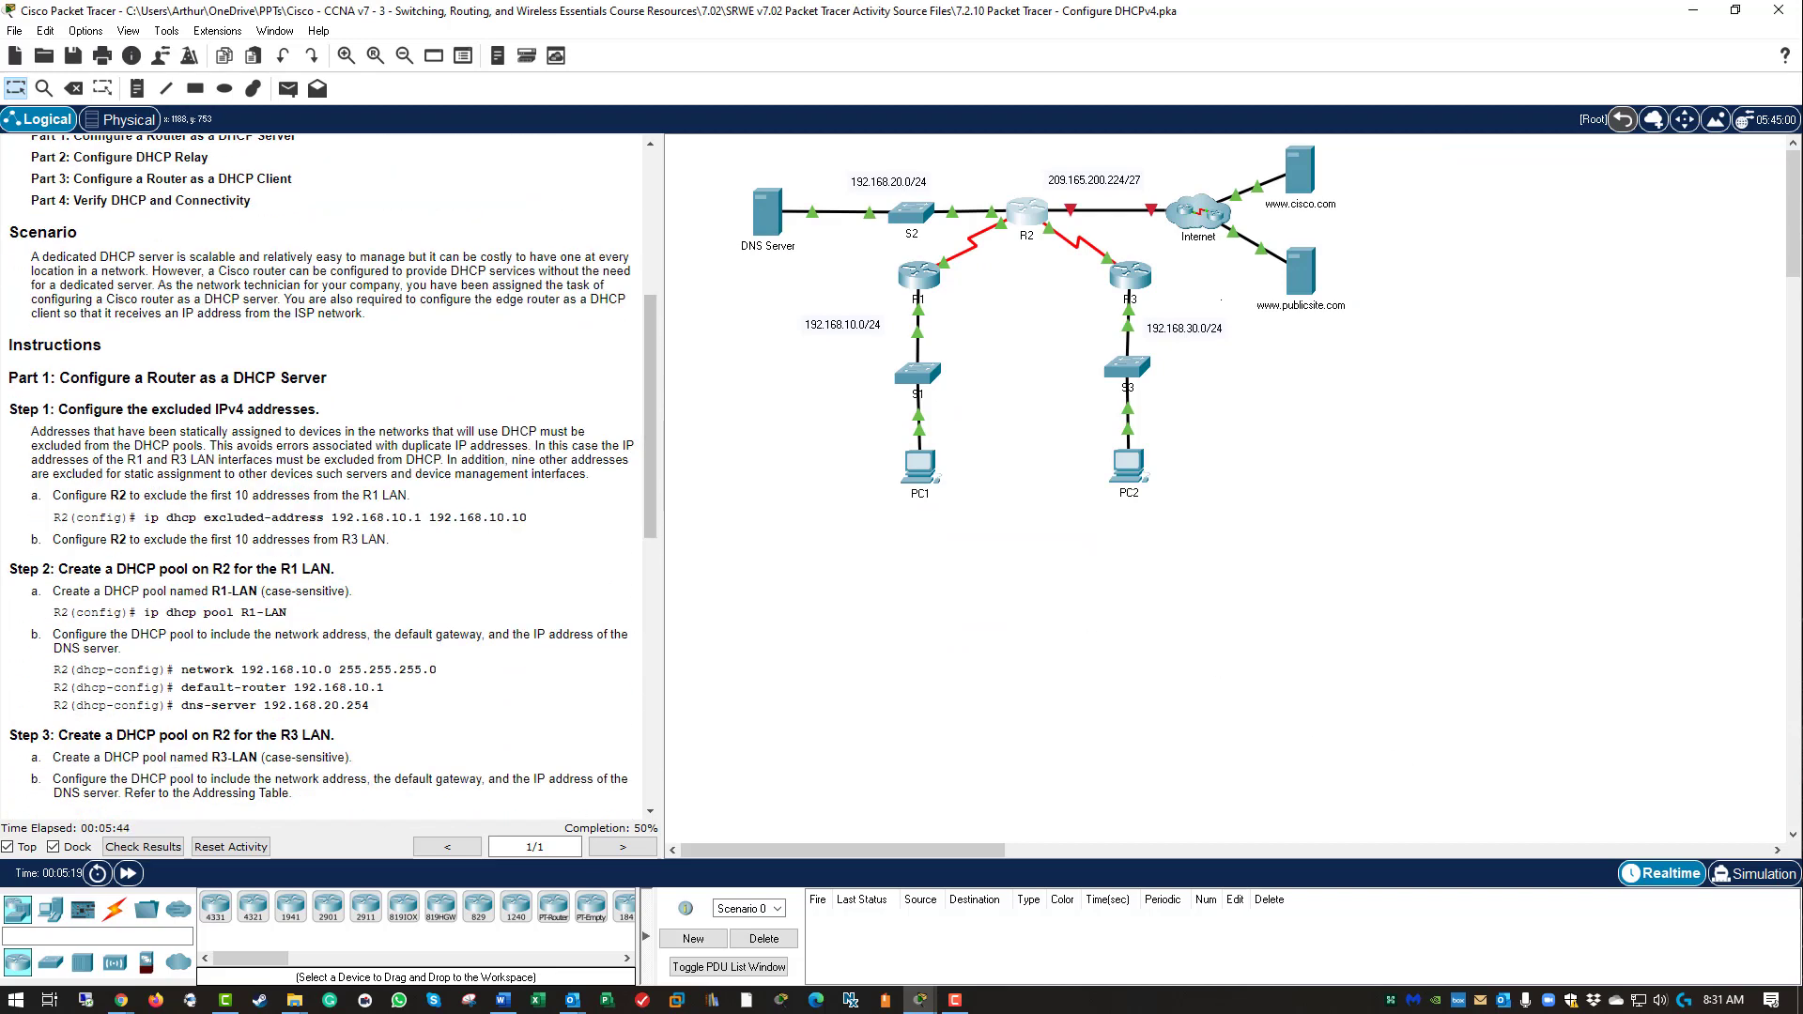
pyautogui.click(1042, 218)
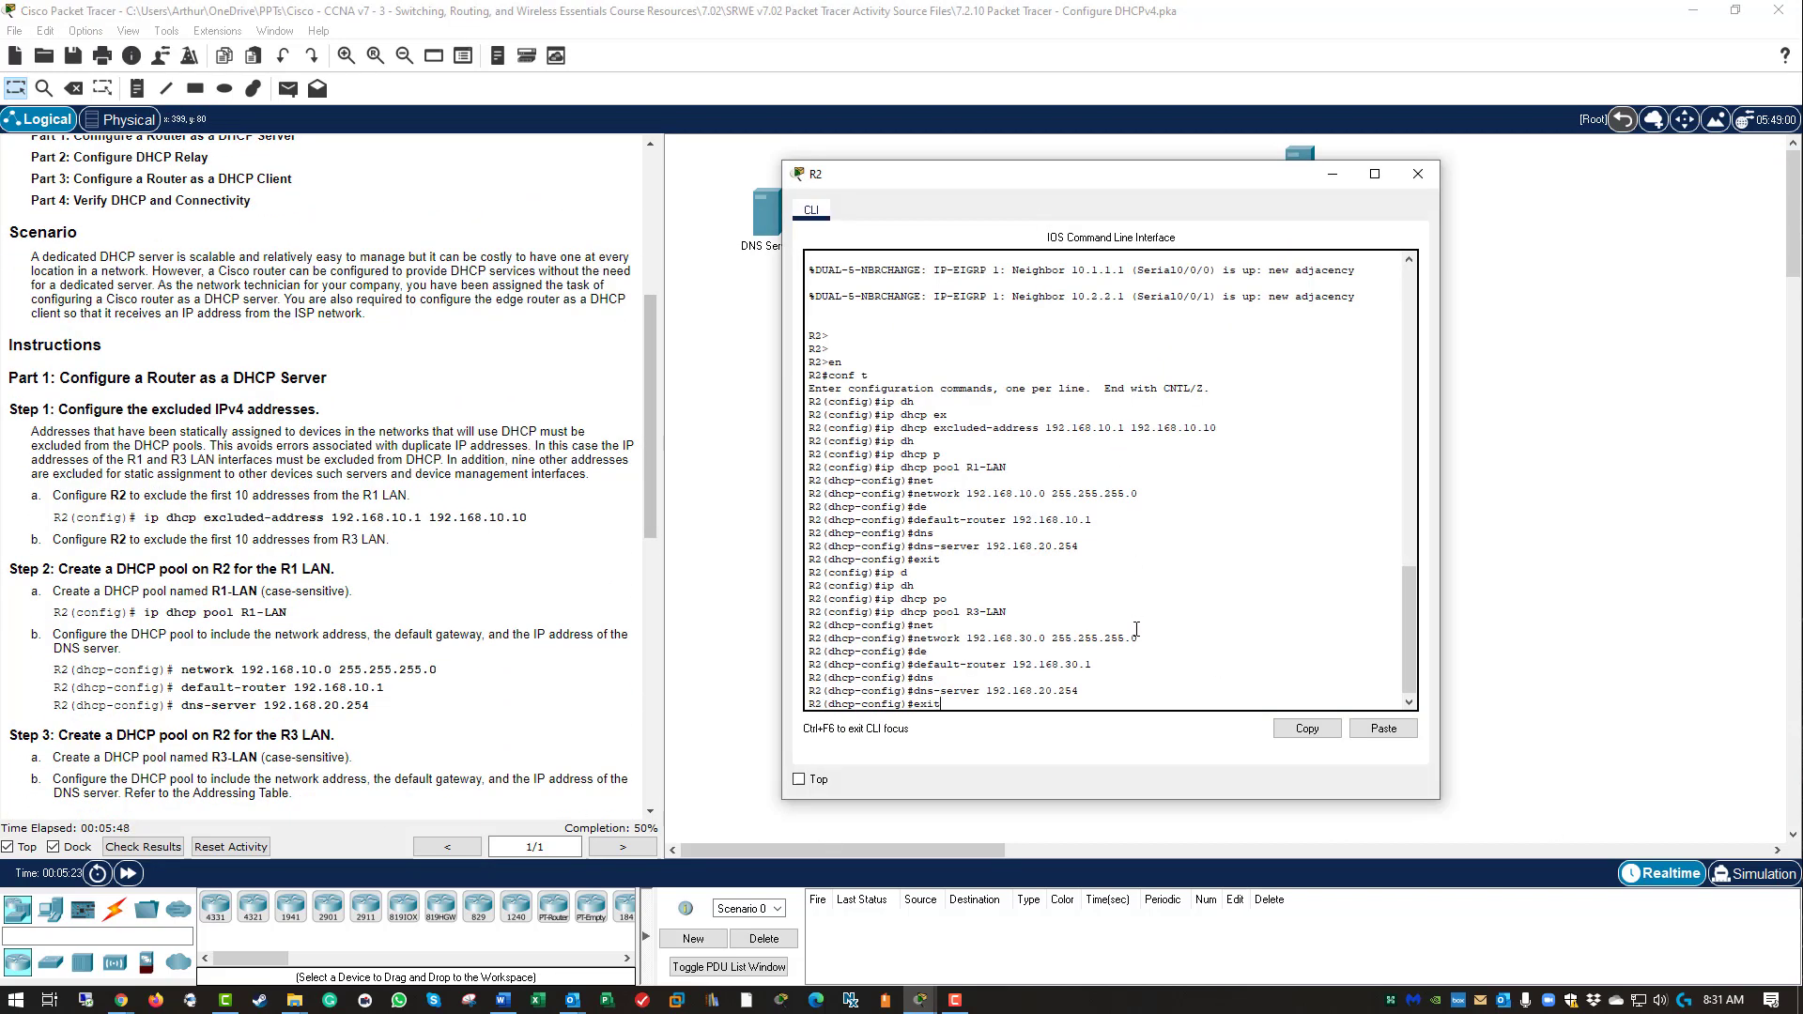
pyautogui.write('xit')
pyautogui.press('Return')
pyautogui.press('Return')
pyautogui.press('Return')
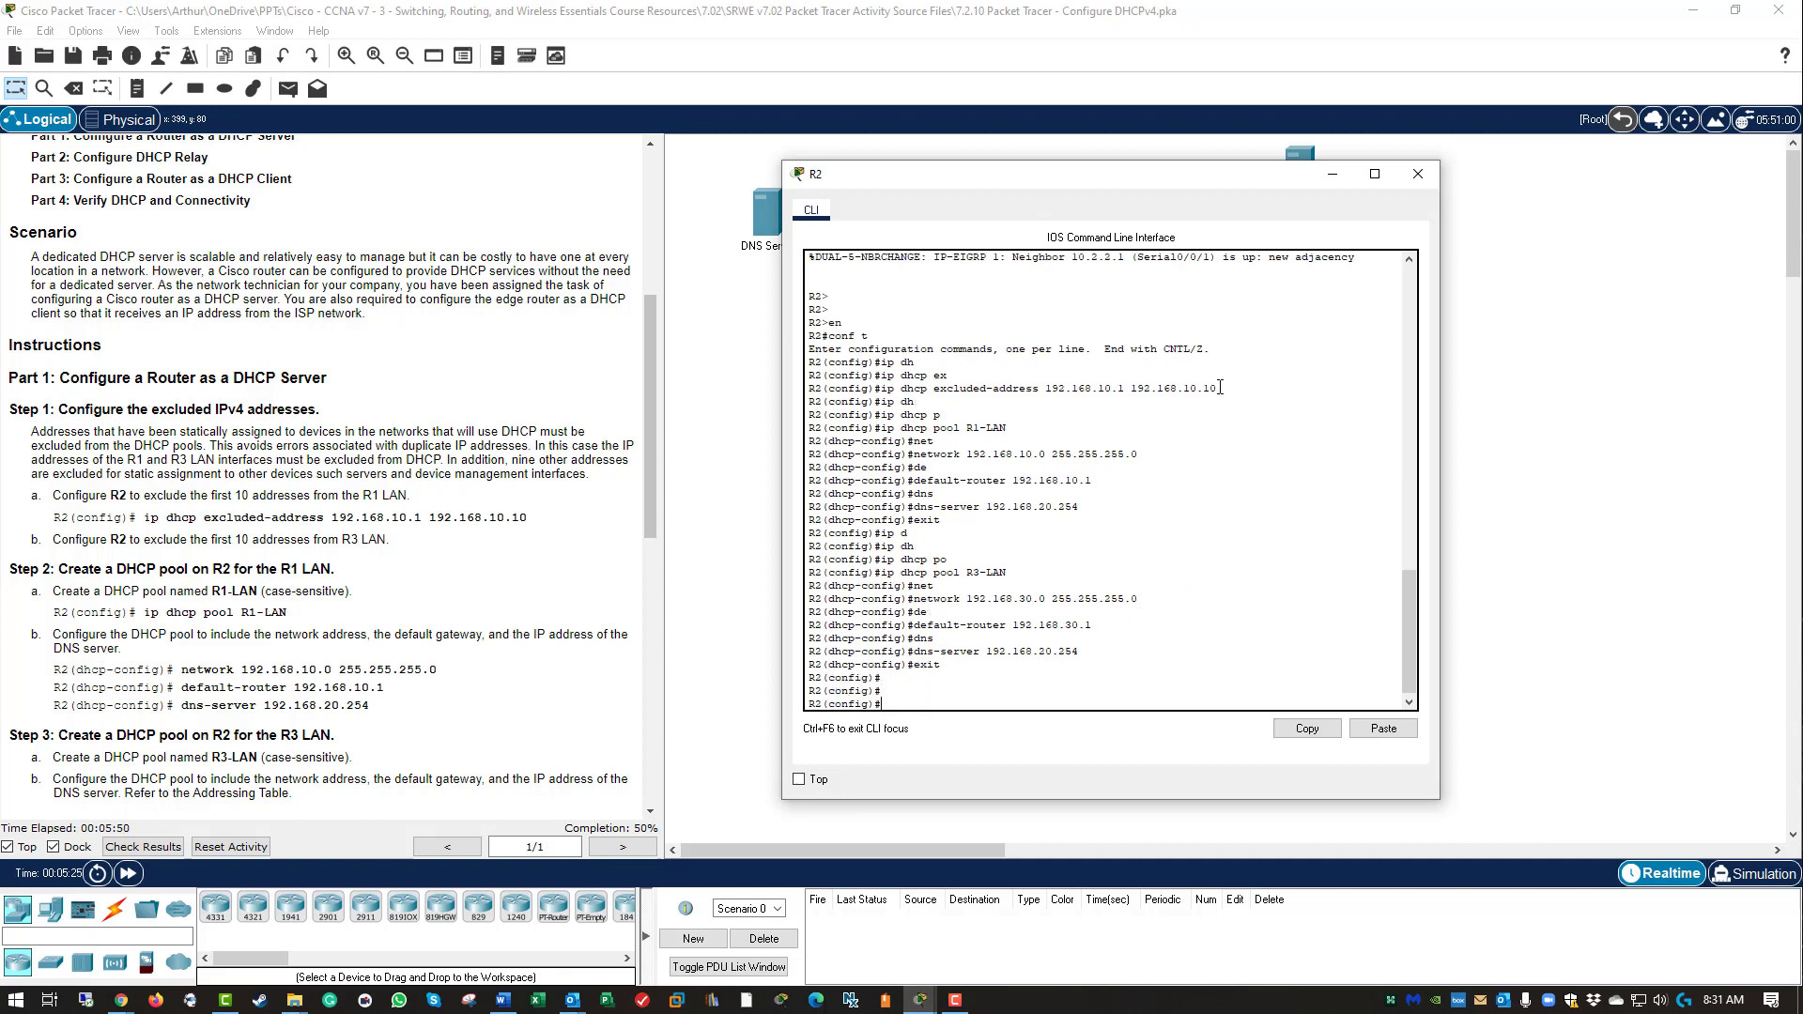
pyautogui.moveTo(1221, 387); pyautogui.dragTo(883, 385)
pyautogui.click(1307, 729)
# Paste and edit the copied line to exclude 192.168.30.1–192.168.30.10, then compare it with the R1-LAN exclusion.
pyautogui.click(1382, 728)
pyautogui.press('BackSpace')
pyautogui.press('BackSpace')
pyautogui.write('30.10')
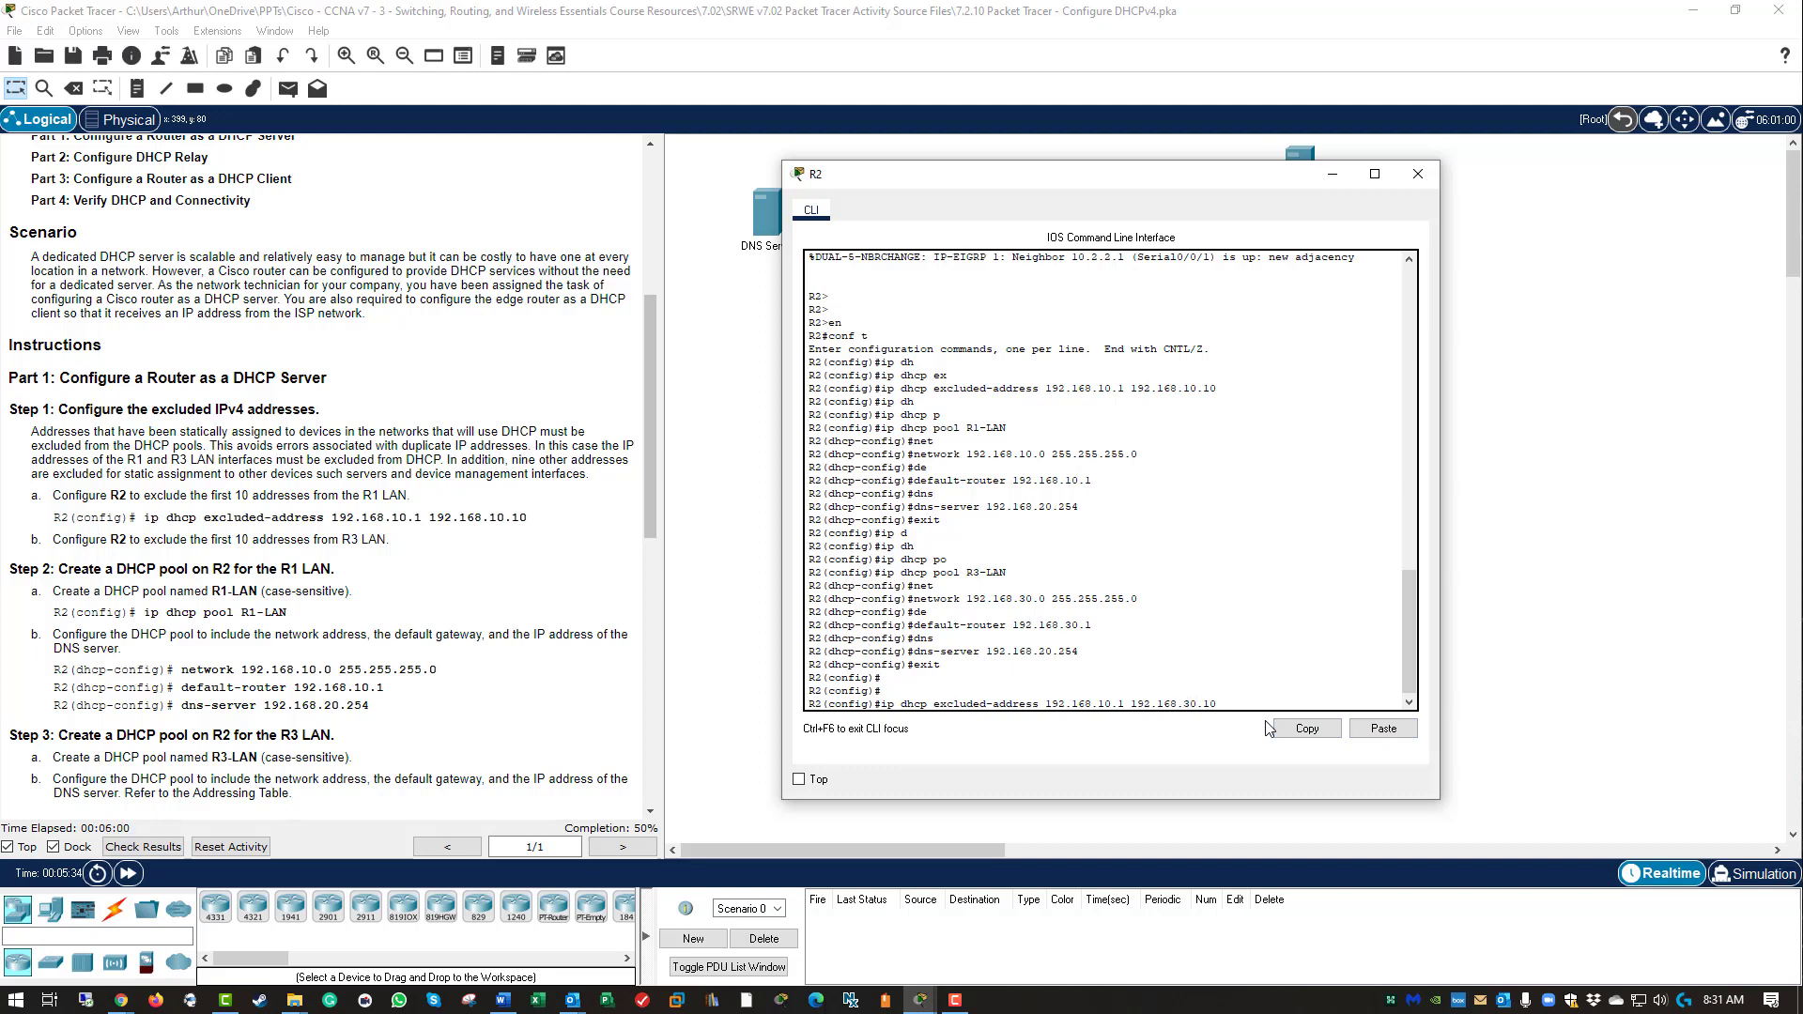
pyautogui.press('Left')
pyautogui.press('Left')
pyautogui.press('Left')
pyautogui.press('Left')
pyautogui.press('Left')
pyautogui.press('Left')
pyautogui.press('Left')
pyautogui.press('Left')
pyautogui.press('Left')
pyautogui.press('Left')
pyautogui.press('Left')
pyautogui.press('Left')
pyautogui.press('Left')
pyautogui.press('Left')
pyautogui.press('Left')
pyautogui.press('Left')
pyautogui.press('BackSpace')
pyautogui.press('BackSpace')
pyautogui.write('30')
pyautogui.press('Return')
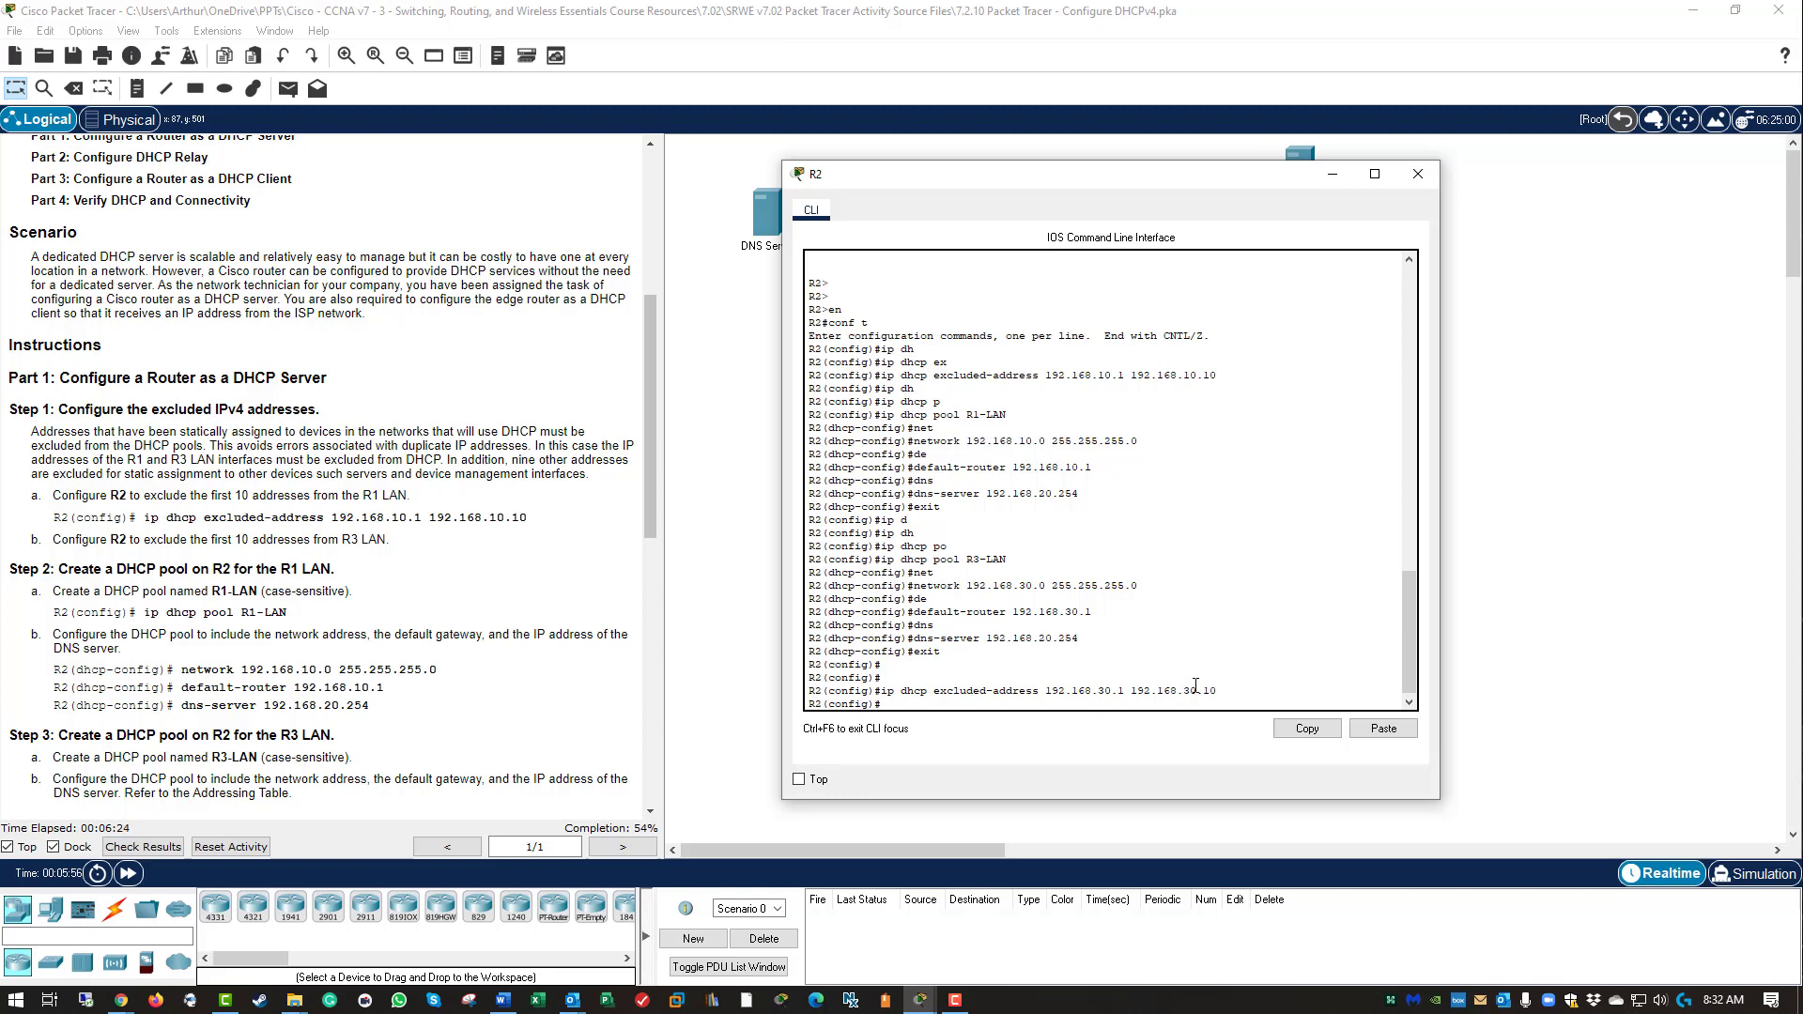
pyautogui.moveTo(1217, 691); pyautogui.dragTo(864, 697)
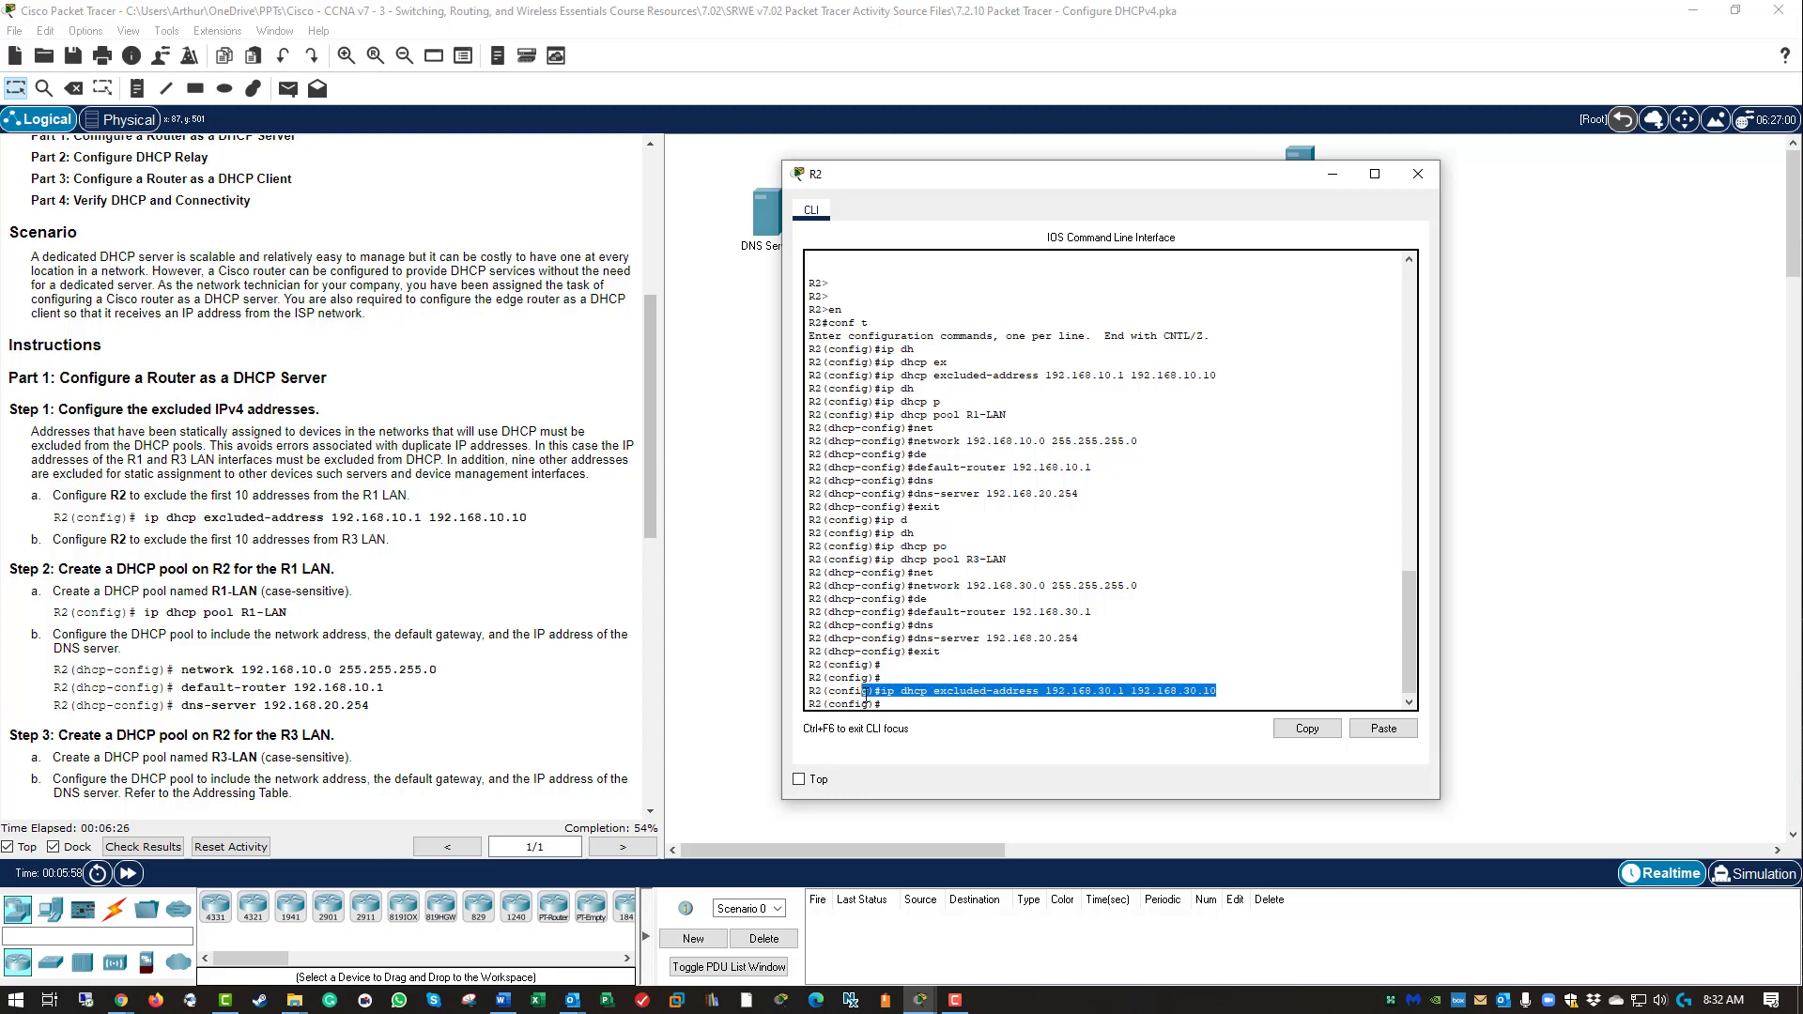
pyautogui.moveTo(1249, 375); pyautogui.dragTo(922, 376)
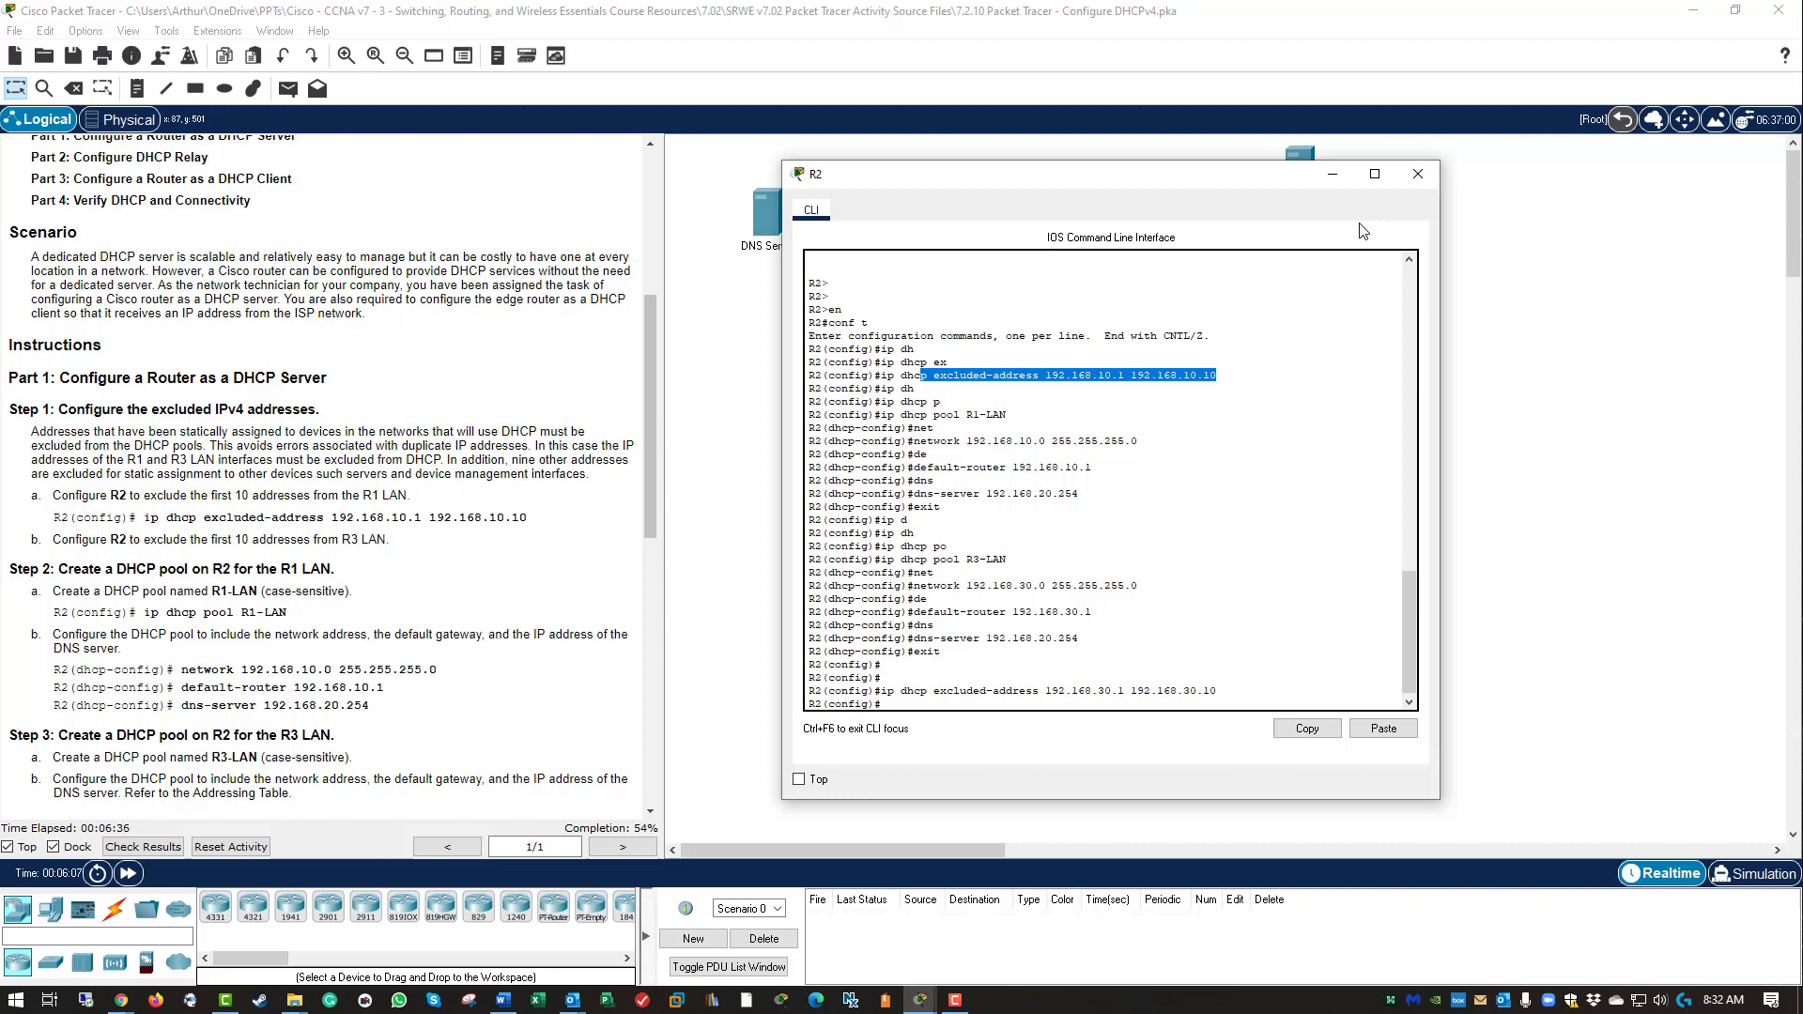
# Close R2's console and scroll the instructions to the Part 2 DHCP relay agent step.
pyautogui.click(1417, 174)
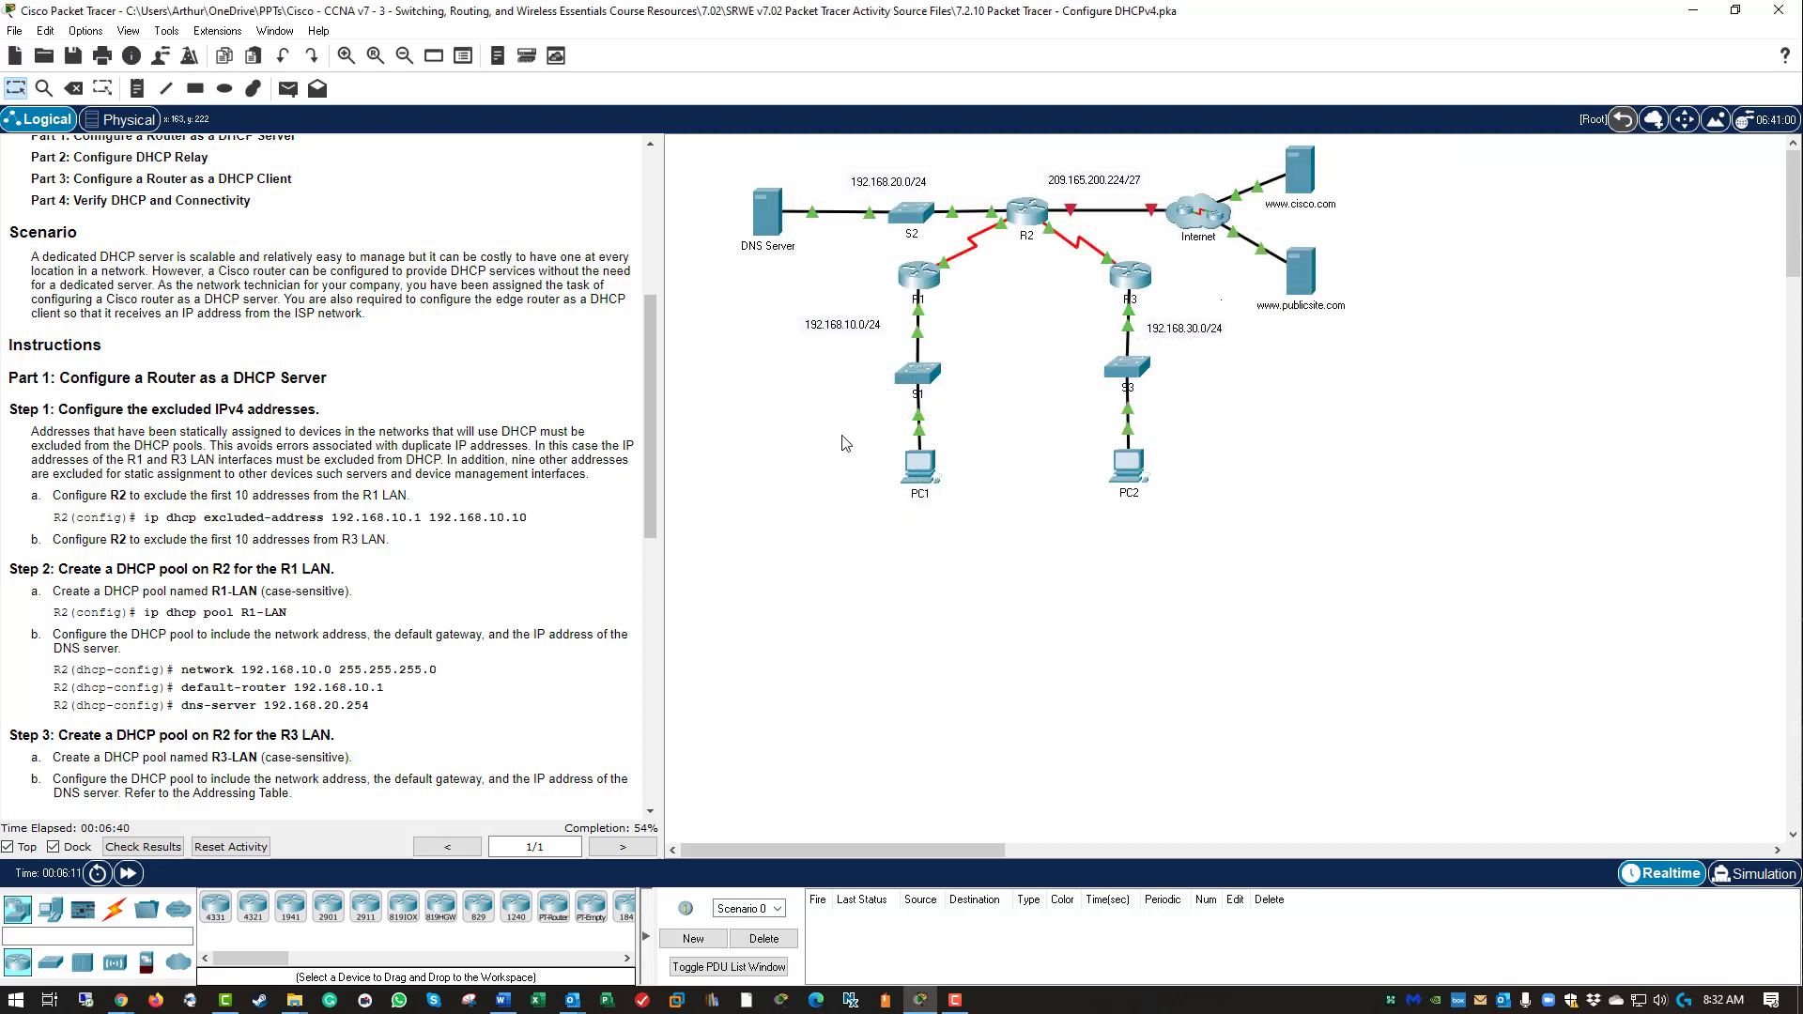
pyautogui.moveTo(646, 453); pyautogui.dragTo(635, 552)
pyautogui.scroll(-3, 636, 552)
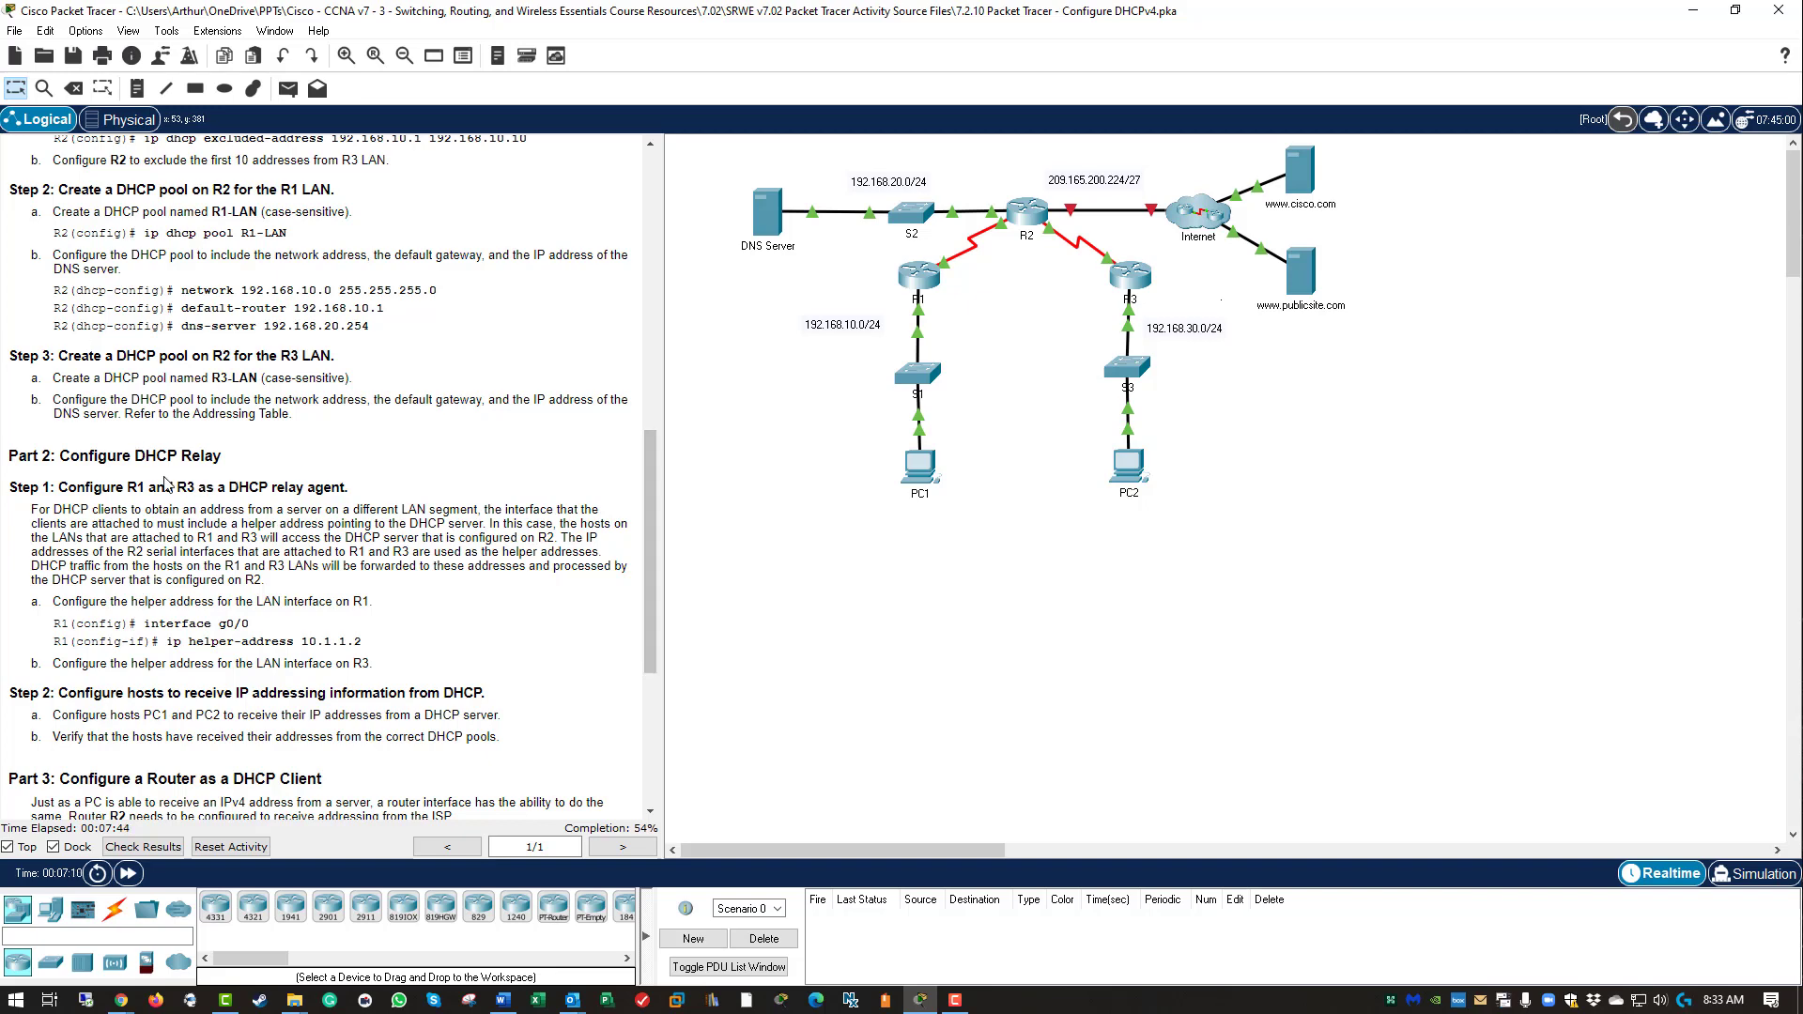
pyautogui.scroll(-3, 165, 483)
pyautogui.moveTo(72, 373); pyautogui.dragTo(398, 371)
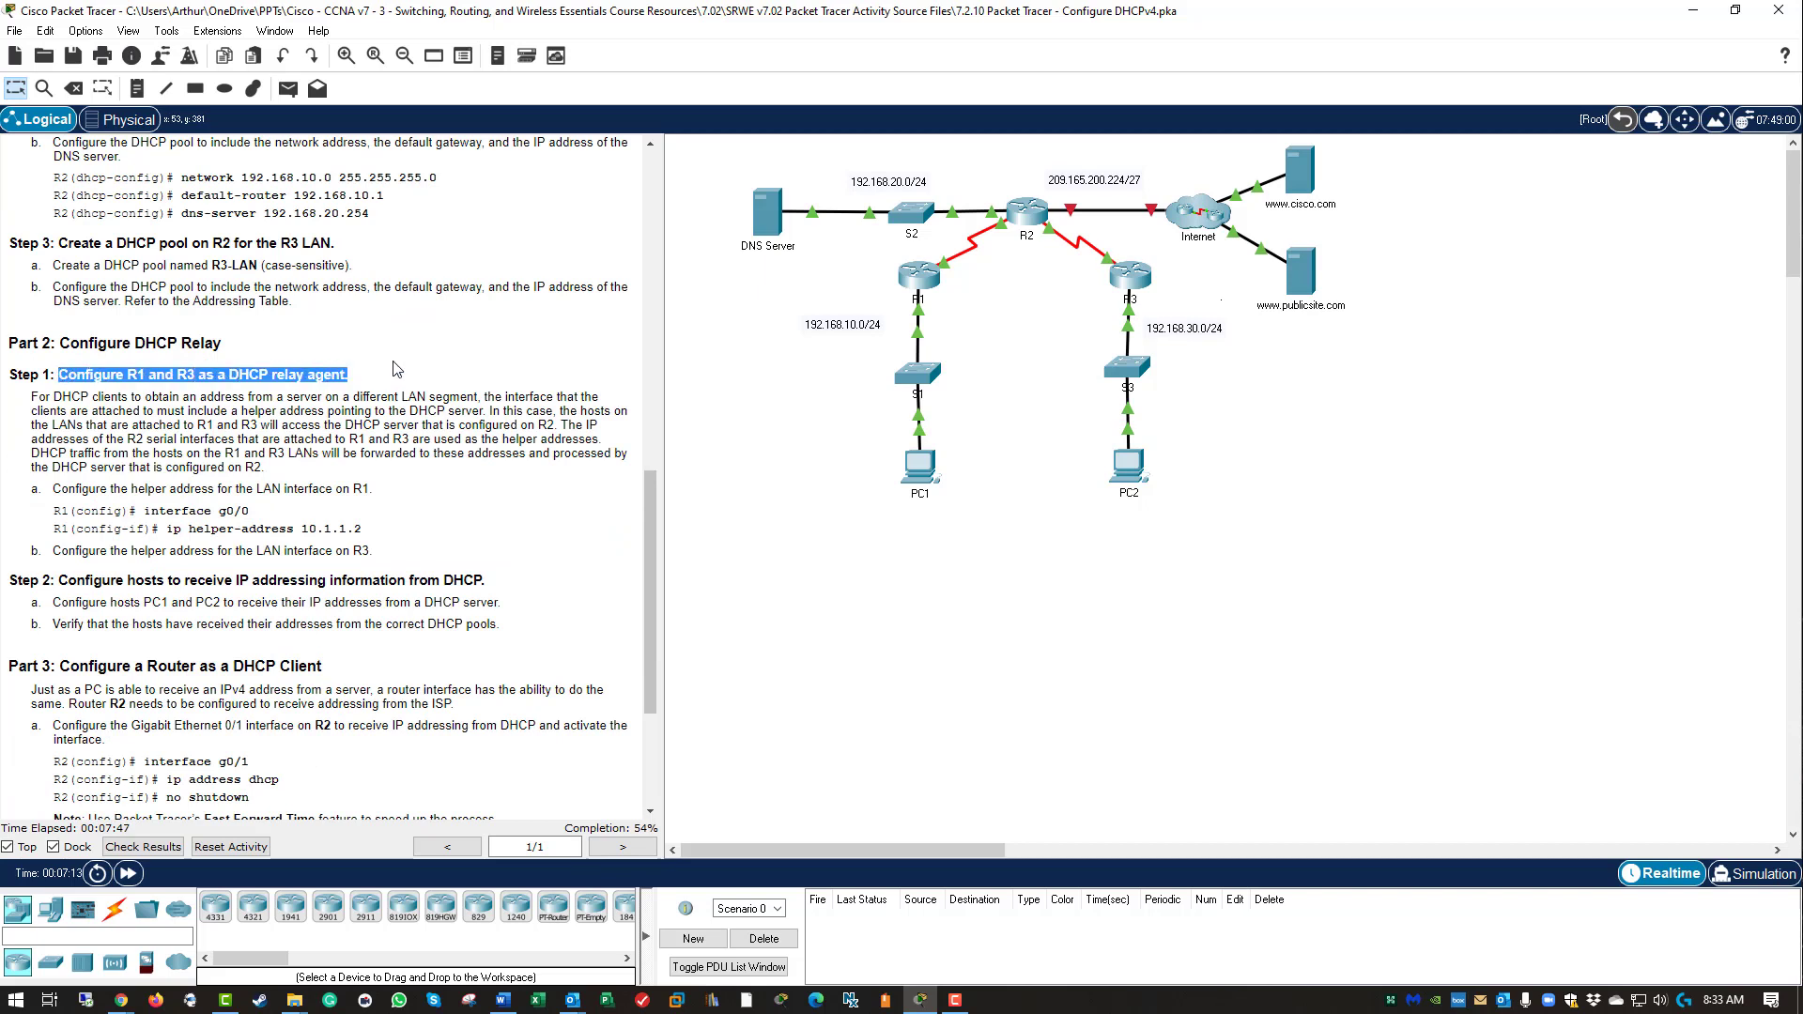
# Open R1's CLI and enter privileged and global configuration mode.
pyautogui.click(406, 424)
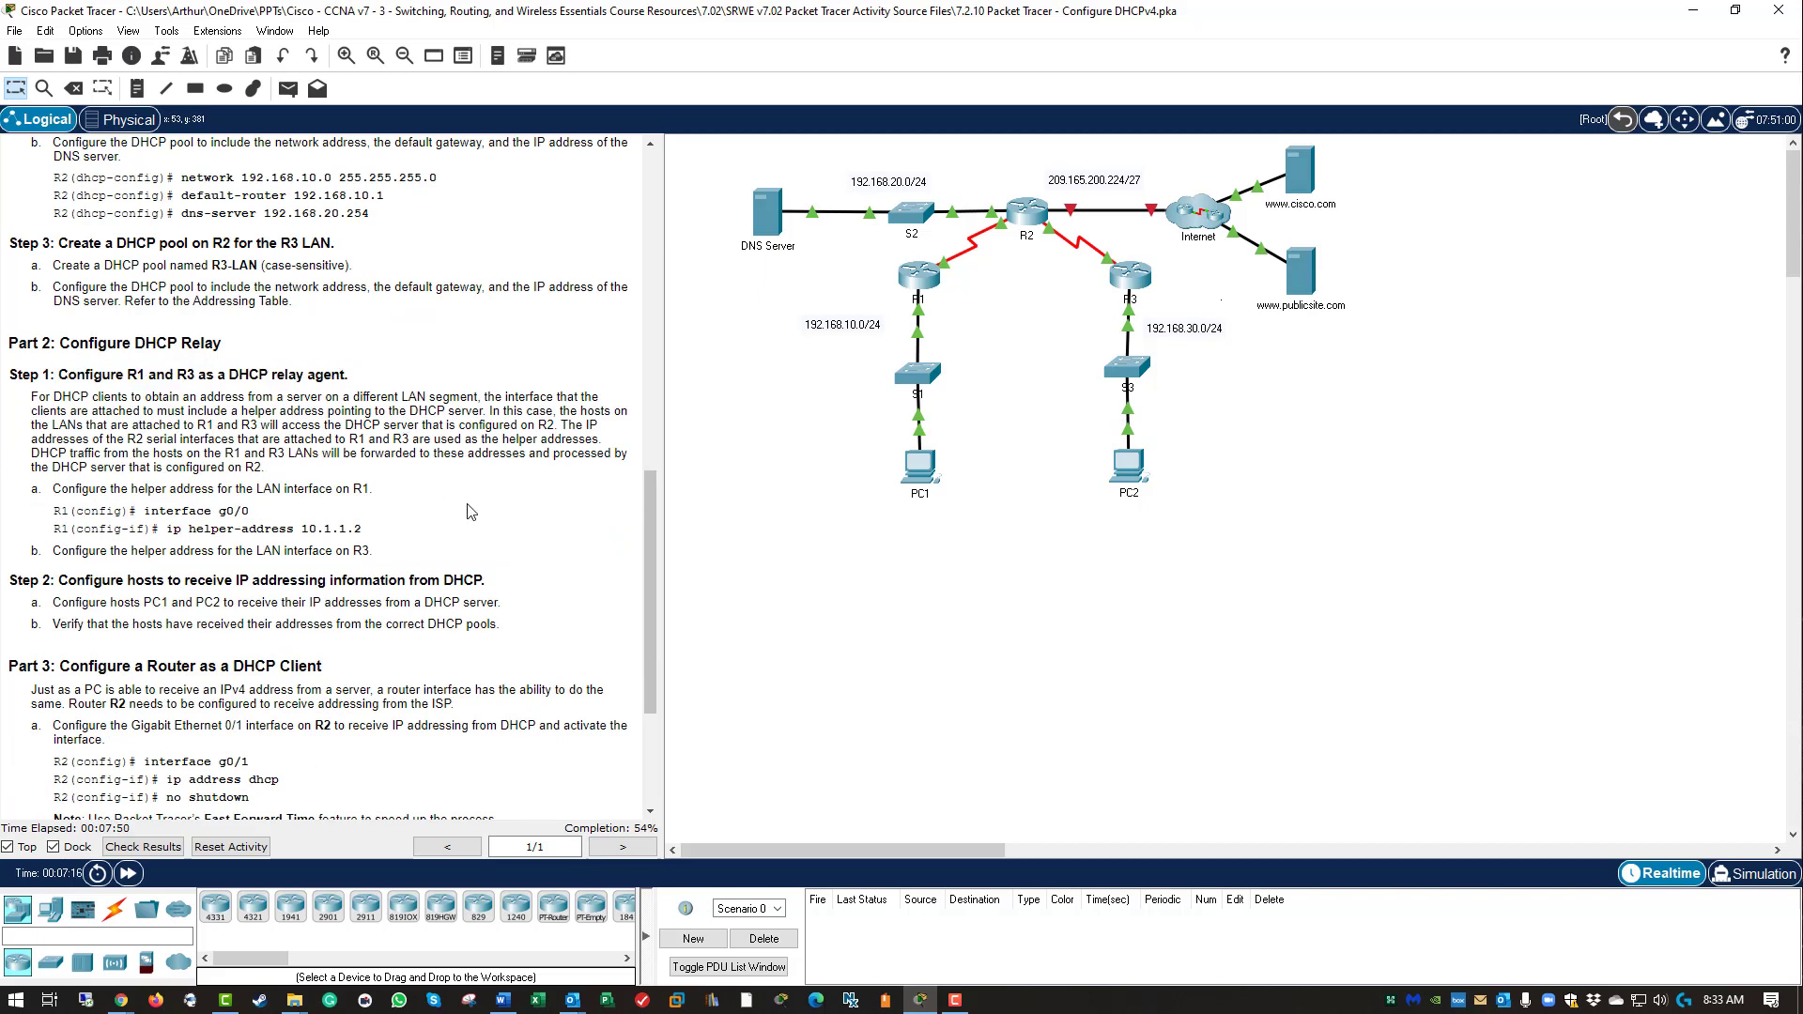
pyautogui.click(920, 277)
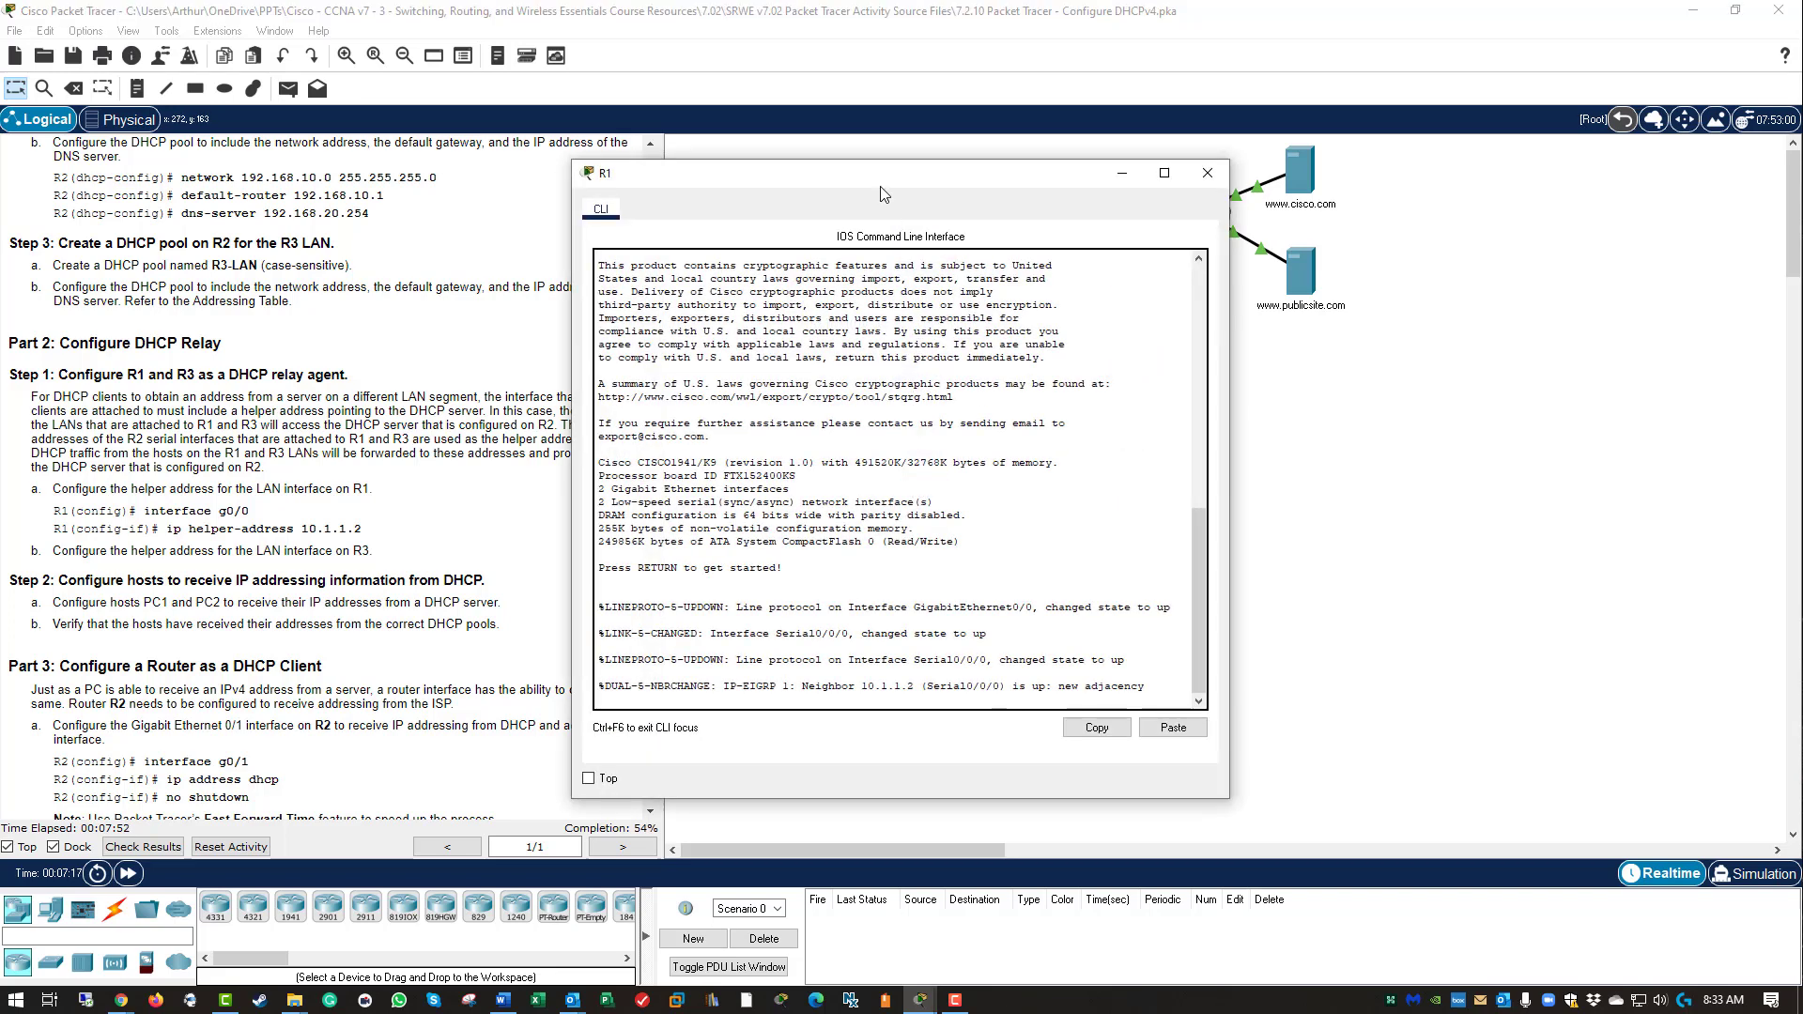
pyautogui.moveTo(885, 188); pyautogui.dragTo(1087, 184)
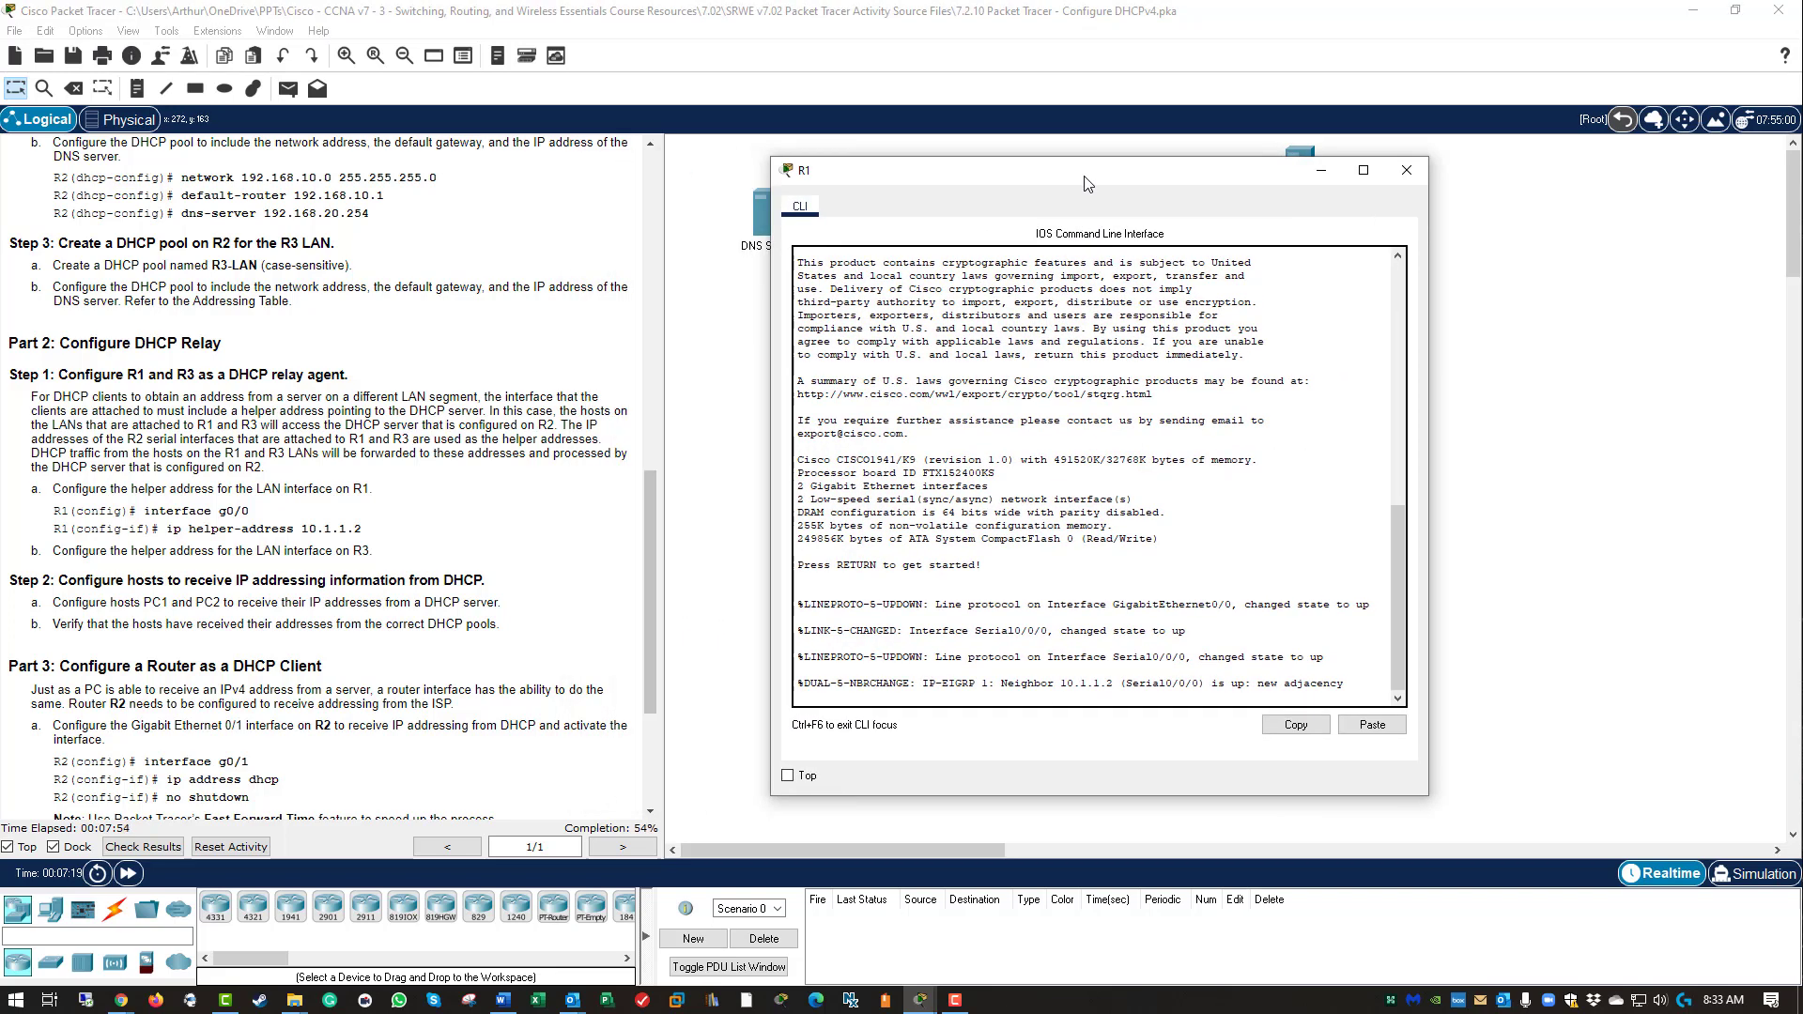
pyautogui.press('Return')
pyautogui.press('Return')
pyautogui.press('Return')
pyautogui.press('Return')
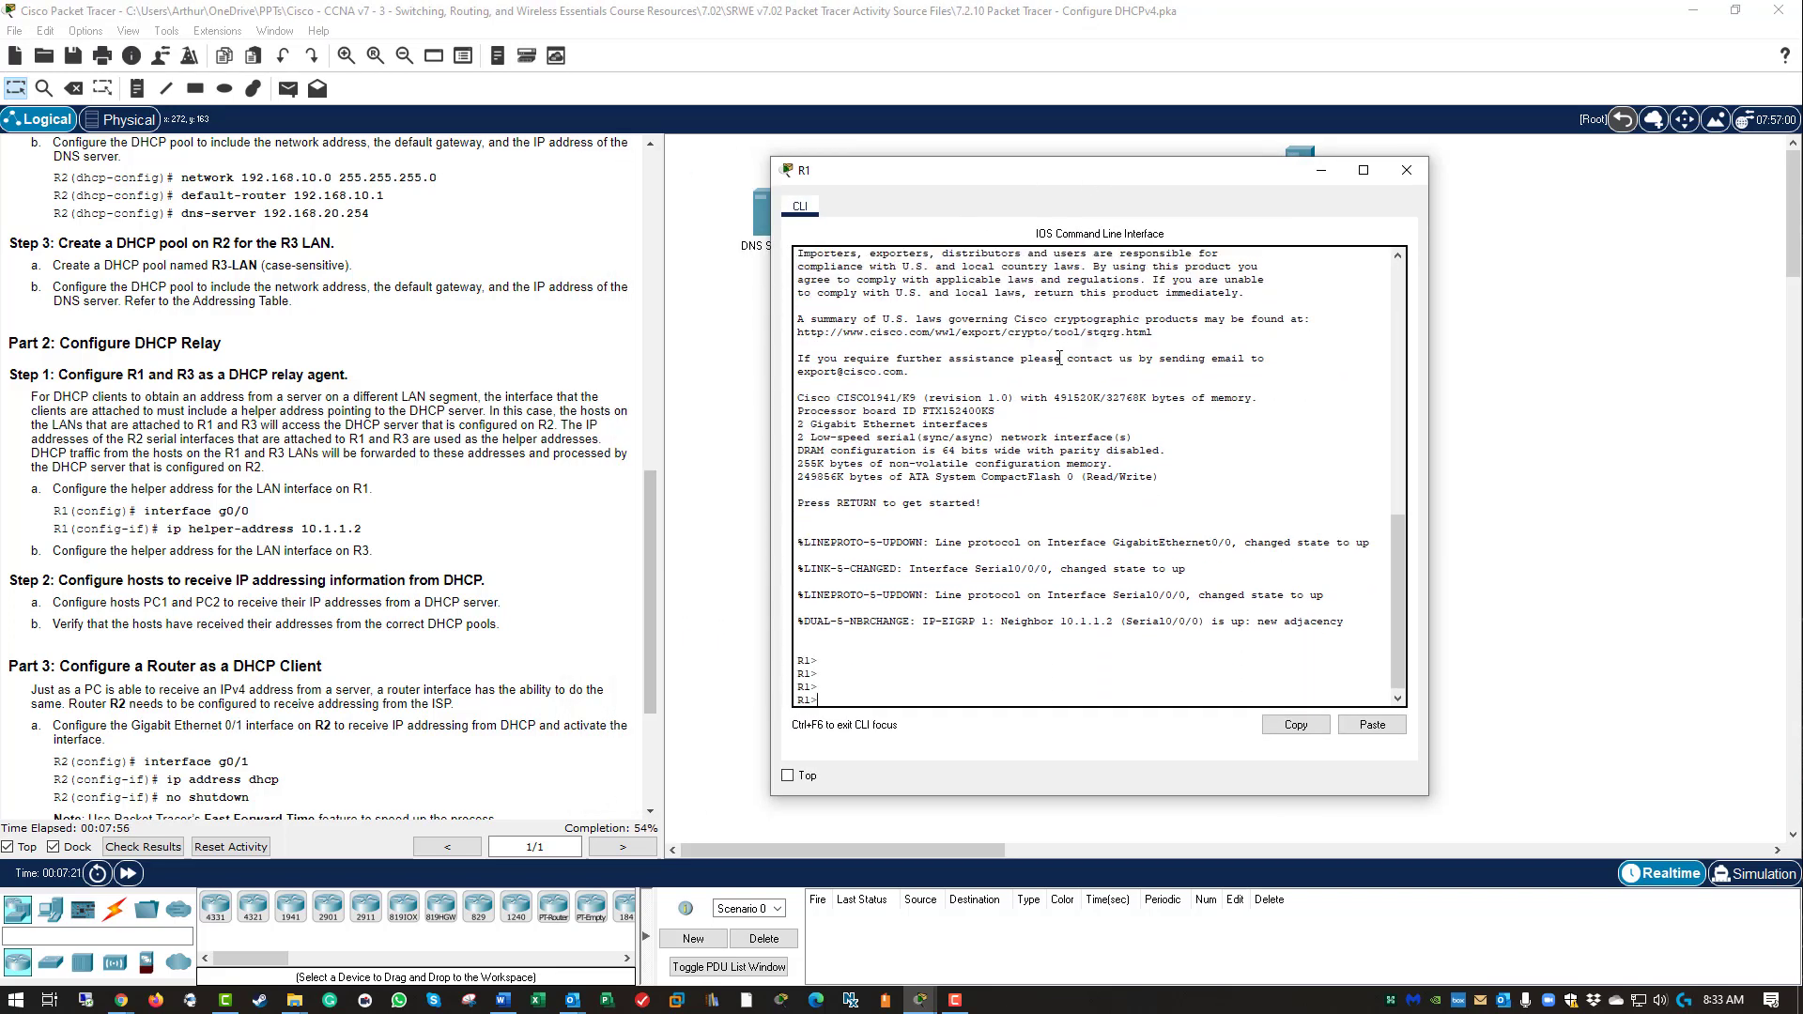
pyautogui.write('en')
pyautogui.press('Return')
pyautogui.write('conf')
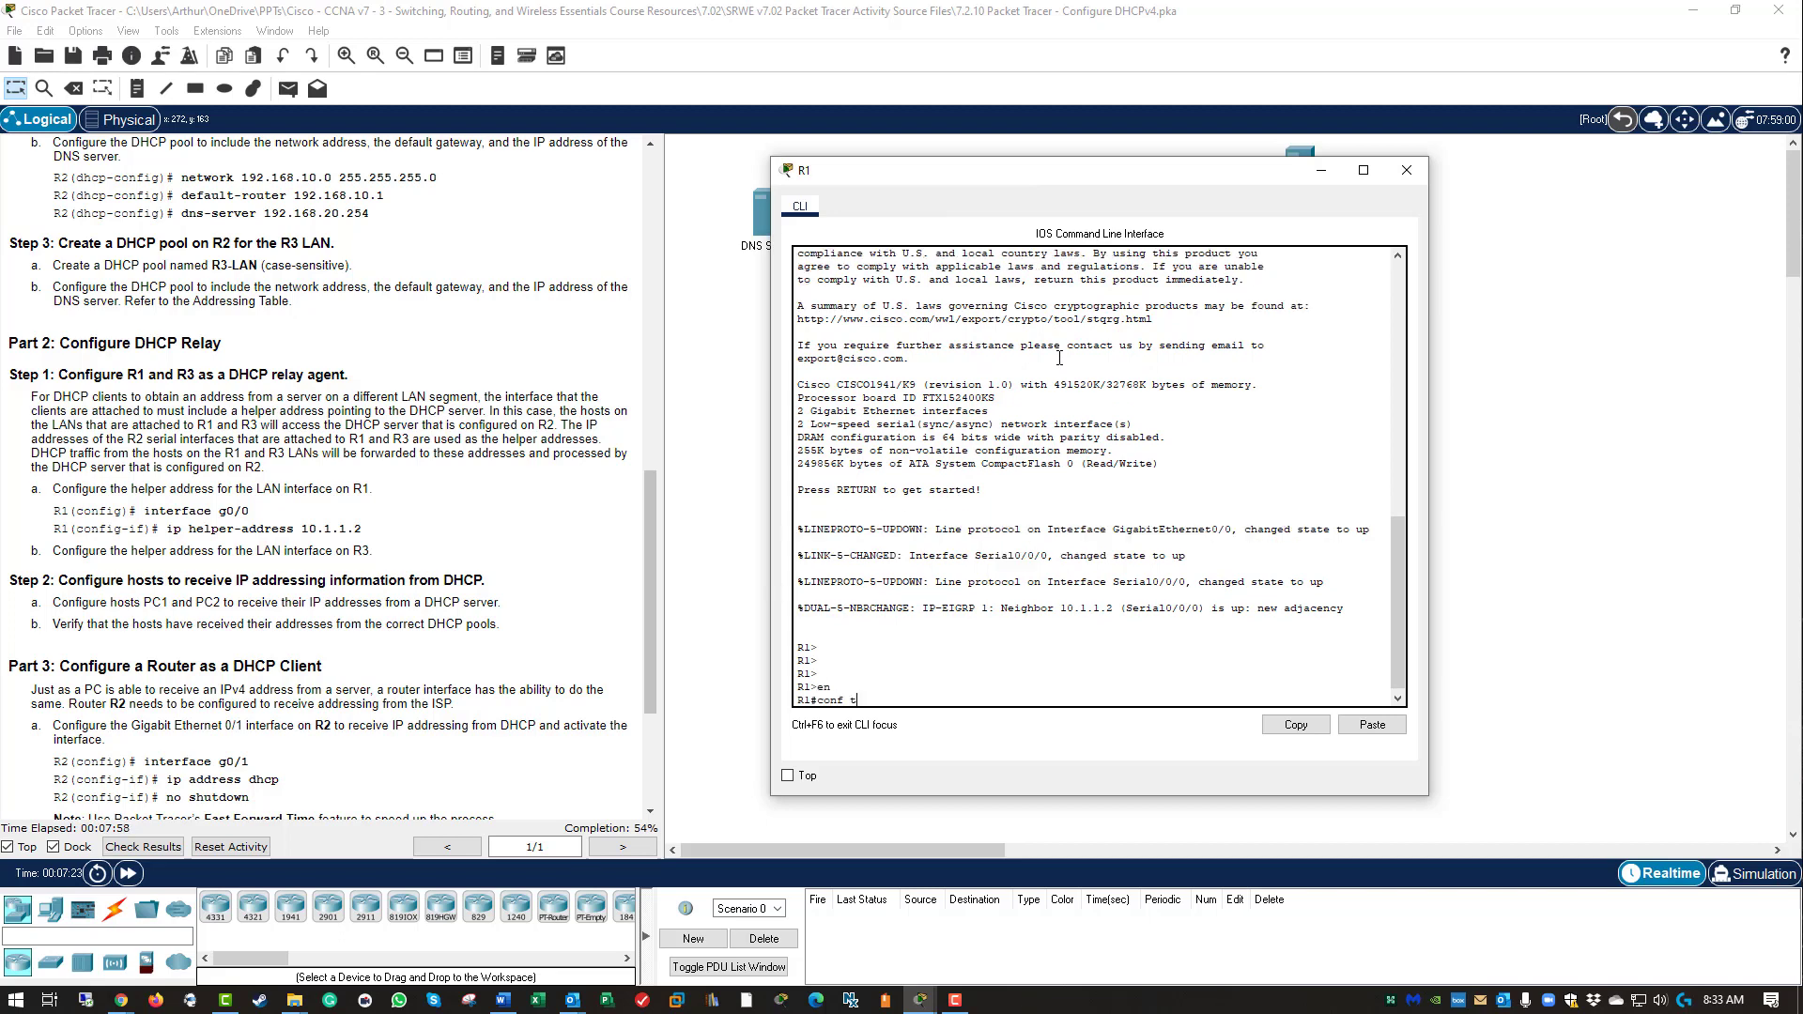
pyautogui.write(' t')
pyautogui.press('Return')
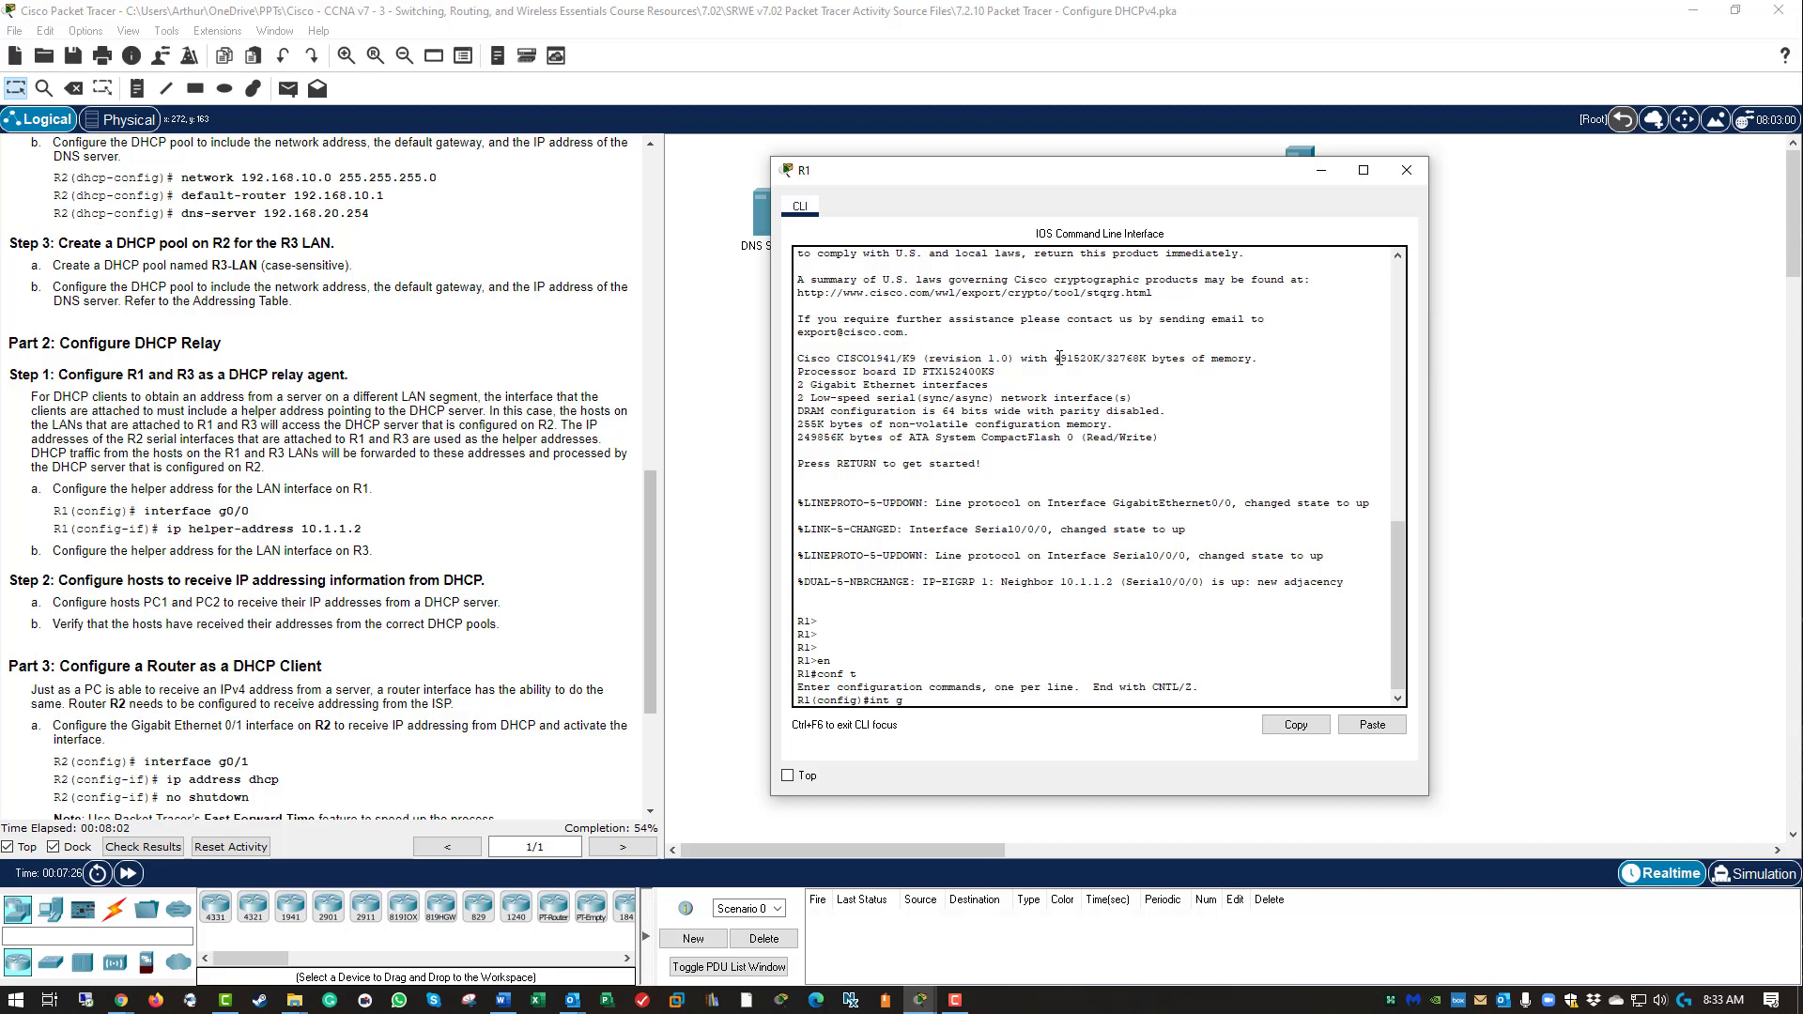
# Enter R1's interface G0/0 and start the ip helper-address command.
pyautogui.write('int g0/0')
pyautogui.press('Return')
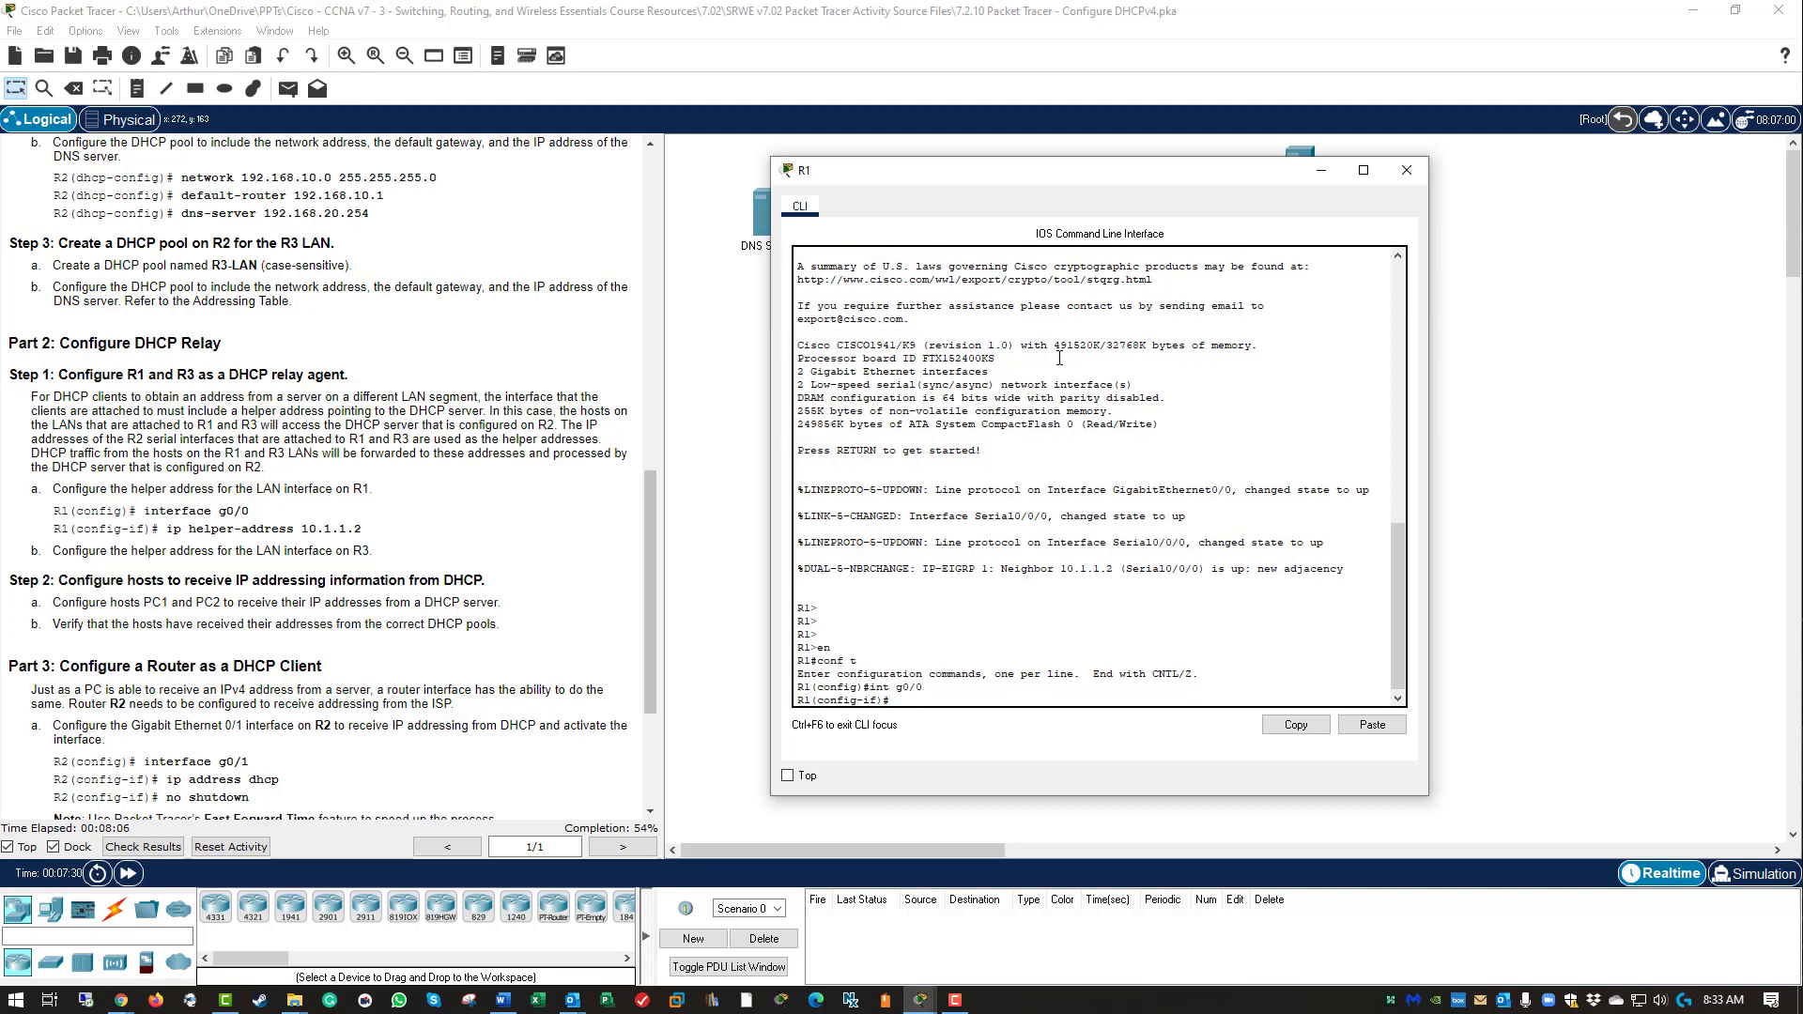
pyautogui.write('ip help')
pyautogui.press('Tab')
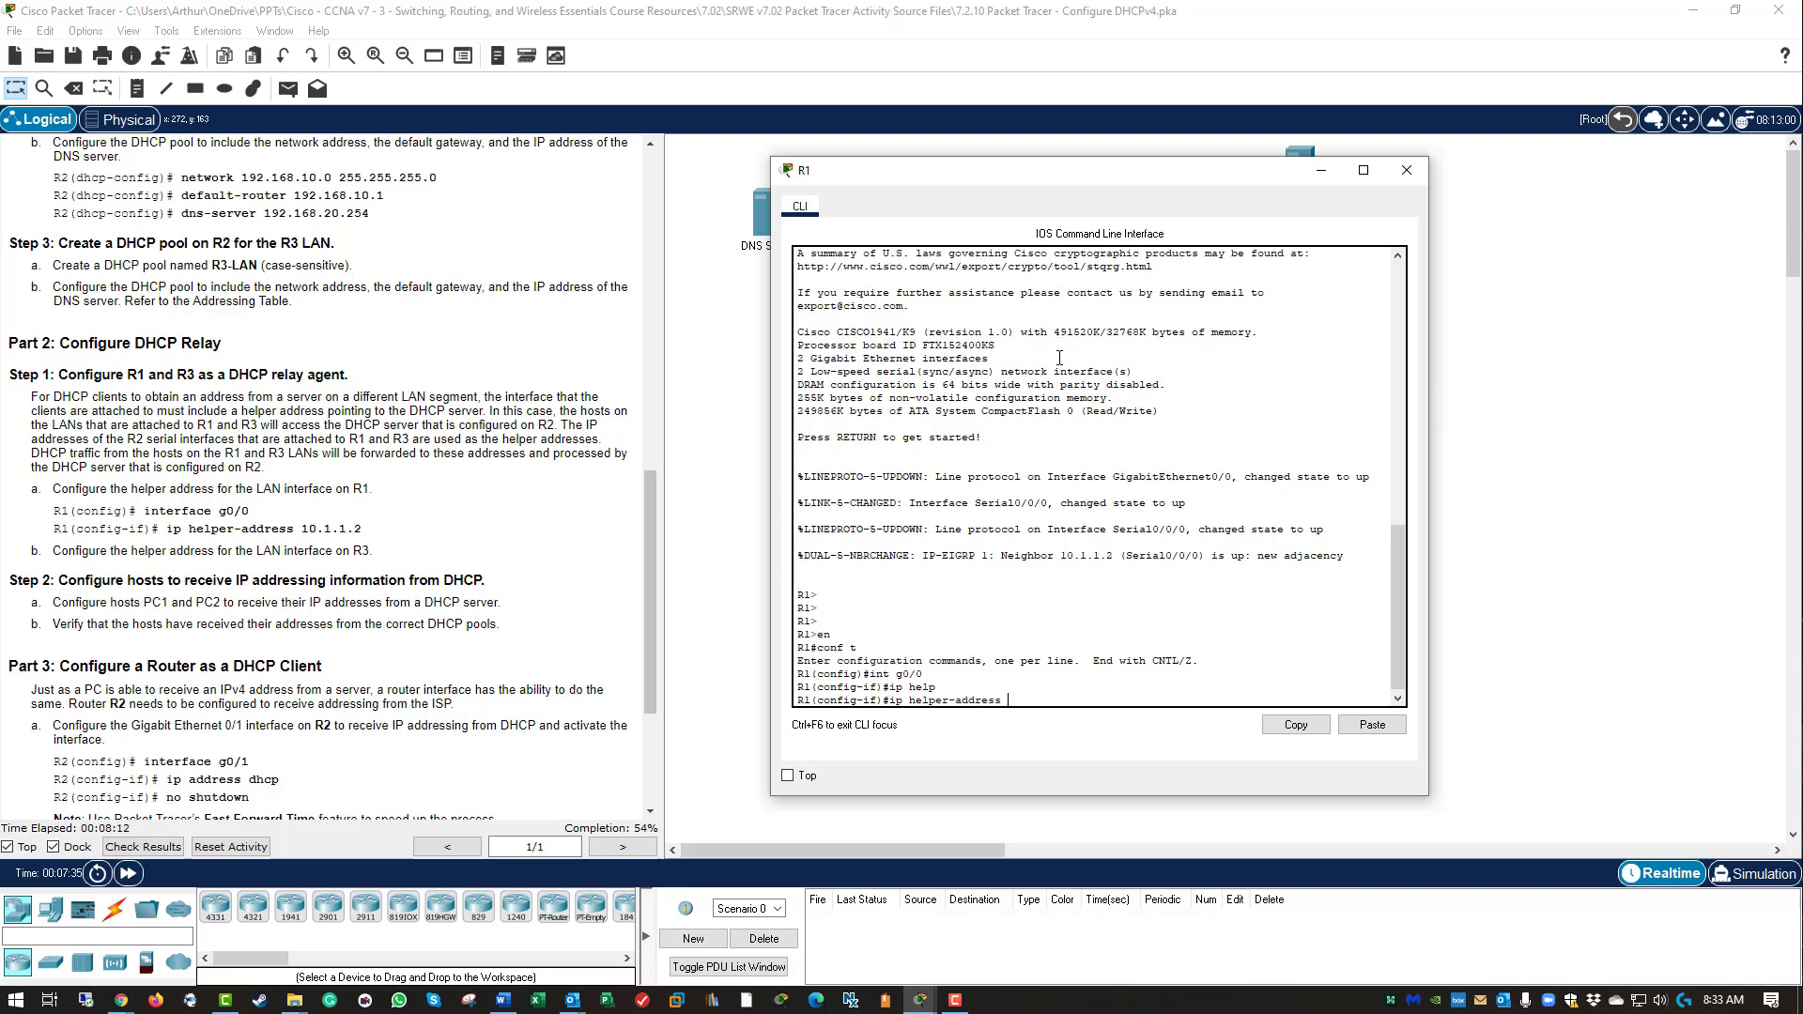
pyautogui.write('10.1.1.2')
# Confirm R2's S0/0/0 address 10.1.1.2 in the topology and finish setting it as helper address.
pyautogui.moveTo(1082, 175); pyautogui.dragTo(1056, 381)
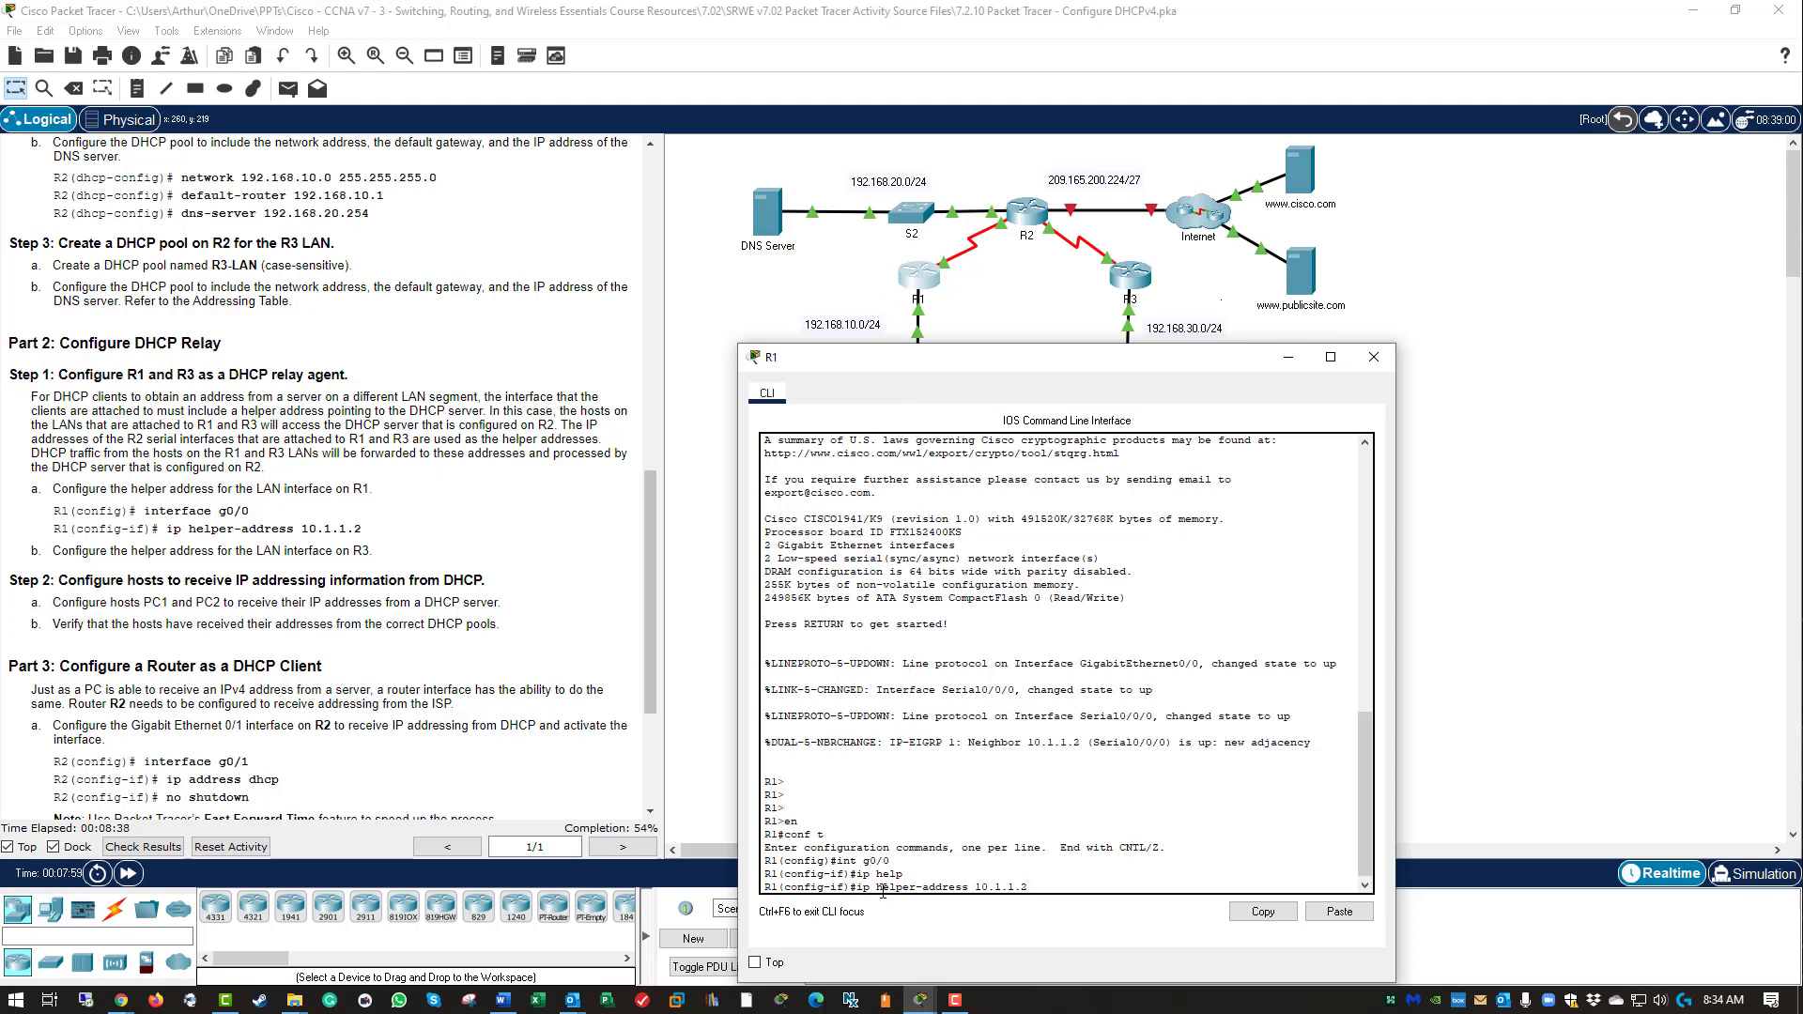
pyautogui.moveTo(883, 888); pyautogui.dragTo(1009, 893)
pyautogui.moveTo(1020, 357); pyautogui.dragTo(1696, 309)
pyautogui.click(728, 356)
pyautogui.scroll(15, 636, 510)
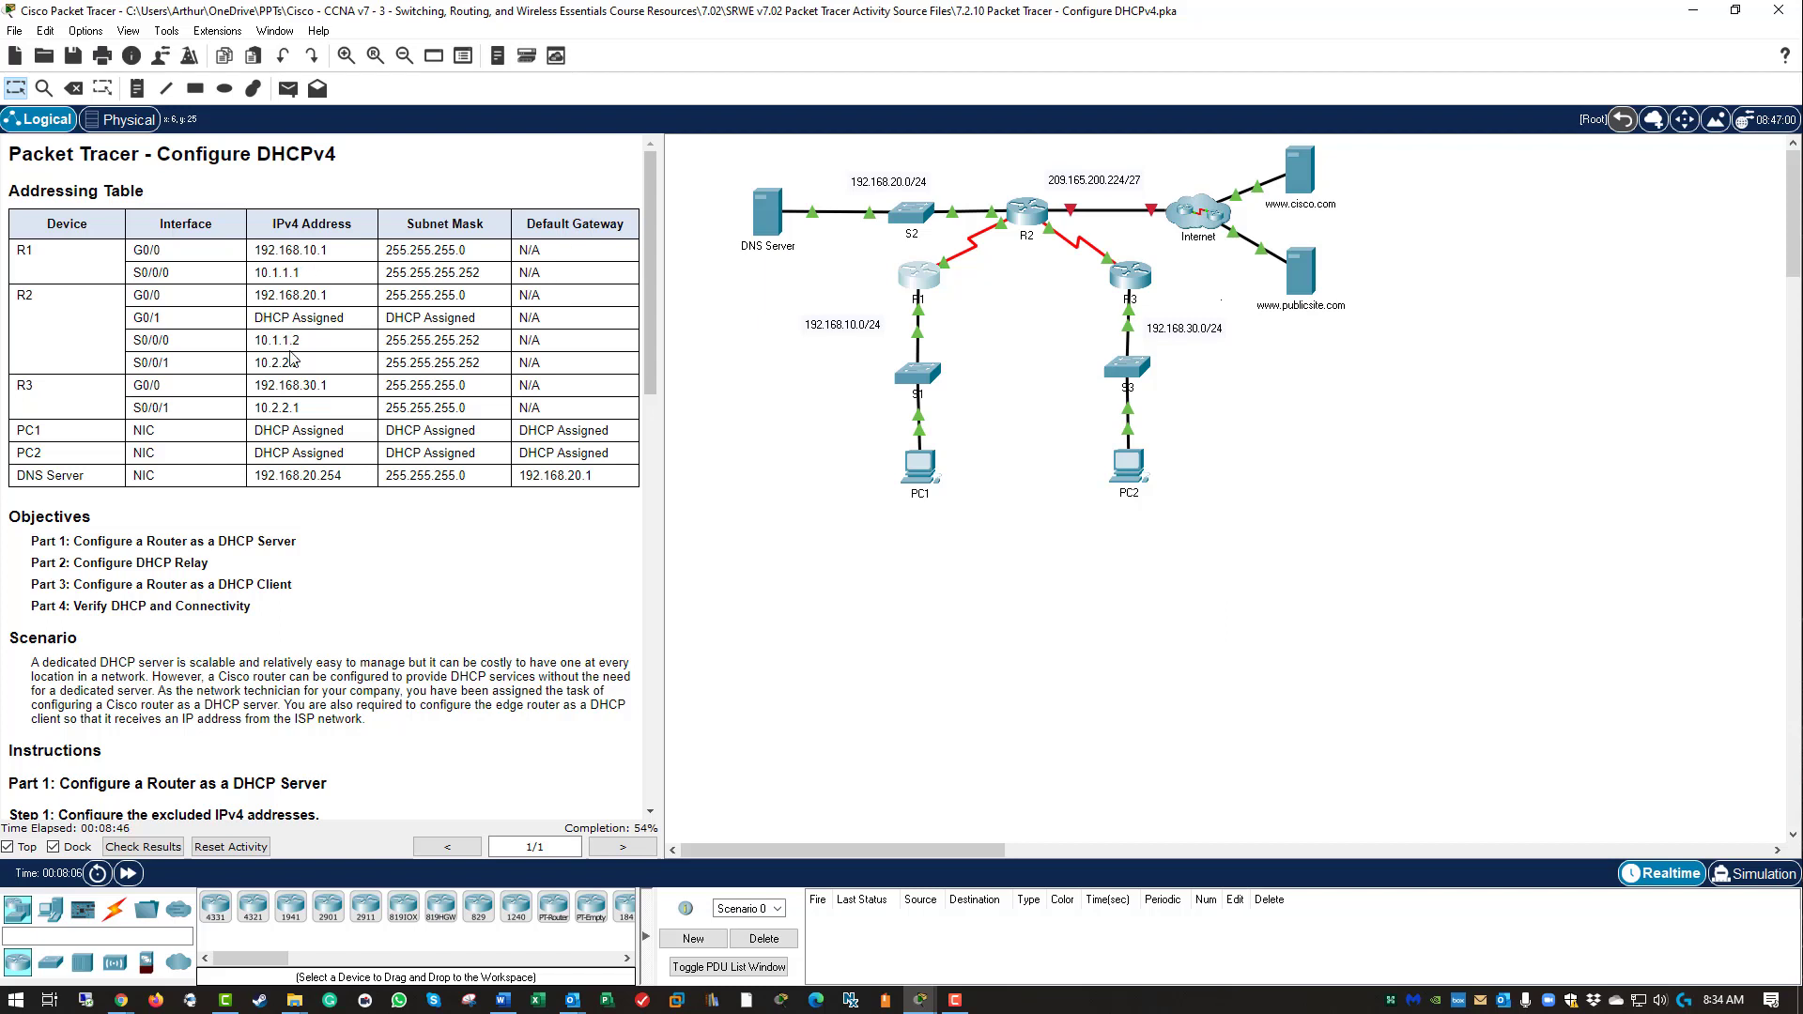
pyautogui.moveTo(300, 340); pyautogui.dragTo(254, 340)
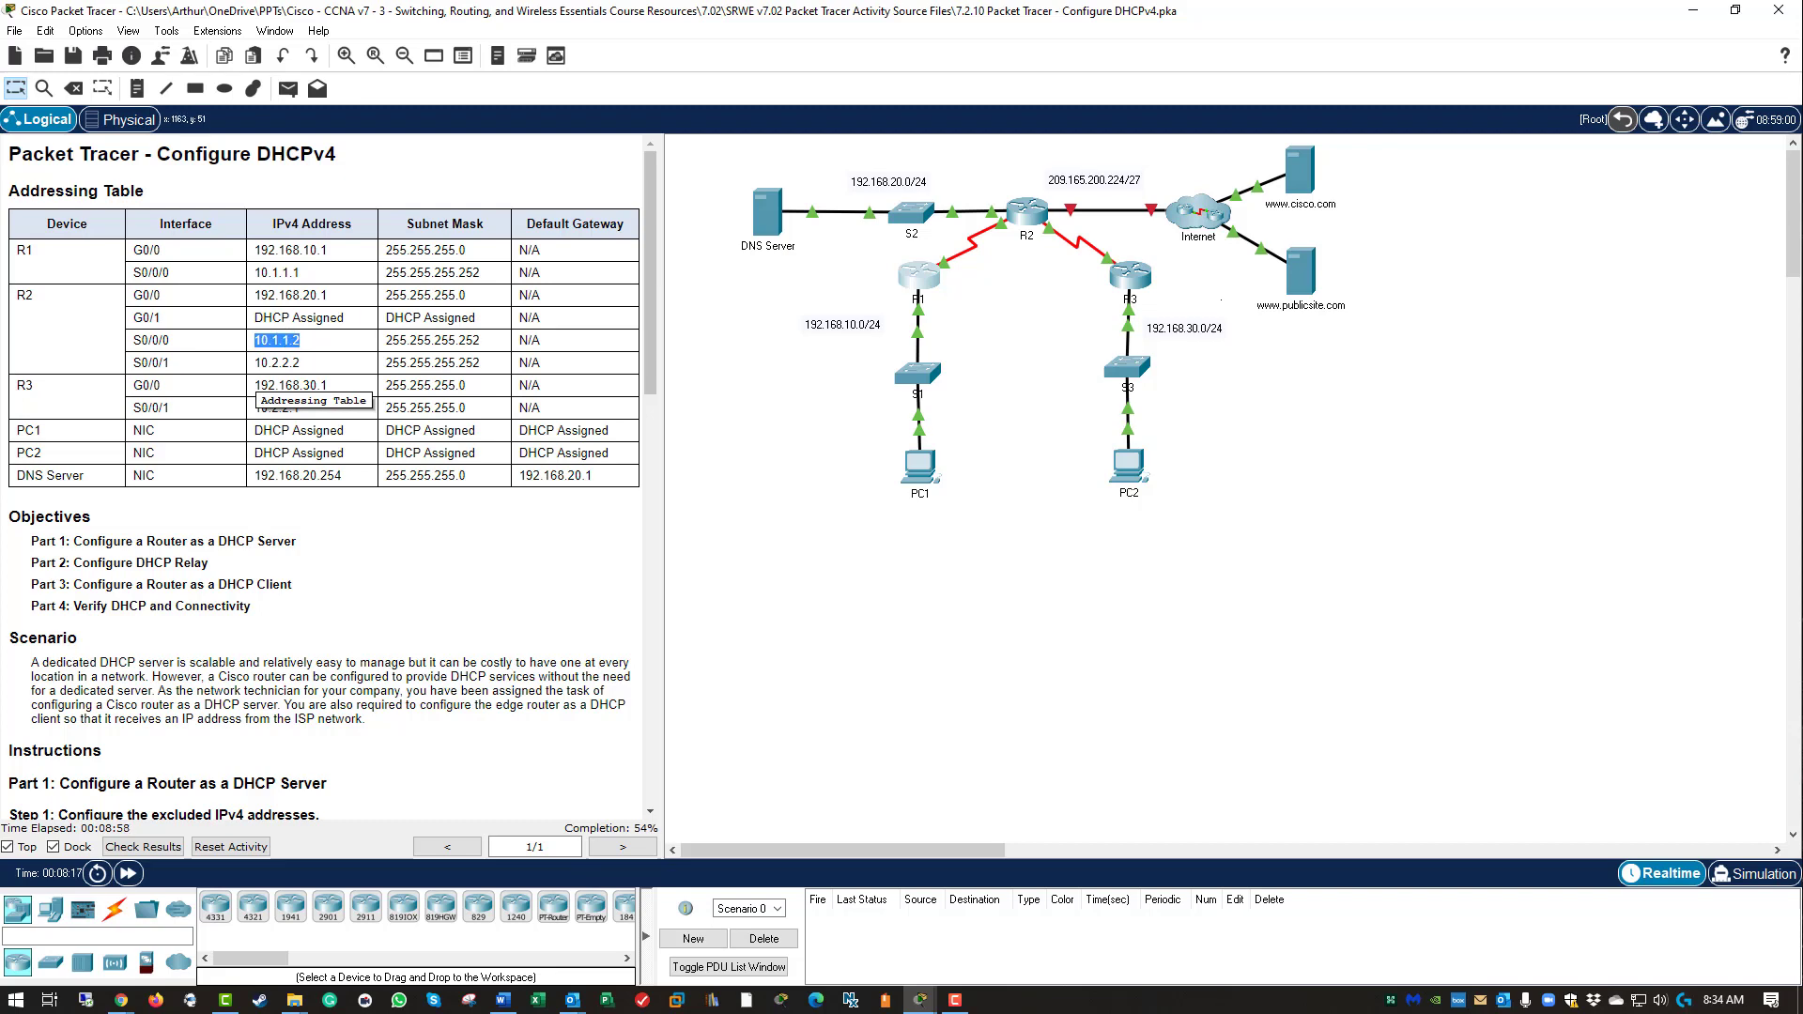
pyautogui.click(929, 267)
pyautogui.moveTo(932, 260); pyautogui.dragTo(965, 212)
pyautogui.click(1139, 634)
pyautogui.press('Return')
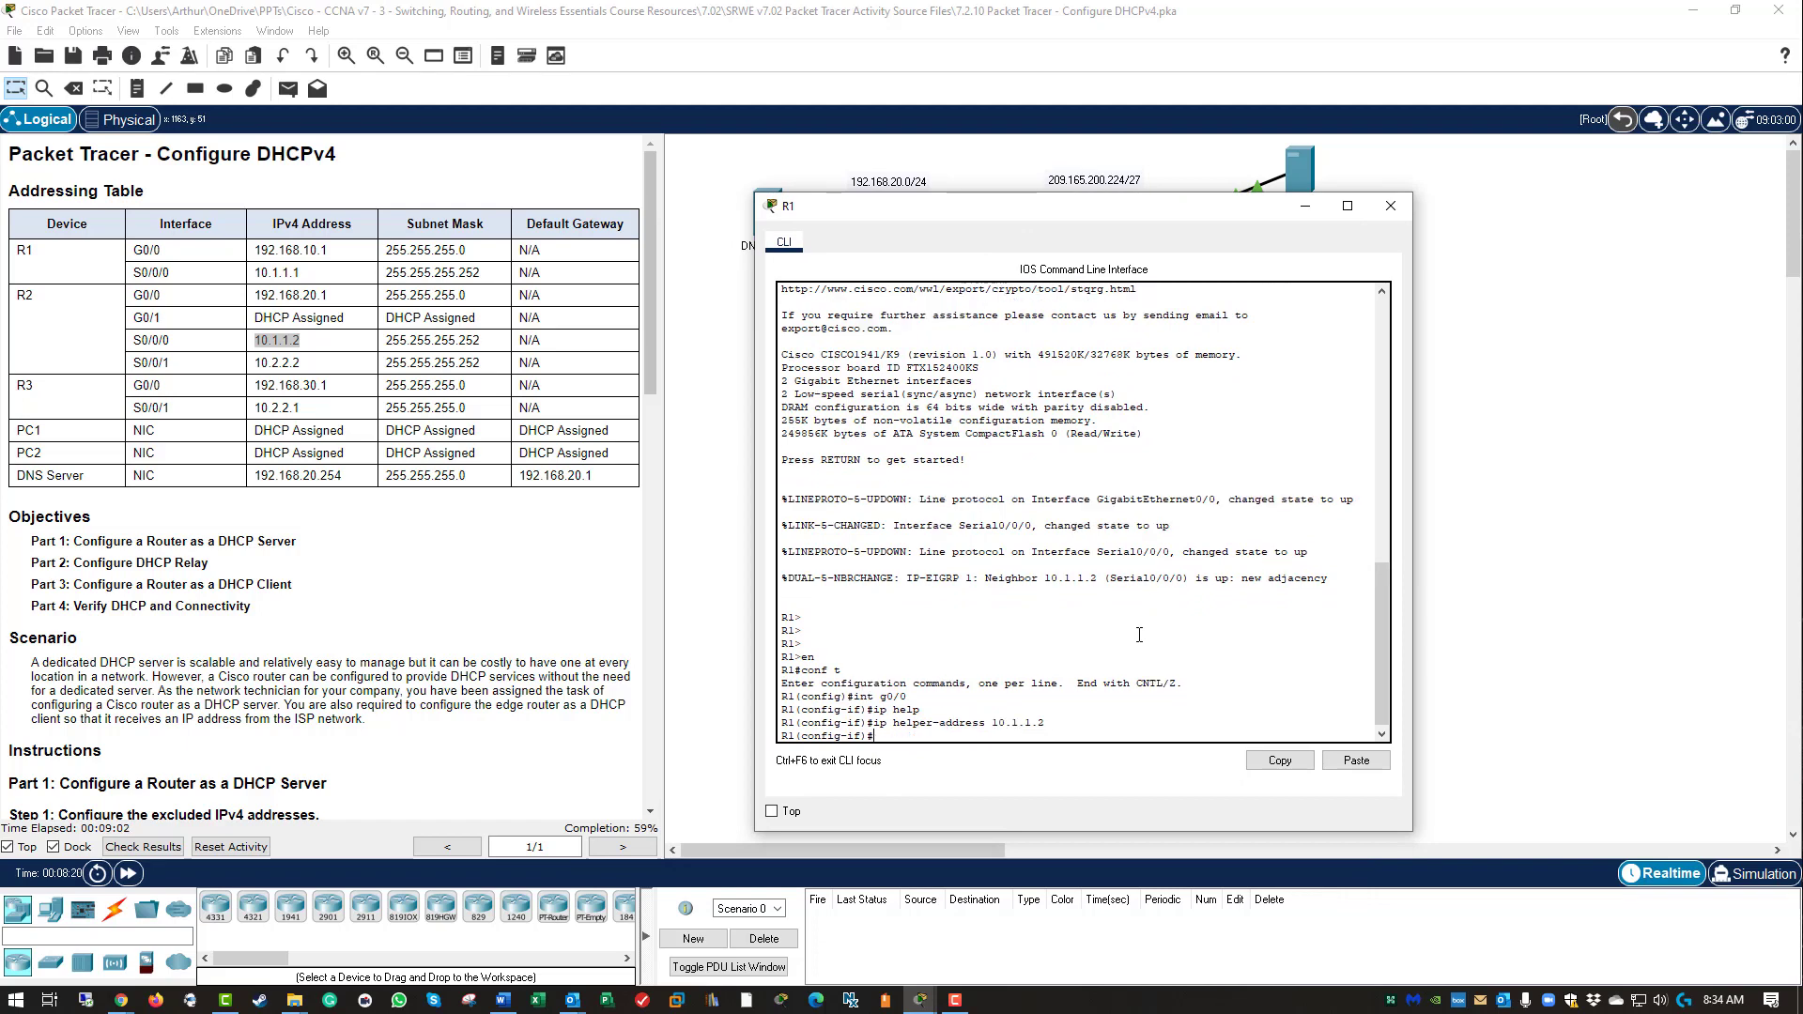
# Close R1's console, open R3's CLI, and enter global configuration mode.
pyautogui.click(1389, 205)
pyautogui.click(1131, 277)
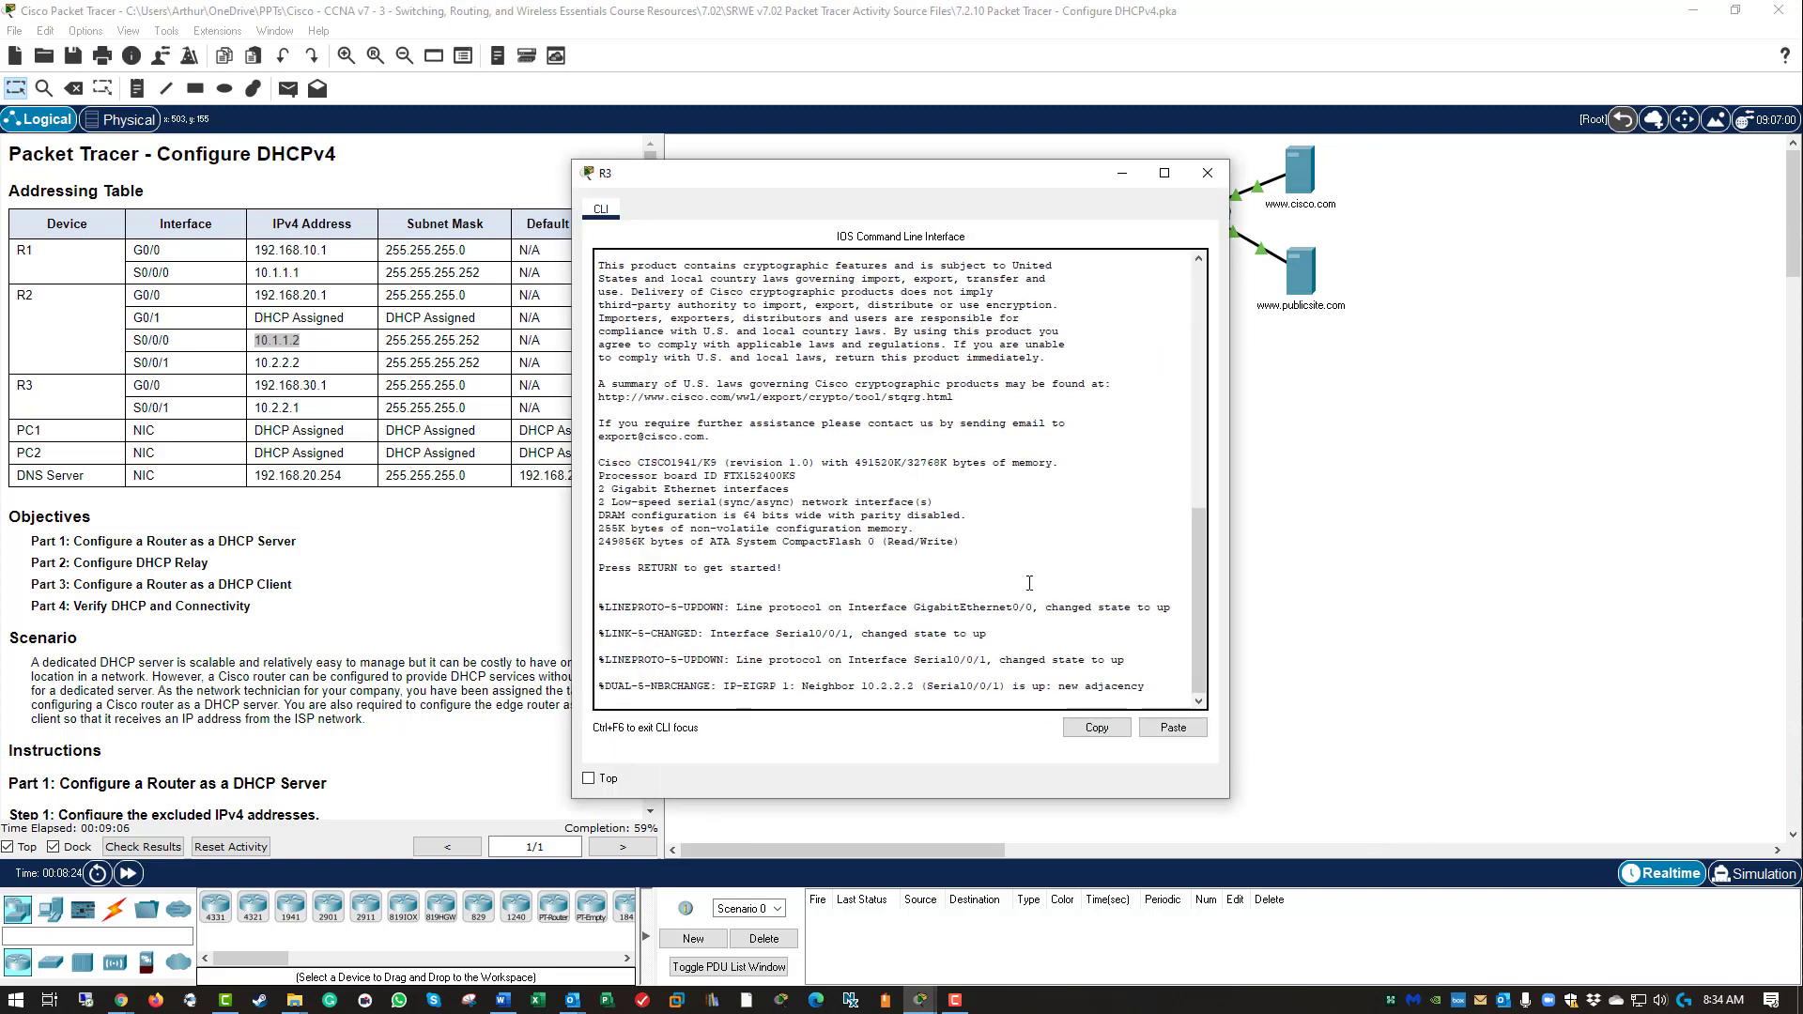
pyautogui.press('Return')
pyautogui.press('Return')
pyautogui.press('Return')
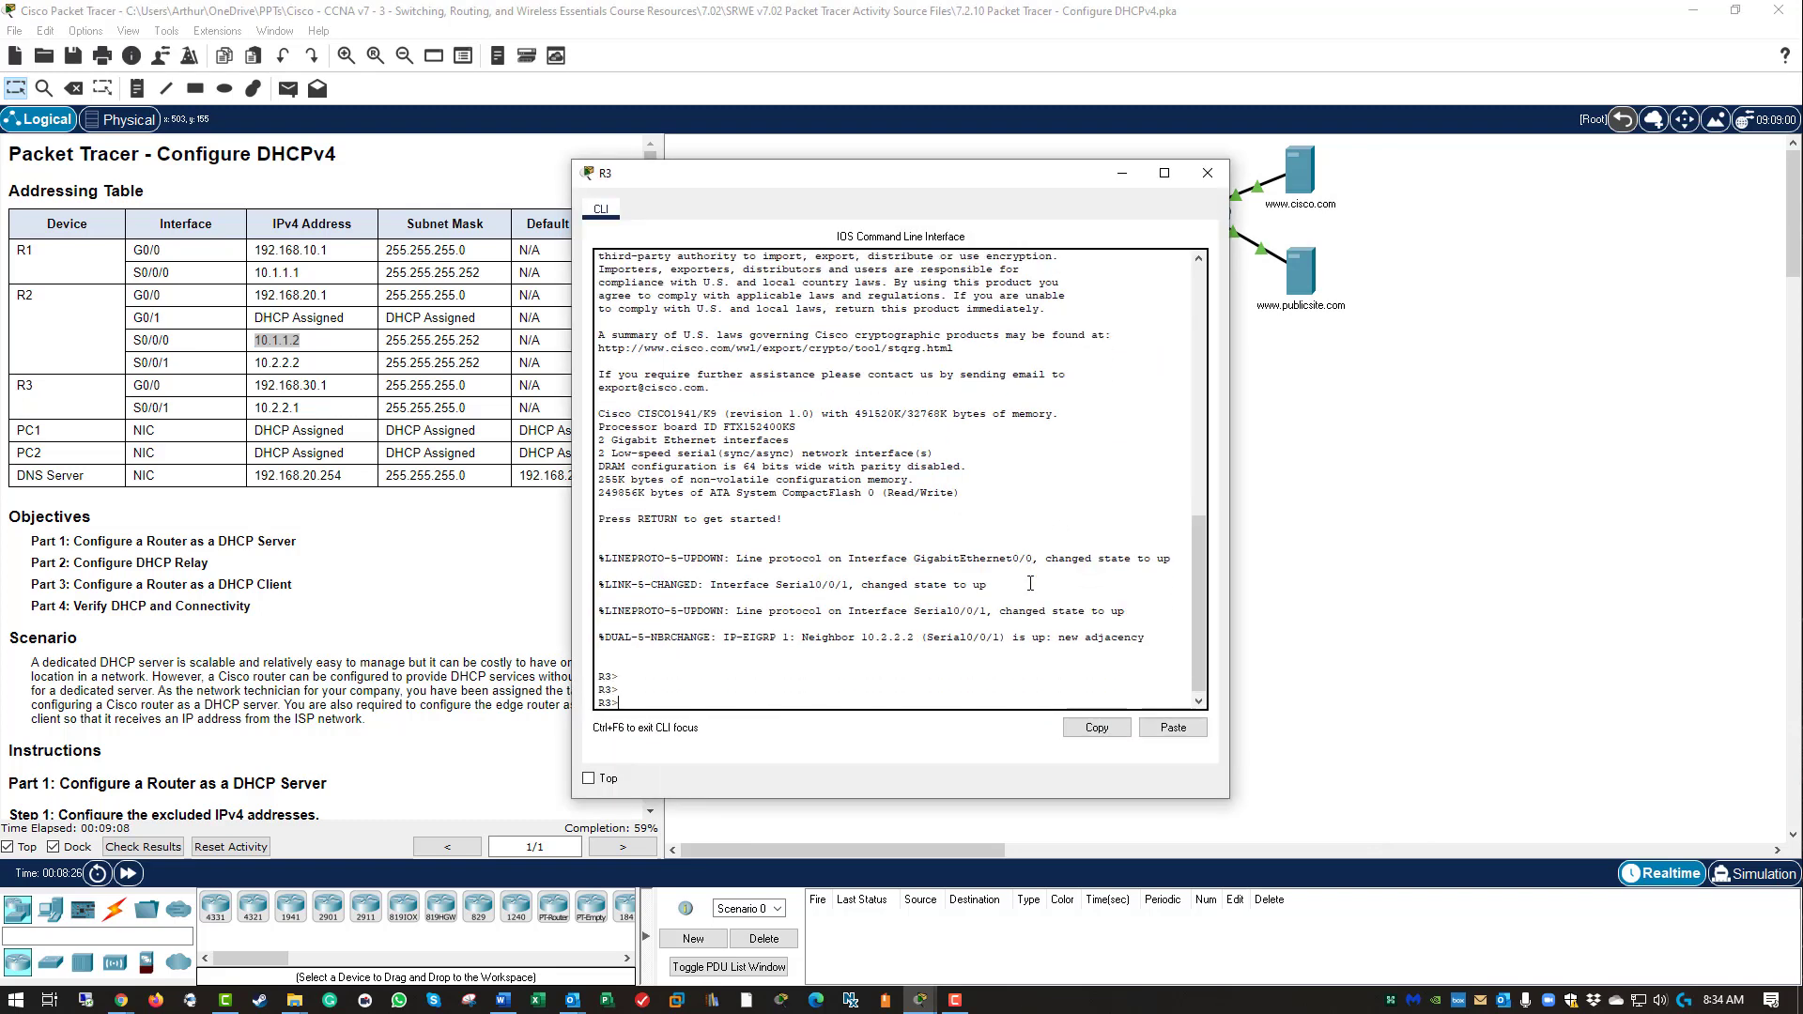
pyautogui.write('en')
pyautogui.press('Return')
pyautogui.write('conf t')
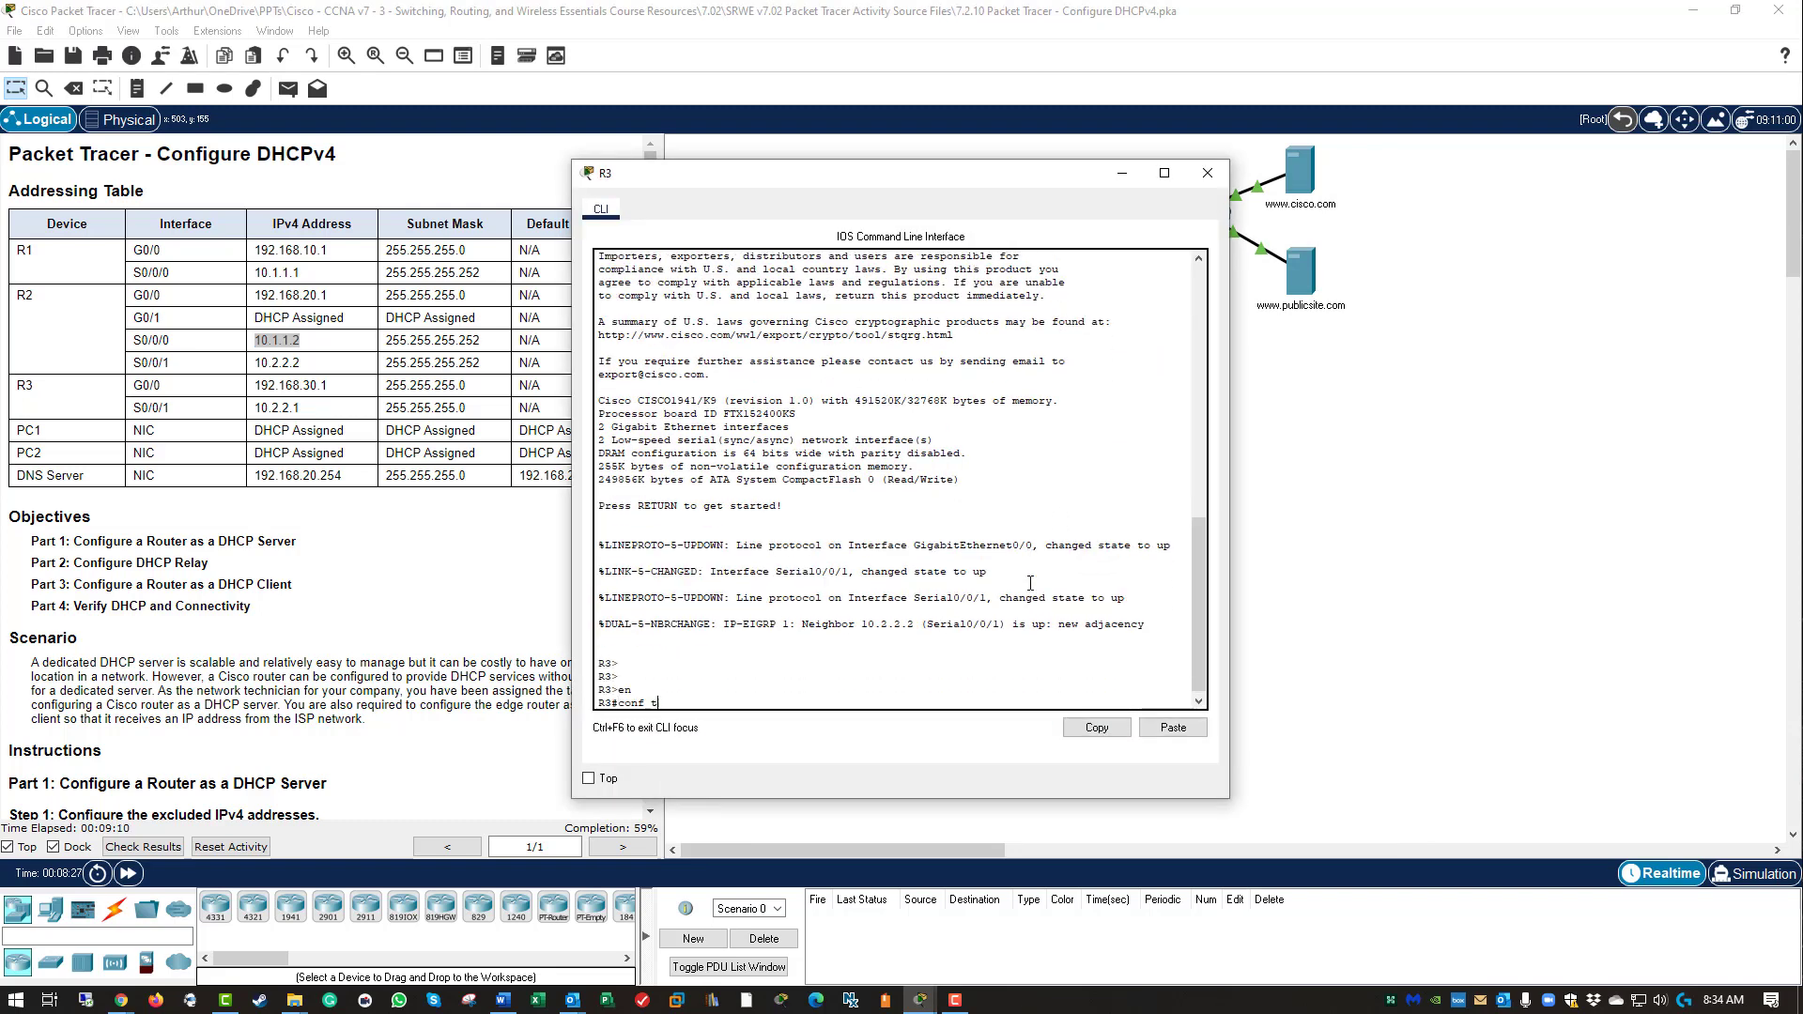
pyautogui.press('Return')
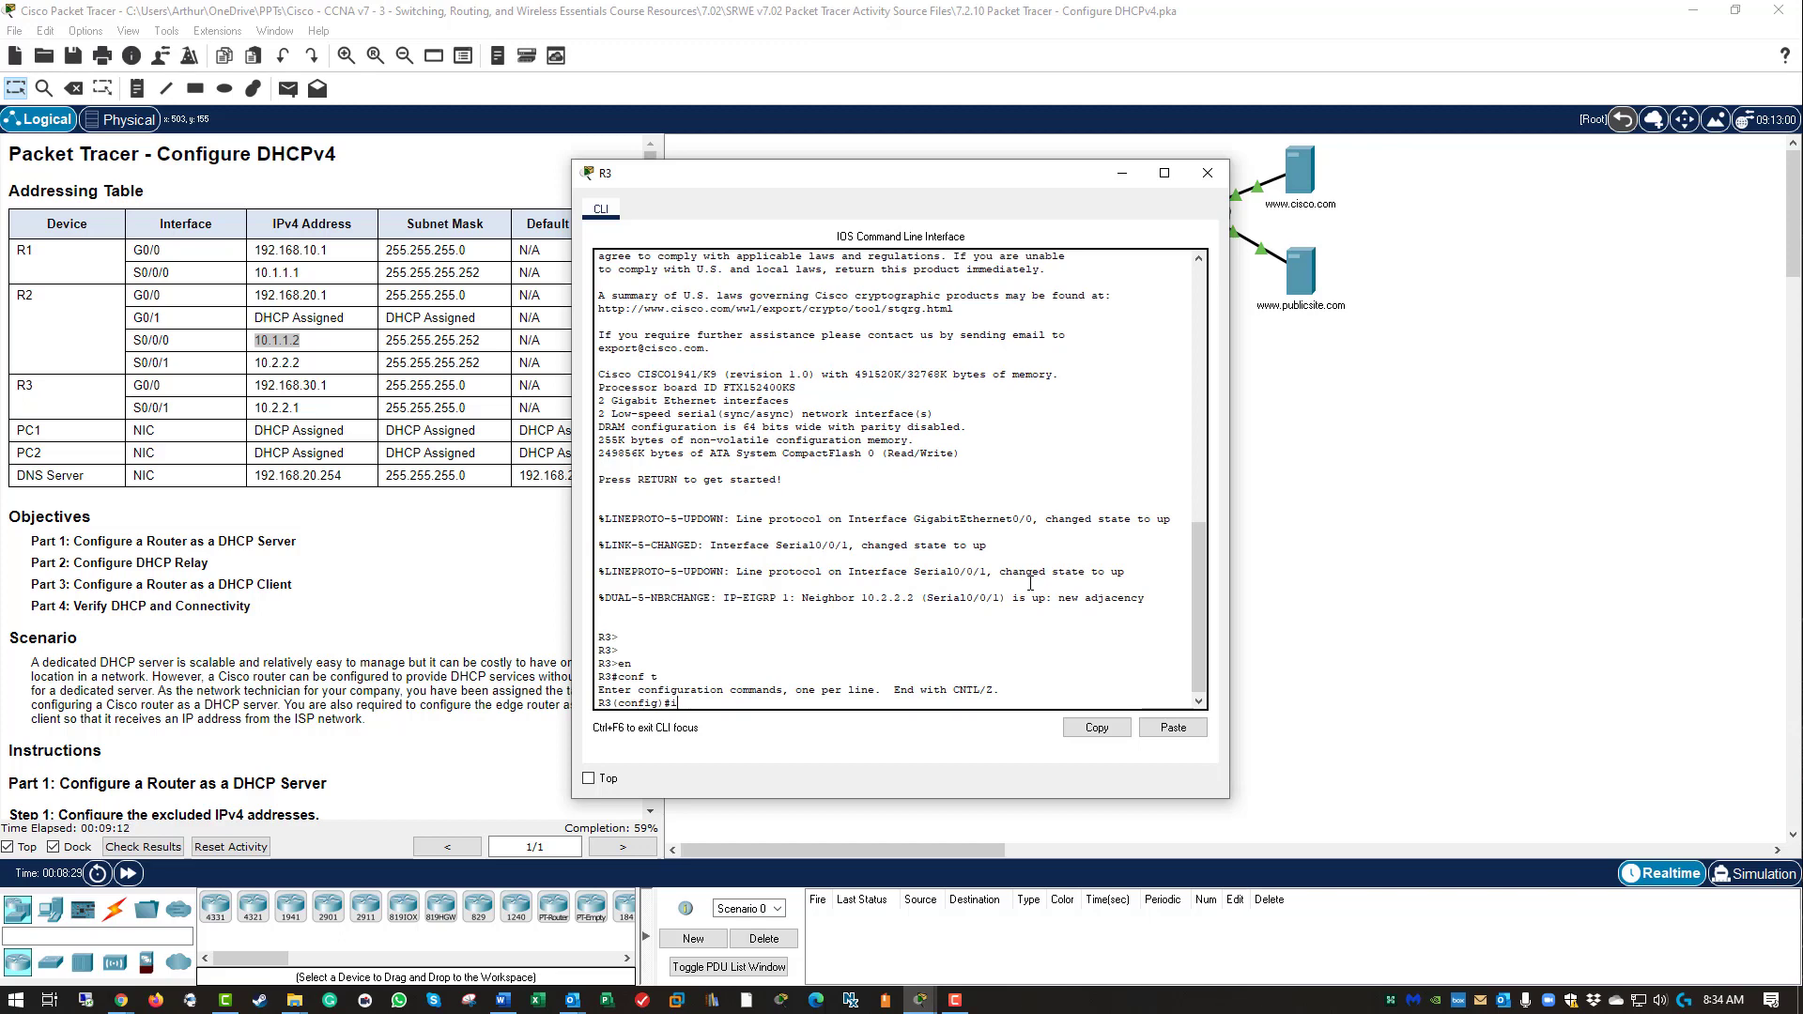
# Configure R3's G0/0 with ip helper-address 10.2.2.2.
pyautogui.write('int g0/0')
pyautogui.press('Return')
pyautogui.write('ip he')
pyautogui.press('Tab')
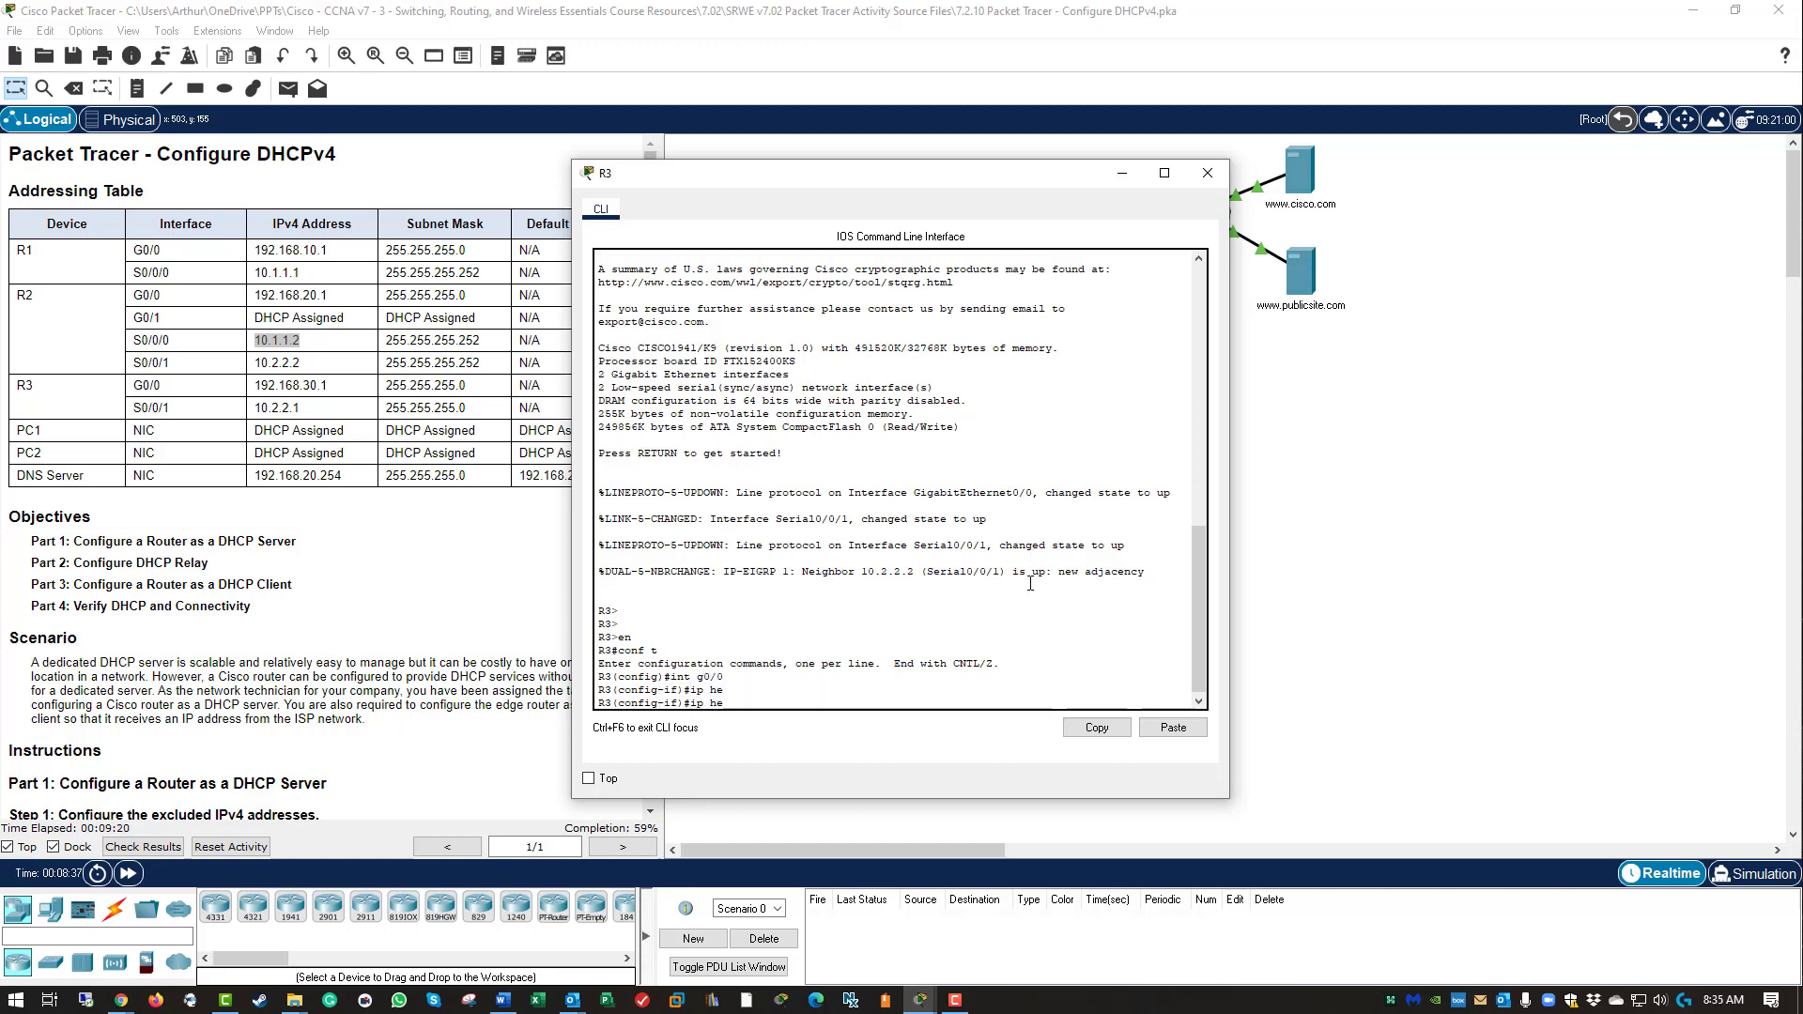
pyautogui.write('lp')
pyautogui.press('Tab')
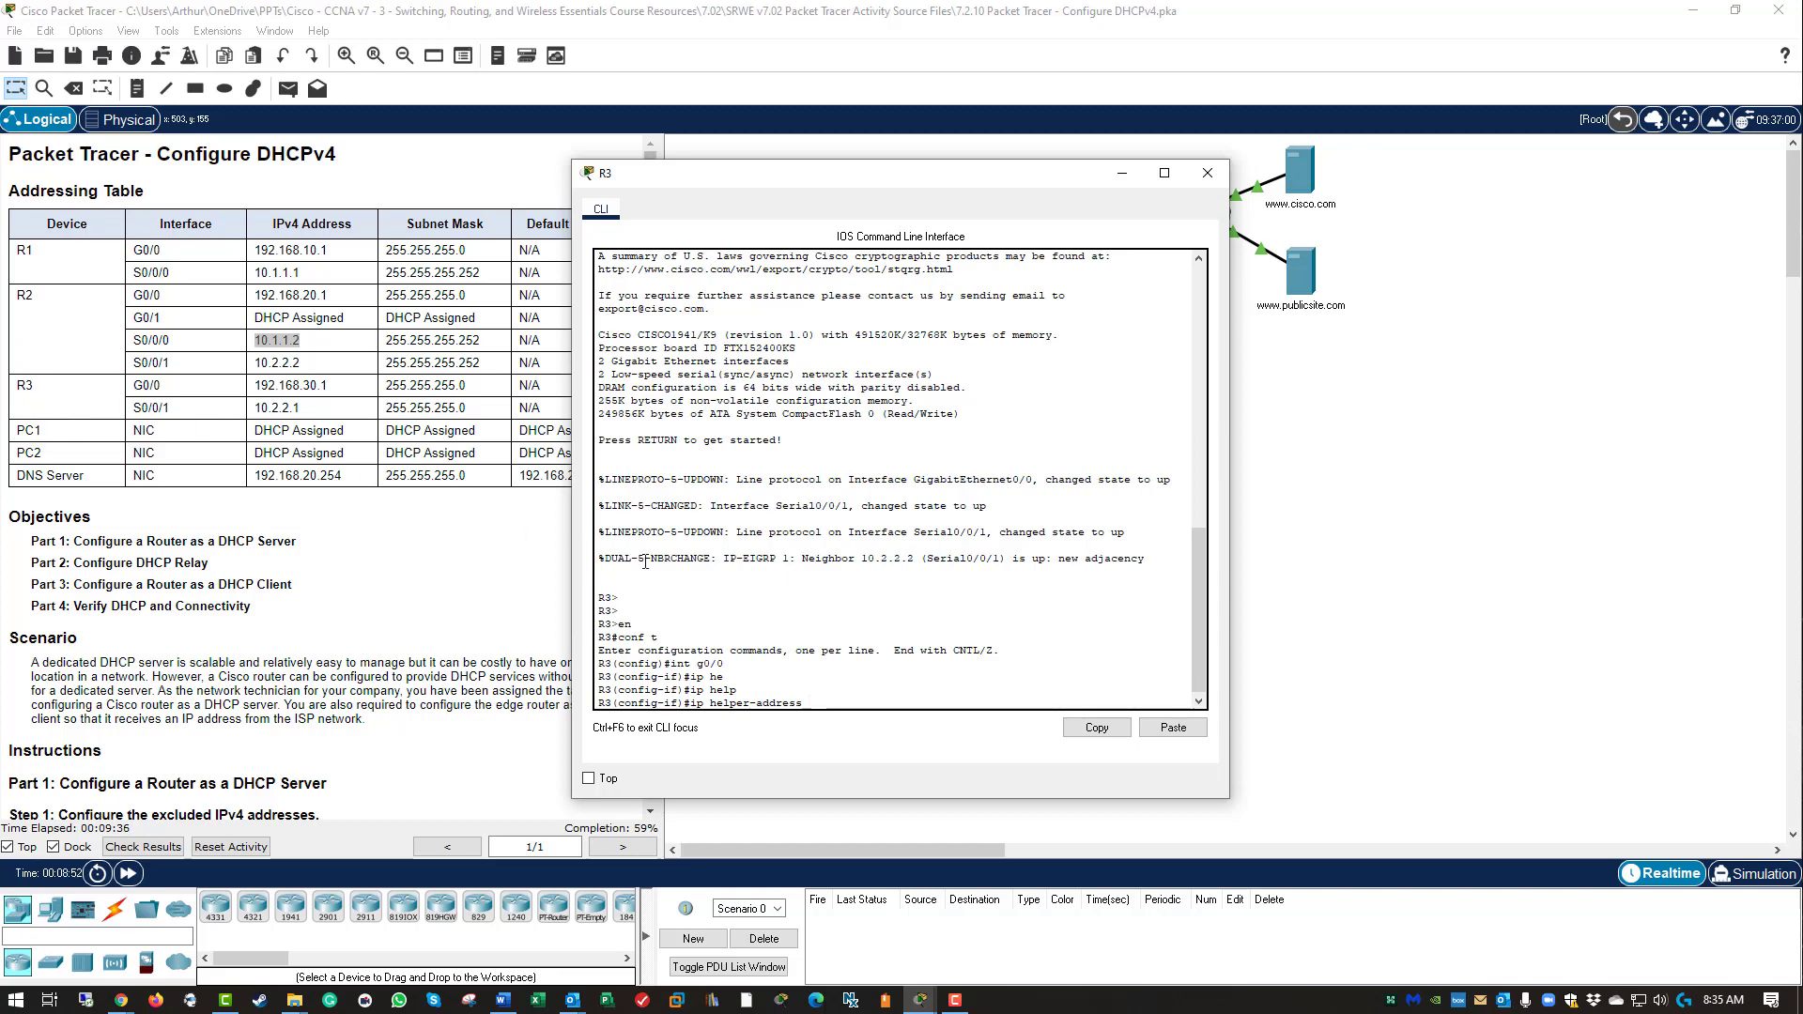
pyautogui.write('10.2.2.2')
pyautogui.press('Return')
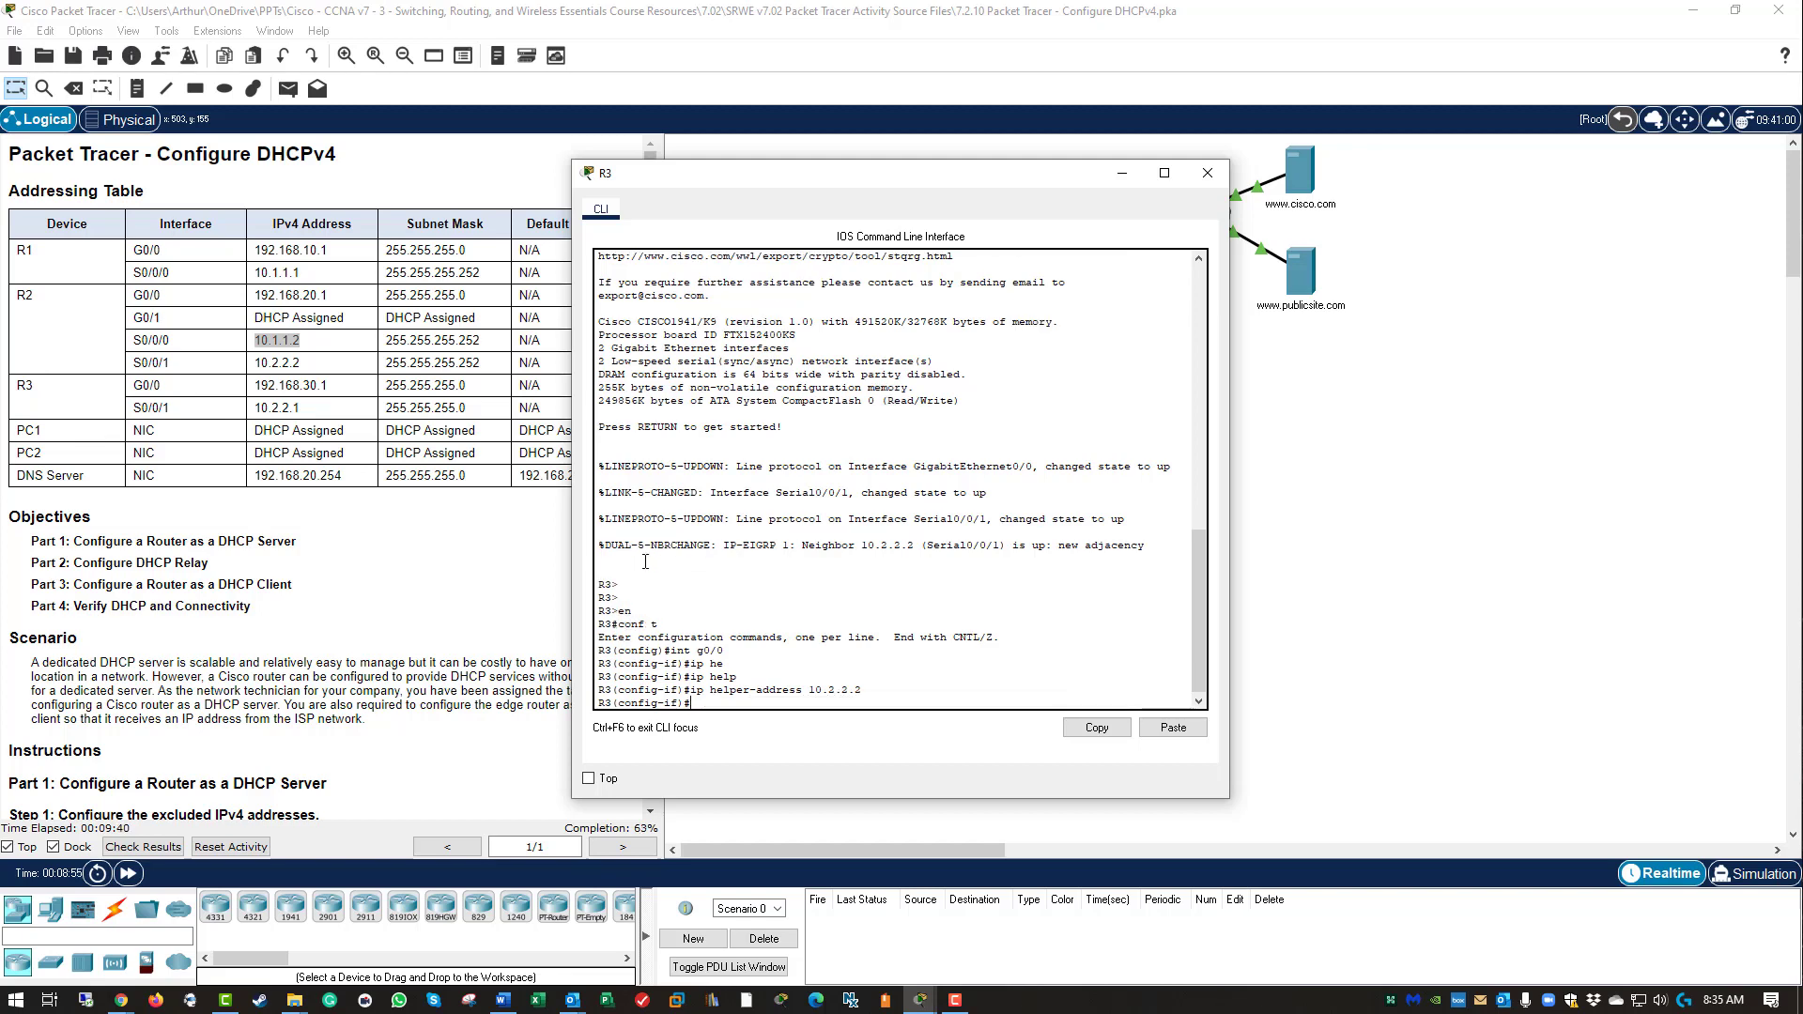
# Close R3's command line and scroll the instructions down to Part 2.
pyautogui.click(1207, 173)
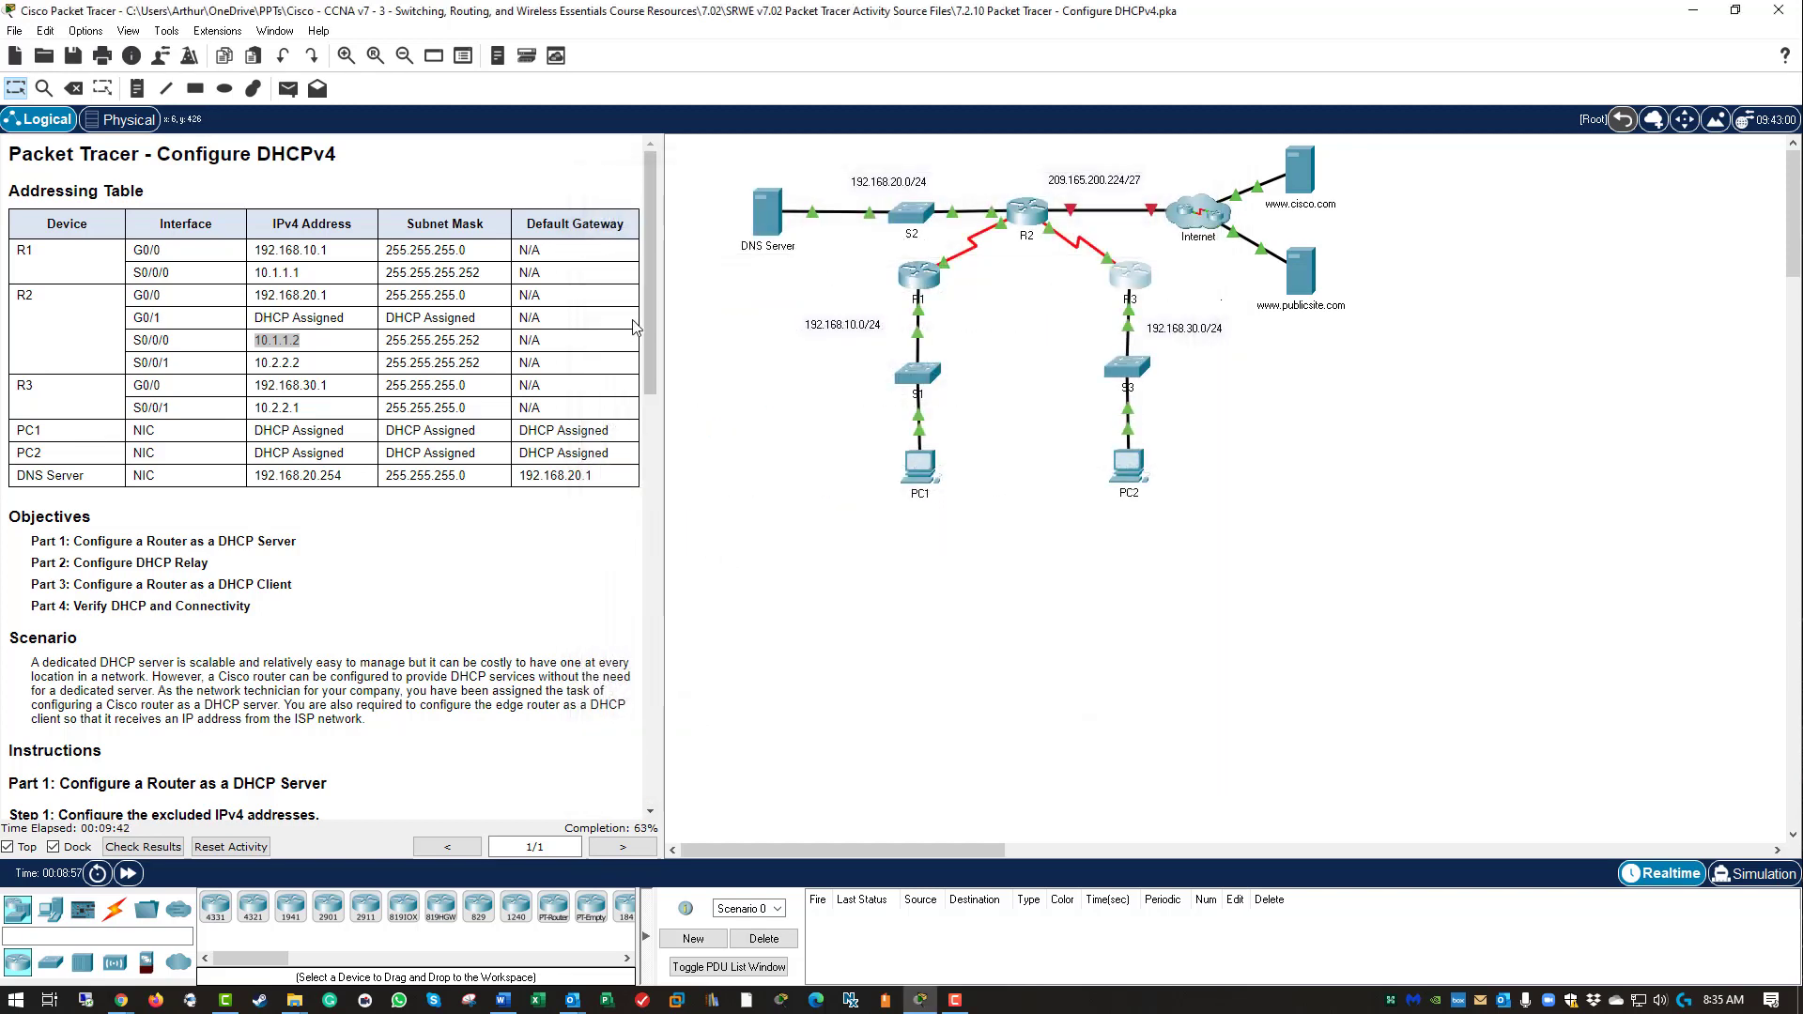
pyautogui.scroll(-2, 644, 373)
pyautogui.moveTo(644, 374); pyautogui.dragTo(631, 686)
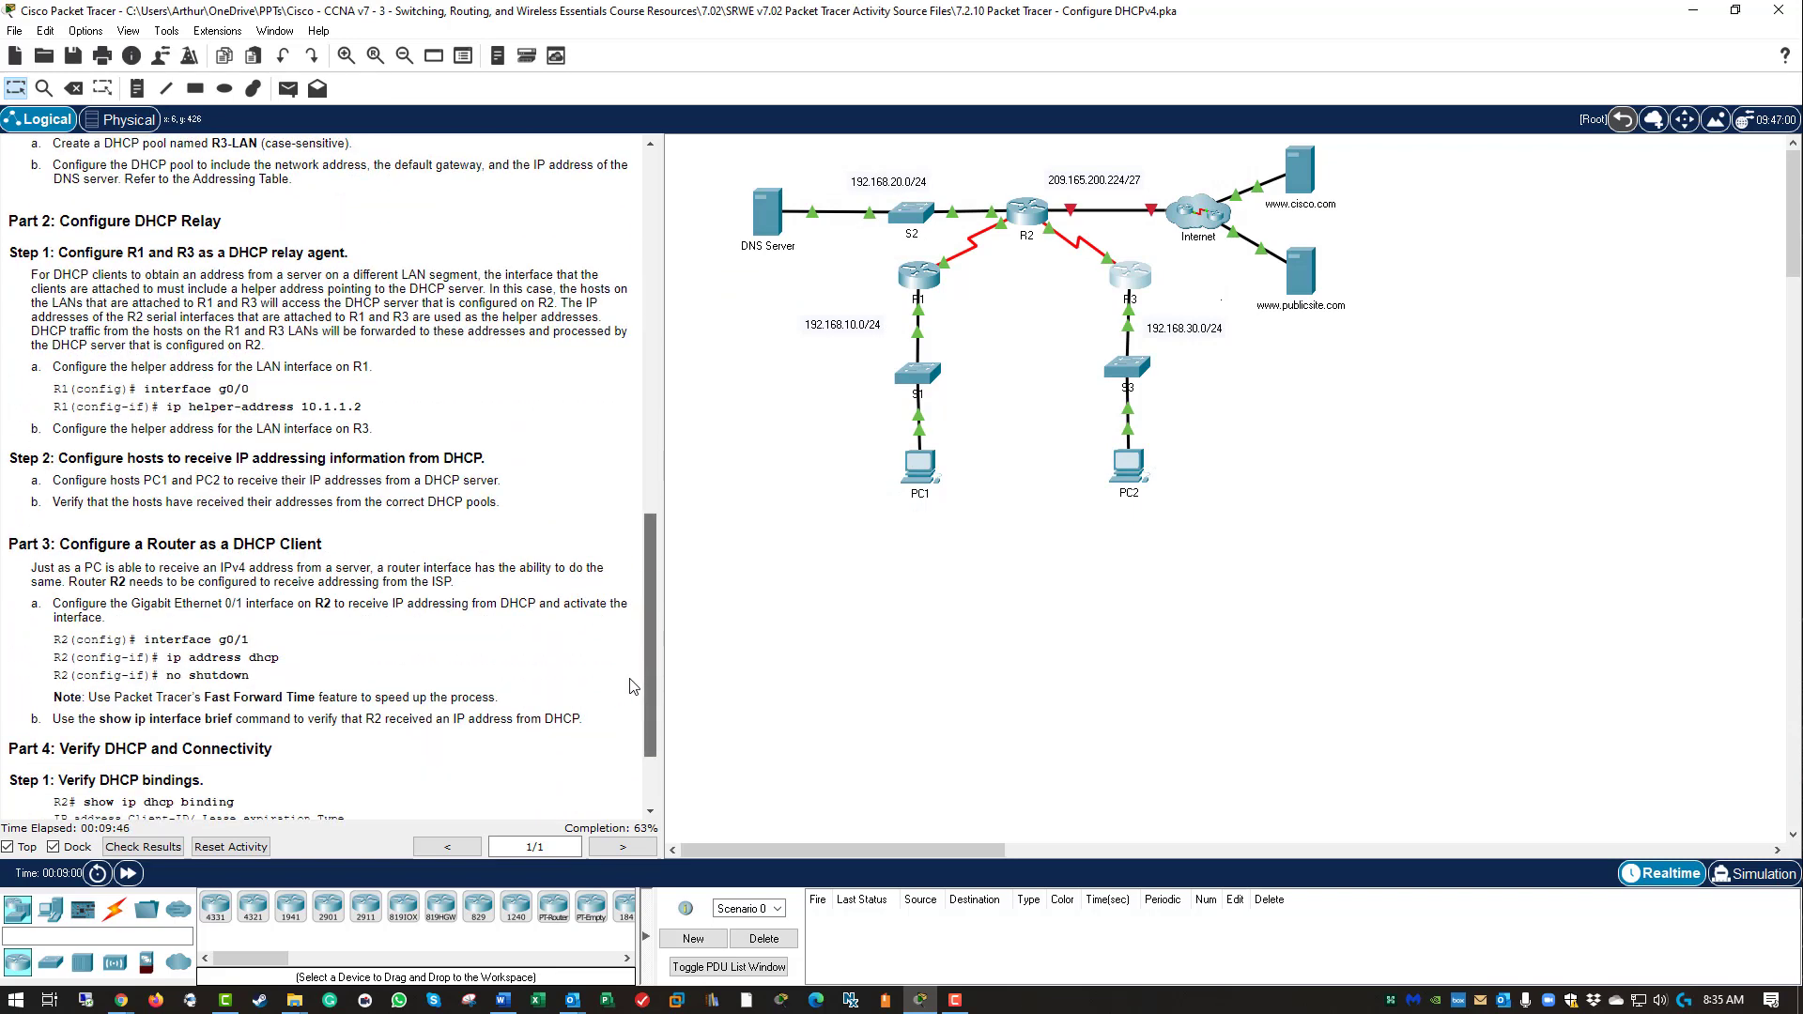
# Highlight the R3 helper-address, Step 2 host configuration and host-address verification lines.
pyautogui.moveTo(51, 428); pyautogui.dragTo(436, 434)
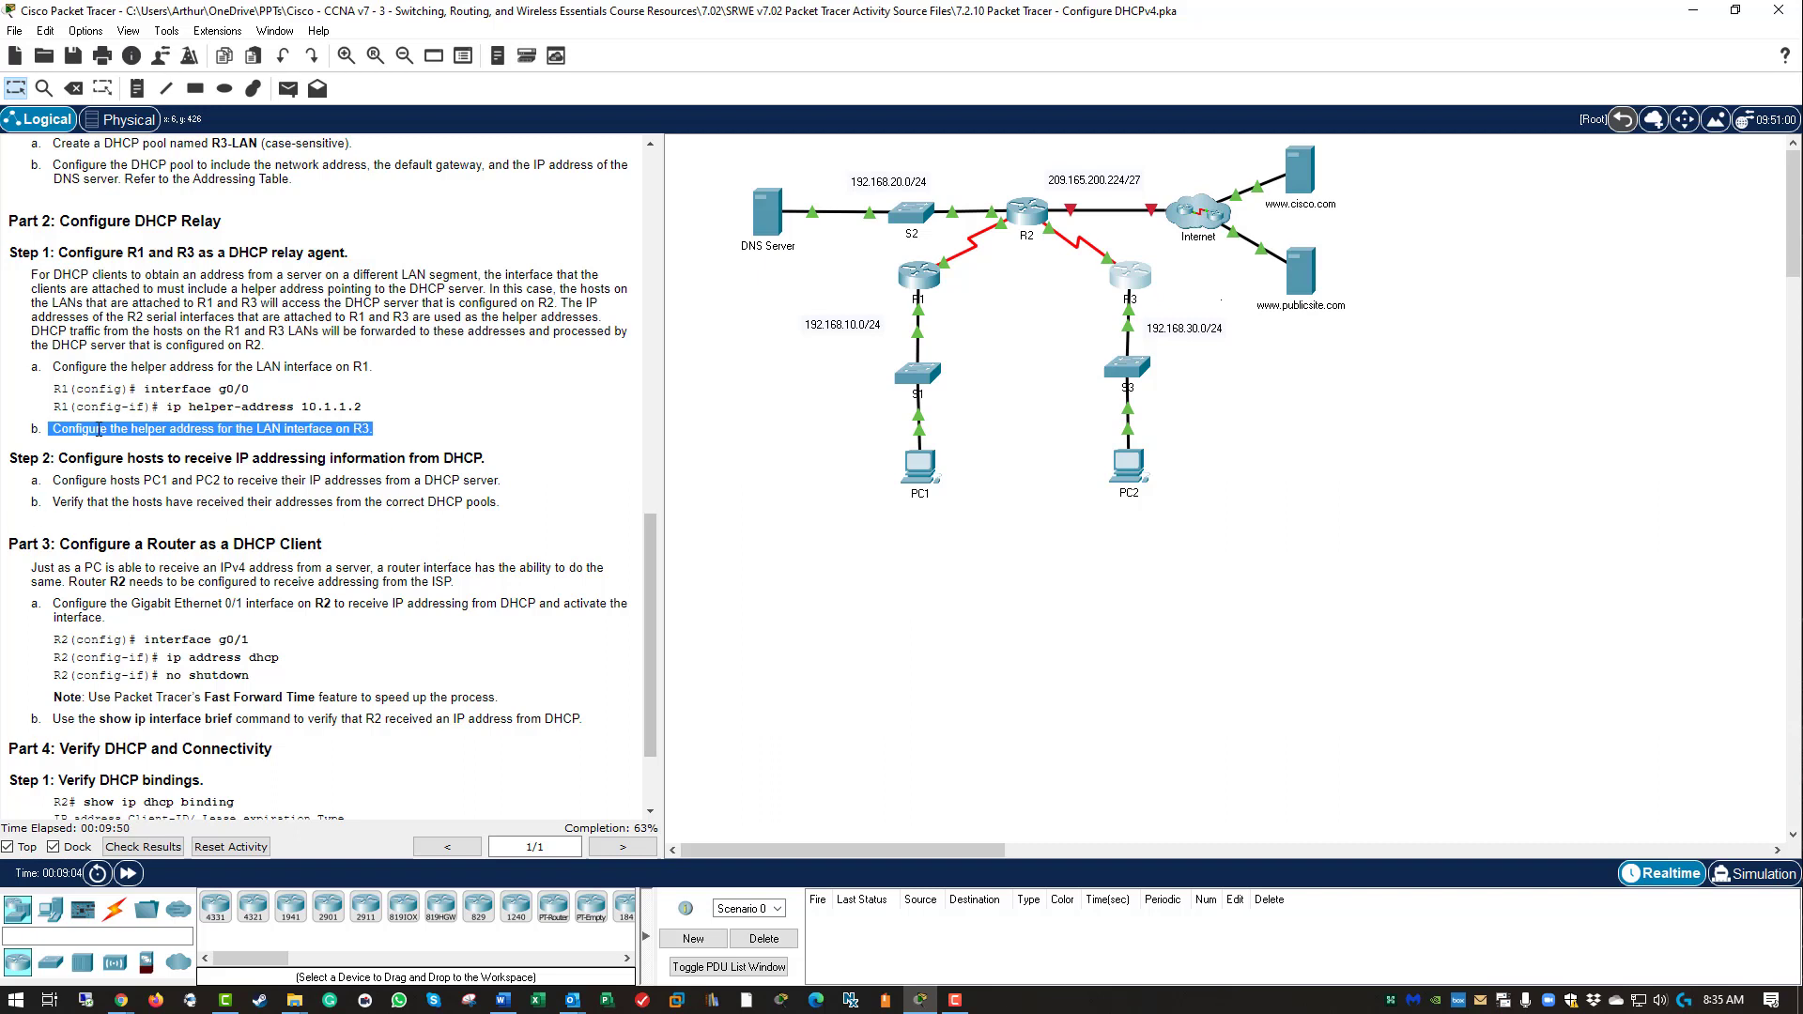
pyautogui.moveTo(67, 460); pyautogui.dragTo(523, 463)
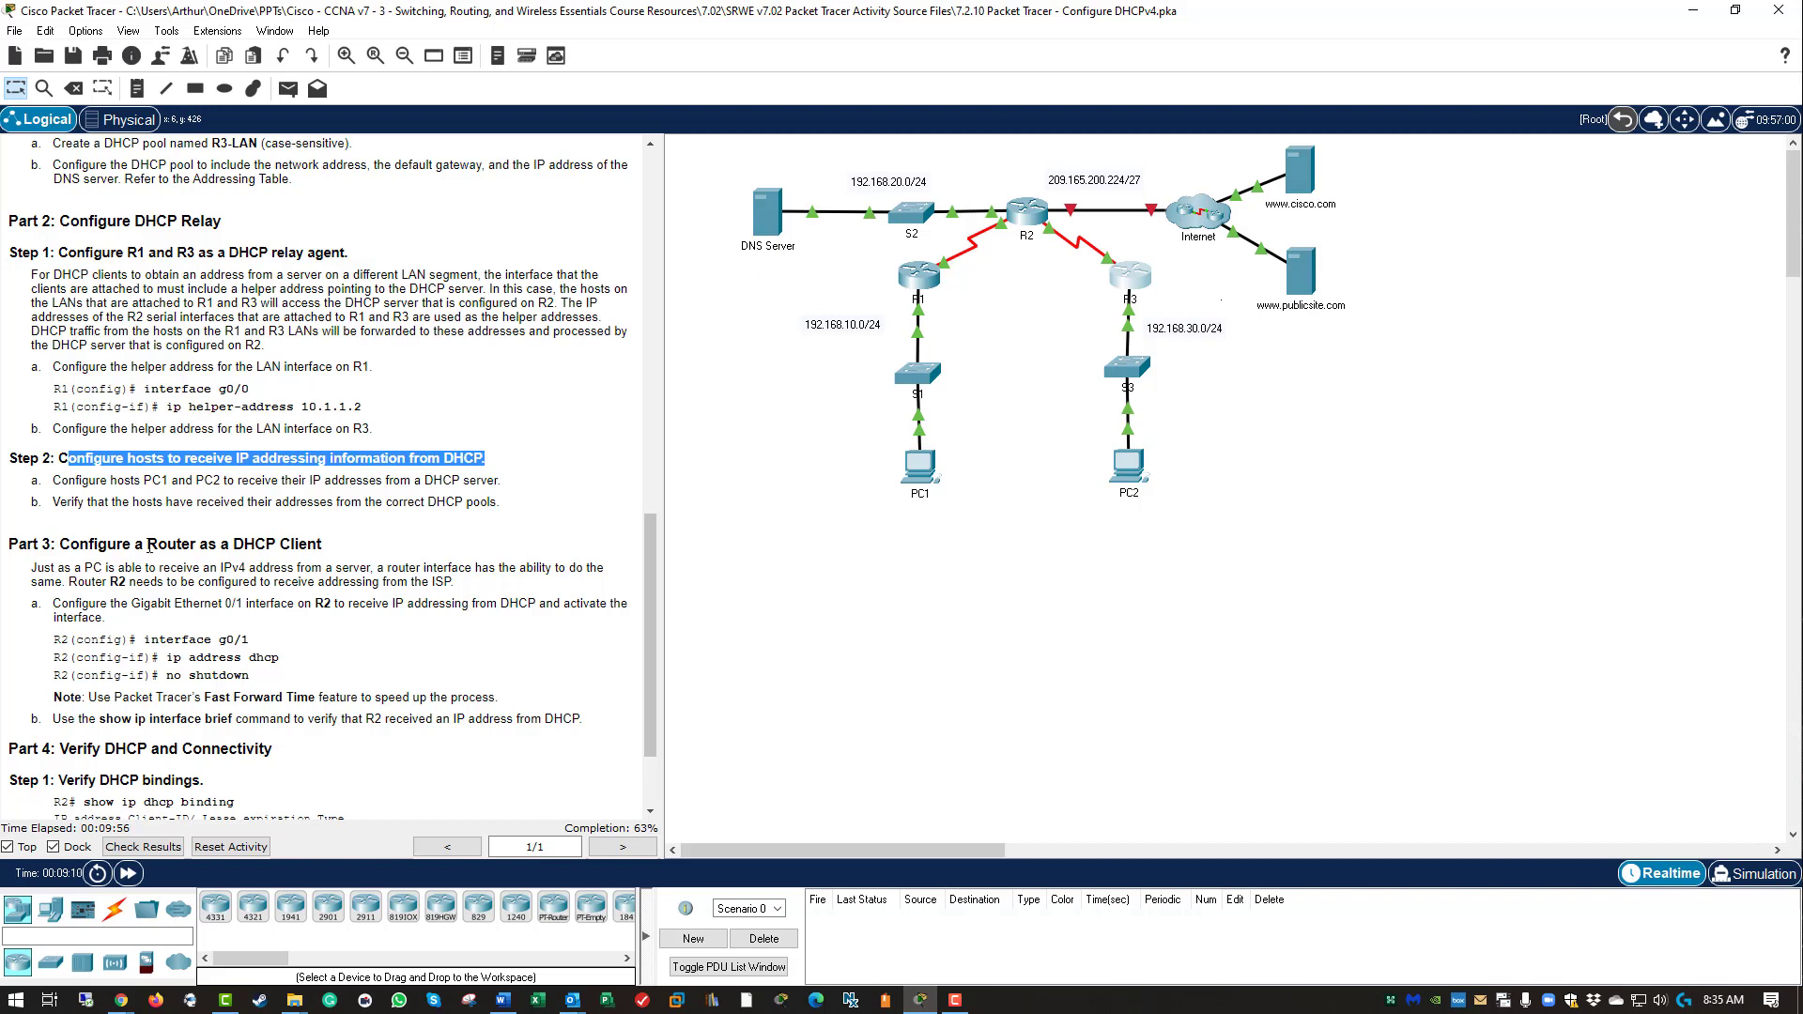
pyautogui.moveTo(60, 503); pyautogui.dragTo(478, 503)
# Set PC1's IP configuration to DHCP so it obtains 192.168.10.11.
pyautogui.click(860, 535)
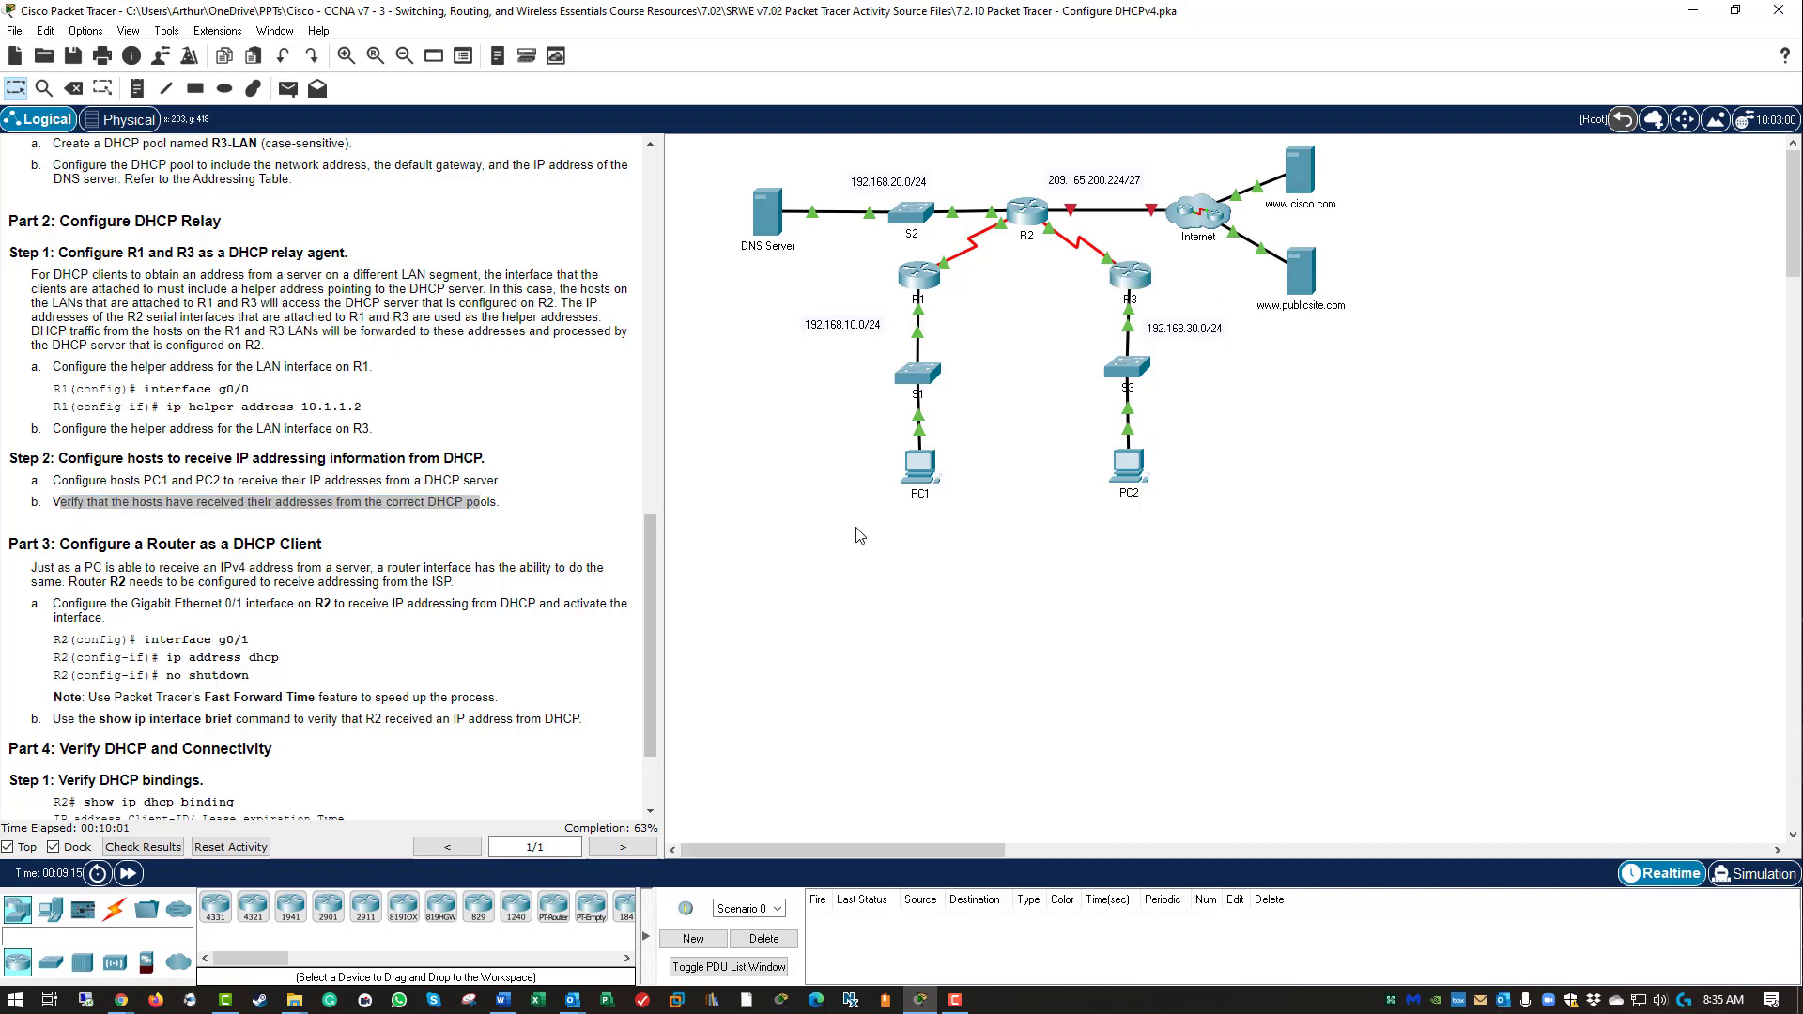
pyautogui.doubleClick(930, 462)
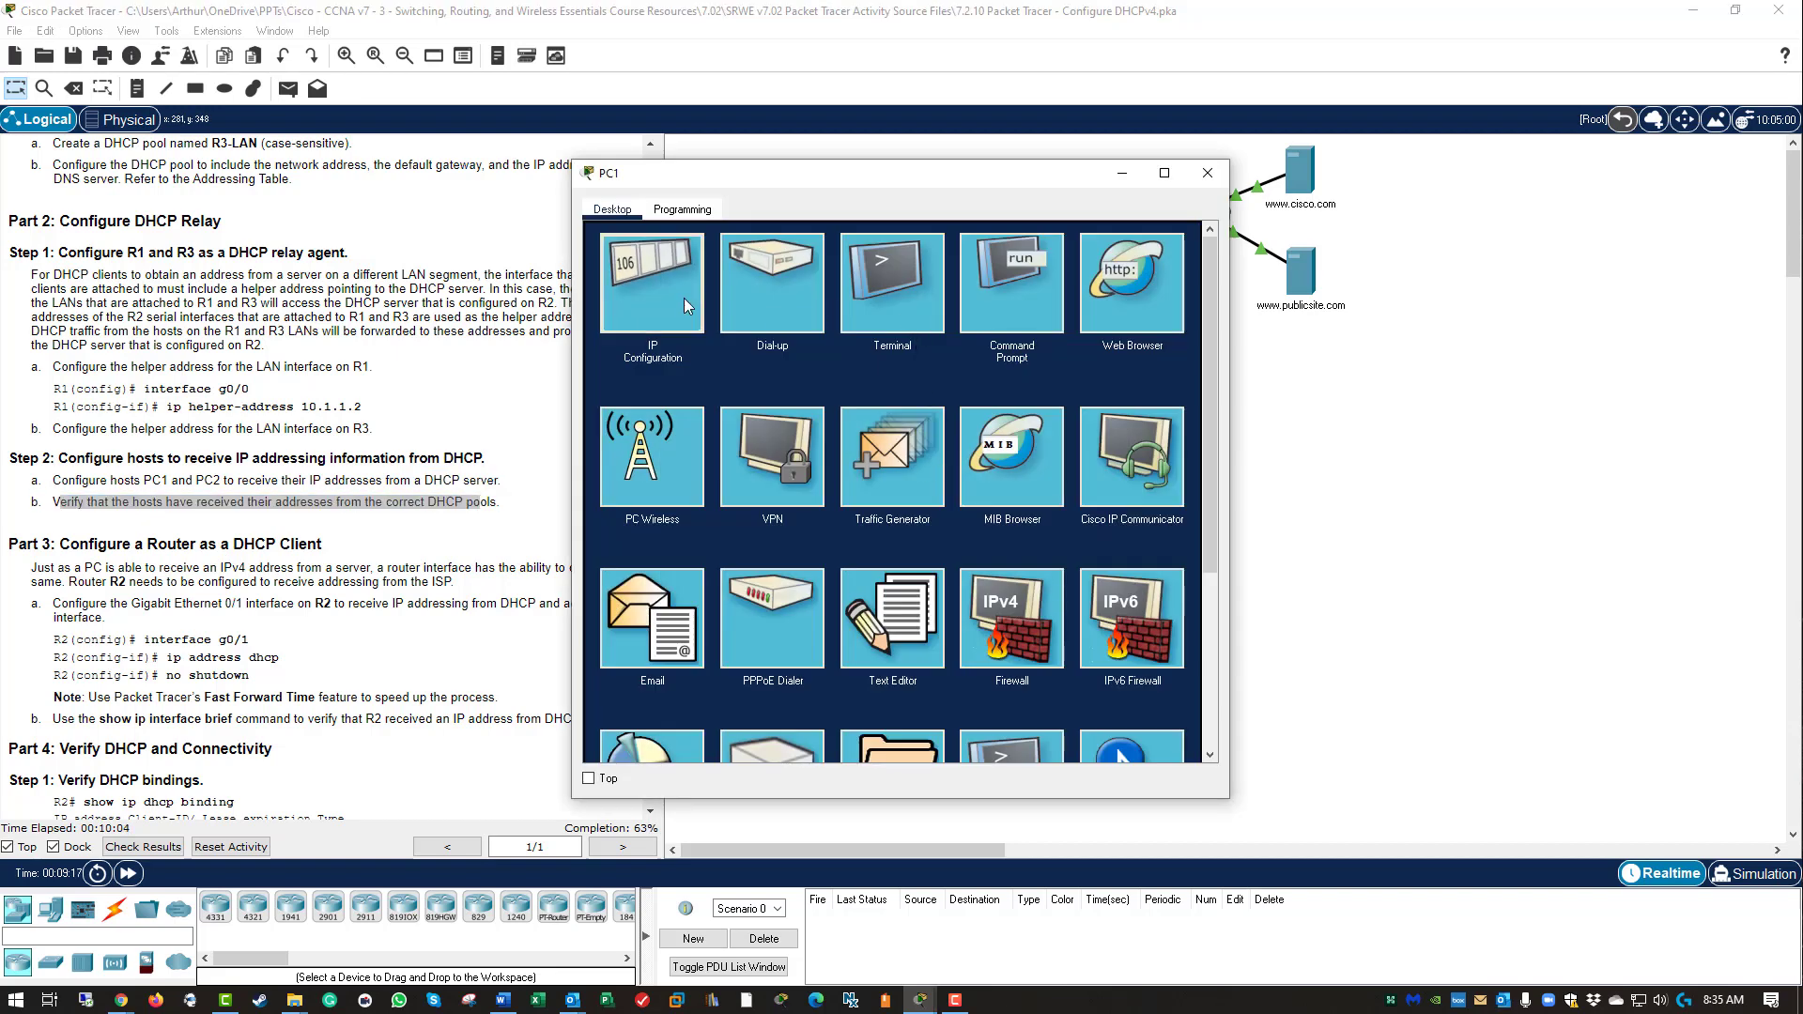
pyautogui.click(684, 299)
pyautogui.click(622, 316)
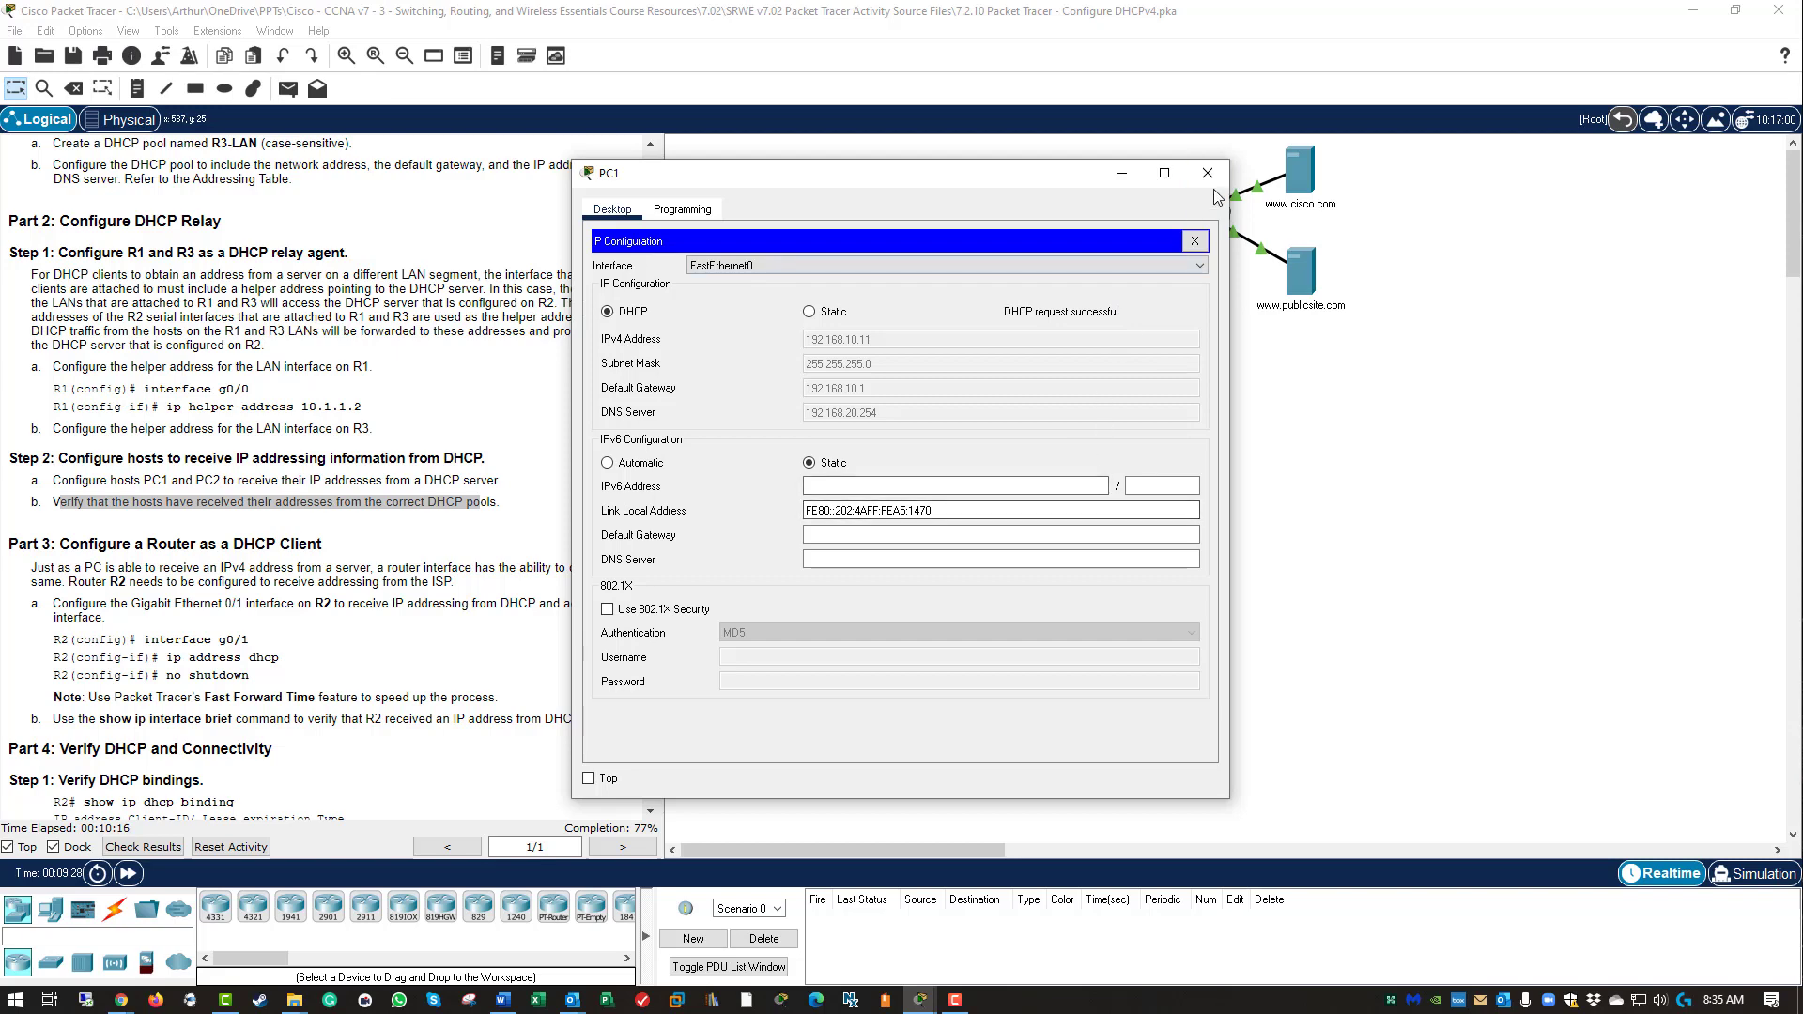
pyautogui.click(1207, 173)
# Set PC2's IP configuration to DHCP so it obtains 192.168.30.11, then open R2's CLI.
pyautogui.click(1122, 470)
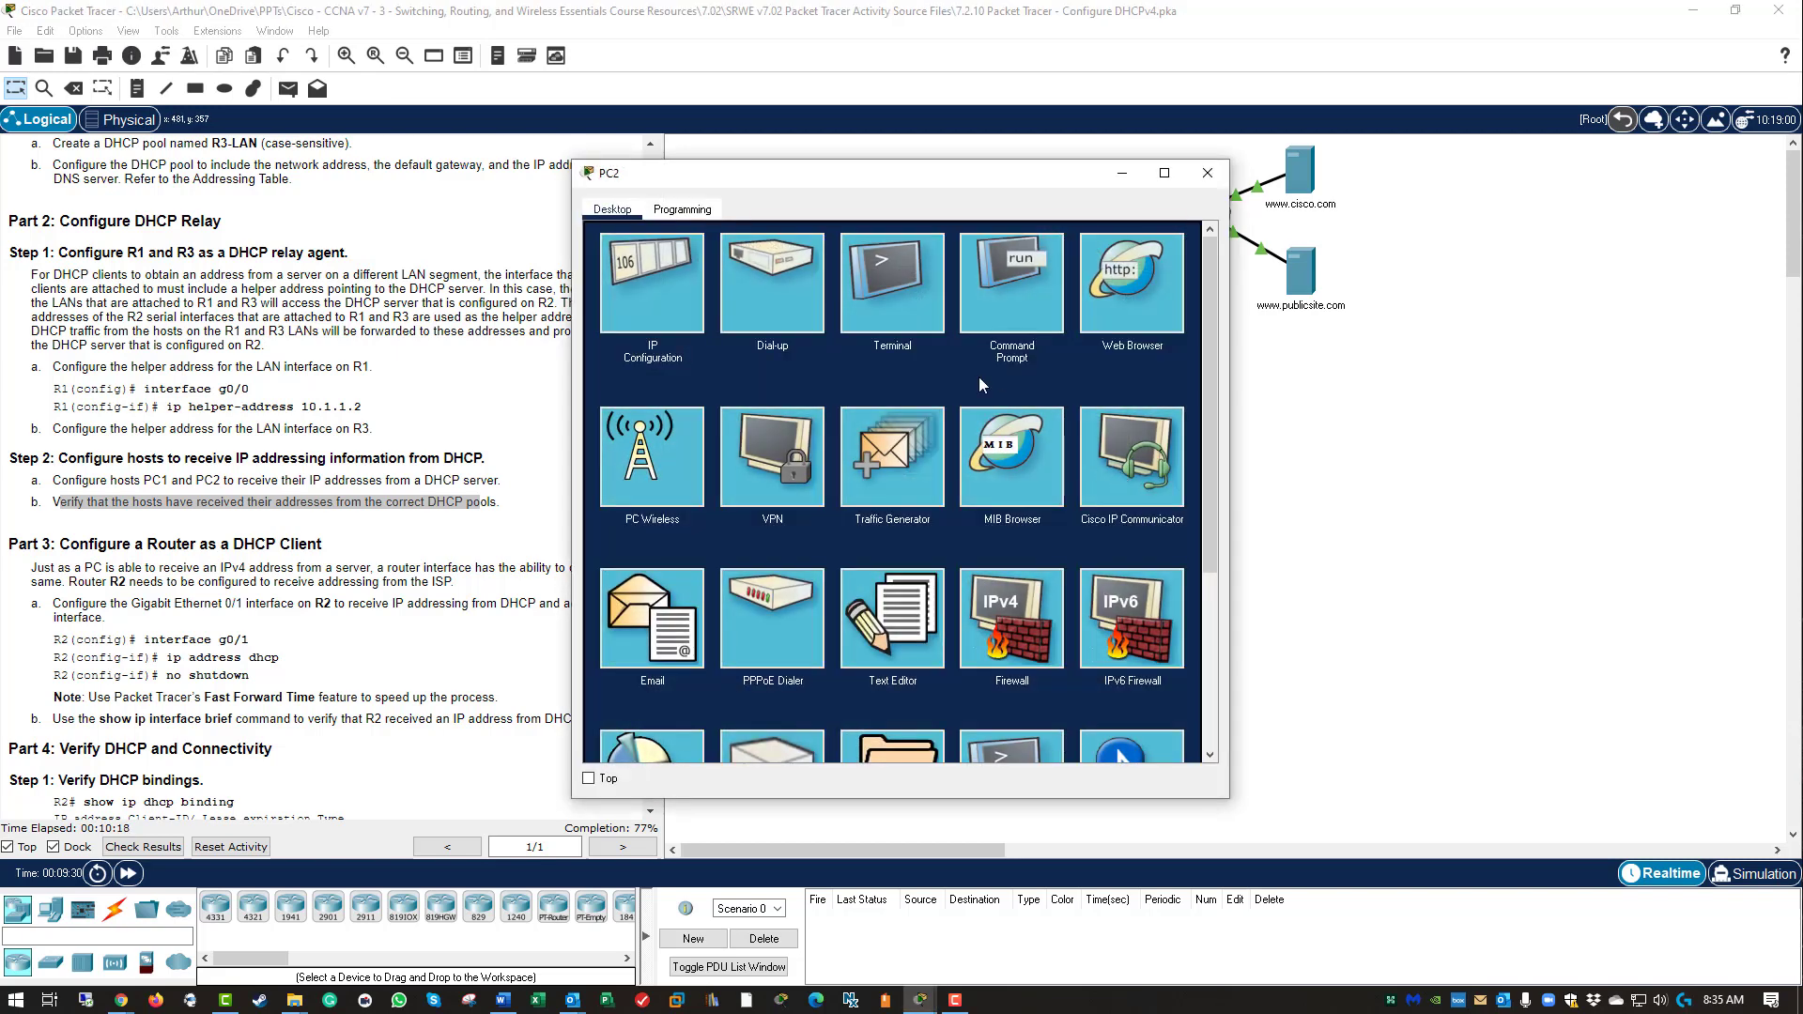
pyautogui.click(651, 280)
pyautogui.click(607, 311)
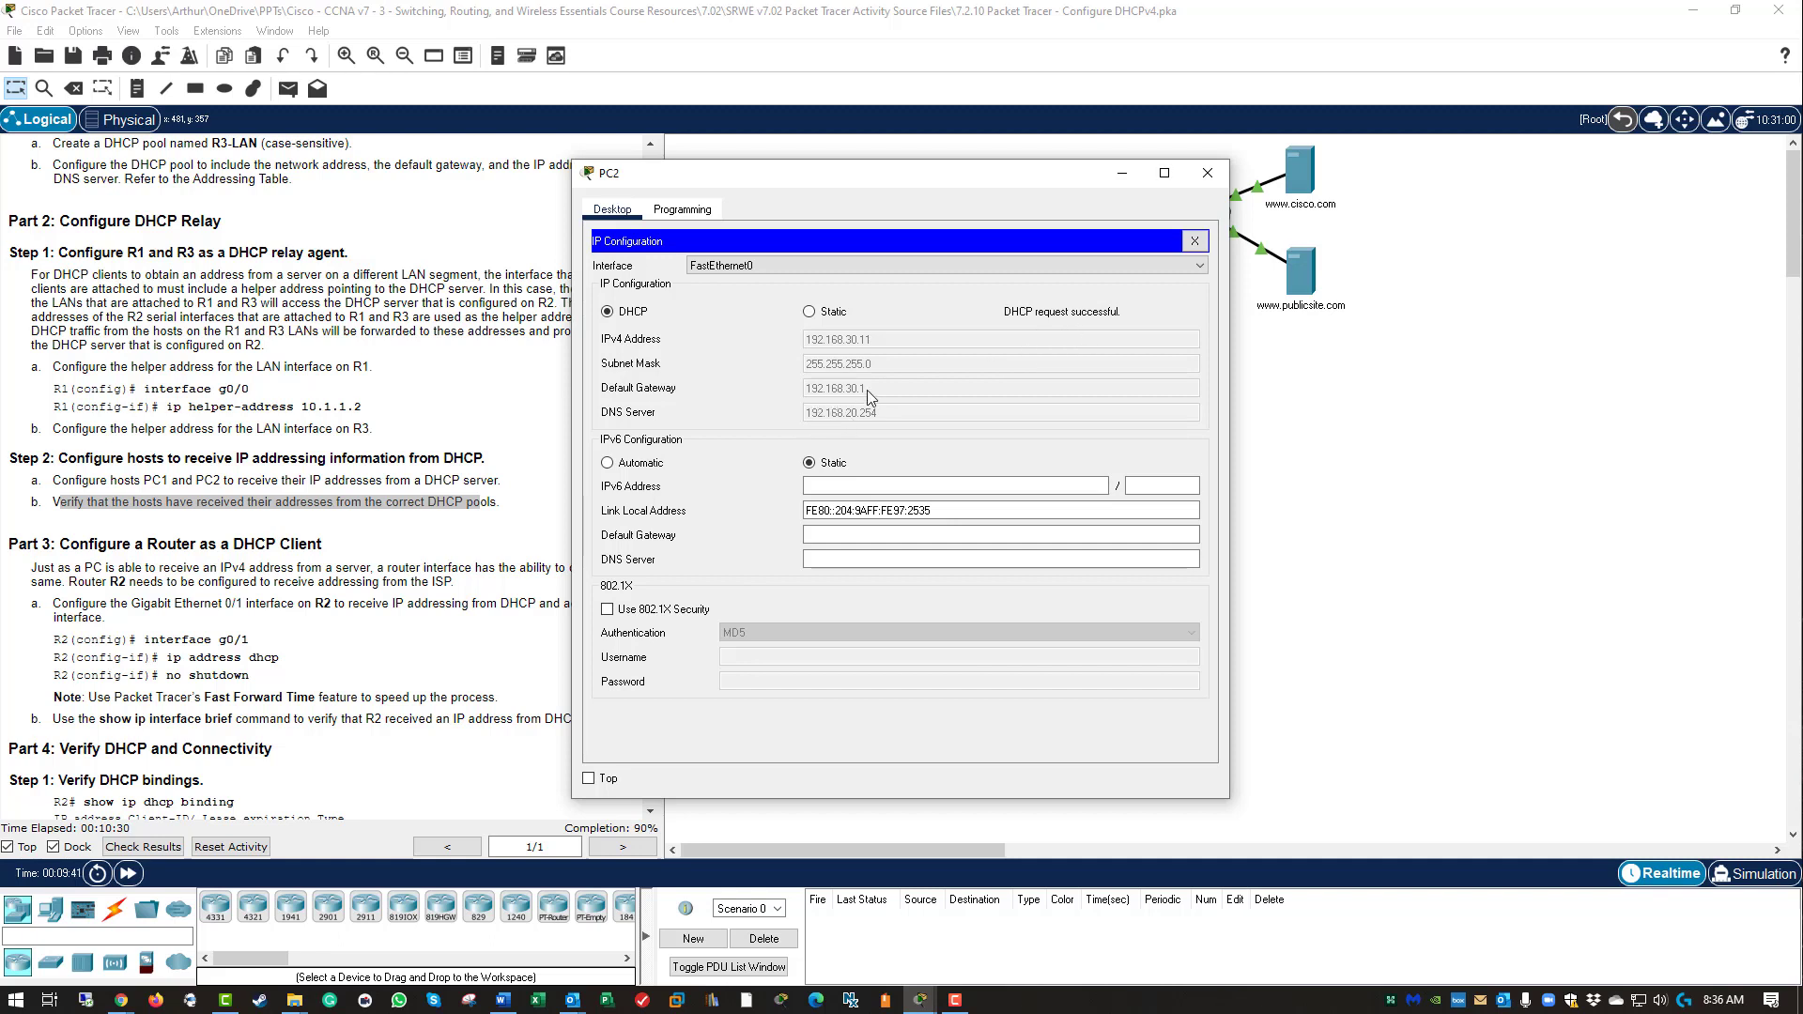
pyautogui.click(1206, 173)
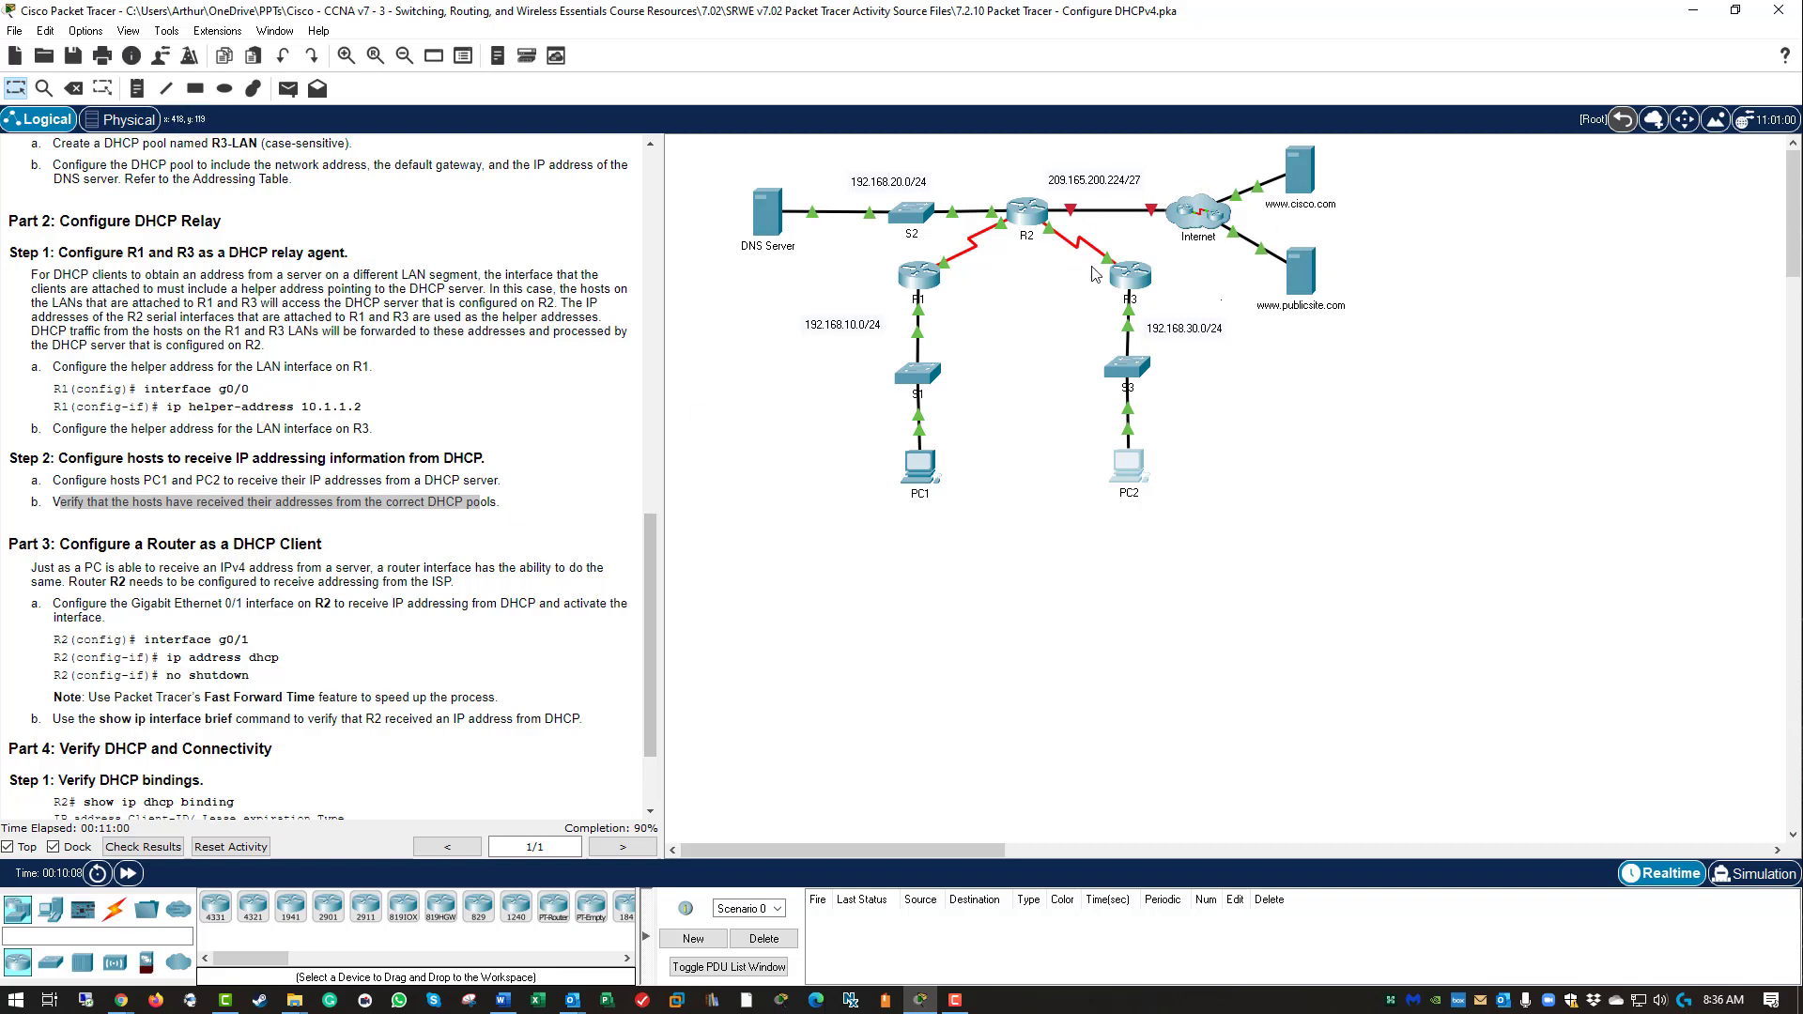
pyautogui.click(1026, 218)
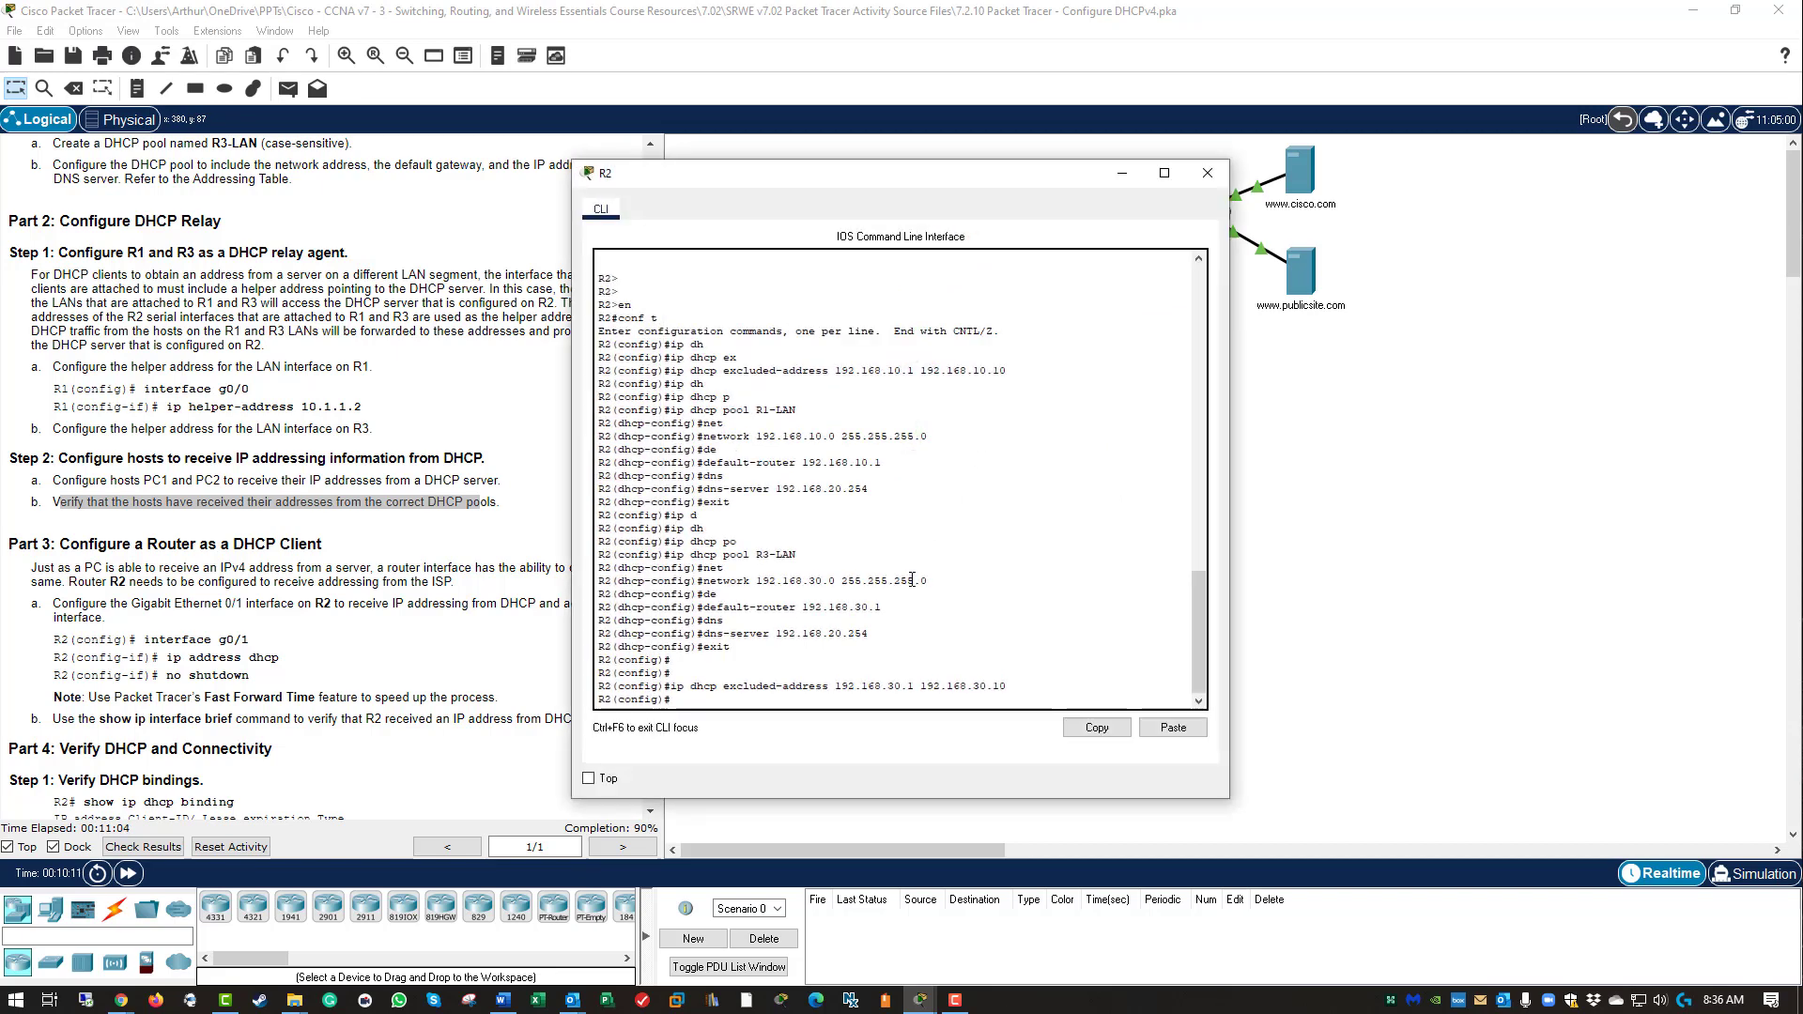
# On R2, configure interface G0/1 with 'ip address dhcp' and 'no shutdown'.
pyautogui.press('Return')
pyautogui.press('Return')
pyautogui.press('Return')
pyautogui.press('Return')
pyautogui.press('Return')
pyautogui.press('Return')
pyautogui.press('Return')
pyautogui.press('Return')
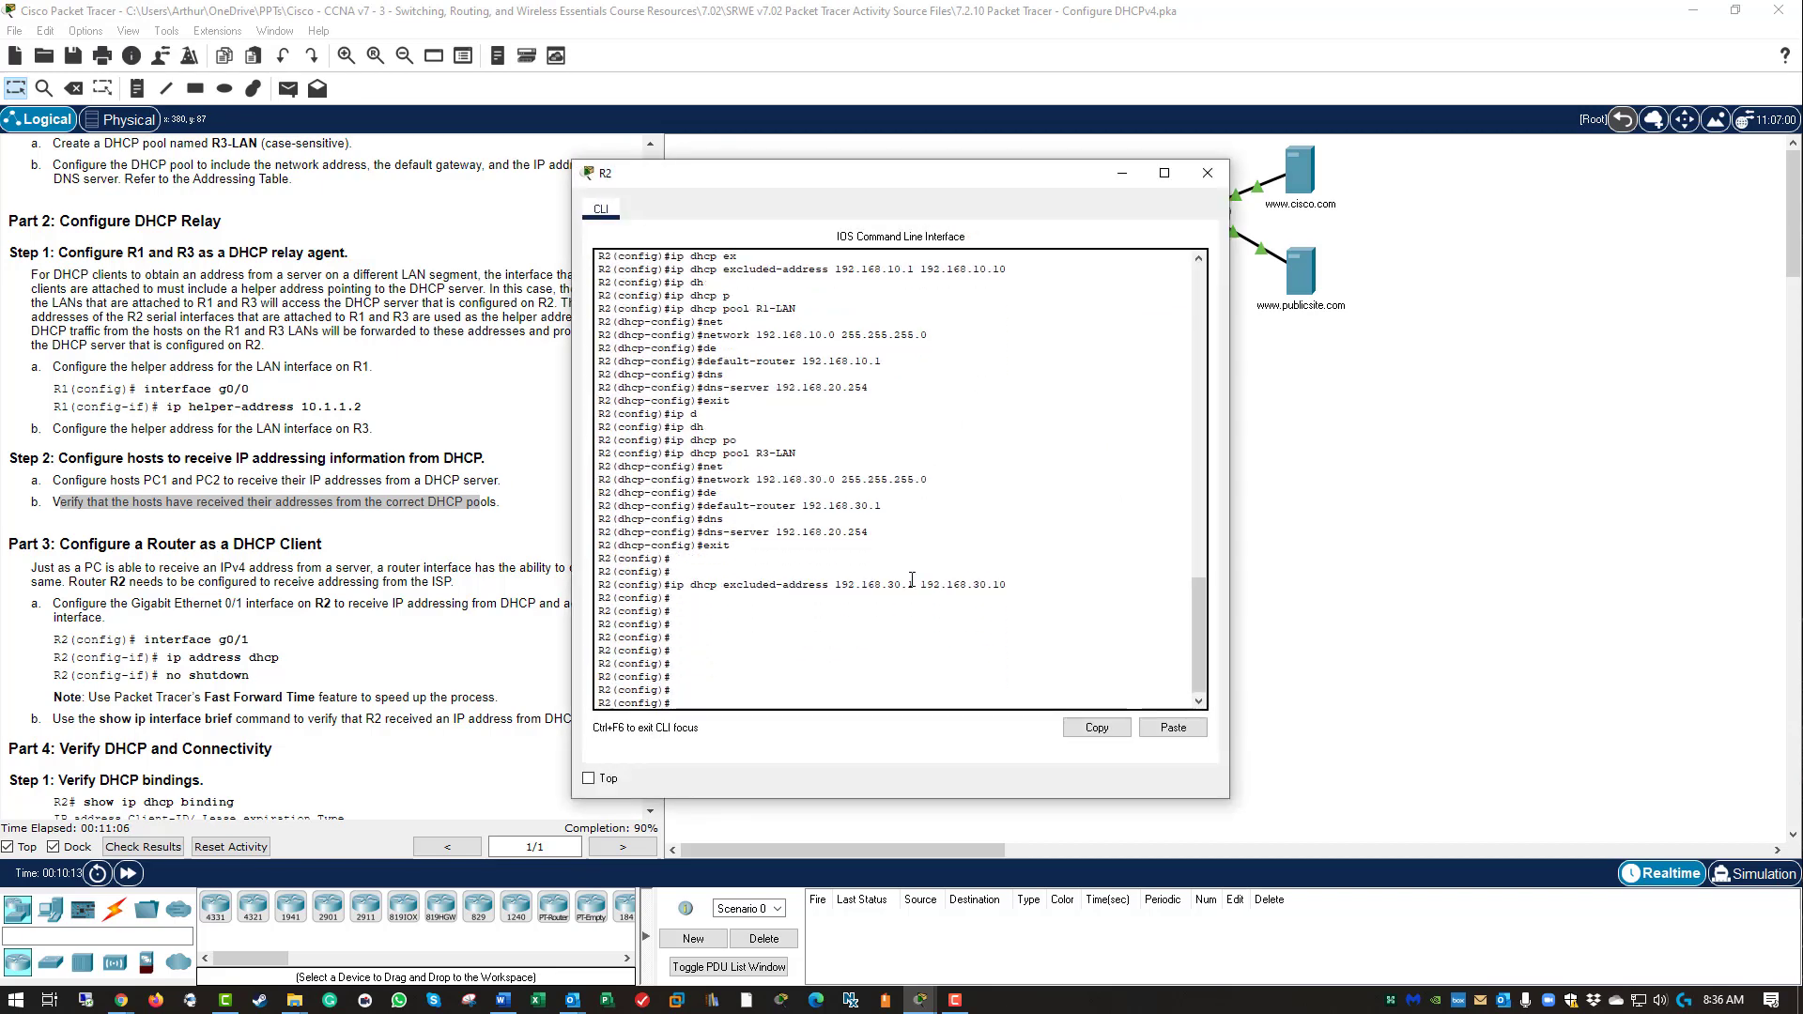
pyautogui.write('int g0/1')
pyautogui.press('Return')
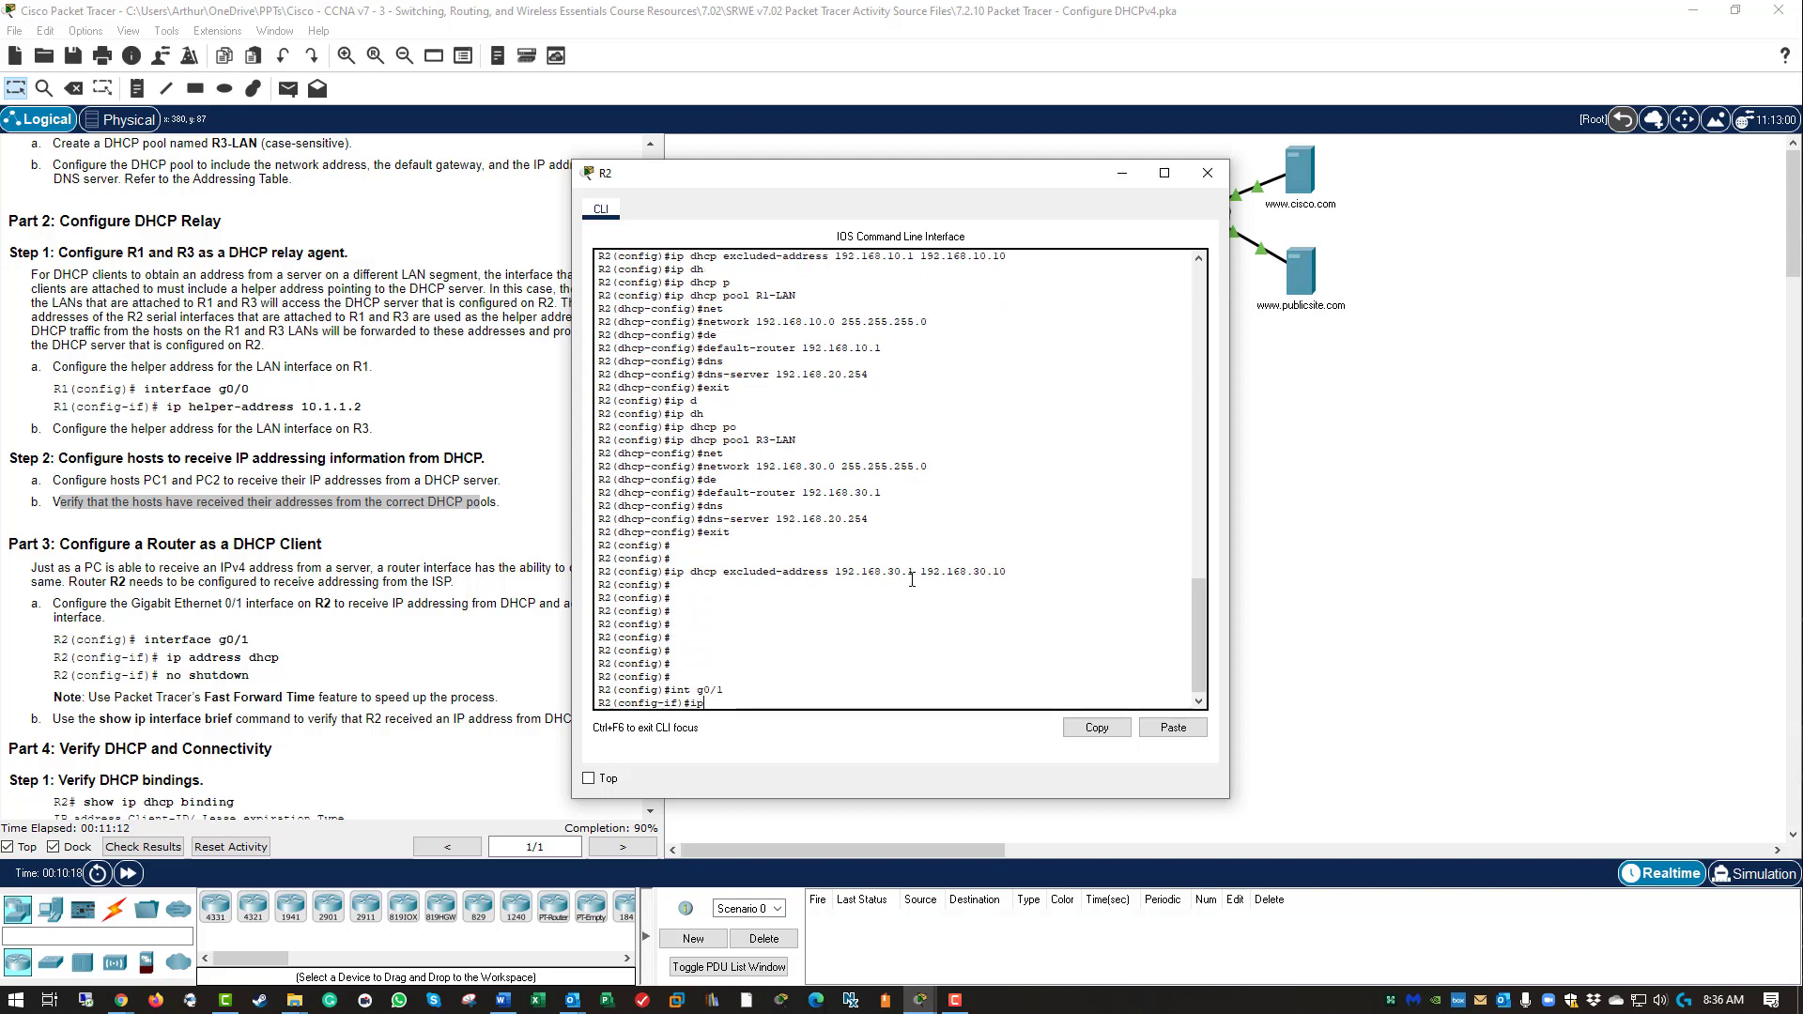
pyautogui.write('ip add')
pyautogui.press('Tab')
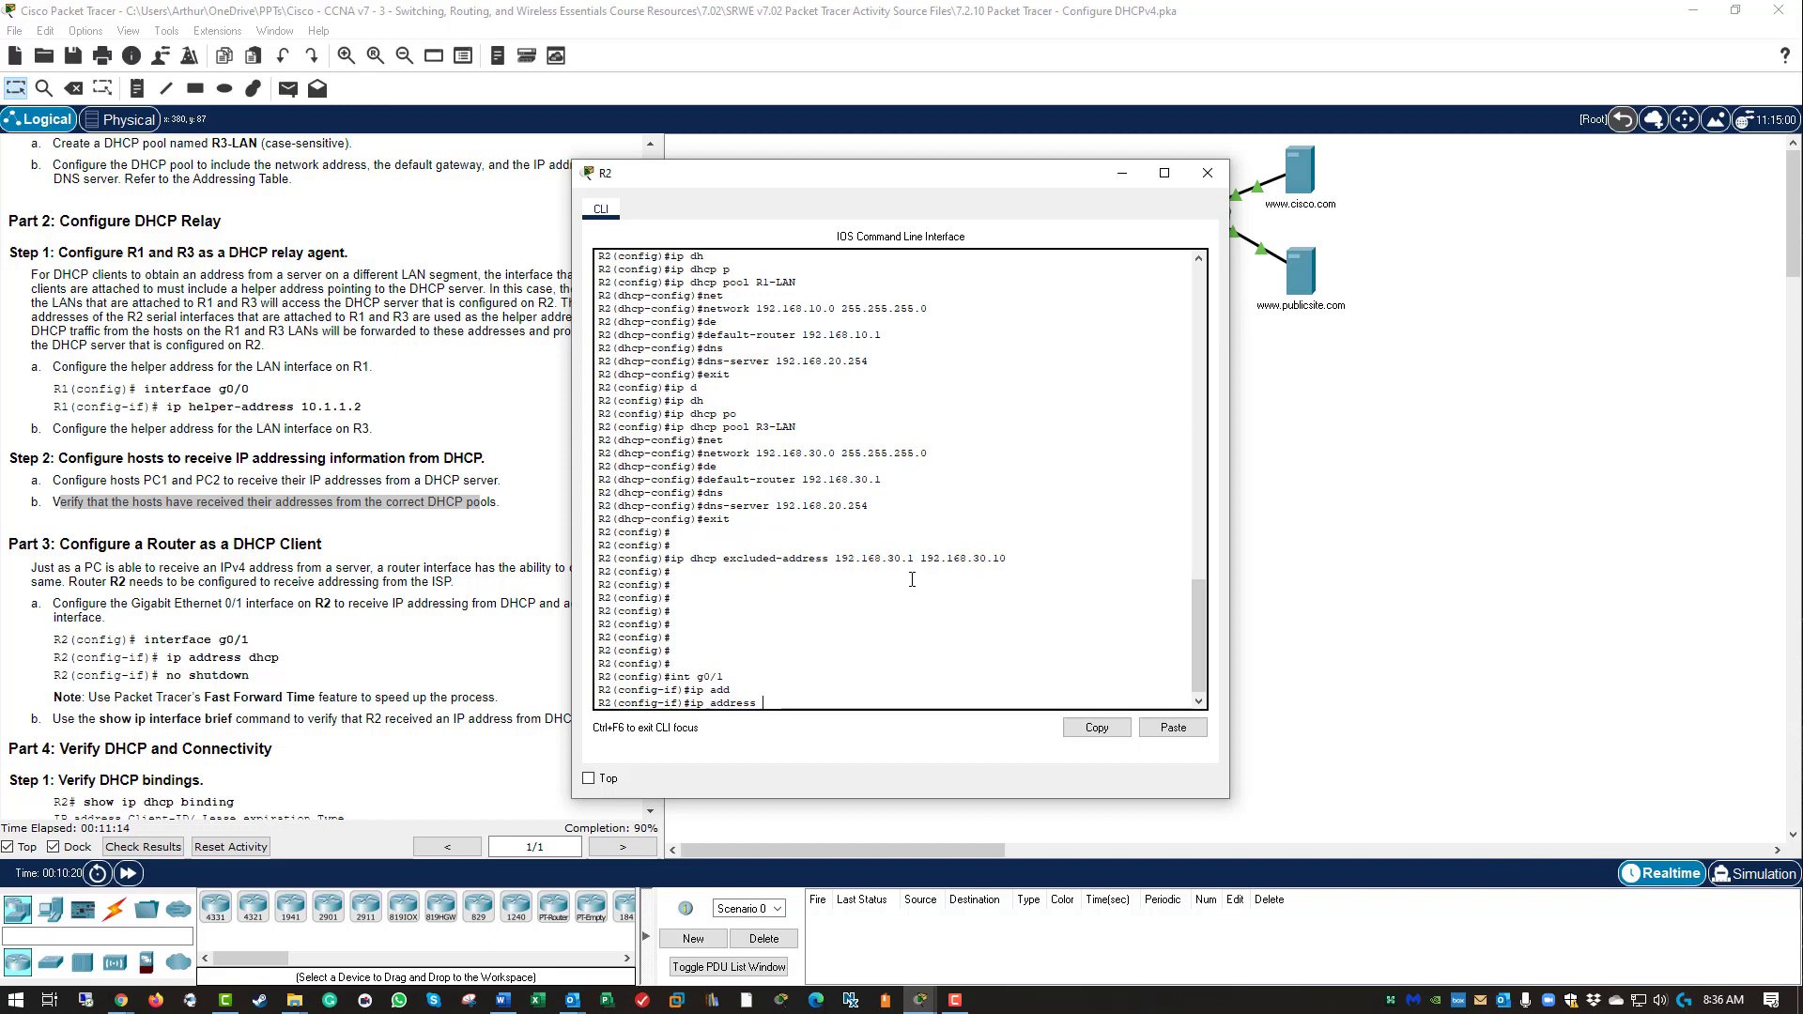
pyautogui.write('dh')
pyautogui.press('Tab')
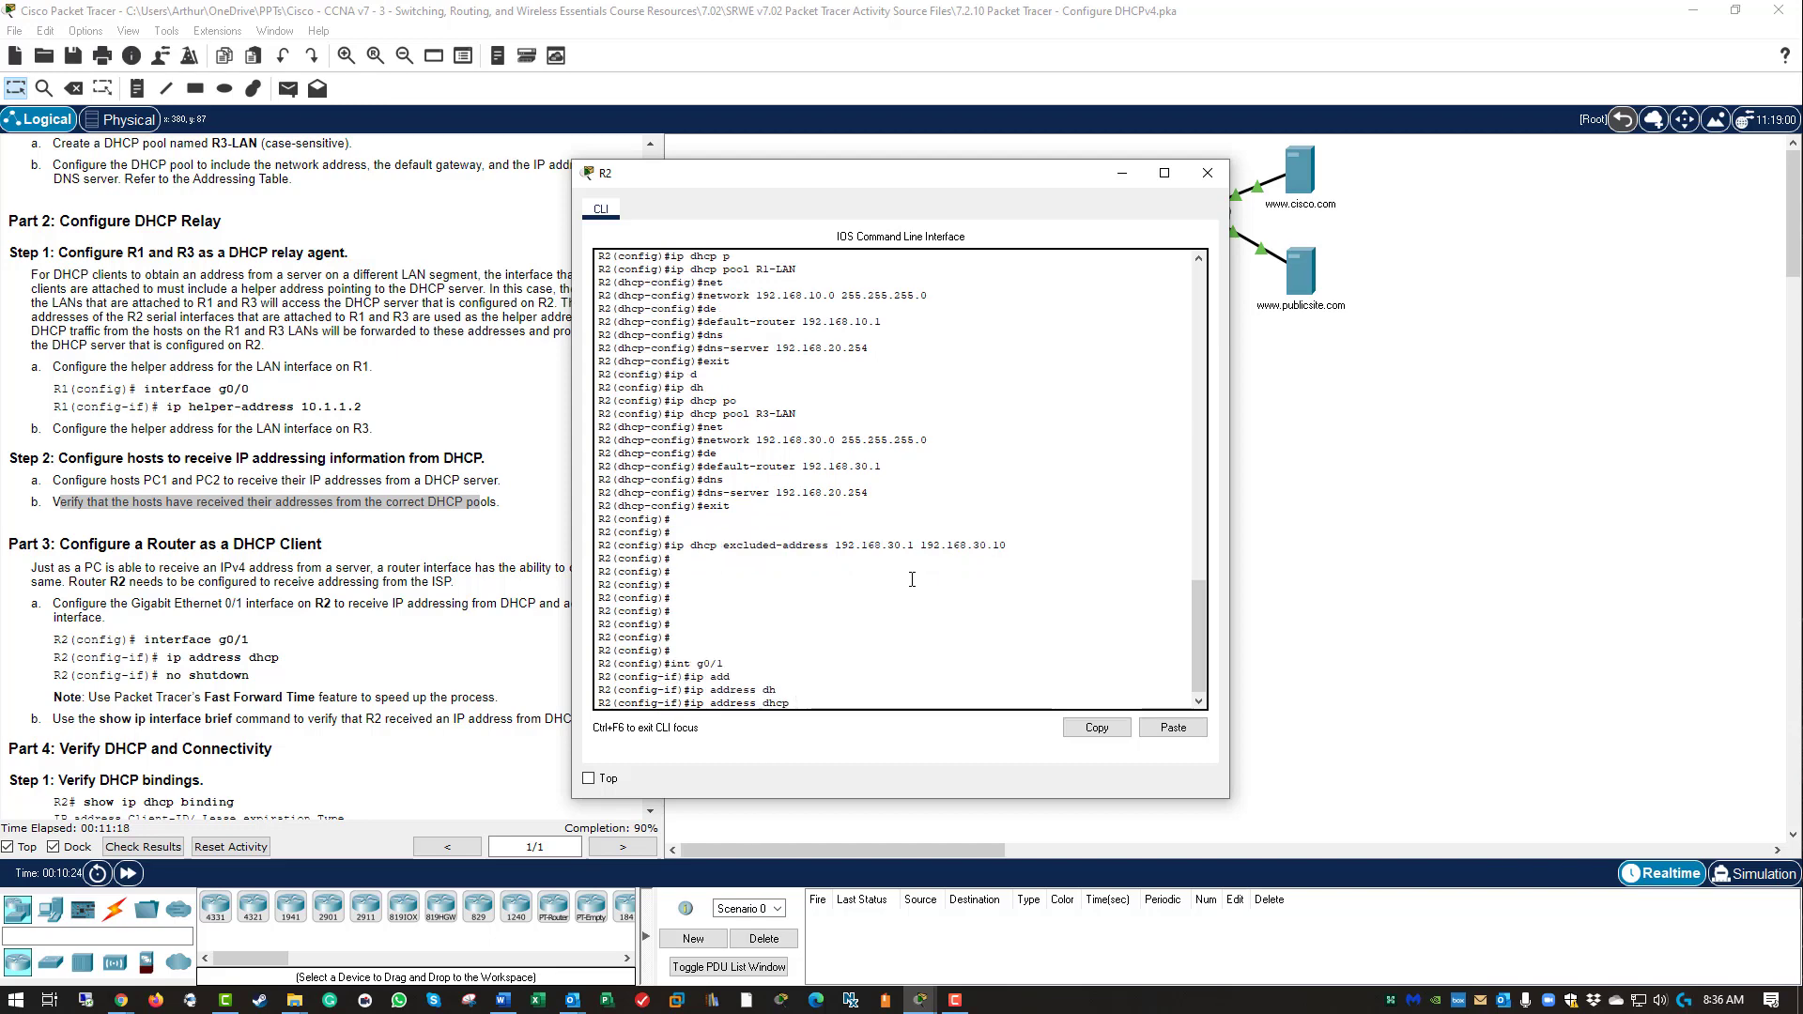
pyautogui.press('Return')
pyautogui.write('n')
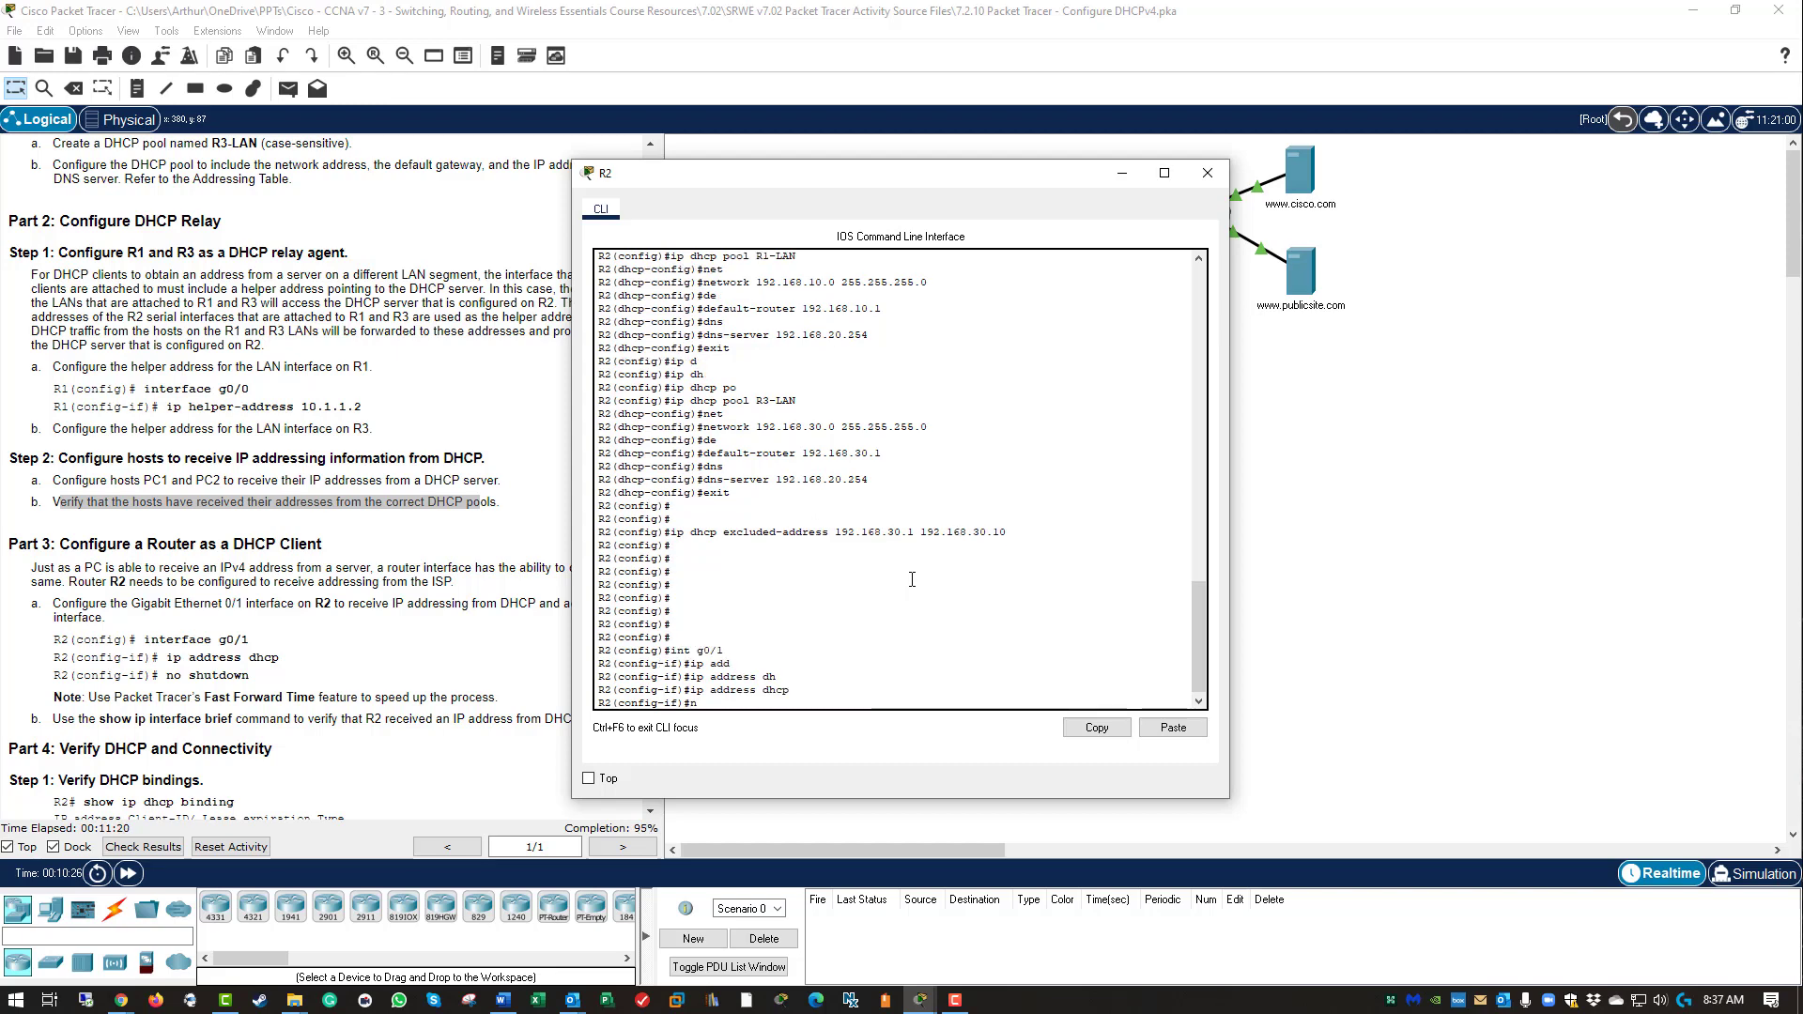
pyautogui.write('o sh')
pyautogui.press('Return')
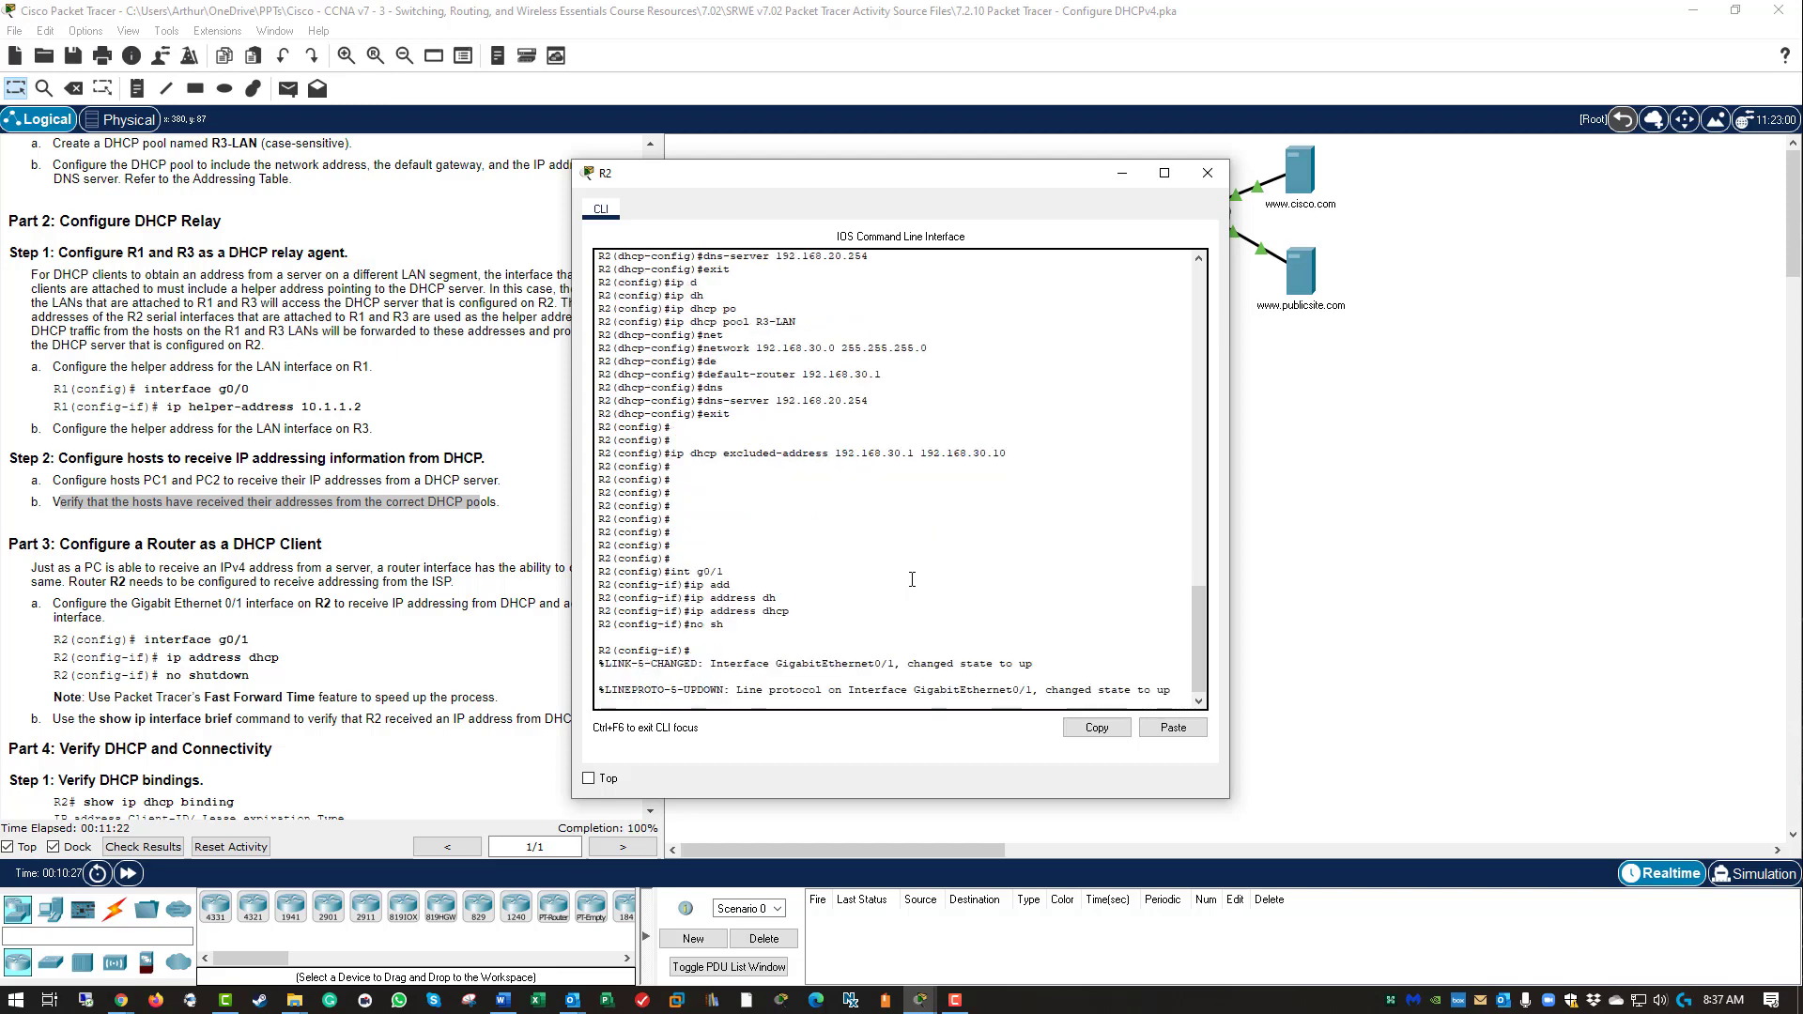
pyautogui.moveTo(894, 184); pyautogui.dragTo(986, 381)
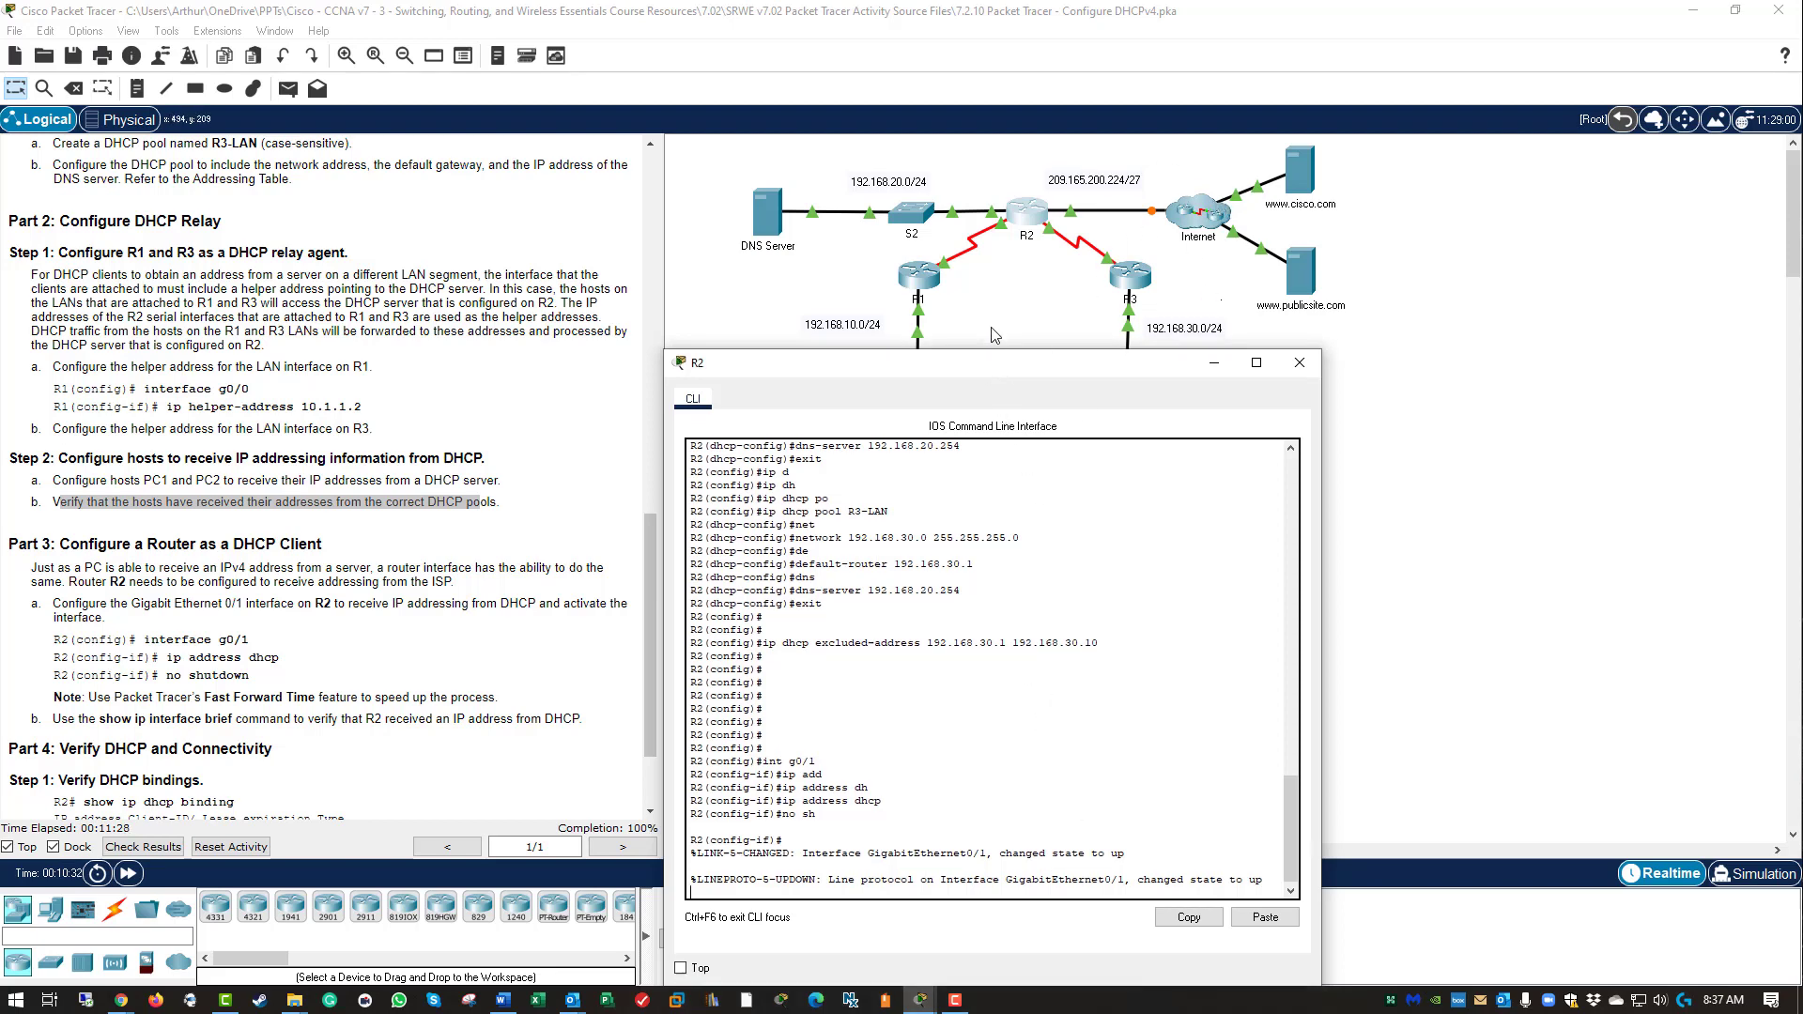
# Run 'do show ip int brief' on R2 to check G0/1's address.
pyautogui.moveTo(939, 369); pyautogui.dragTo(936, 300)
pyautogui.press('Return')
pyautogui.press('Return')
pyautogui.press('Return')
pyautogui.press('Return')
pyautogui.press('Return')
pyautogui.write('do show i')
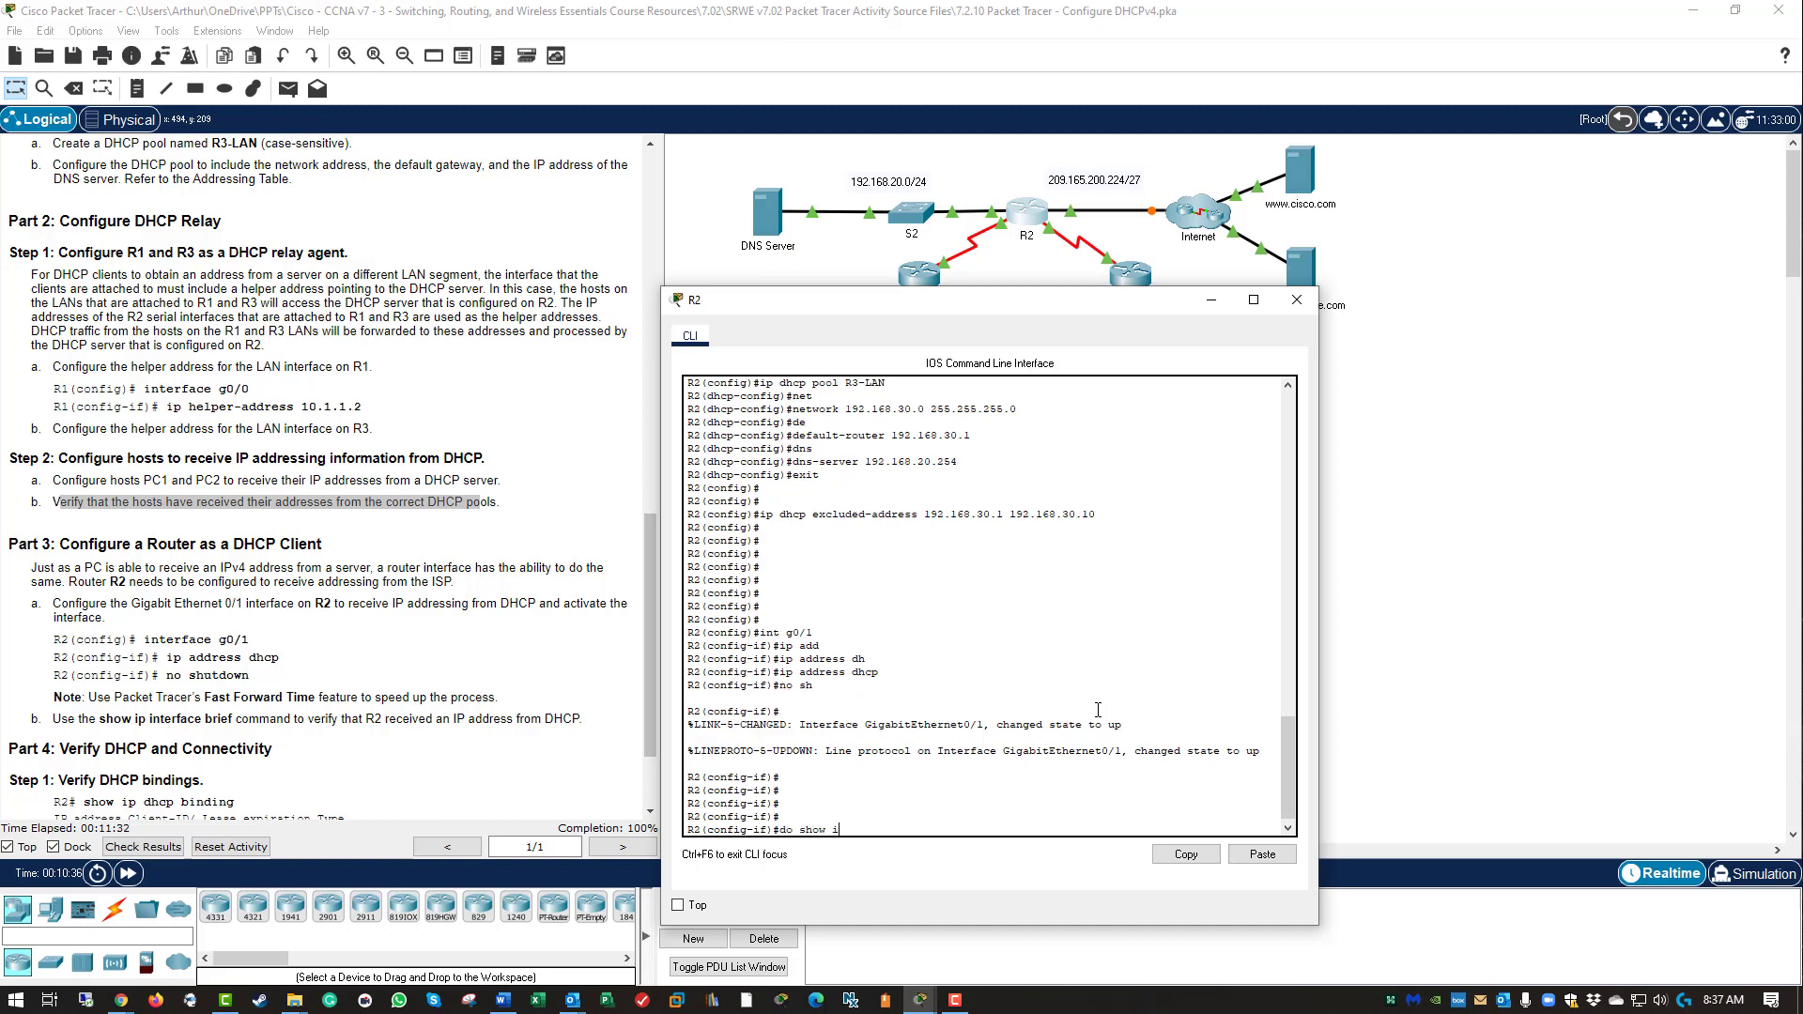
pyautogui.write('p int brief')
pyautogui.press('Return')
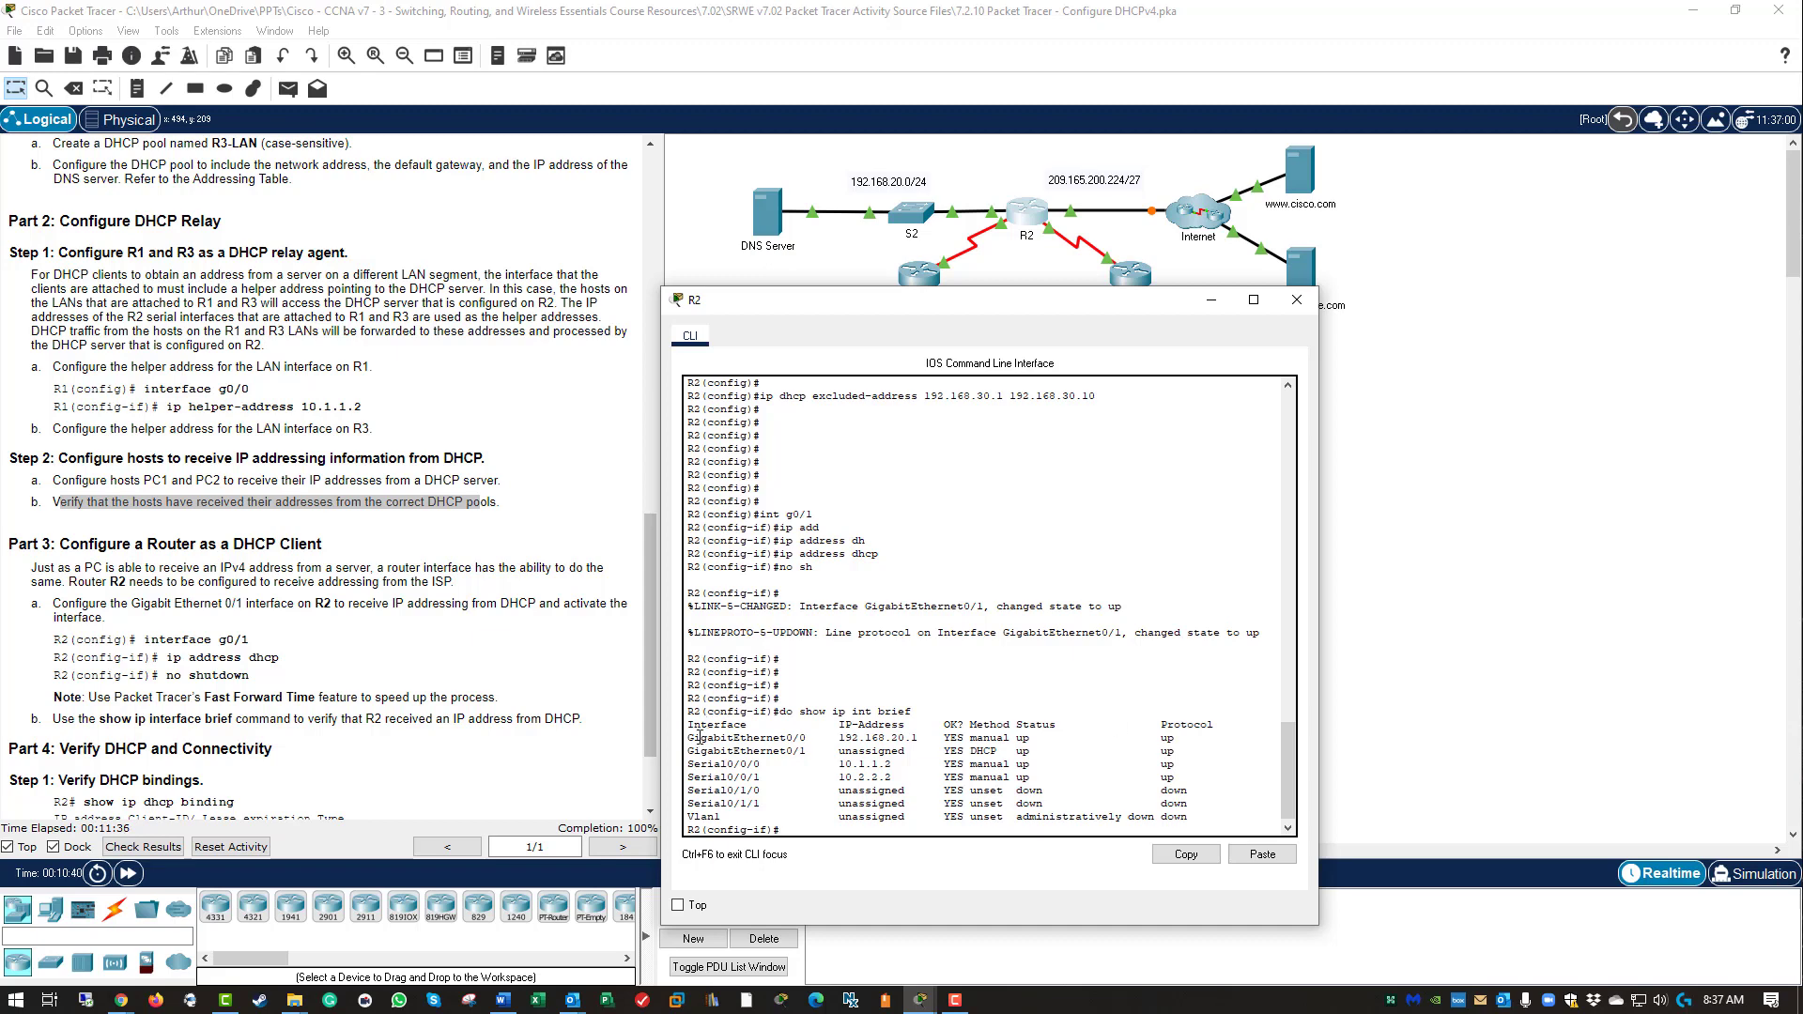
pyautogui.moveTo(690, 751); pyautogui.dragTo(1200, 749)
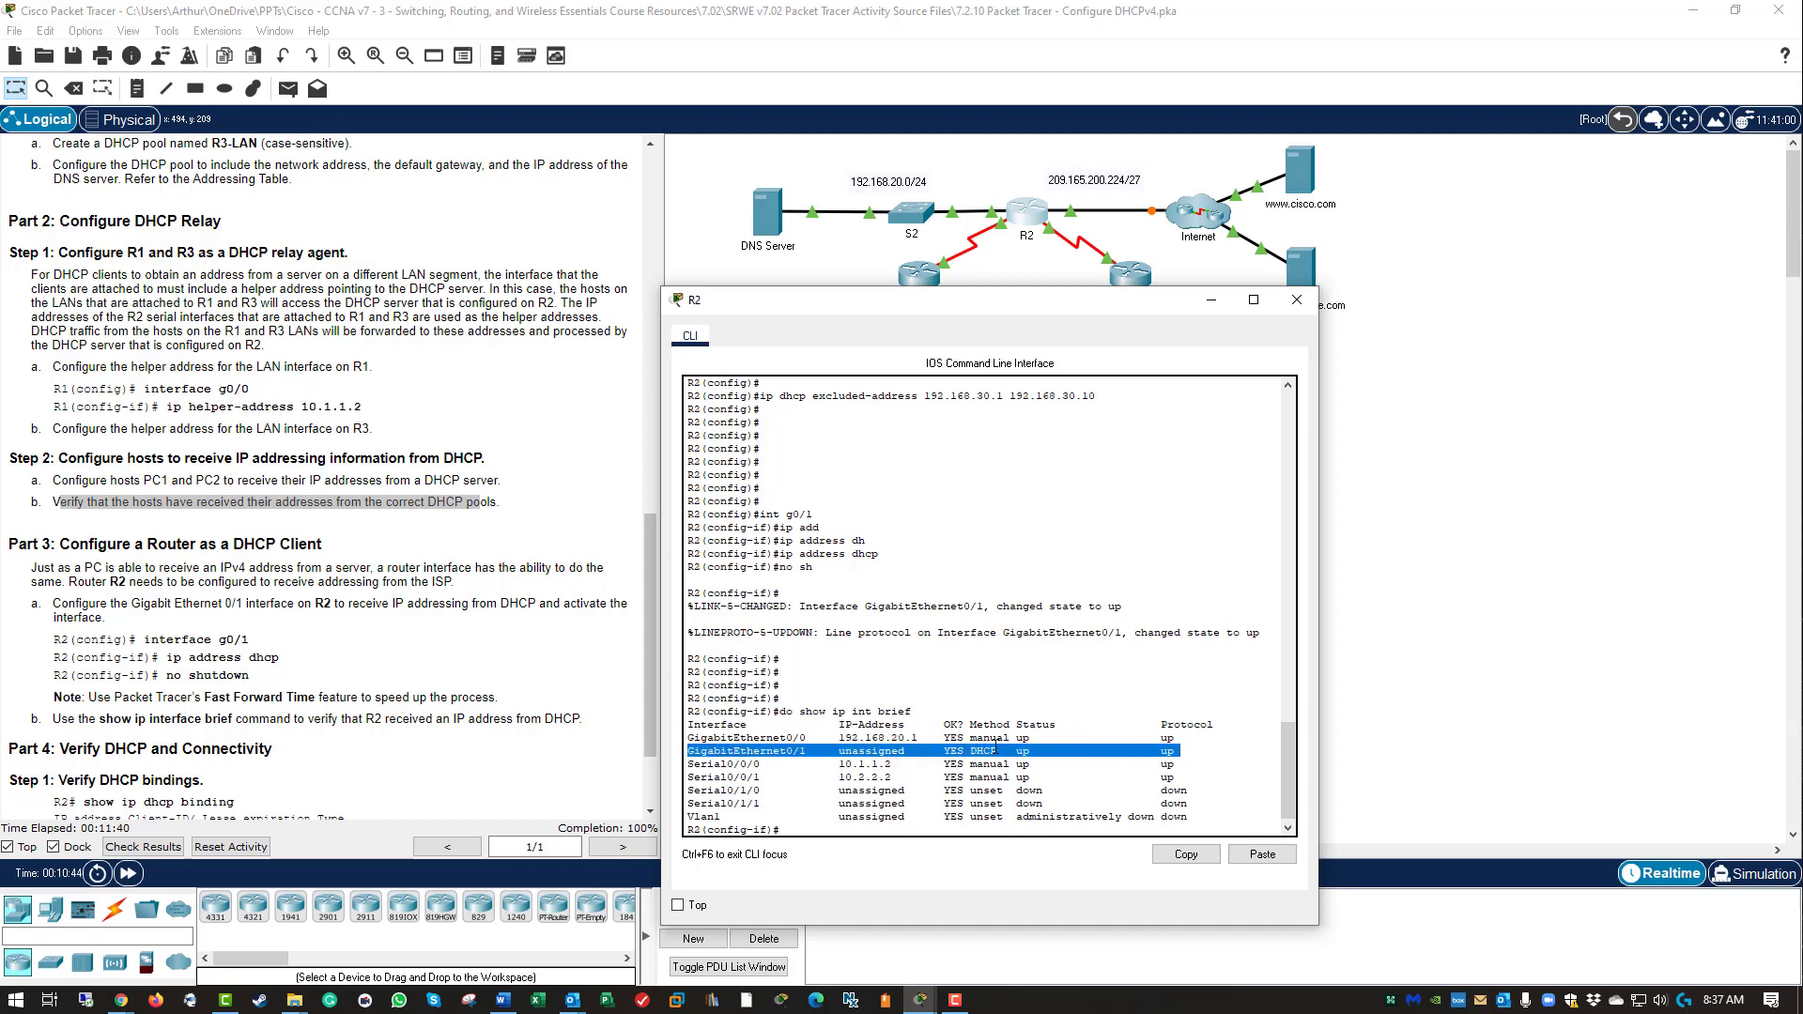
pyautogui.click(878, 742)
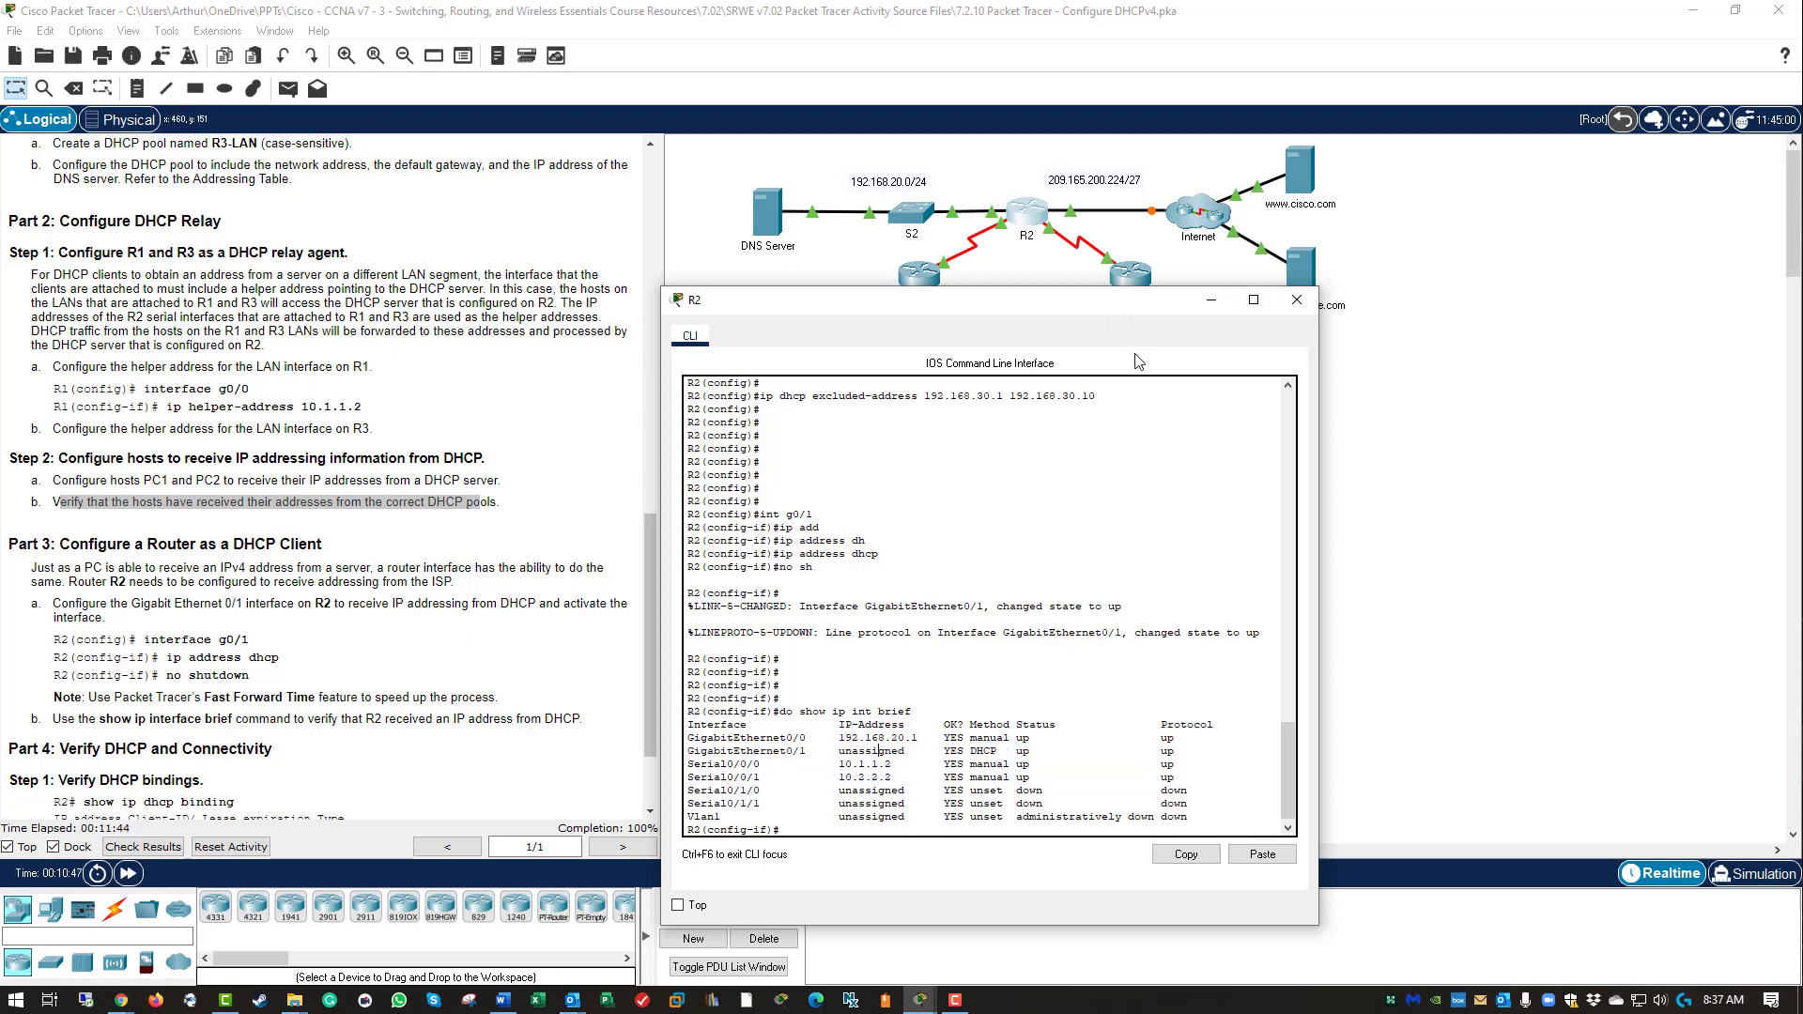
# Re-run the interface summary until G0/1 shows DHCP address 209.165.200.231.
pyautogui.press('Up')
pyautogui.press('Return')
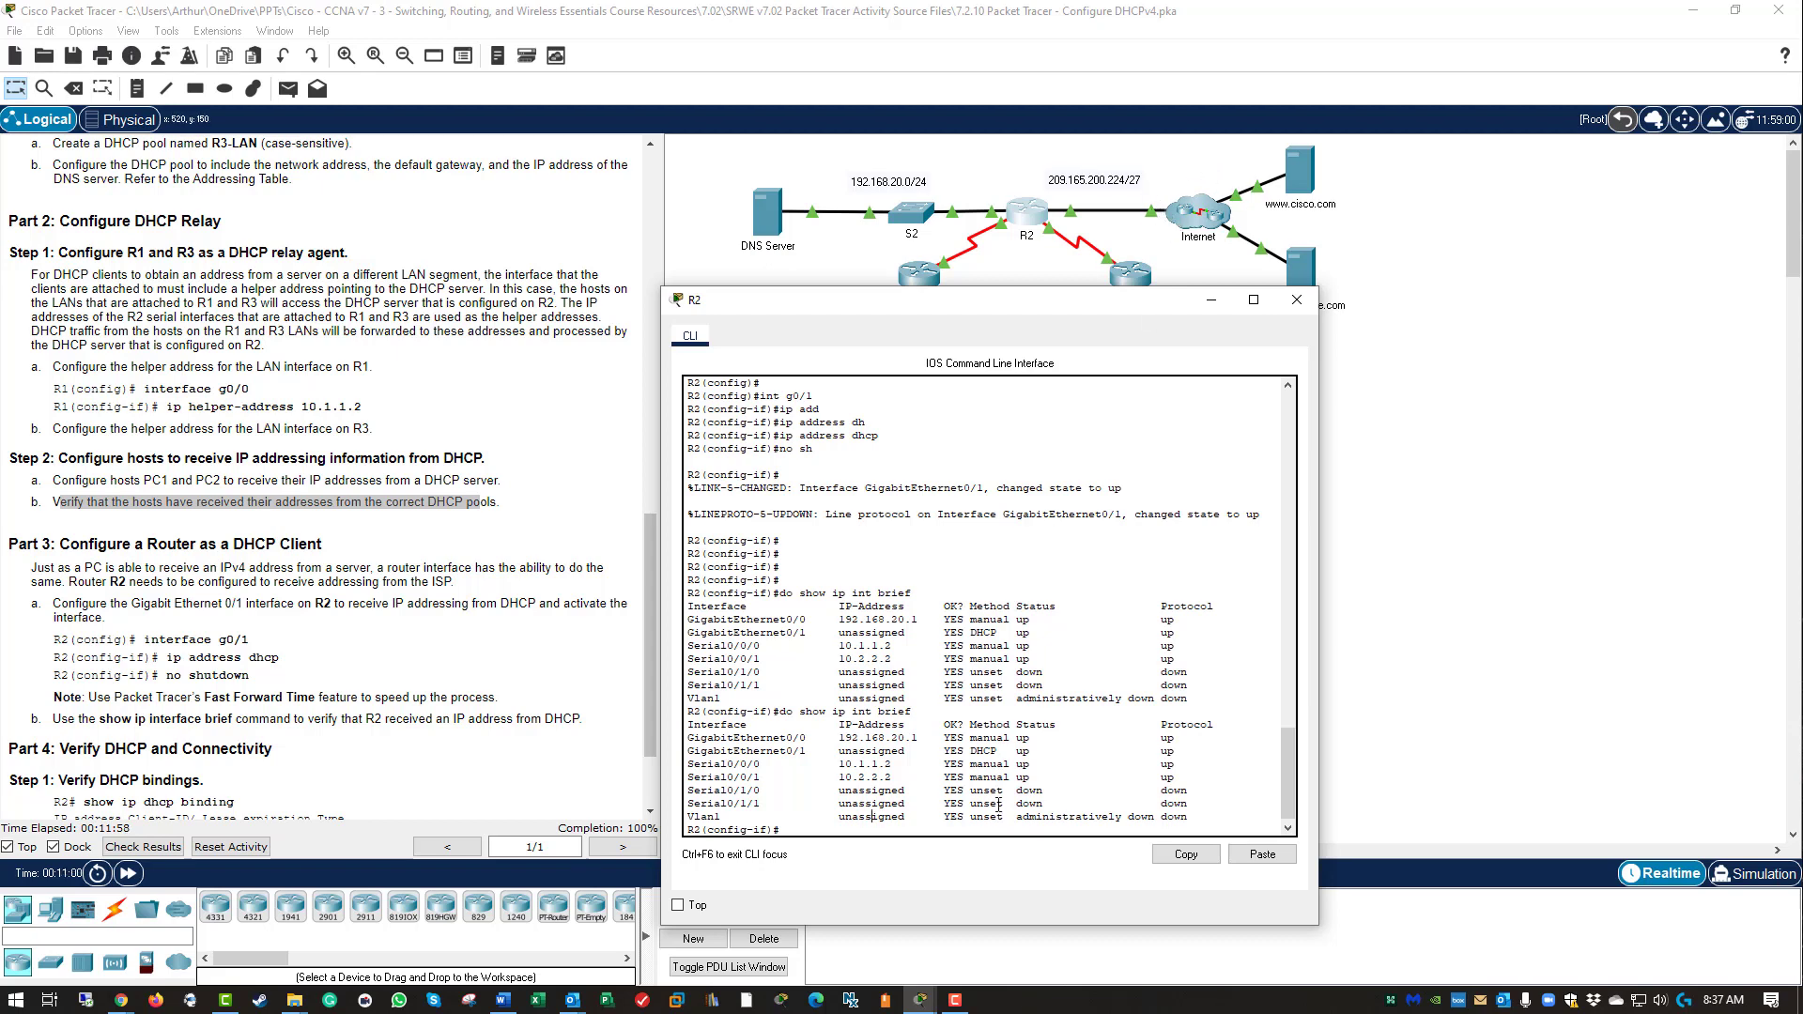
pyautogui.press('Return')
pyautogui.press('Return')
pyautogui.press('Return')
pyautogui.press('Return')
pyautogui.press('Return')
pyautogui.press('Return')
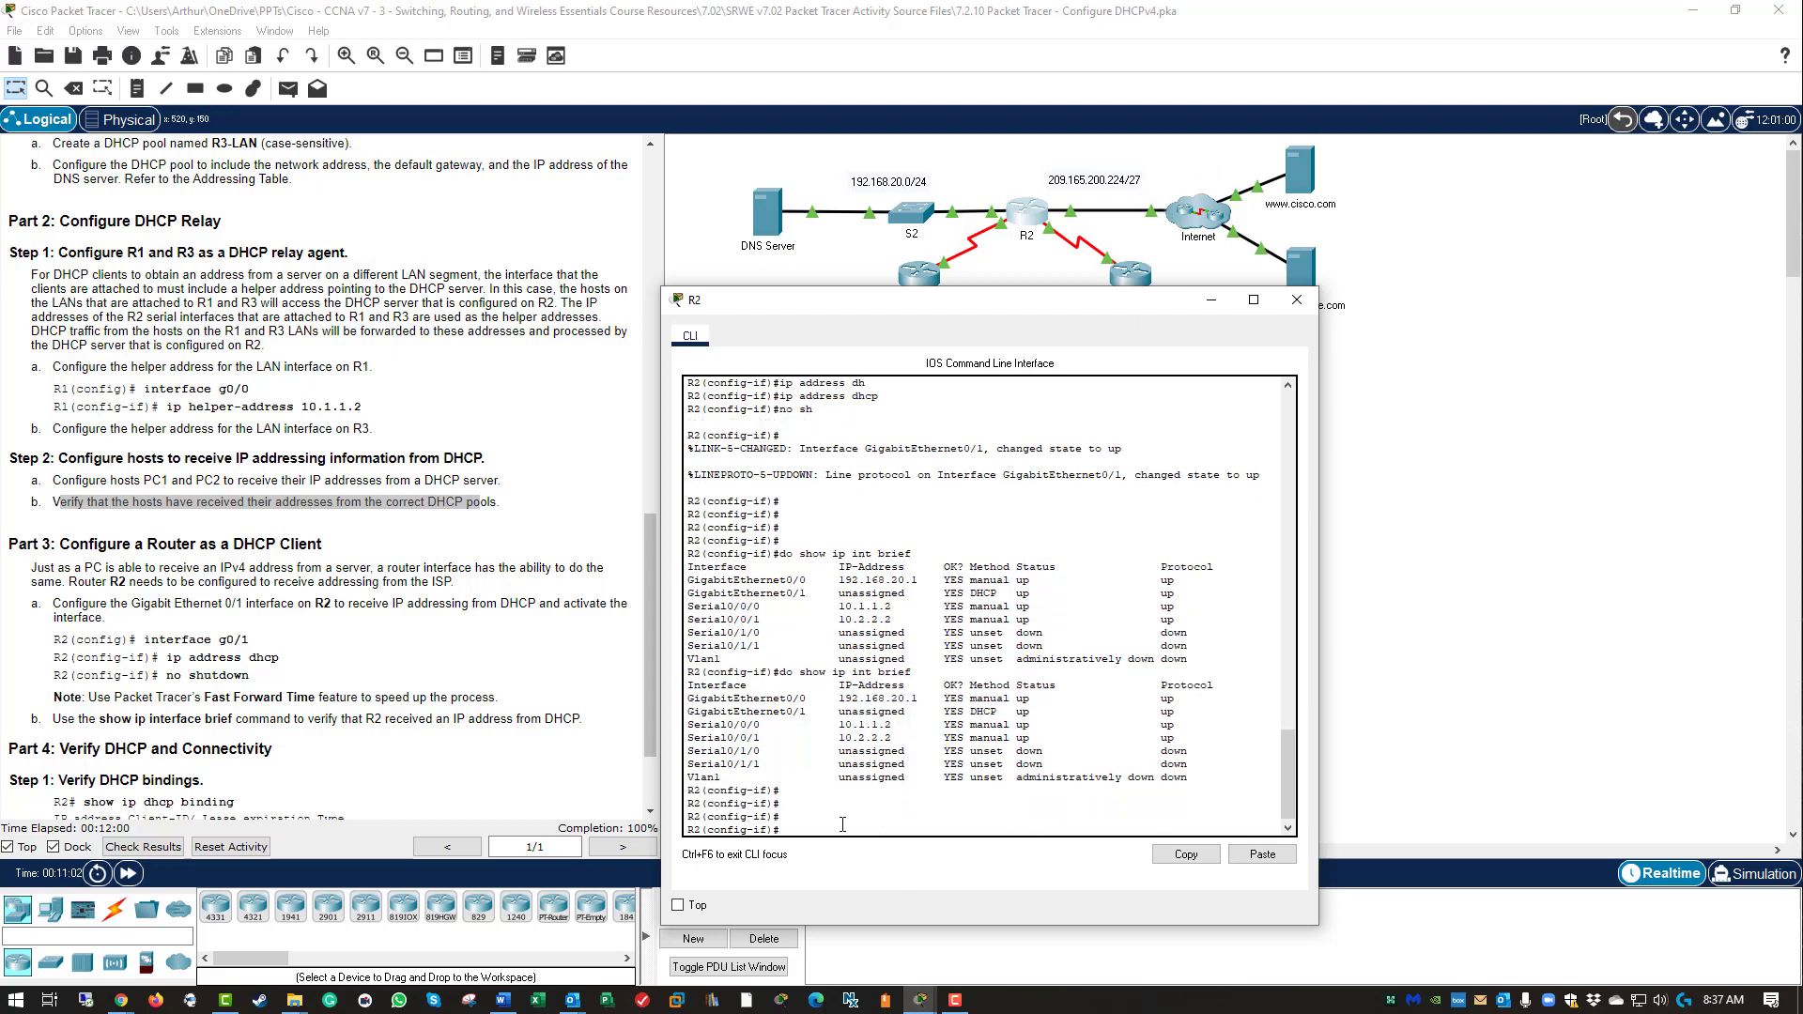
pyautogui.press('Up')
pyautogui.press('Return')
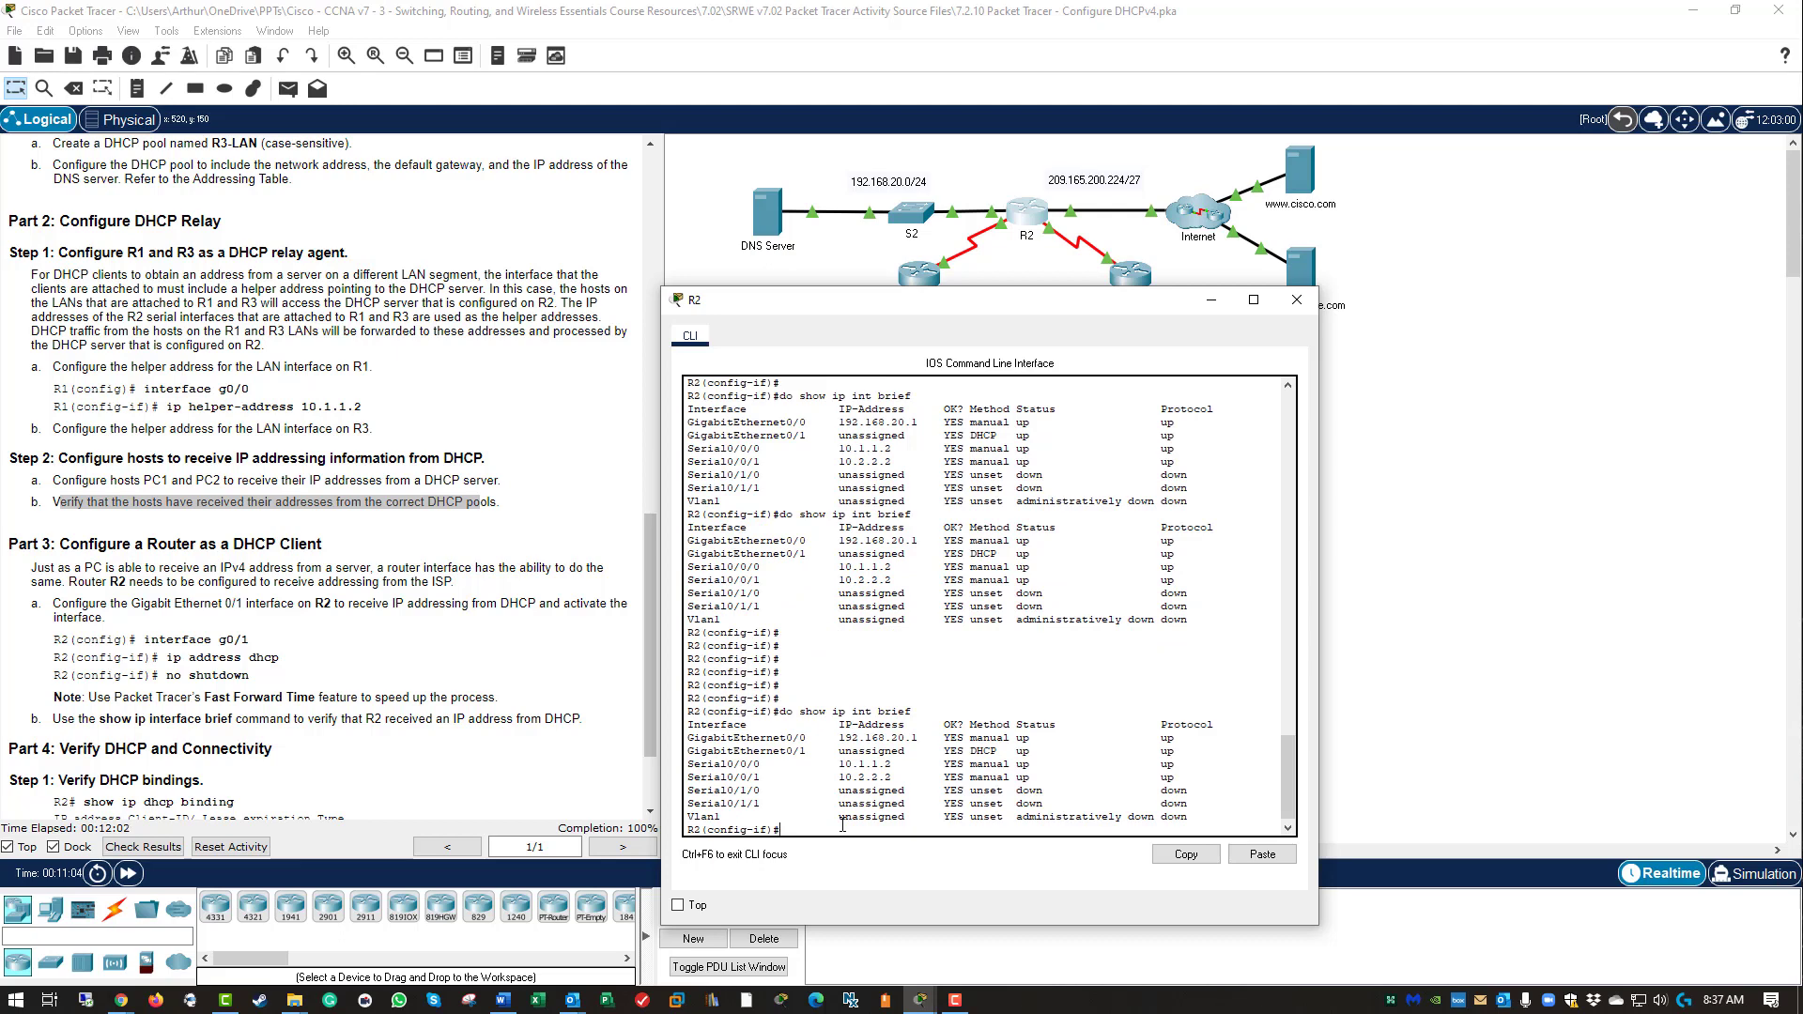
pyautogui.moveTo(687, 751); pyautogui.dragTo(1183, 751)
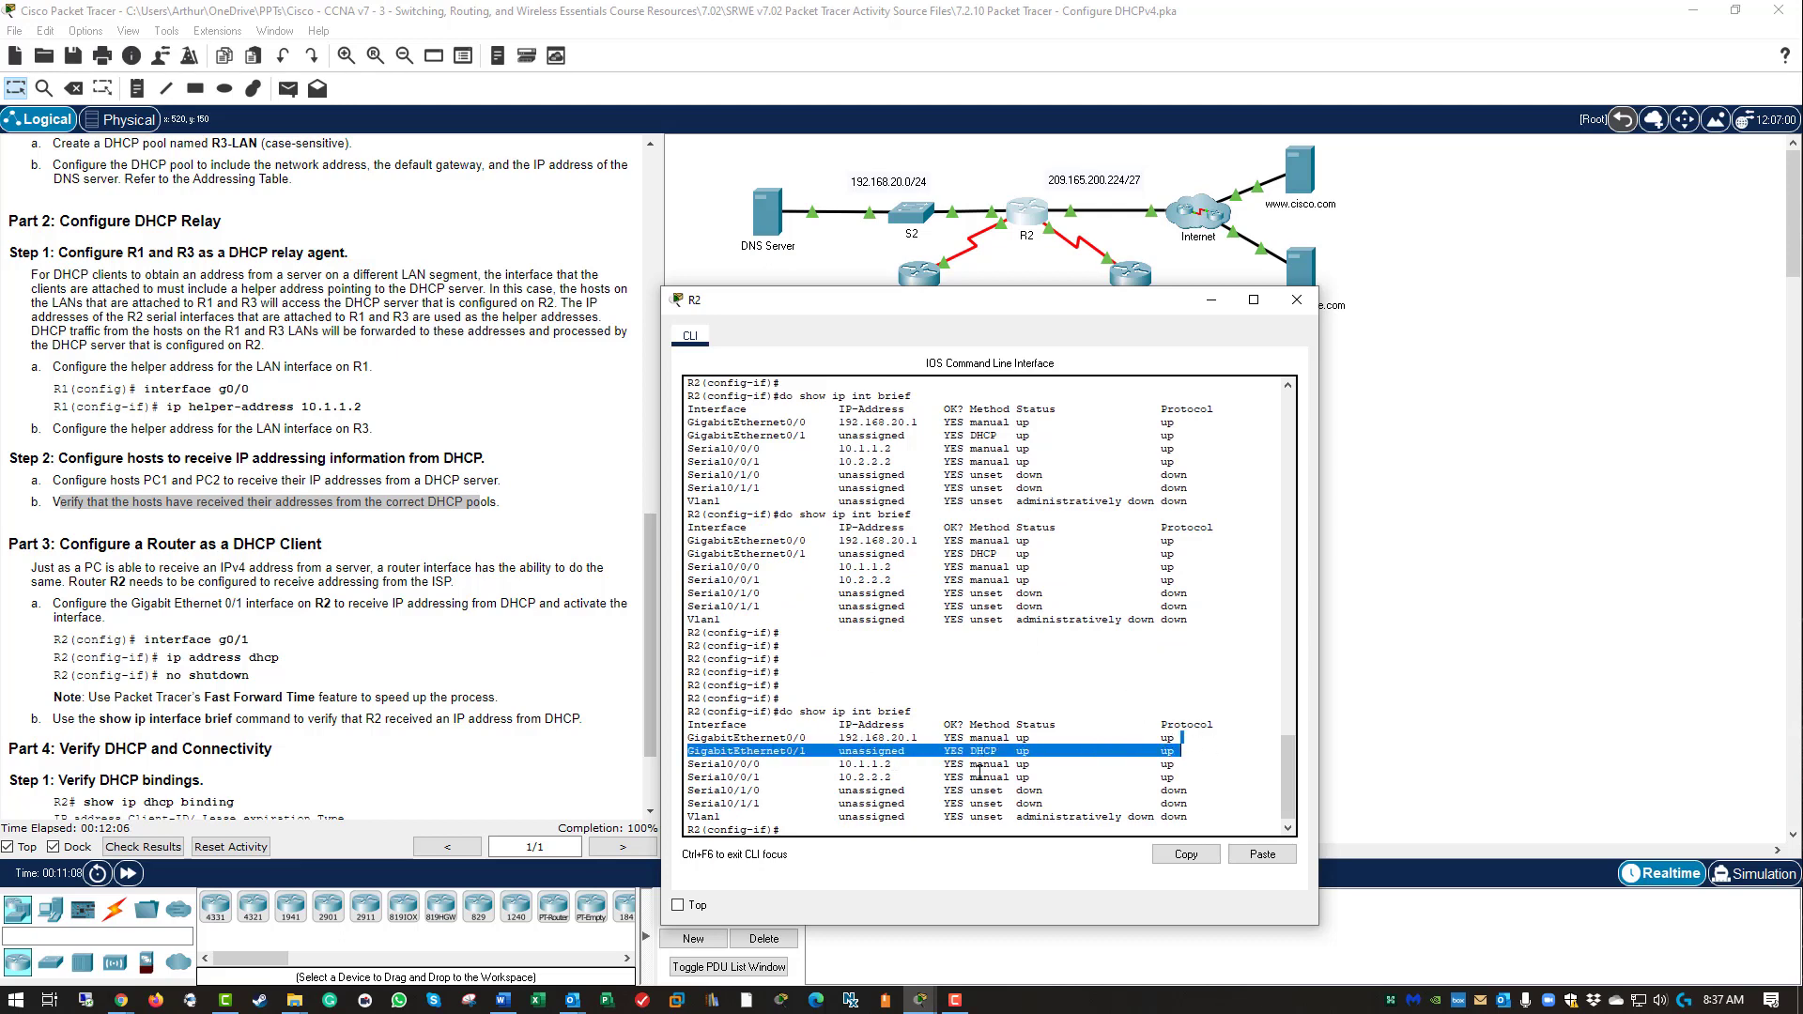
pyautogui.click(894, 742)
pyautogui.press('Return')
pyautogui.press('Return')
pyautogui.press('Return')
pyautogui.press('Return')
pyautogui.press('Up')
pyautogui.press('Return')
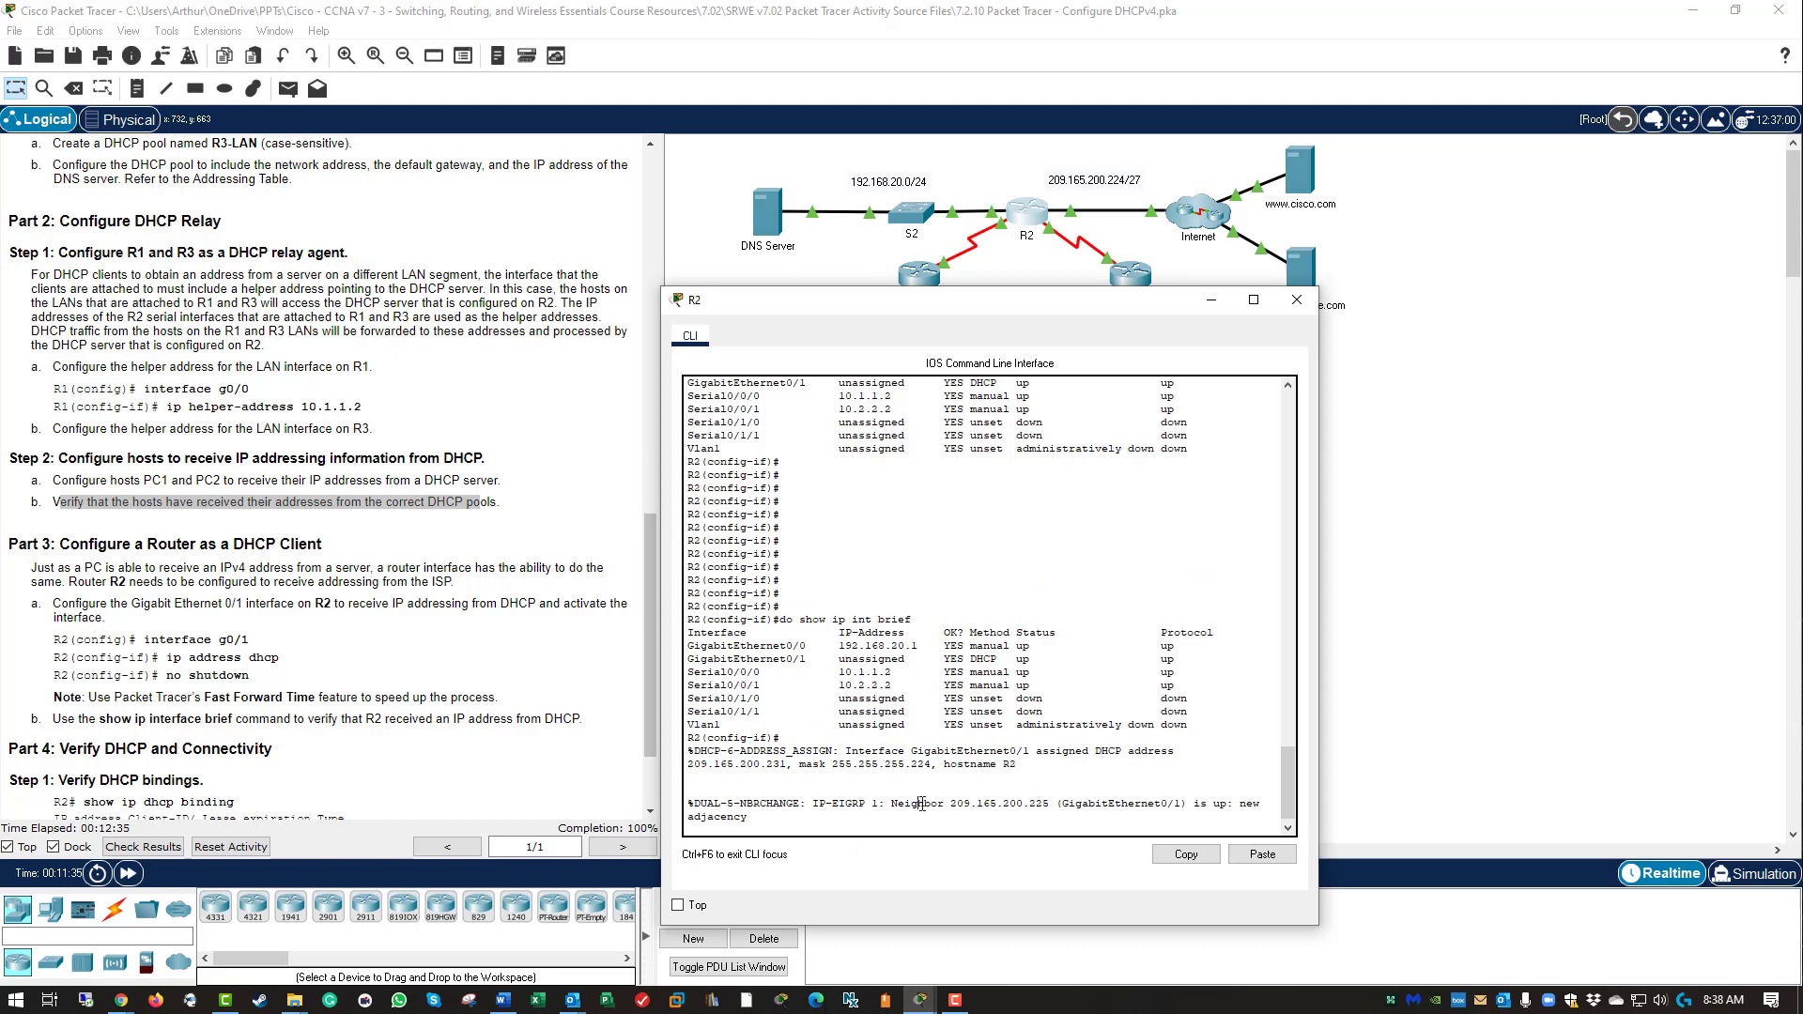
pyautogui.press('Return')
pyautogui.press('Return')
pyautogui.press('Return')
pyautogui.press('Return')
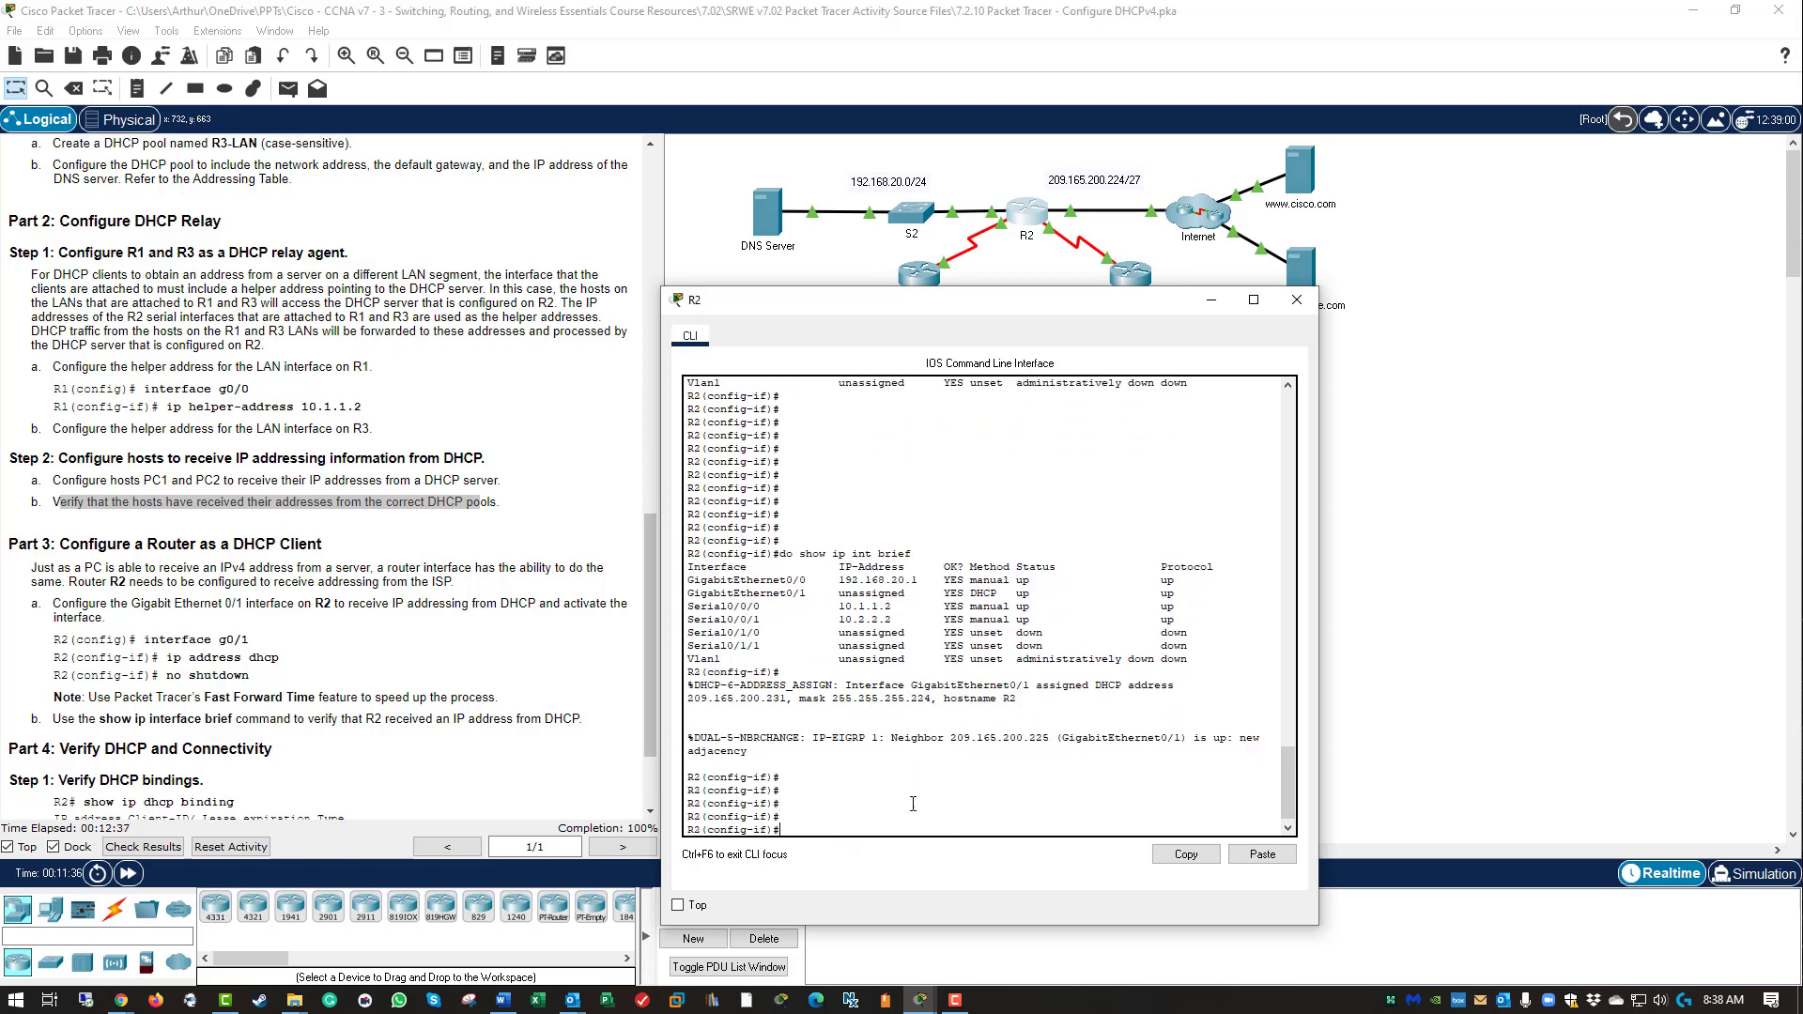
pyautogui.press('Up')
pyautogui.press('Return')
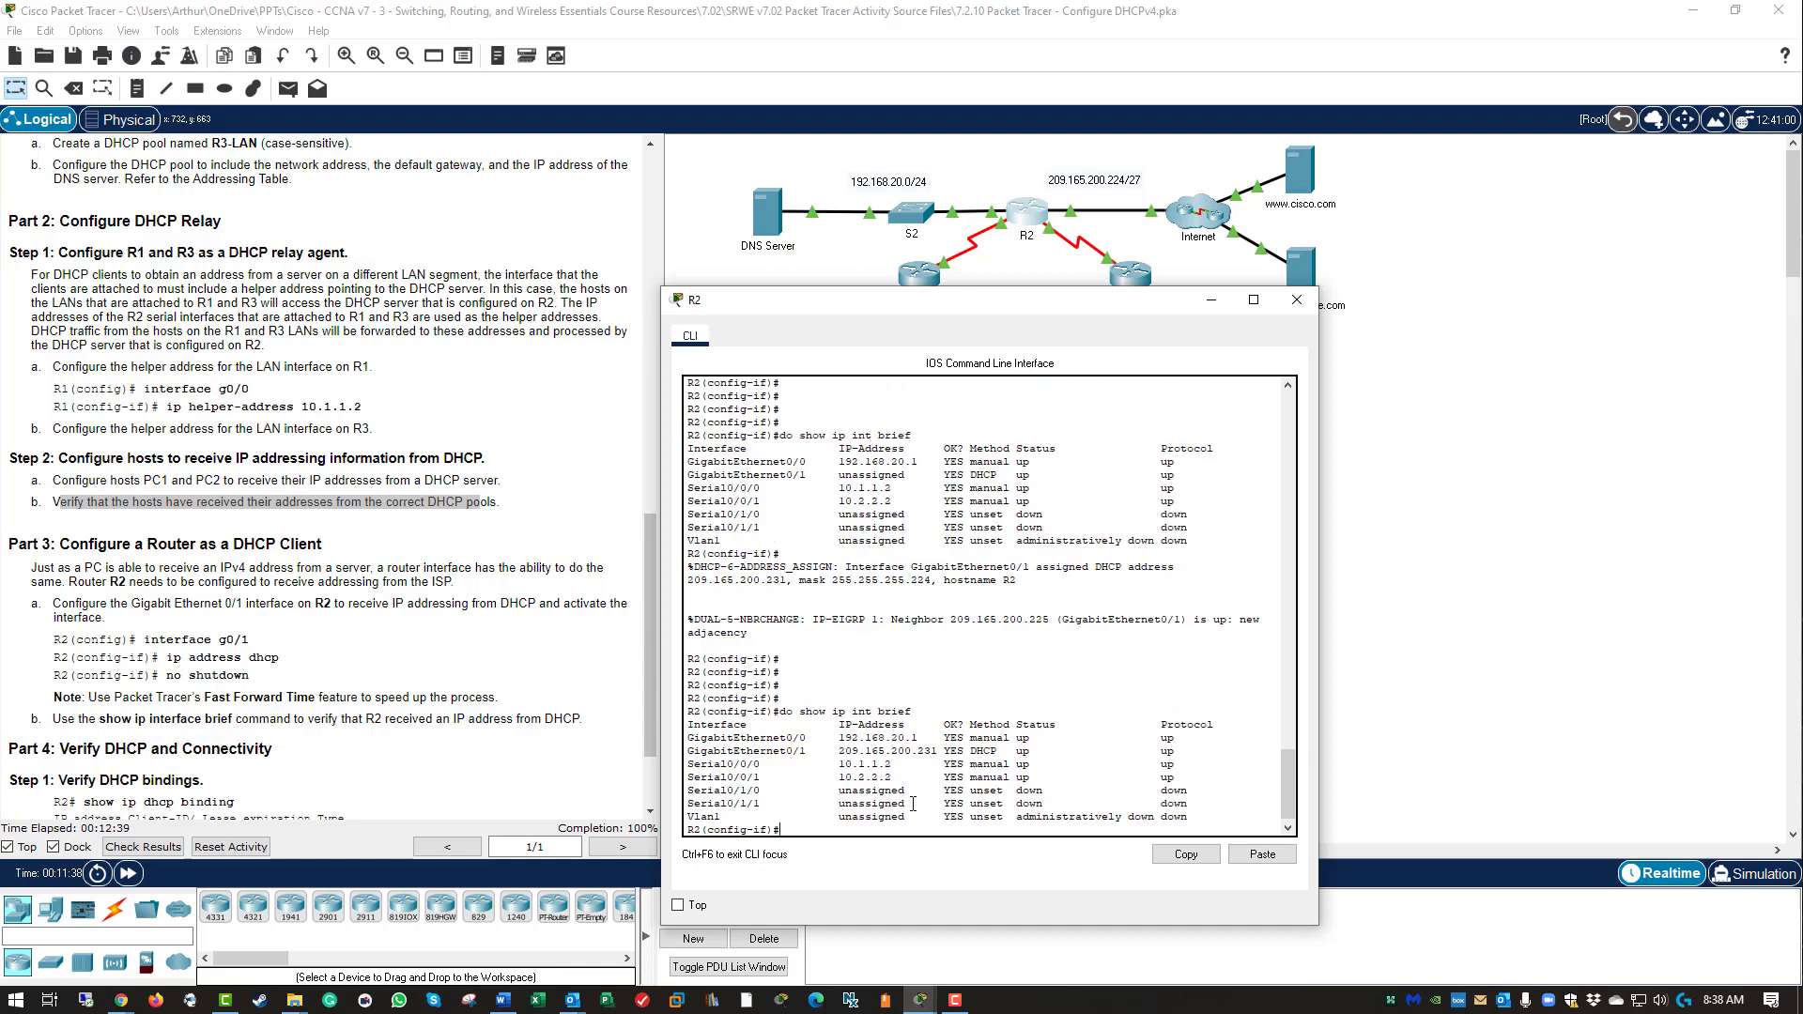
pyautogui.moveTo(842, 751); pyautogui.dragTo(1183, 751)
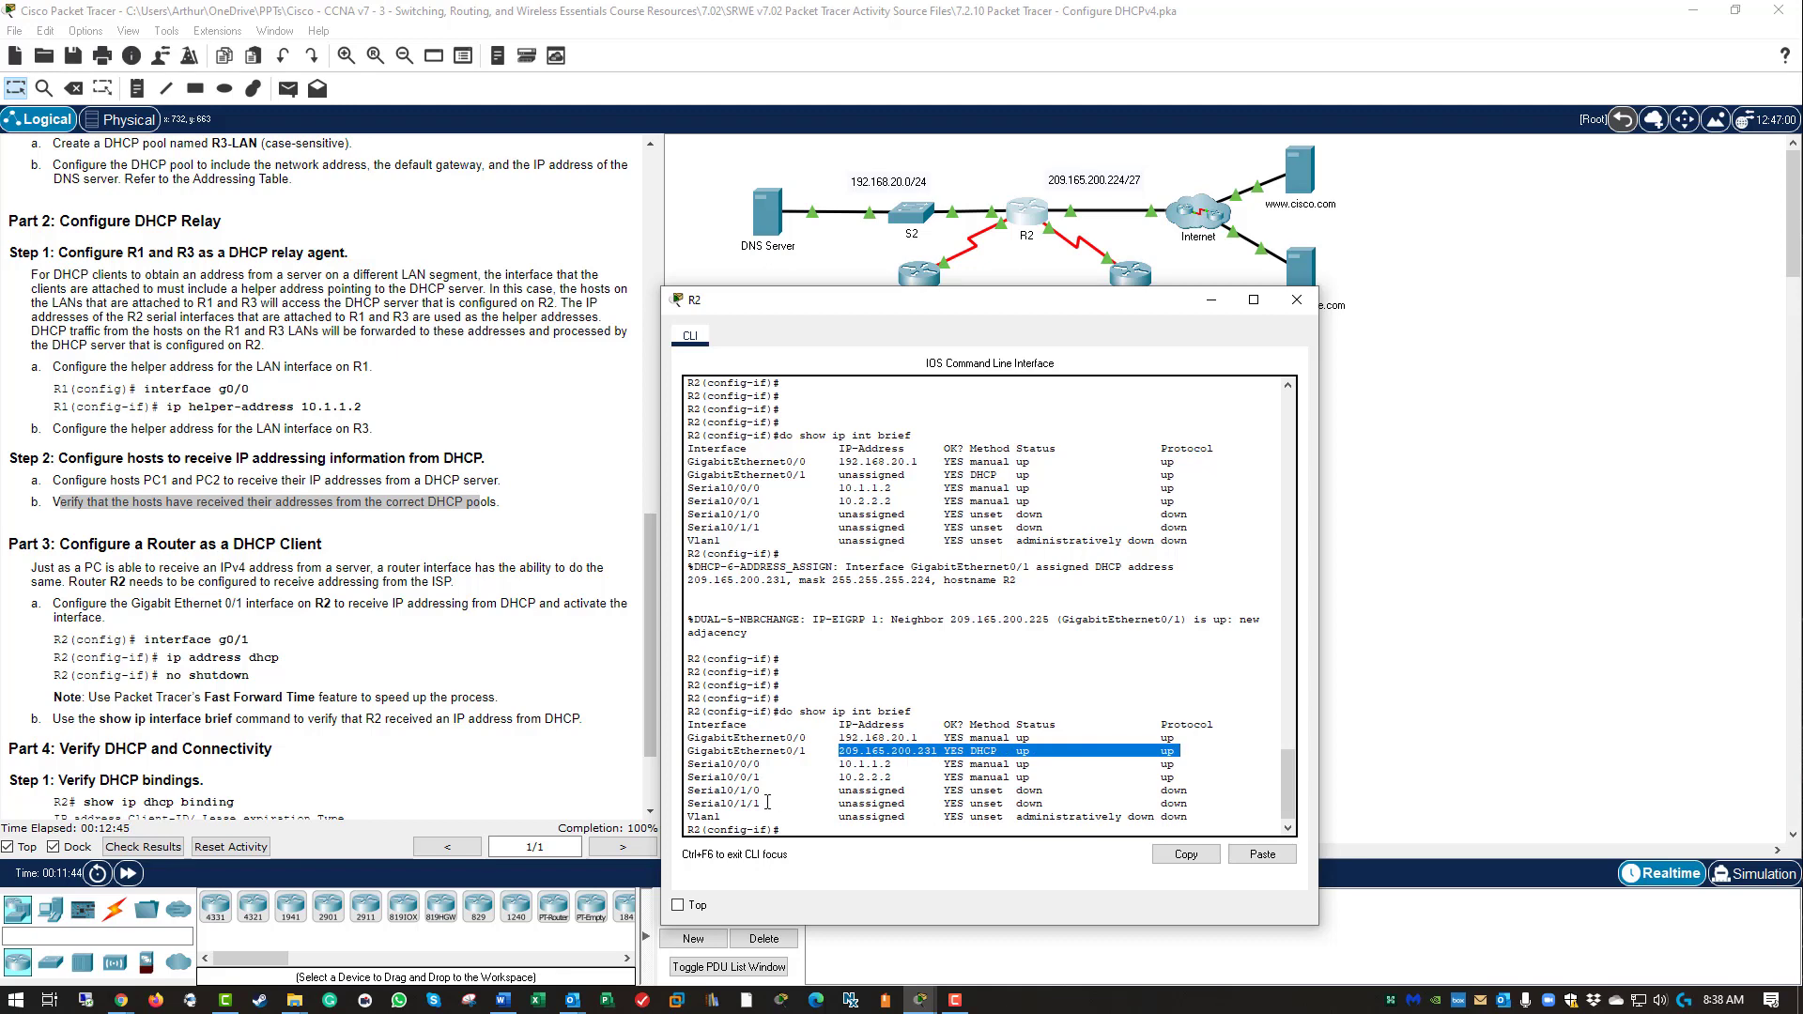
# Reopen R2's CLI and leave configuration mode with 'end'.
pyautogui.click(1297, 299)
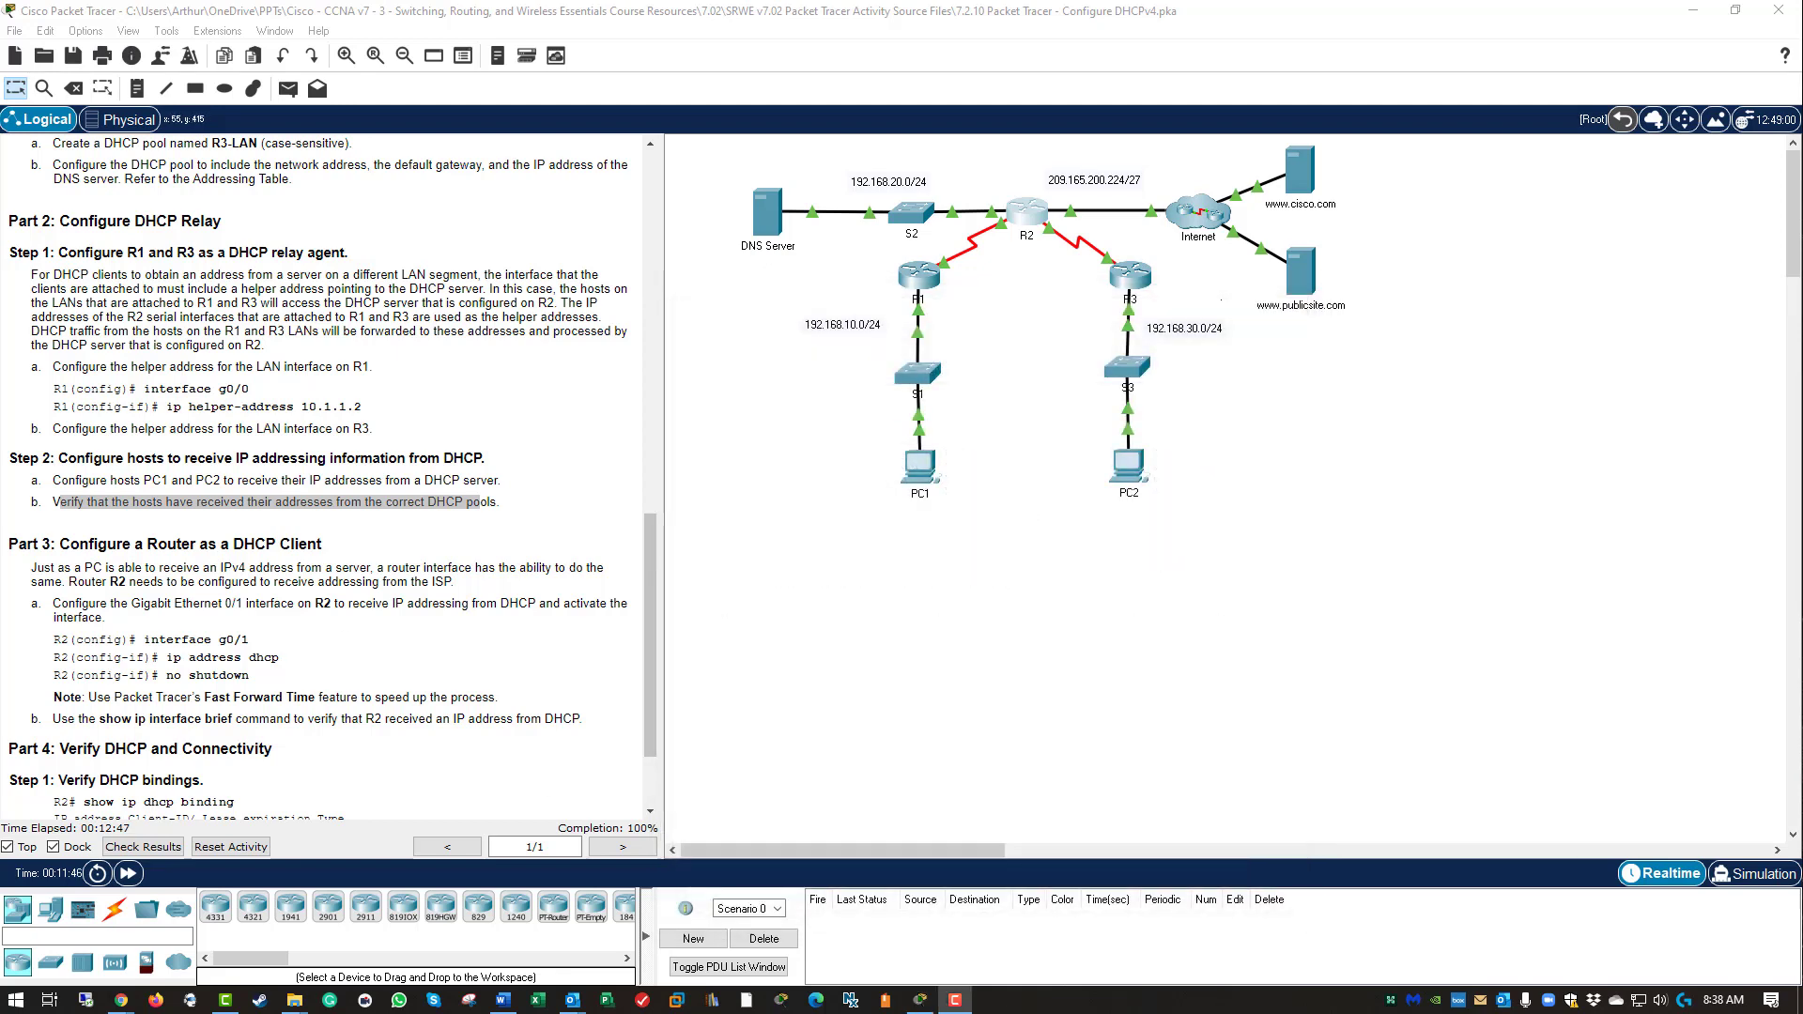
pyautogui.scroll(-3, 270, 603)
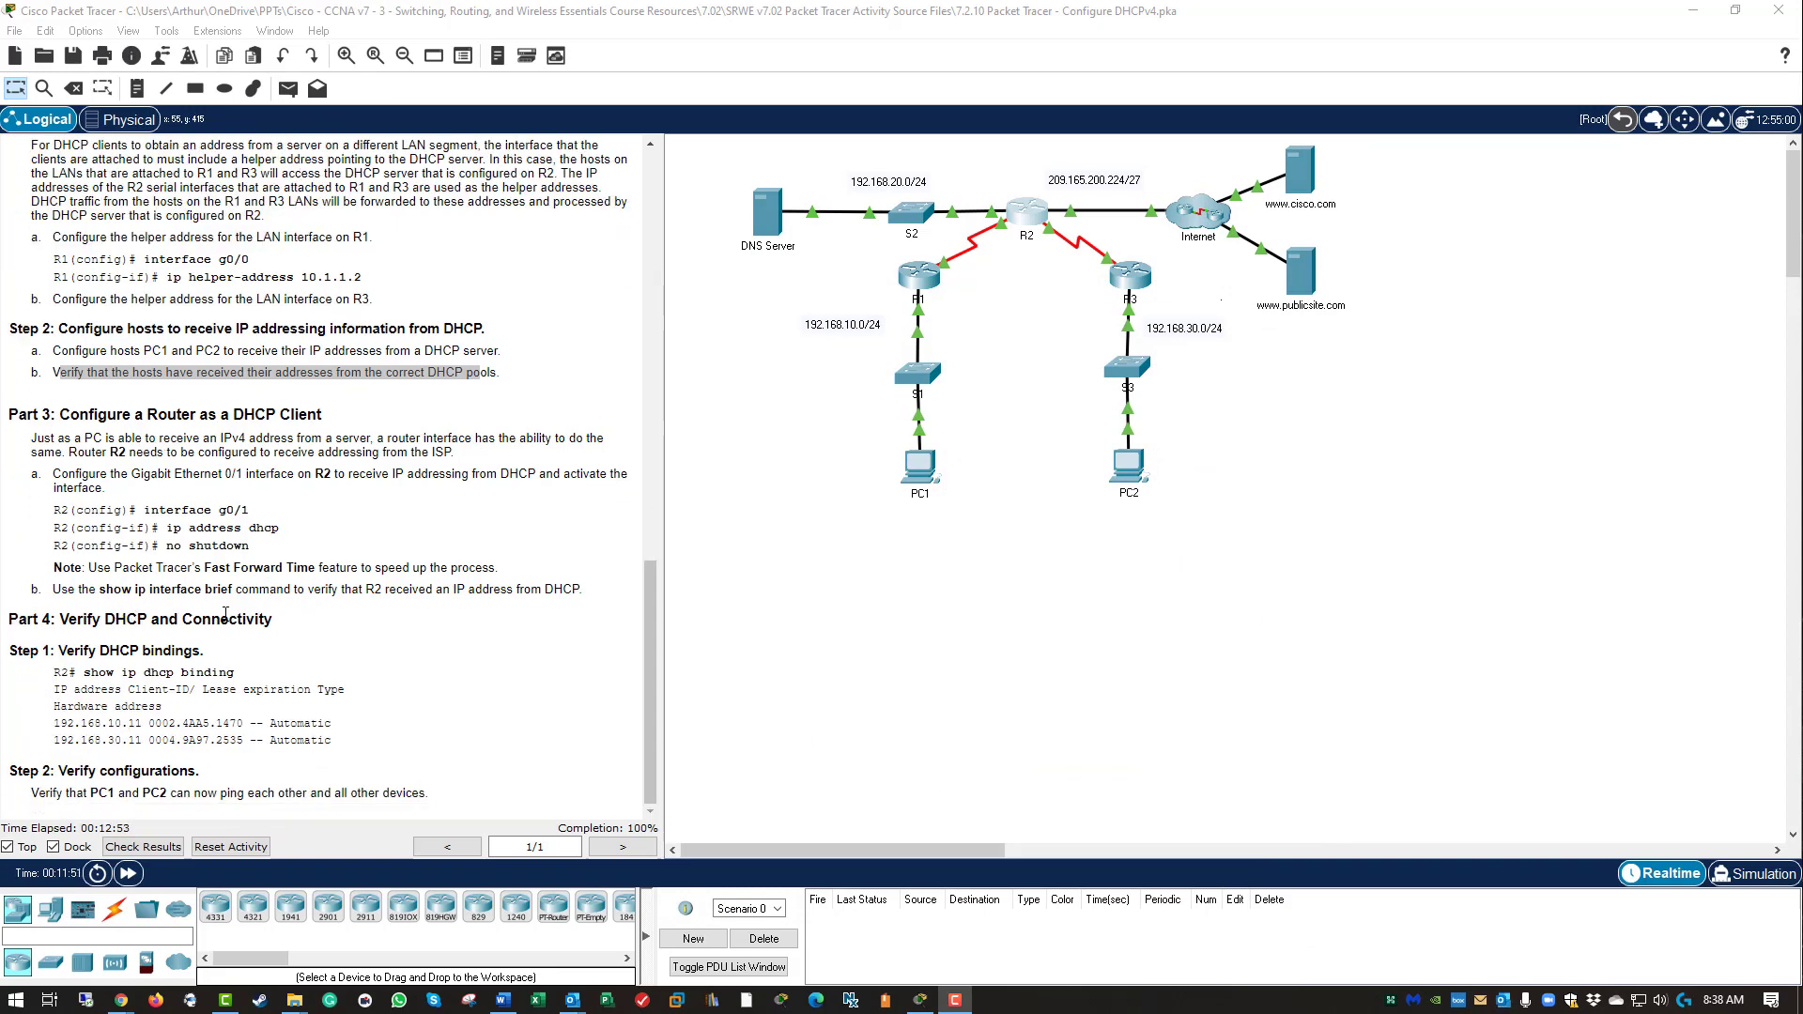
pyautogui.click(1015, 227)
pyautogui.click(1015, 226)
pyautogui.press('Return')
pyautogui.press('Return')
pyautogui.press('Return')
pyautogui.press('Return')
pyautogui.press('Return')
pyautogui.press('Return')
pyautogui.press('Return')
pyautogui.press('Return')
pyautogui.press('Return')
pyautogui.press('Return')
pyautogui.press('Return')
pyautogui.press('Return')
pyautogui.press('Return')
pyautogui.press('Return')
pyautogui.press('Return')
pyautogui.press('Return')
pyautogui.press('Return')
pyautogui.press('Return')
pyautogui.press('Return')
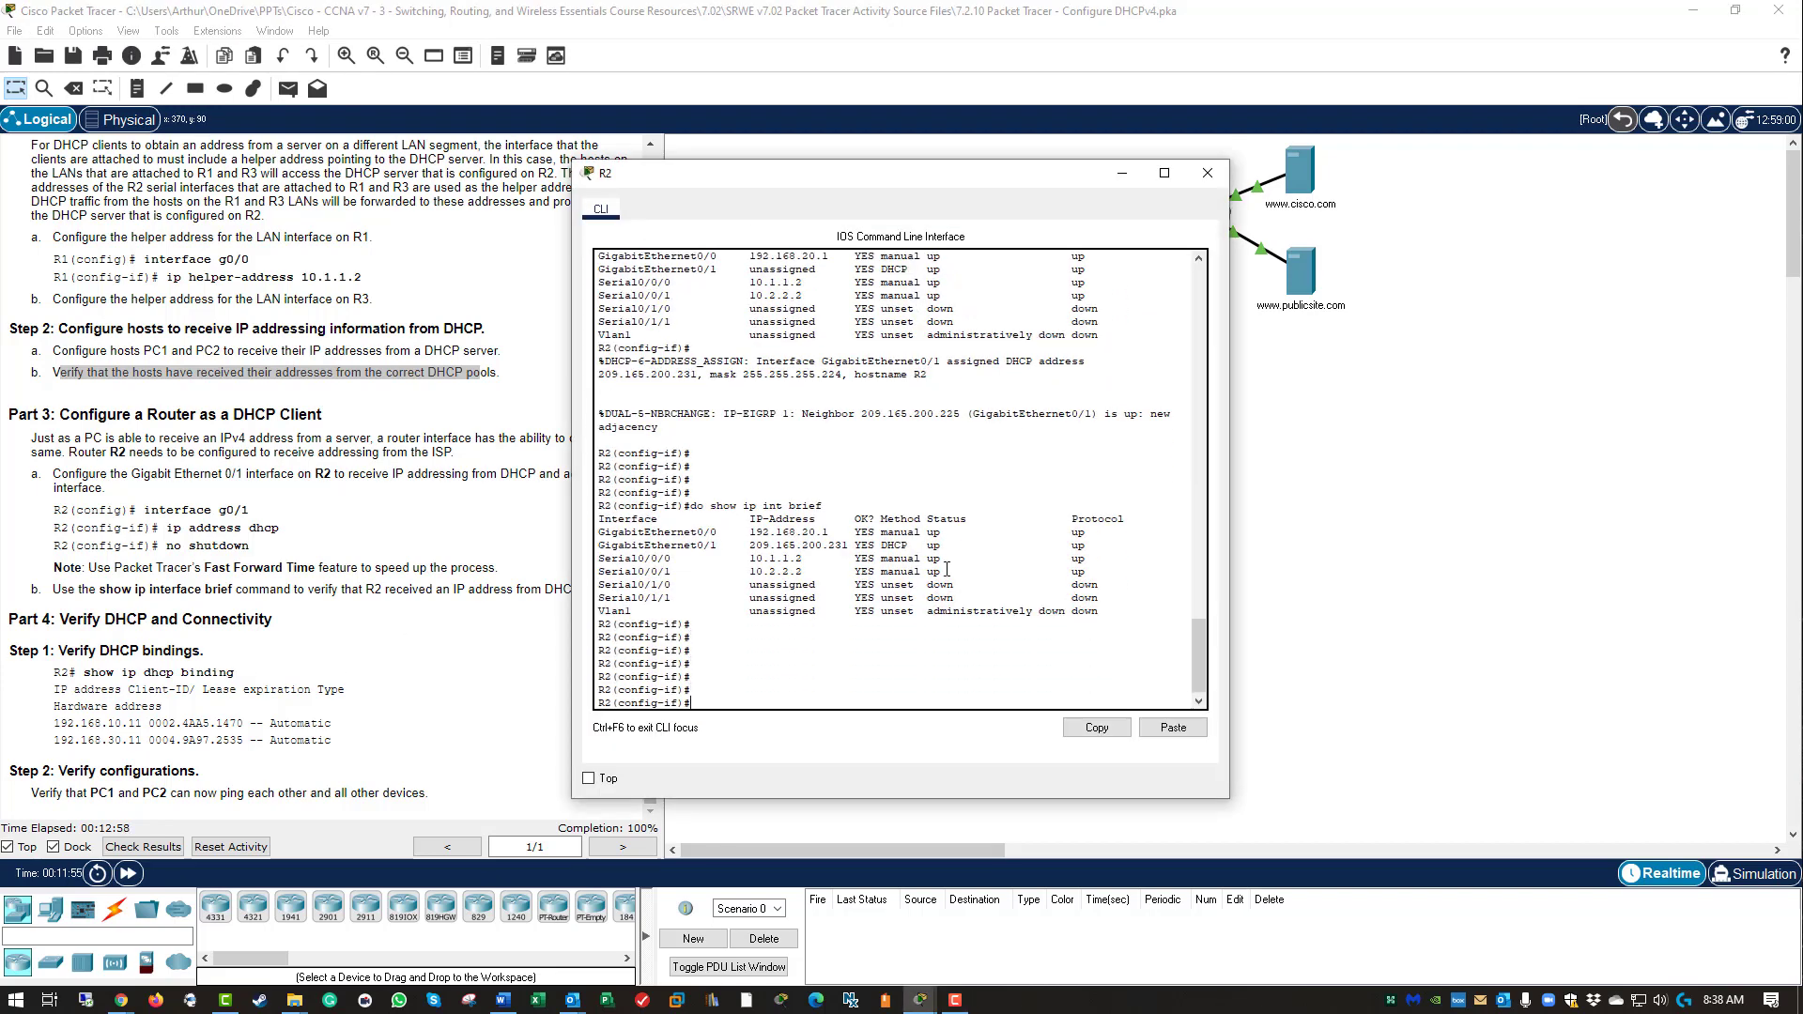
pyautogui.write('end')
pyautogui.press('Return')
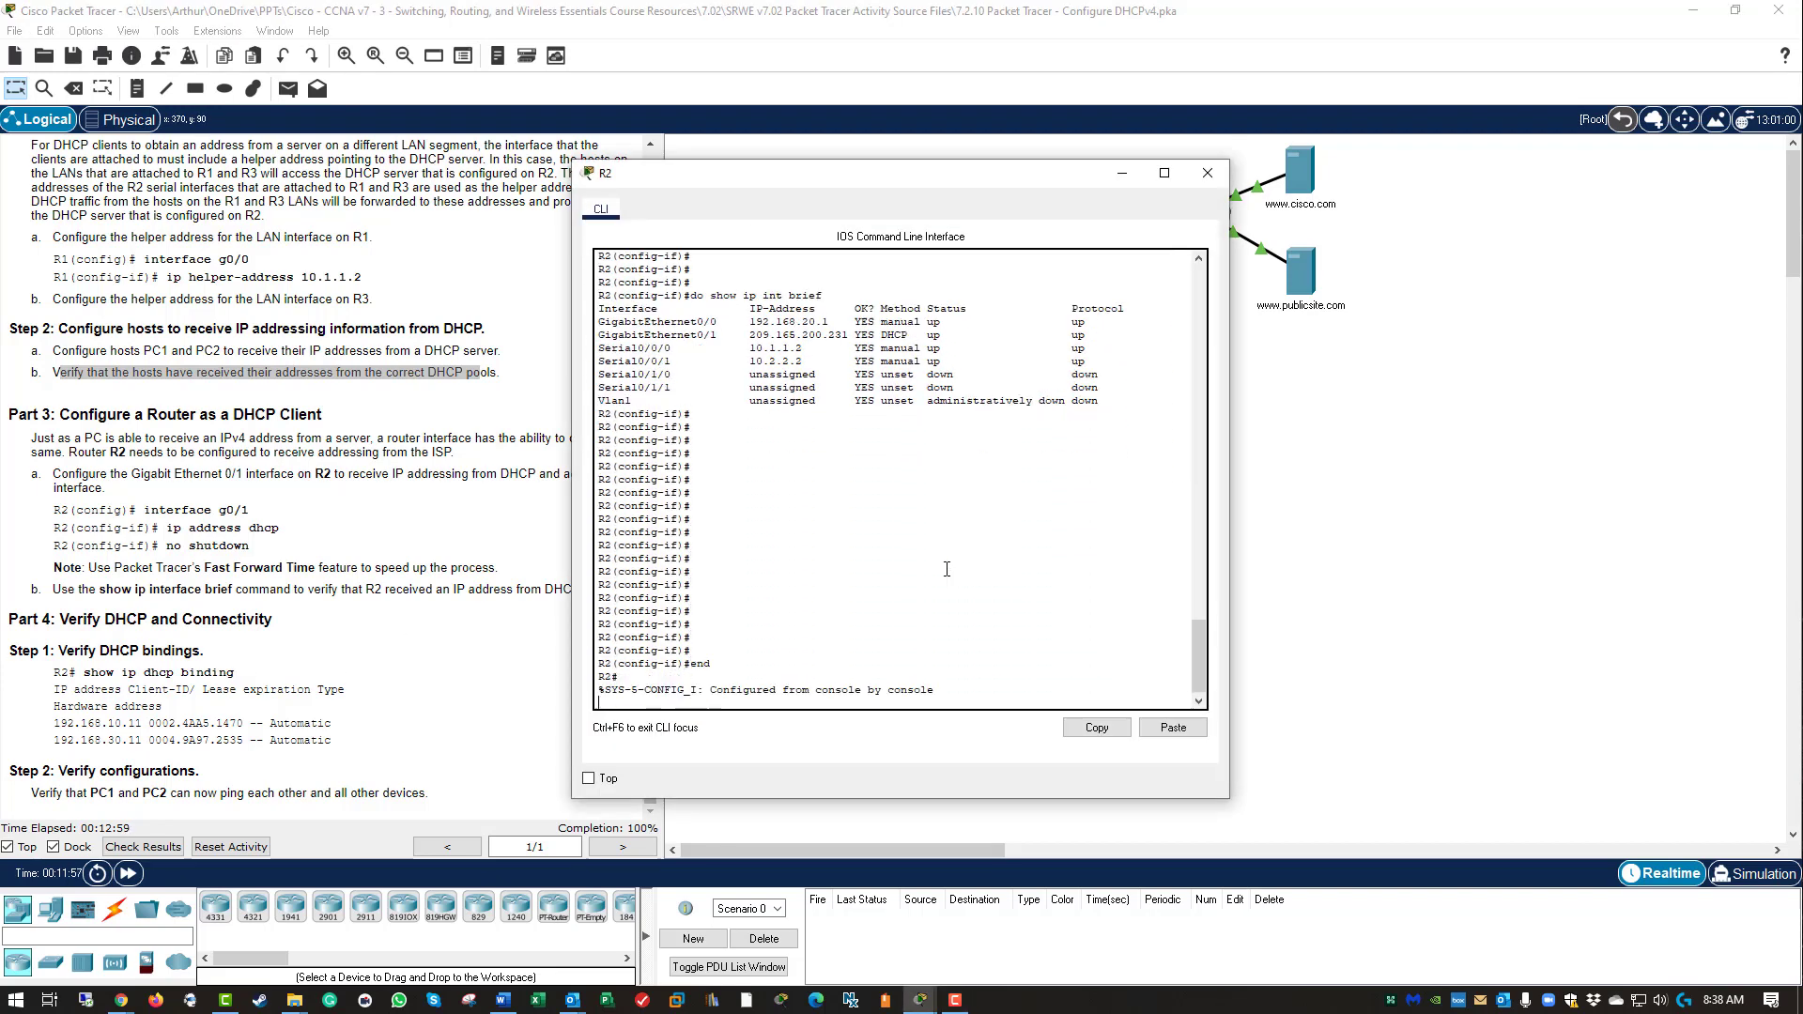
# Run 'show ip dhcp binding' to confirm leases 192.168.10.11 and 192.168.30.11, then close R2.
pyautogui.press('Return')
pyautogui.press('Return')
pyautogui.press('Return')
pyautogui.press('Return')
pyautogui.press('Return')
pyautogui.write('show')
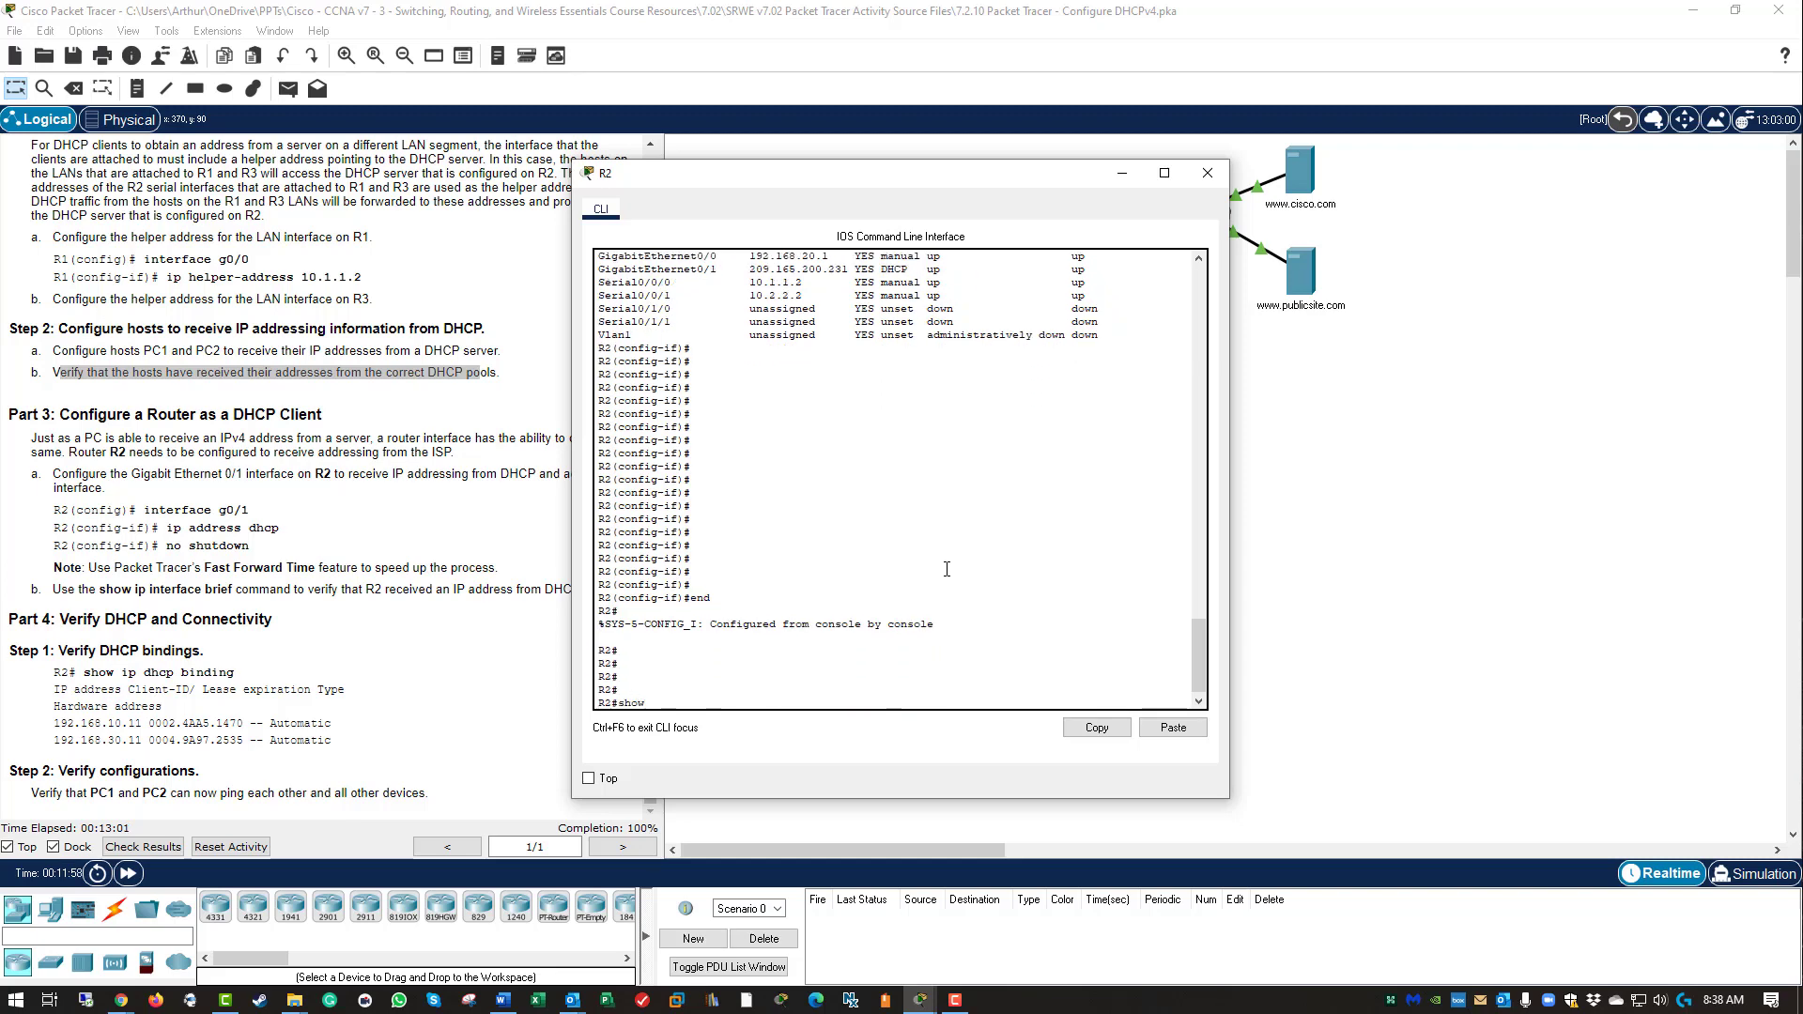
pyautogui.write(' ip dh')
pyautogui.press('Tab')
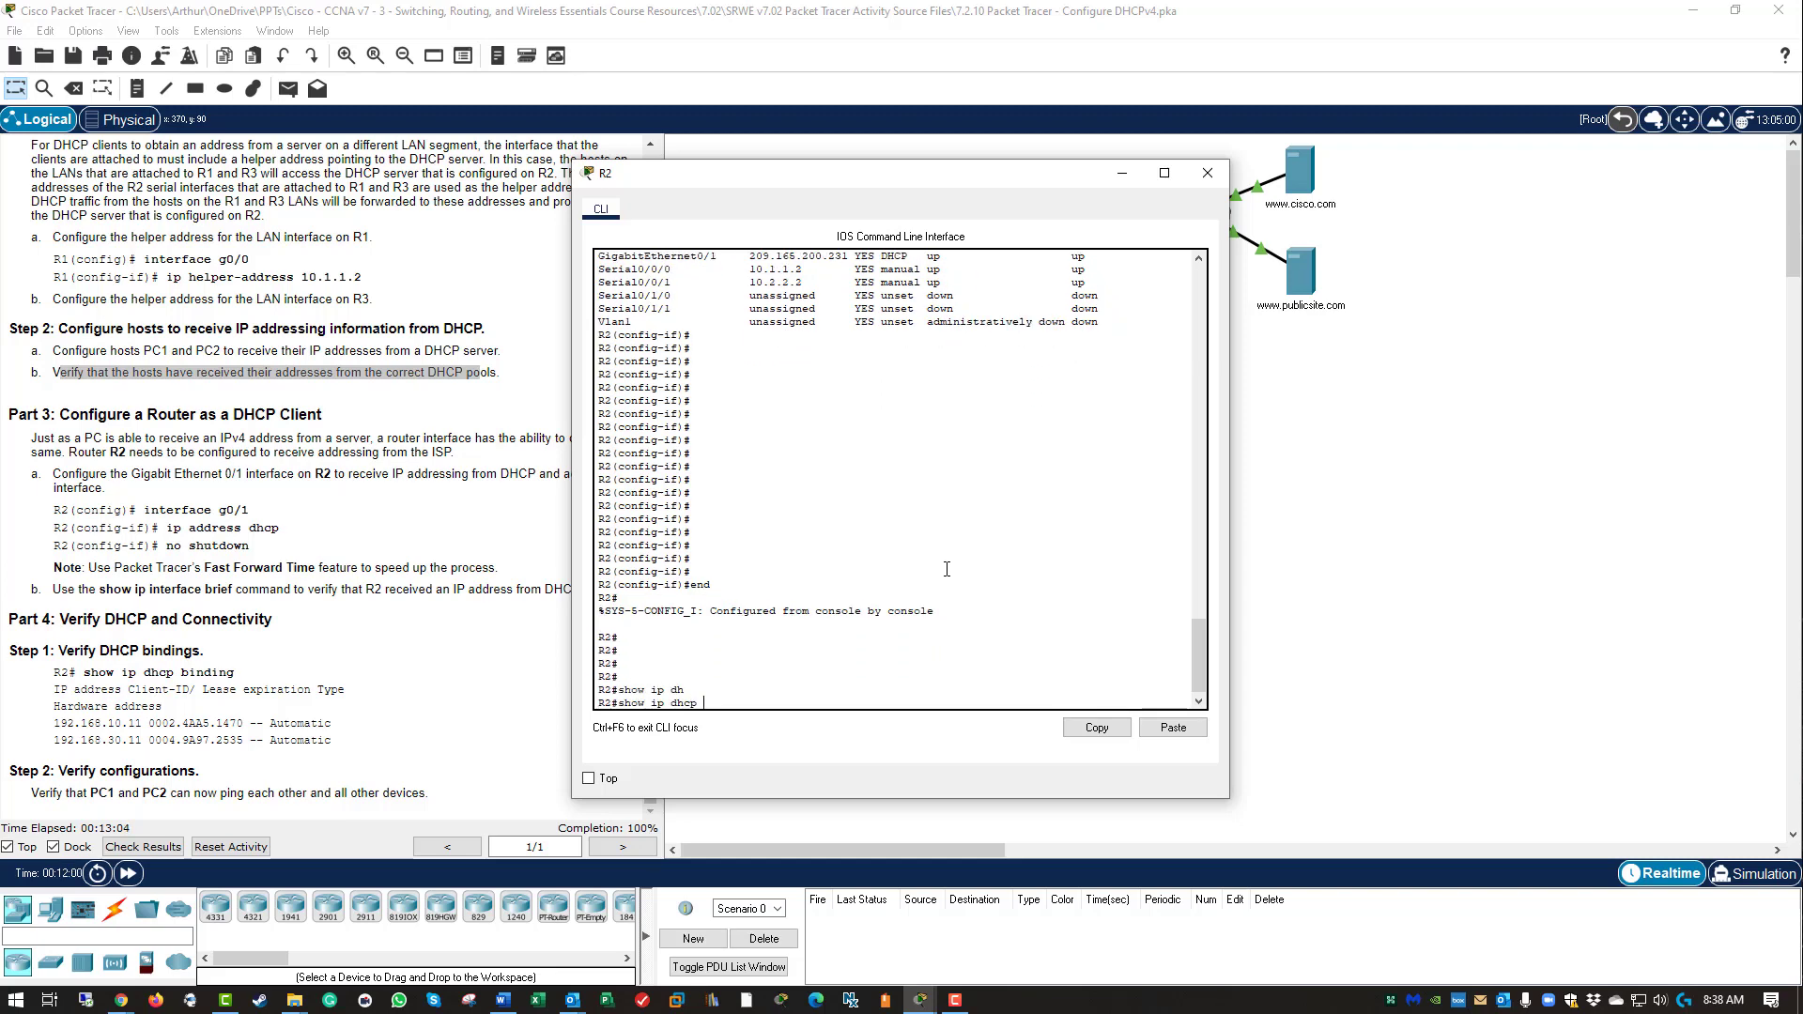
pyautogui.write('b')
pyautogui.press('Tab')
pyautogui.press('Return')
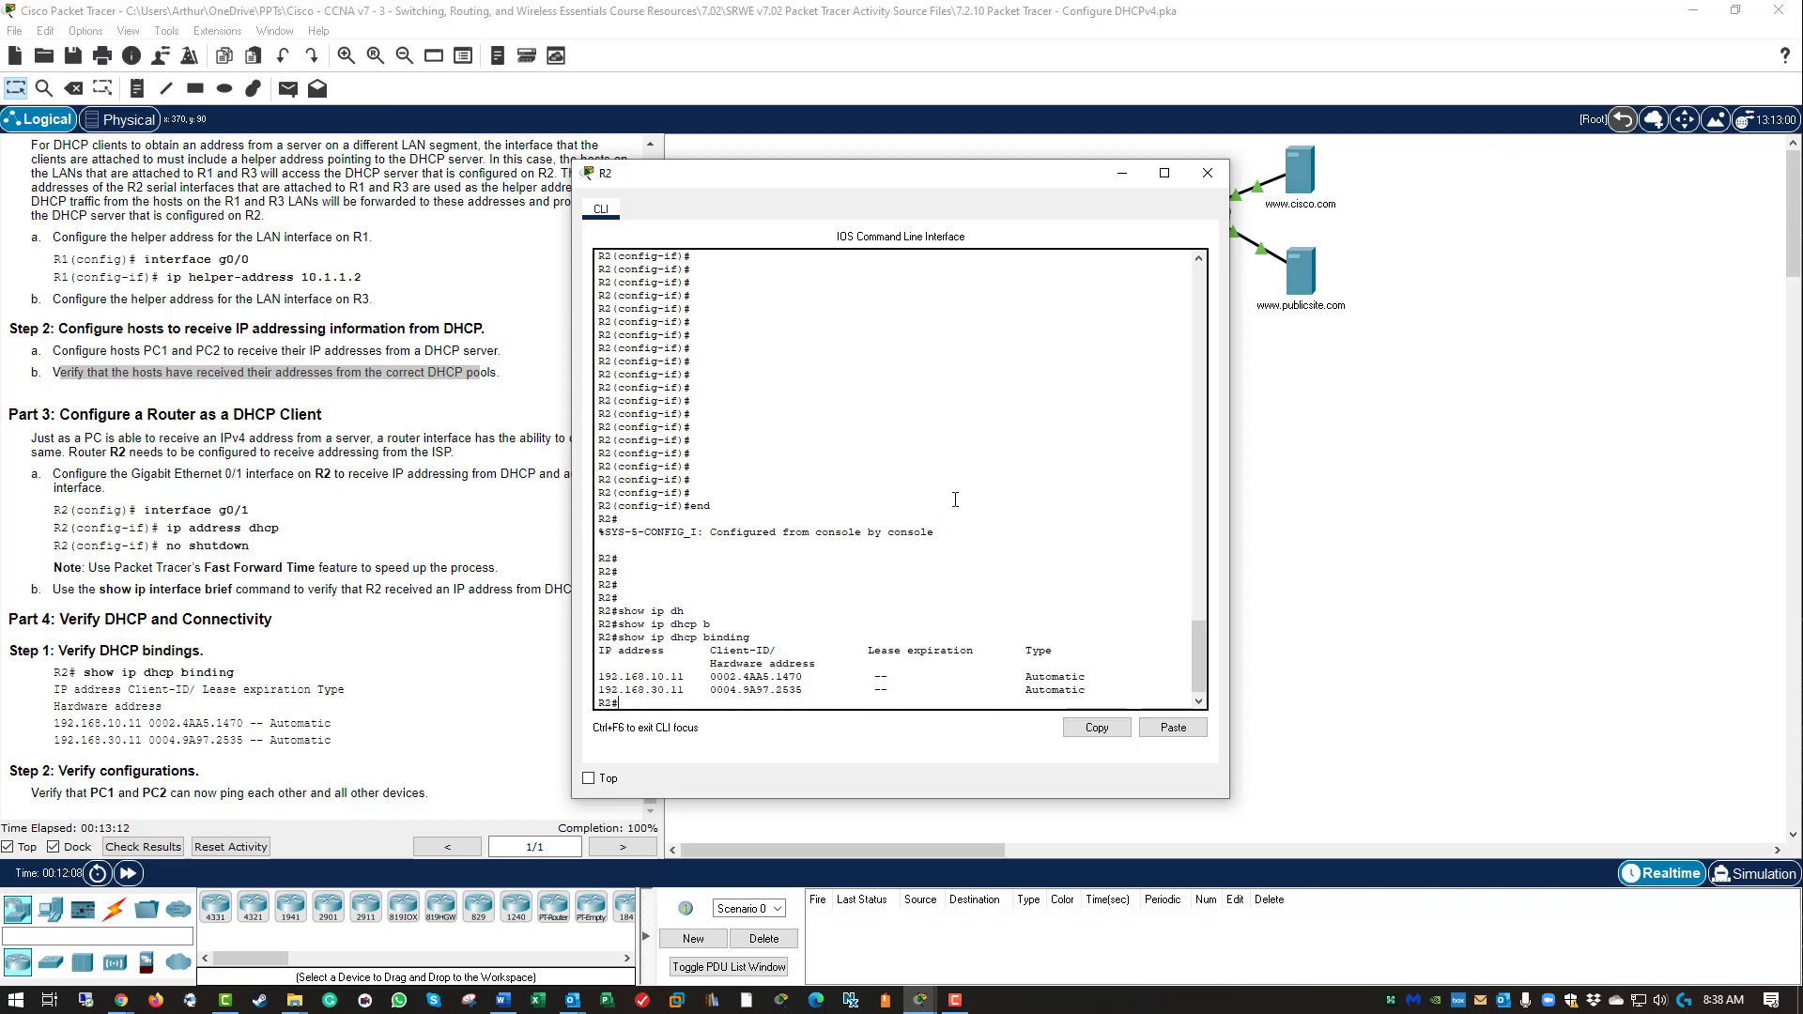
pyautogui.click(1207, 173)
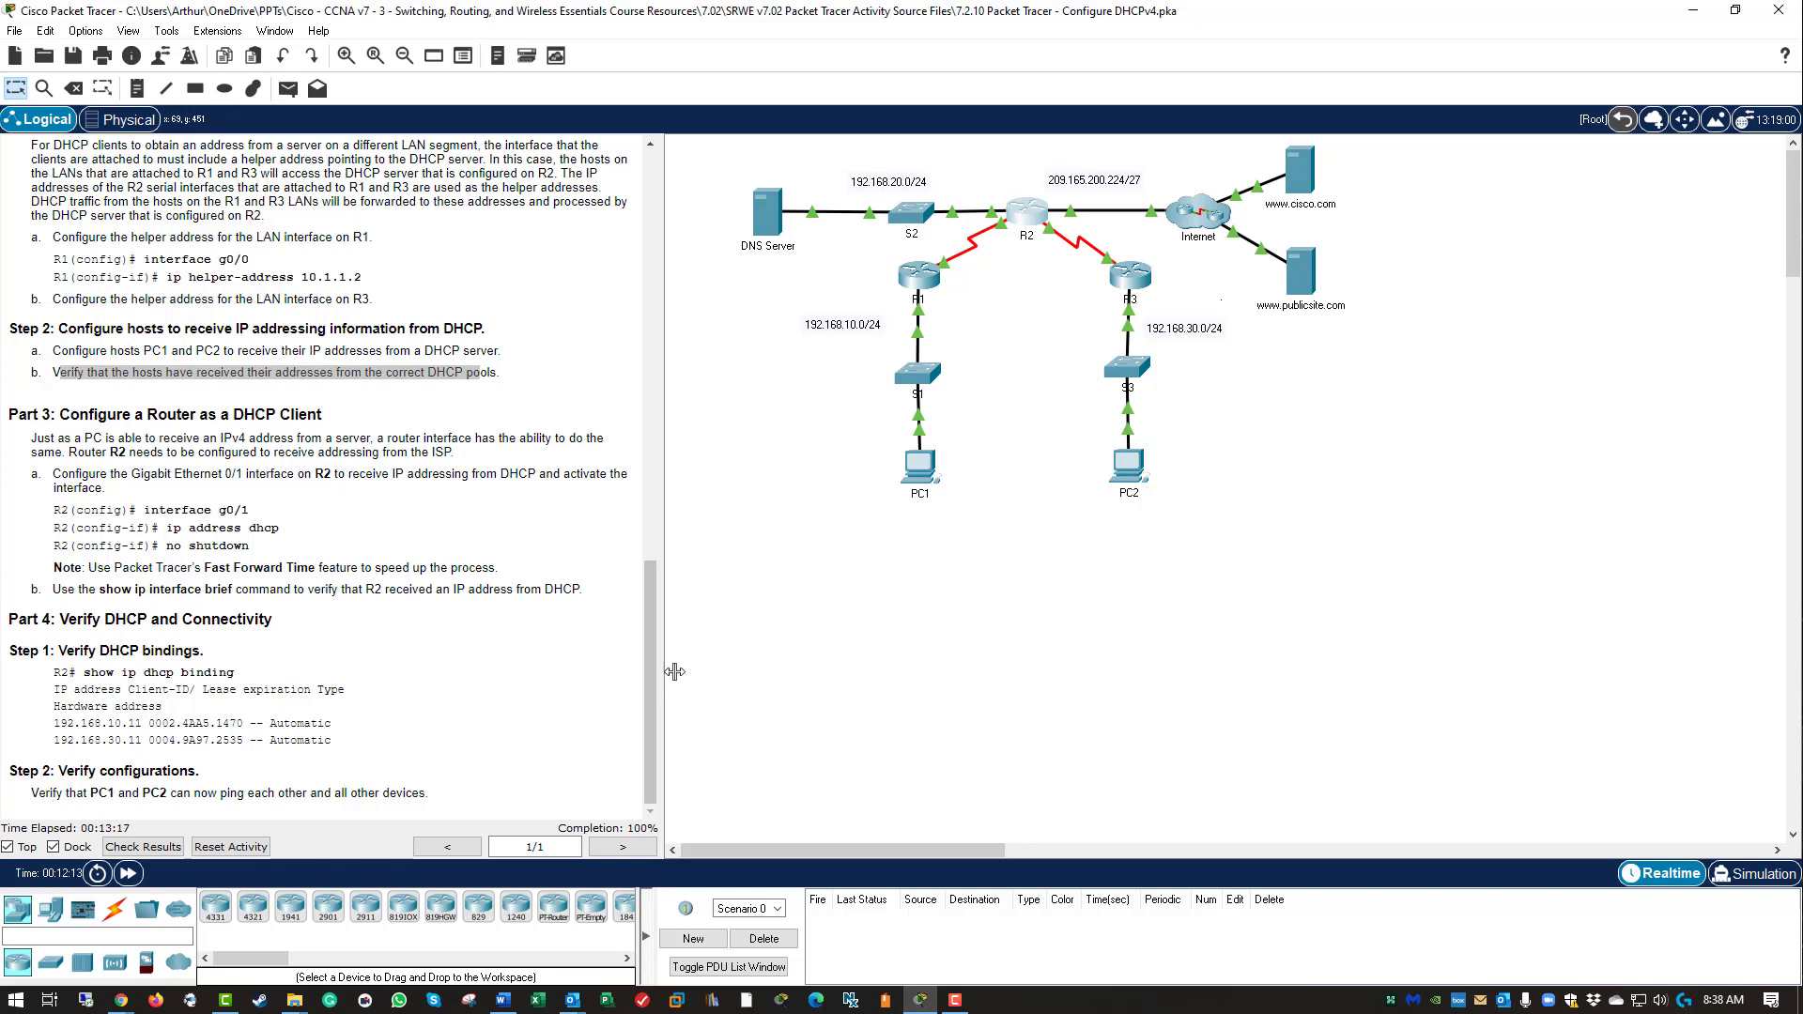
# Open PC1 and PC2 side by side and ping 192.168.10.11 from PC2.
pyautogui.click(933, 465)
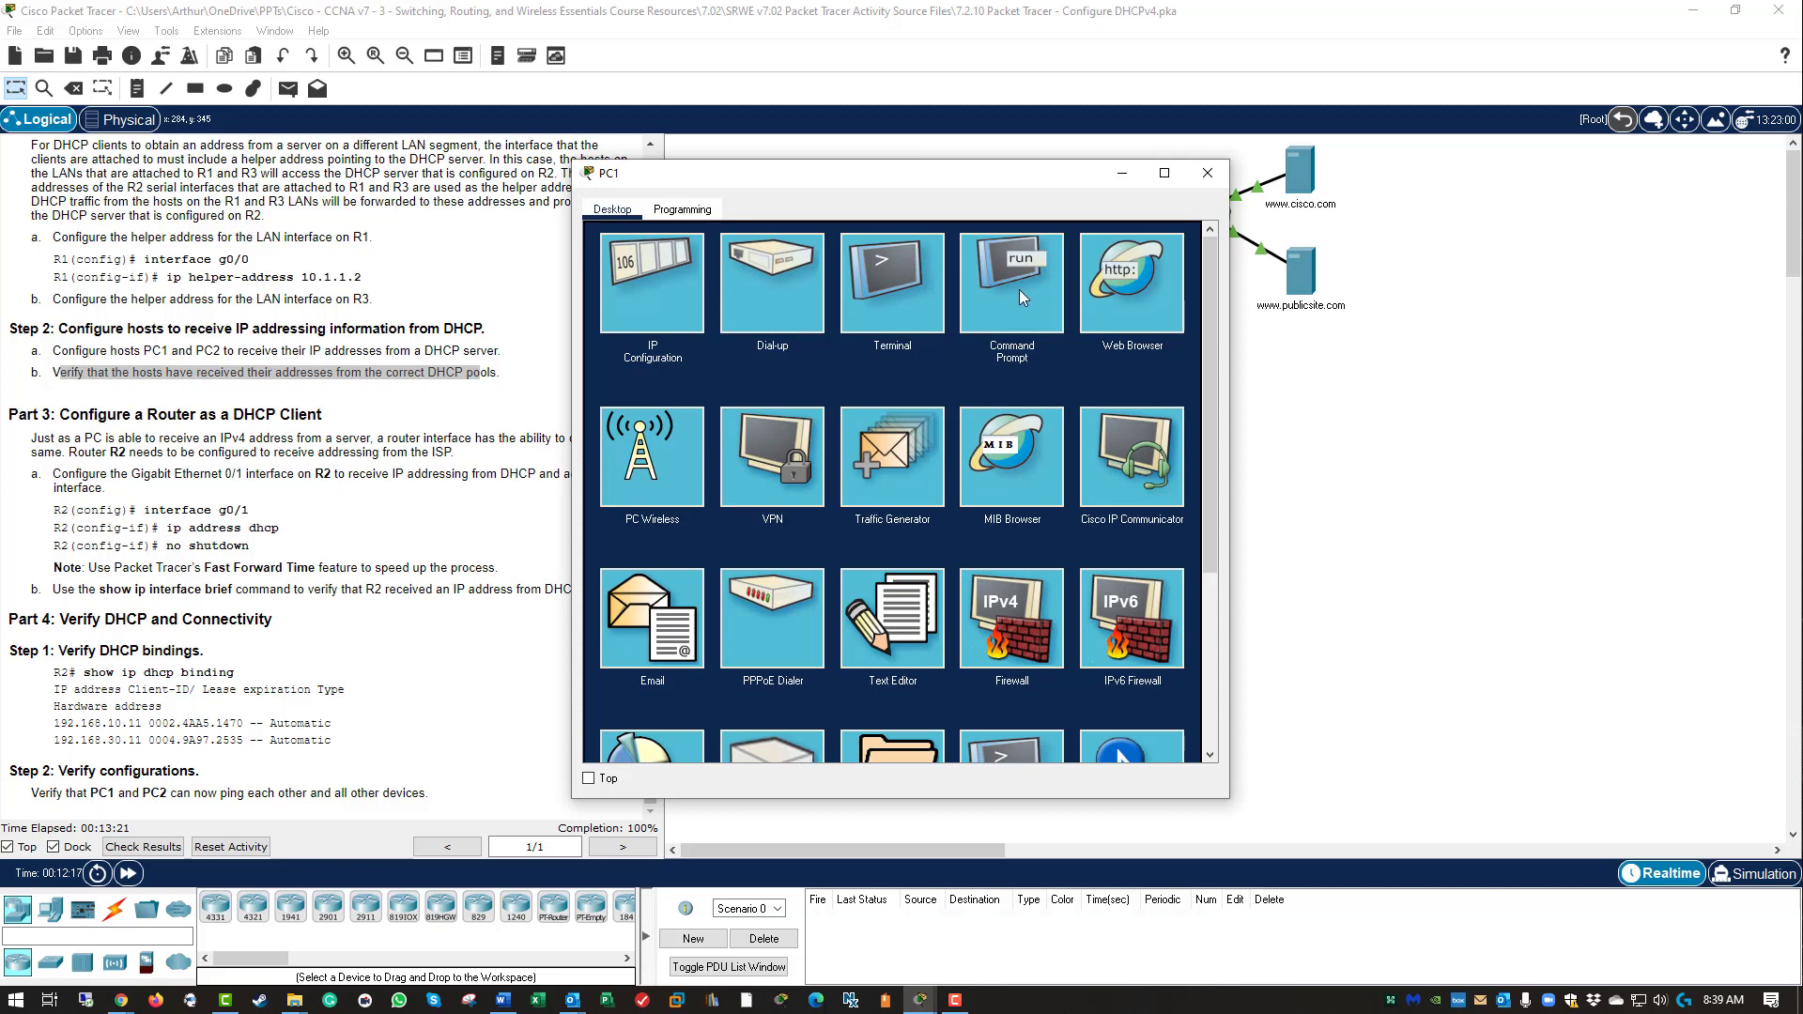
pyautogui.click(1022, 287)
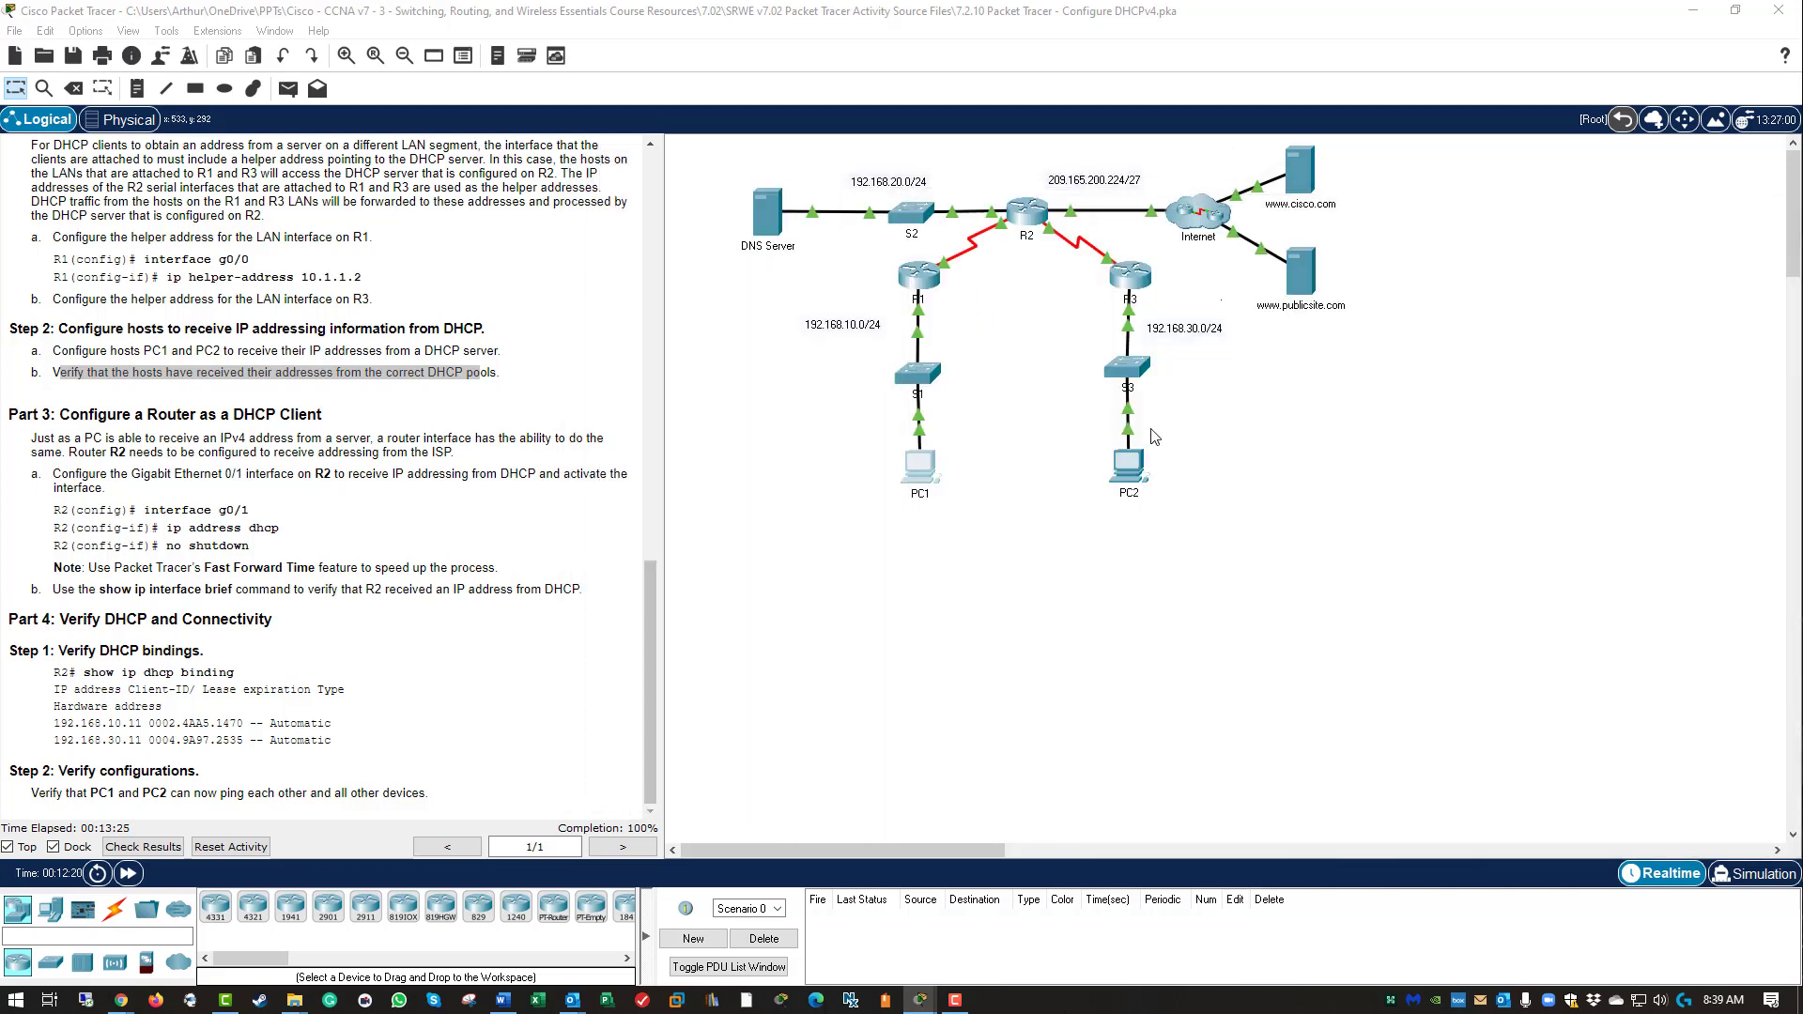
pyautogui.click(1146, 474)
pyautogui.click(1146, 473)
pyautogui.moveTo(1002, 182); pyautogui.dragTo(1500, 210)
pyautogui.click(705, 260)
pyautogui.moveTo(1280, 223); pyautogui.dragTo(682, 200)
pyautogui.click(1511, 315)
pyautogui.click(1511, 317)
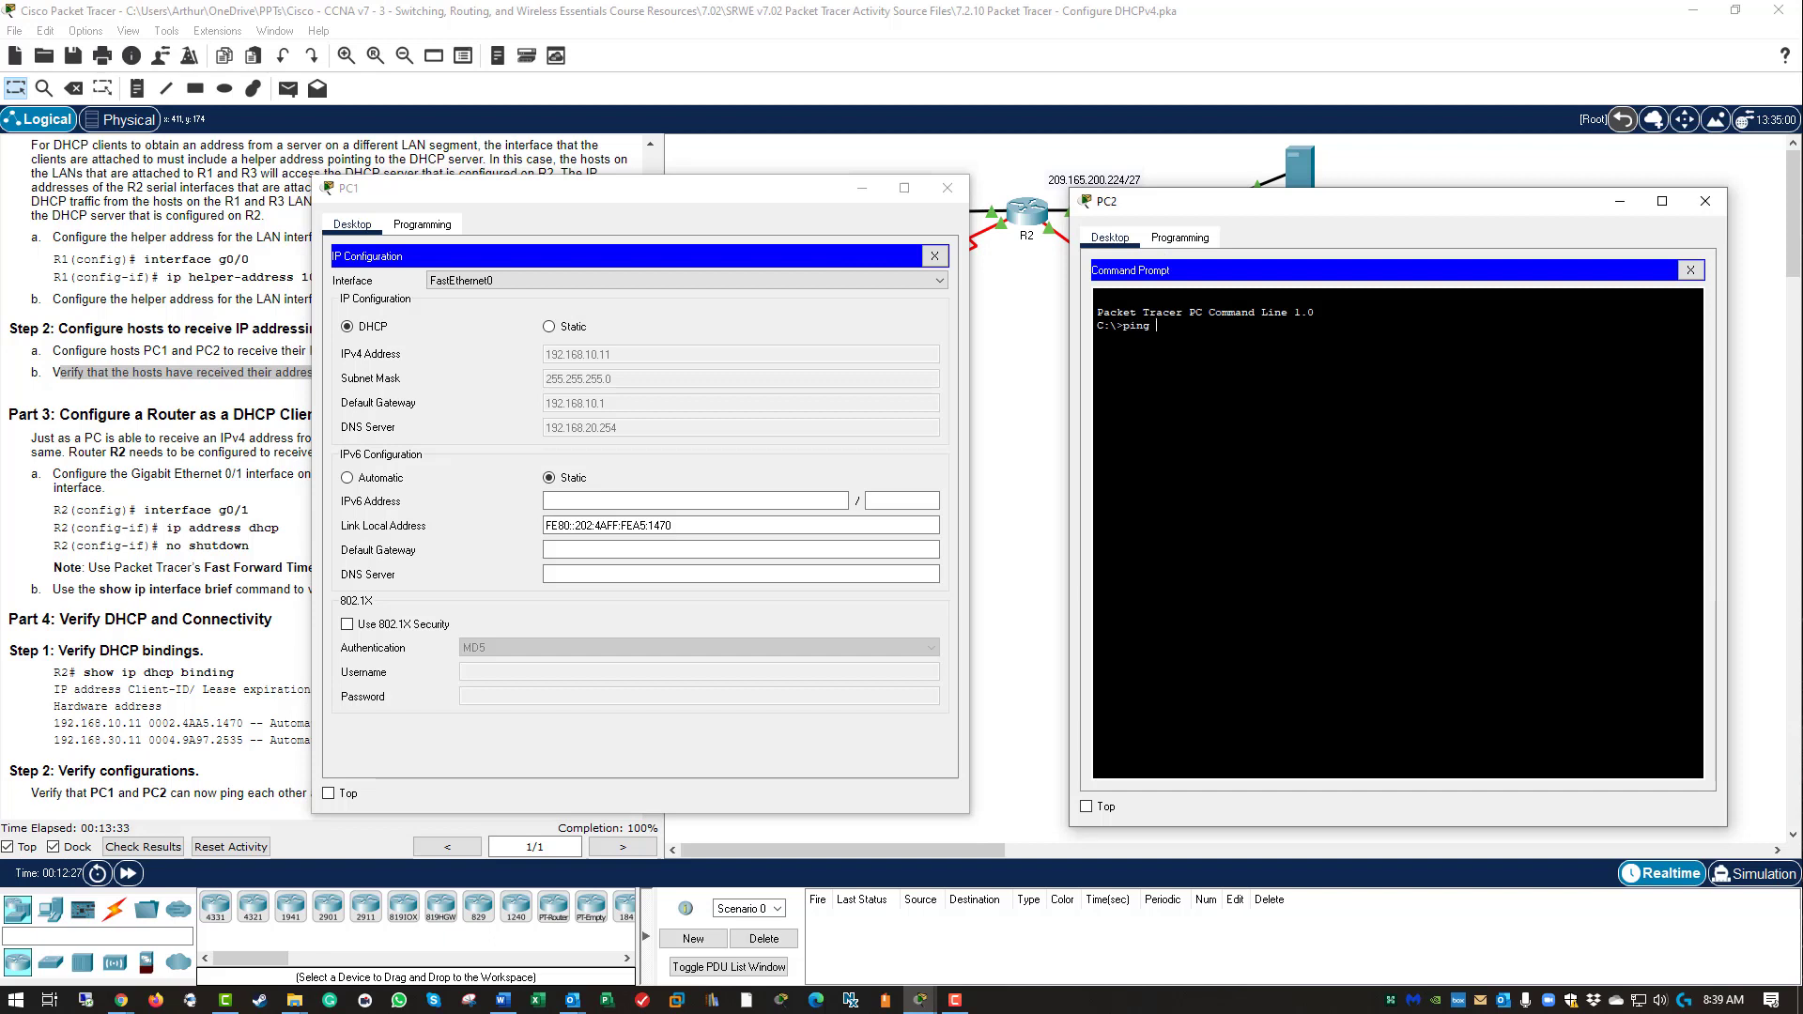
pyautogui.write('ping 192.168.10.11')
pyautogui.press('Return')
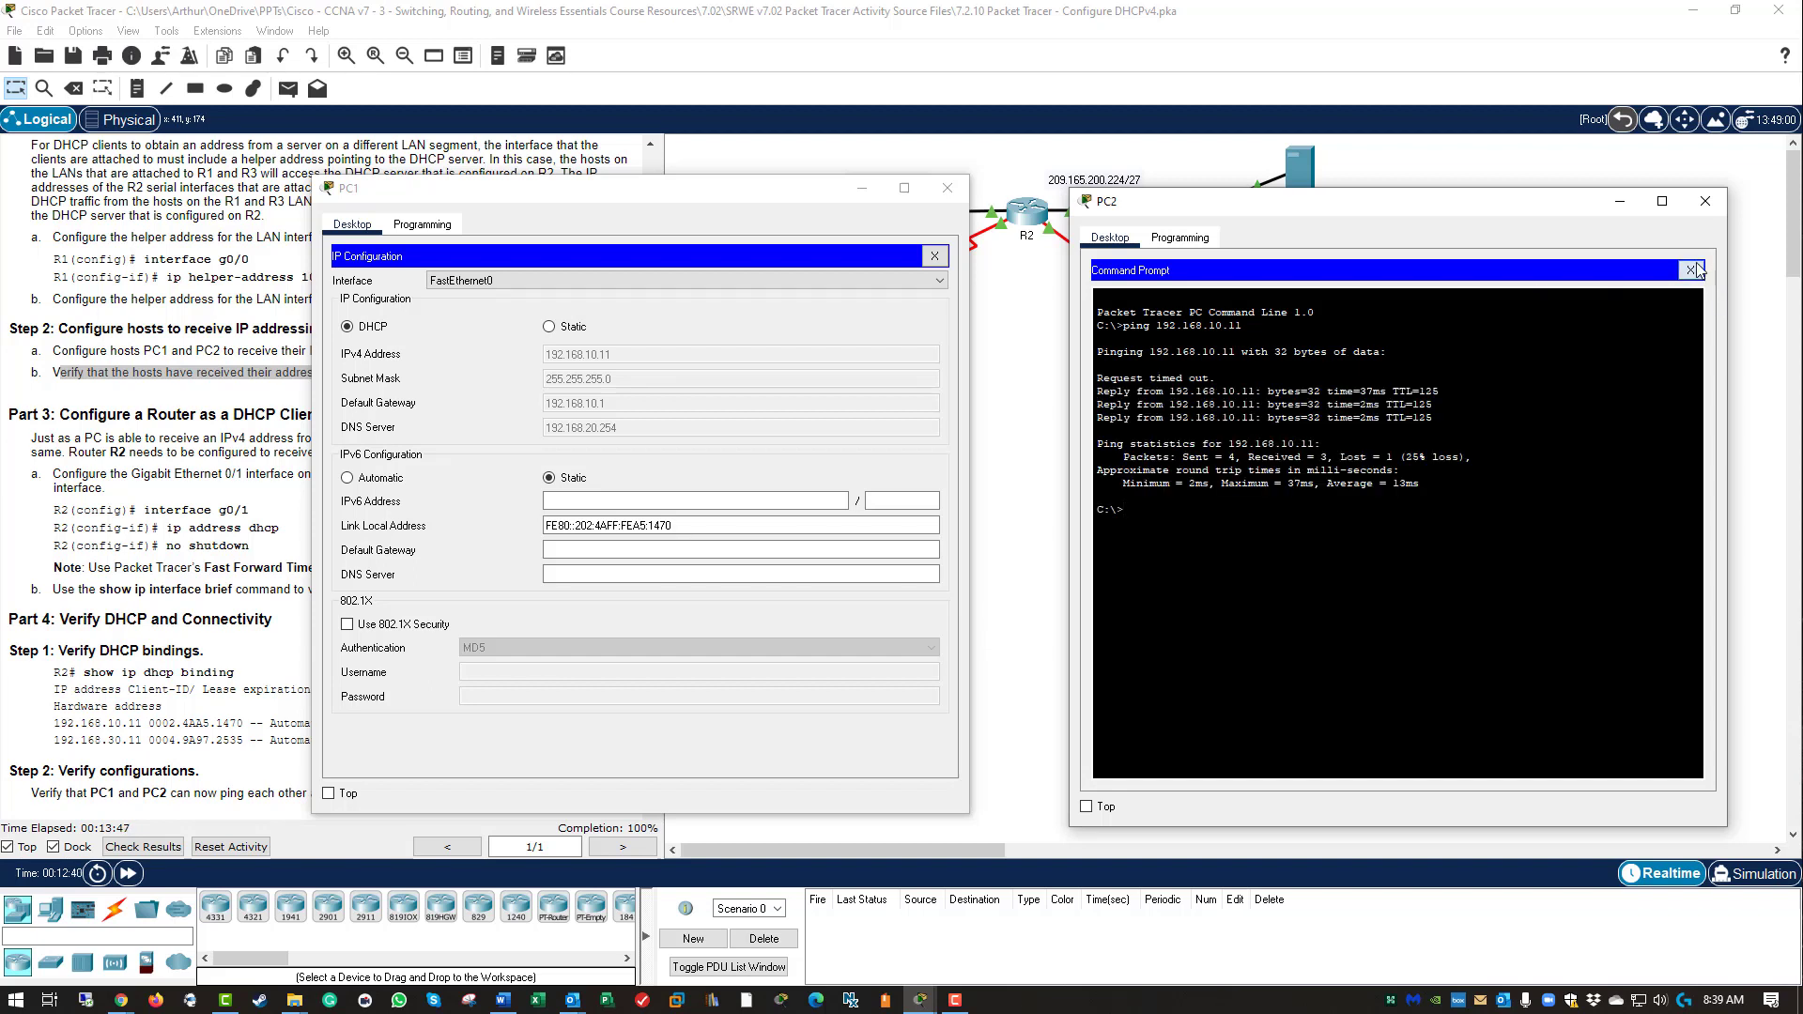
# Ping 192.168.30.11 from PC1 with 0% loss, then close both PC windows.
pyautogui.click(1690, 269)
pyautogui.click(1124, 320)
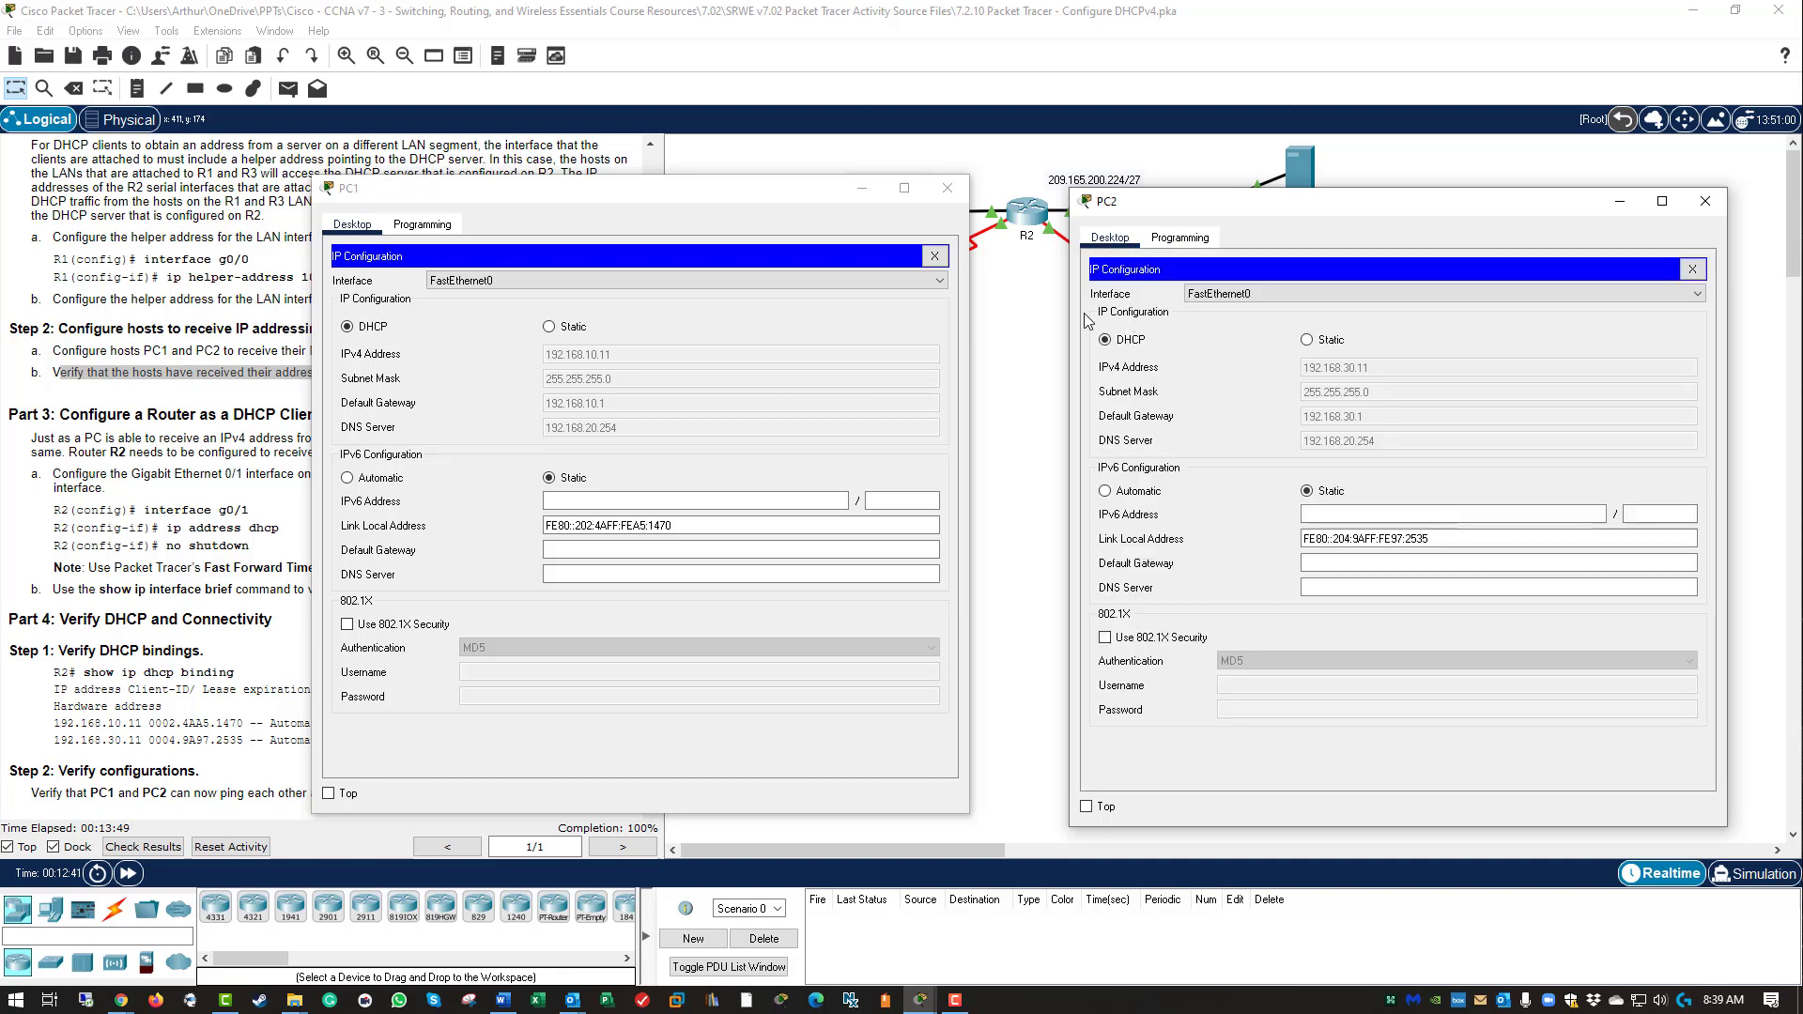
pyautogui.click(934, 256)
pyautogui.click(747, 286)
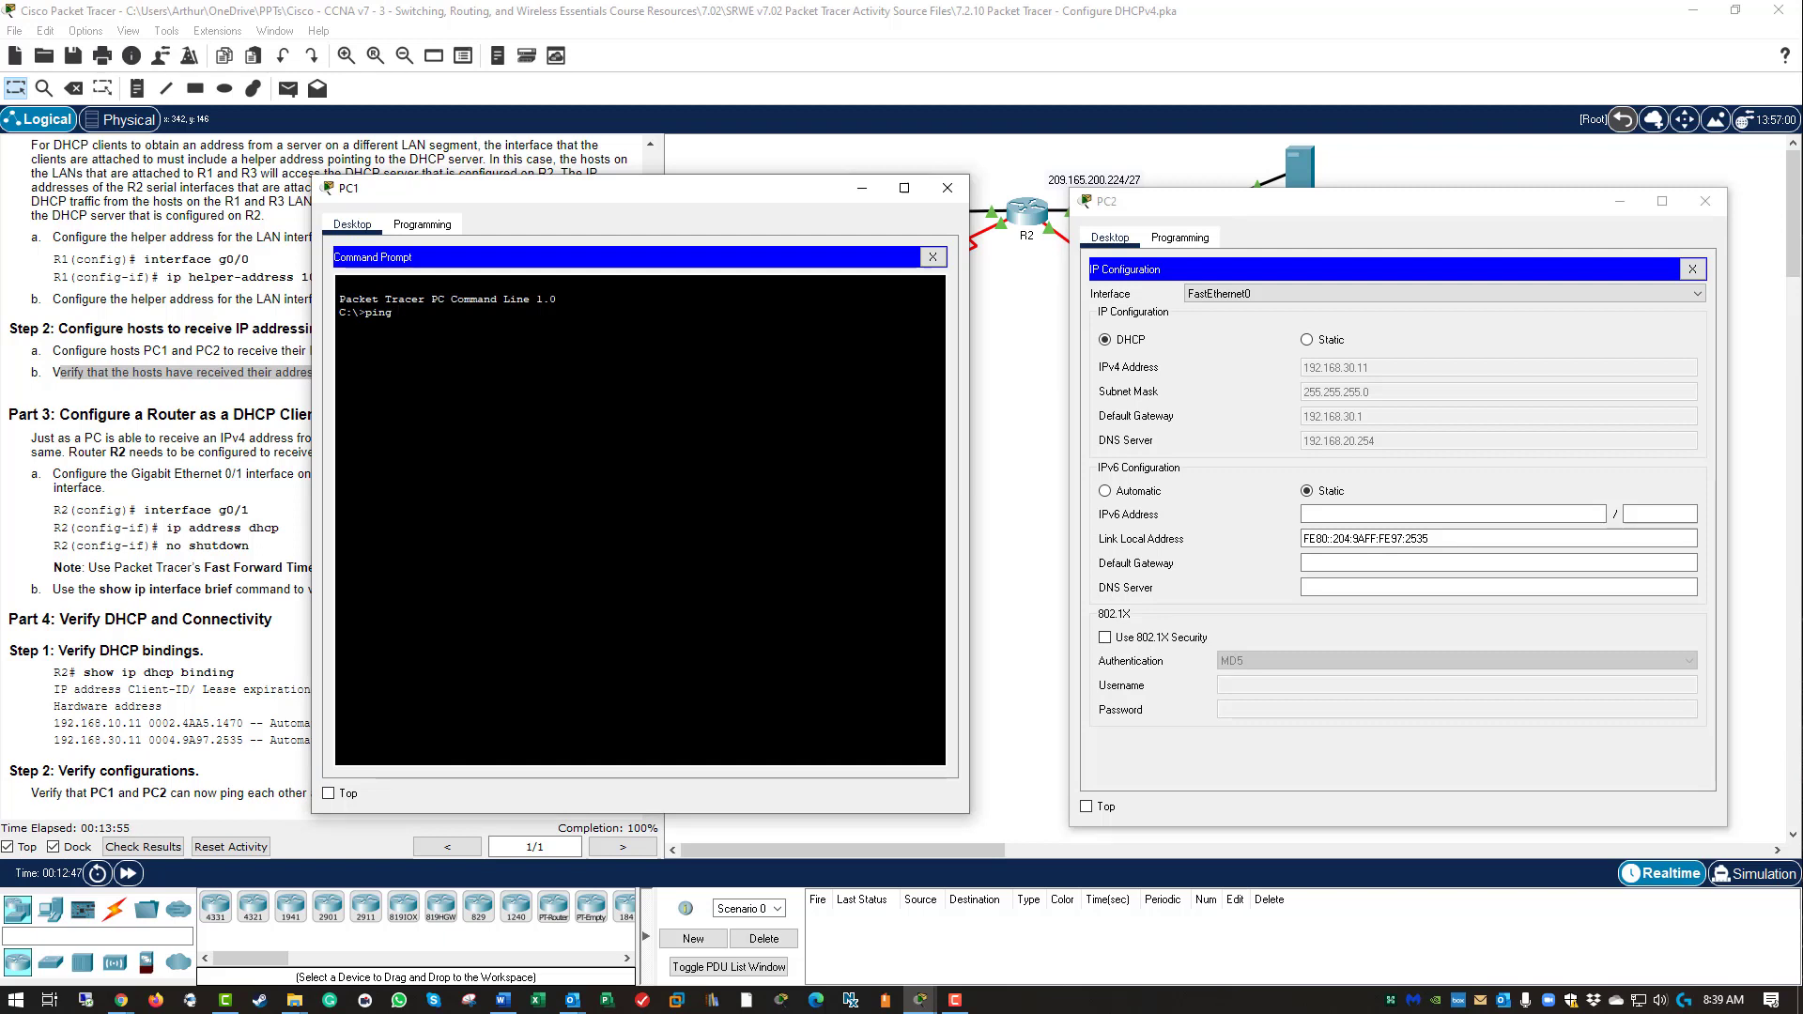
pyautogui.write('192.168.30.11')
pyautogui.press('Return')
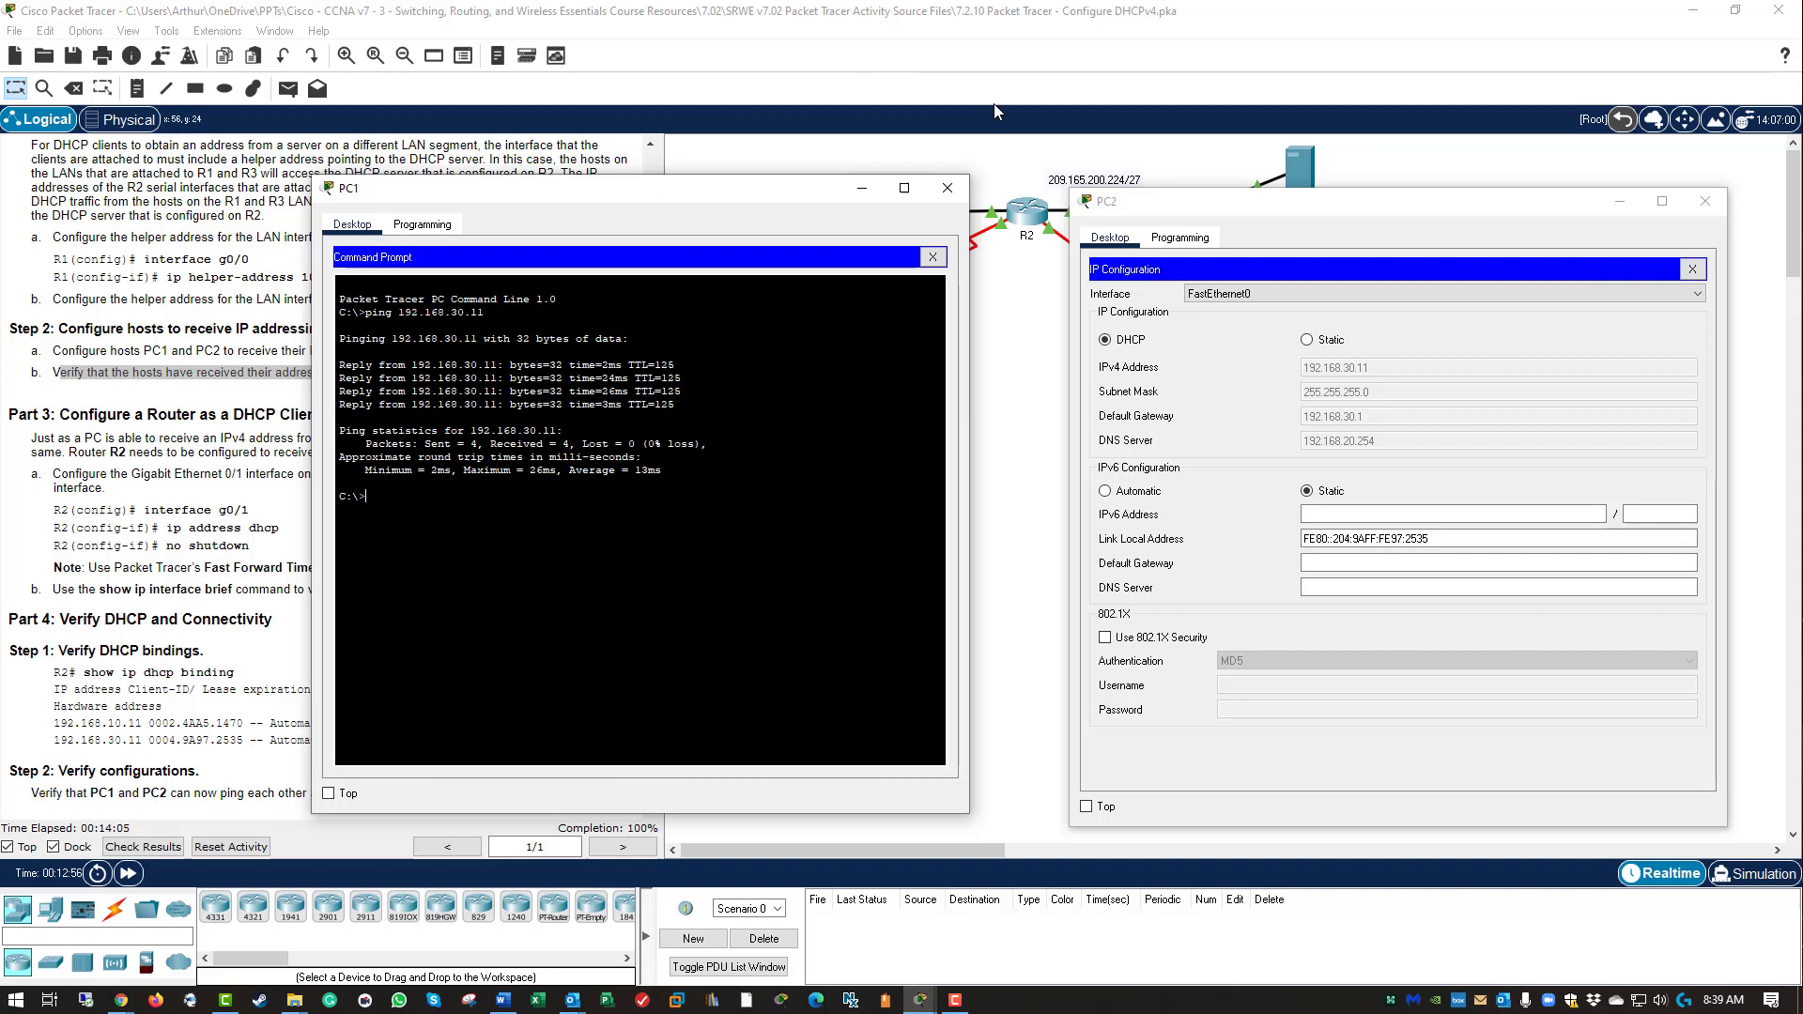
pyautogui.click(947, 188)
pyautogui.click(1705, 201)
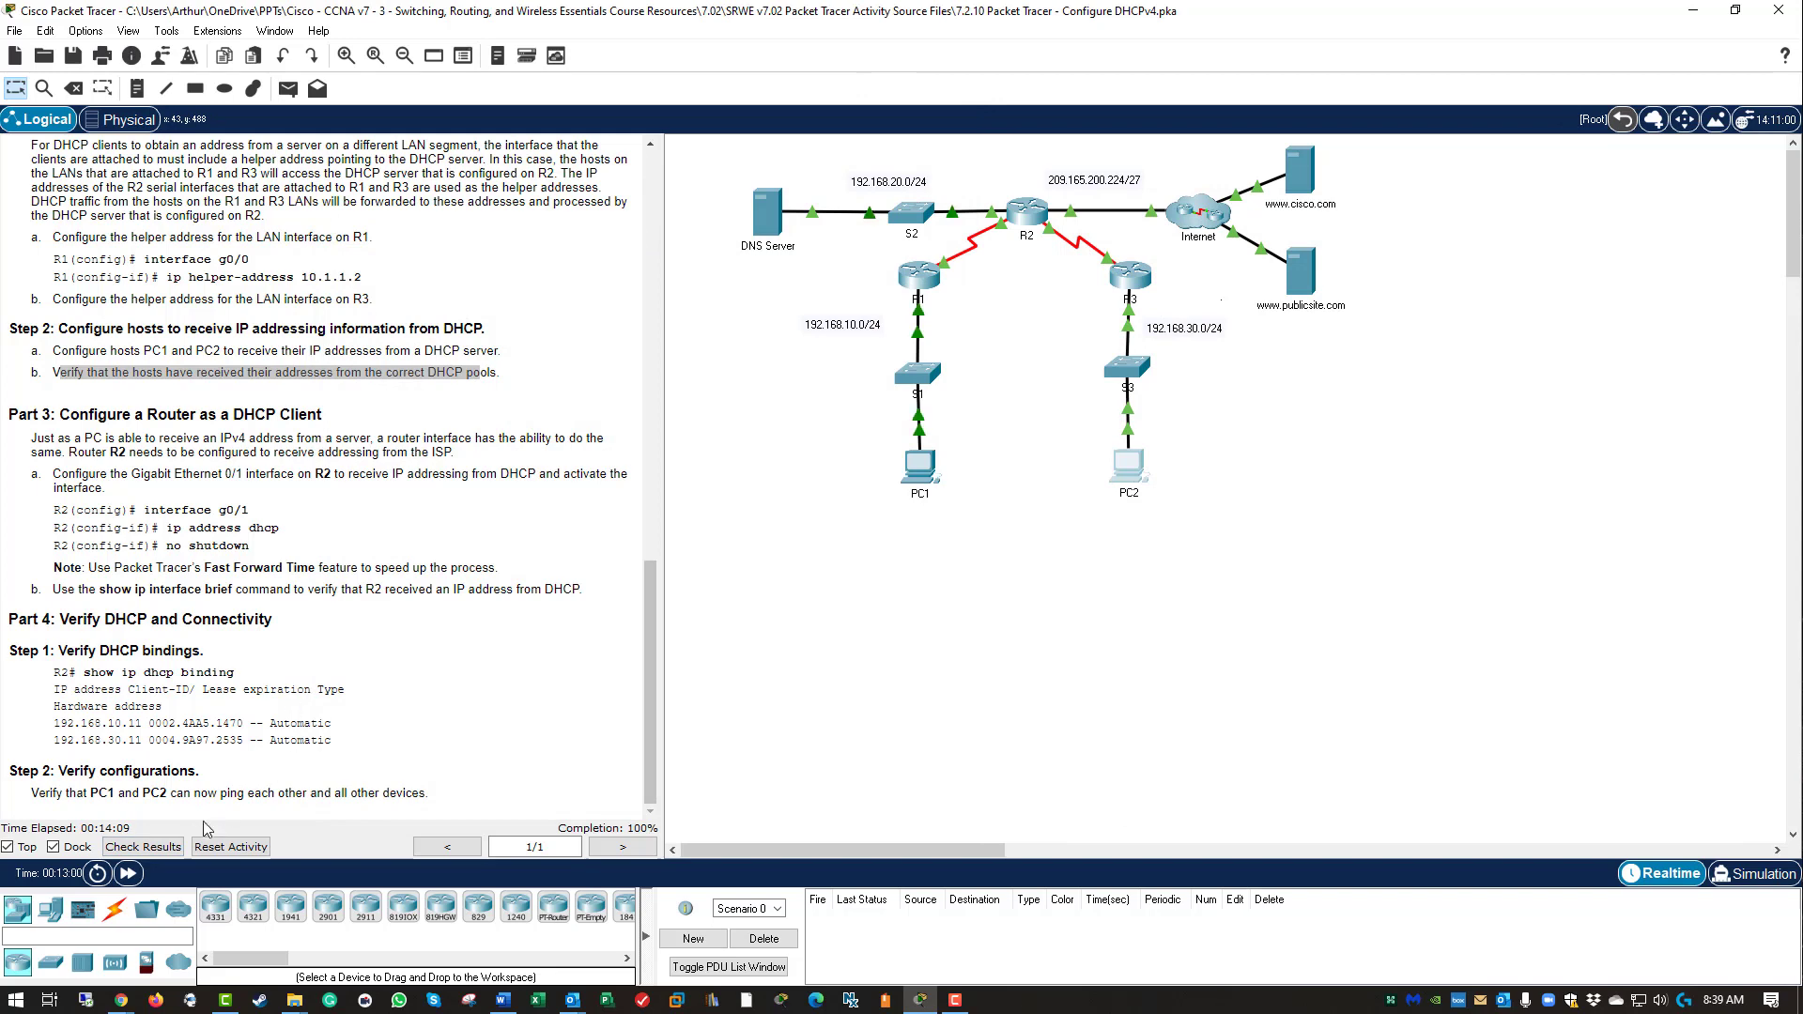
# Check the activity results and view the assessment items, all correct at 103/103.
pyautogui.click(159, 851)
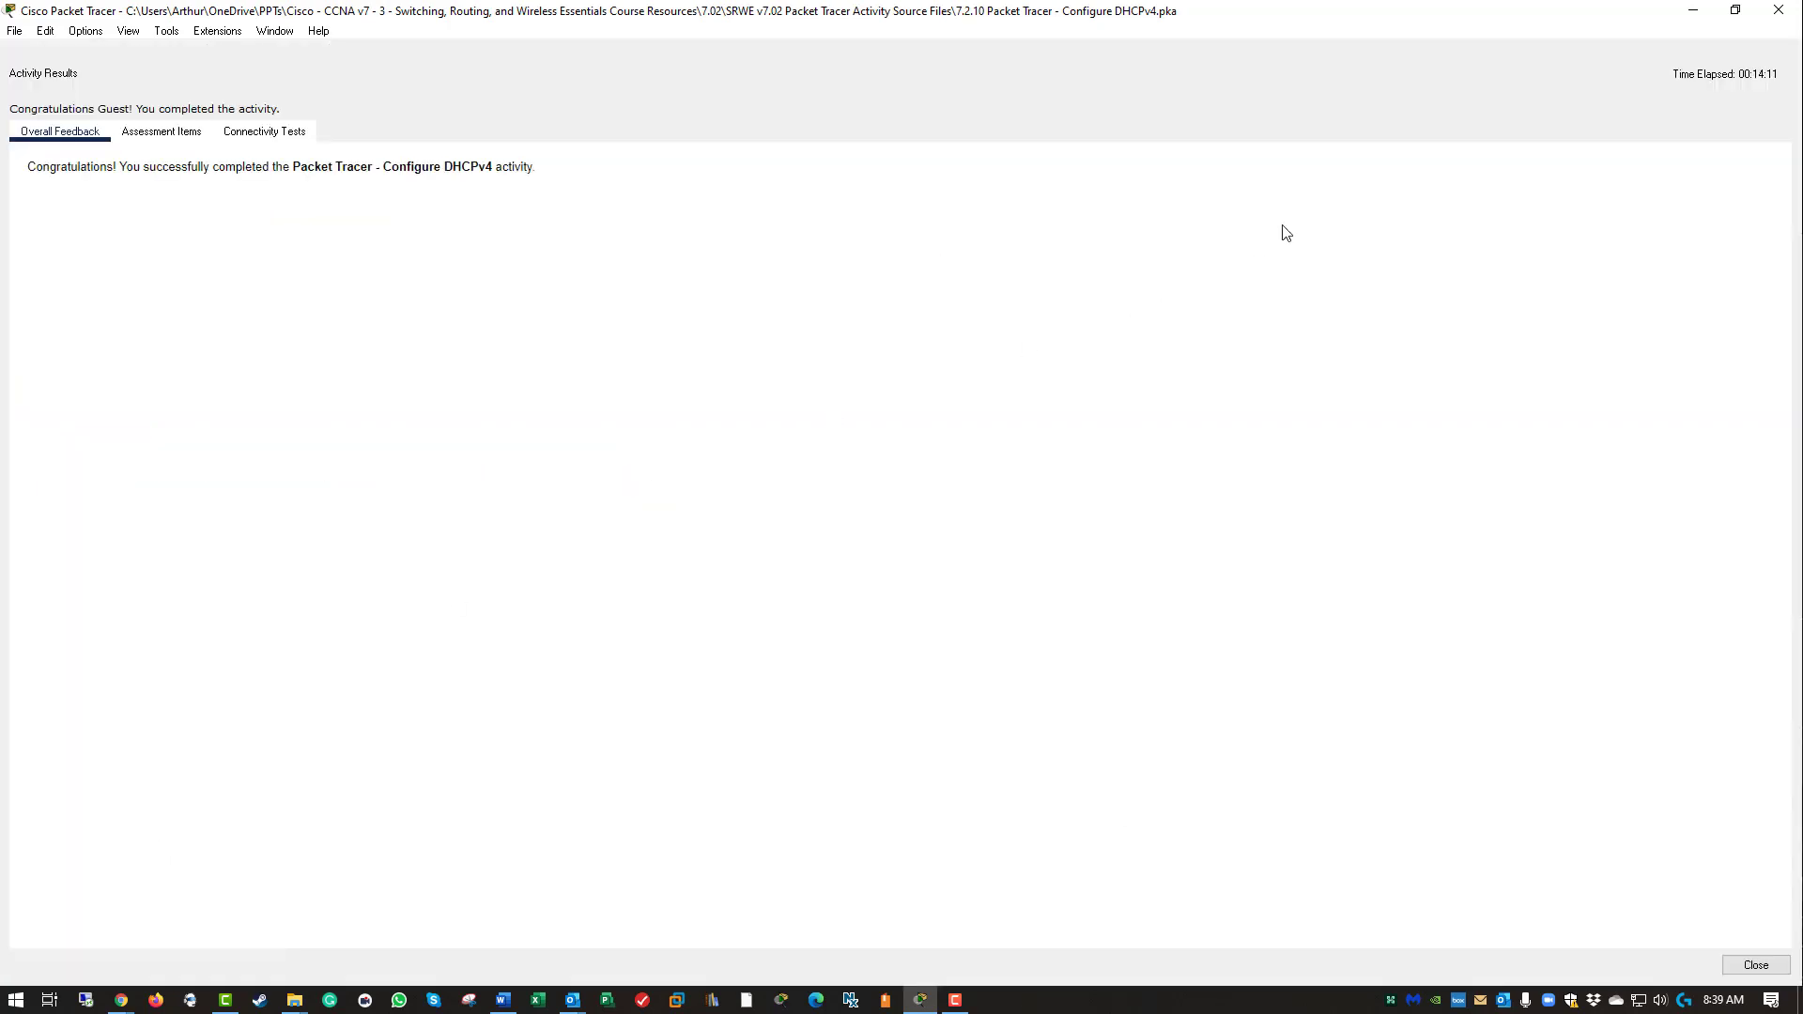
pyautogui.click(151, 136)
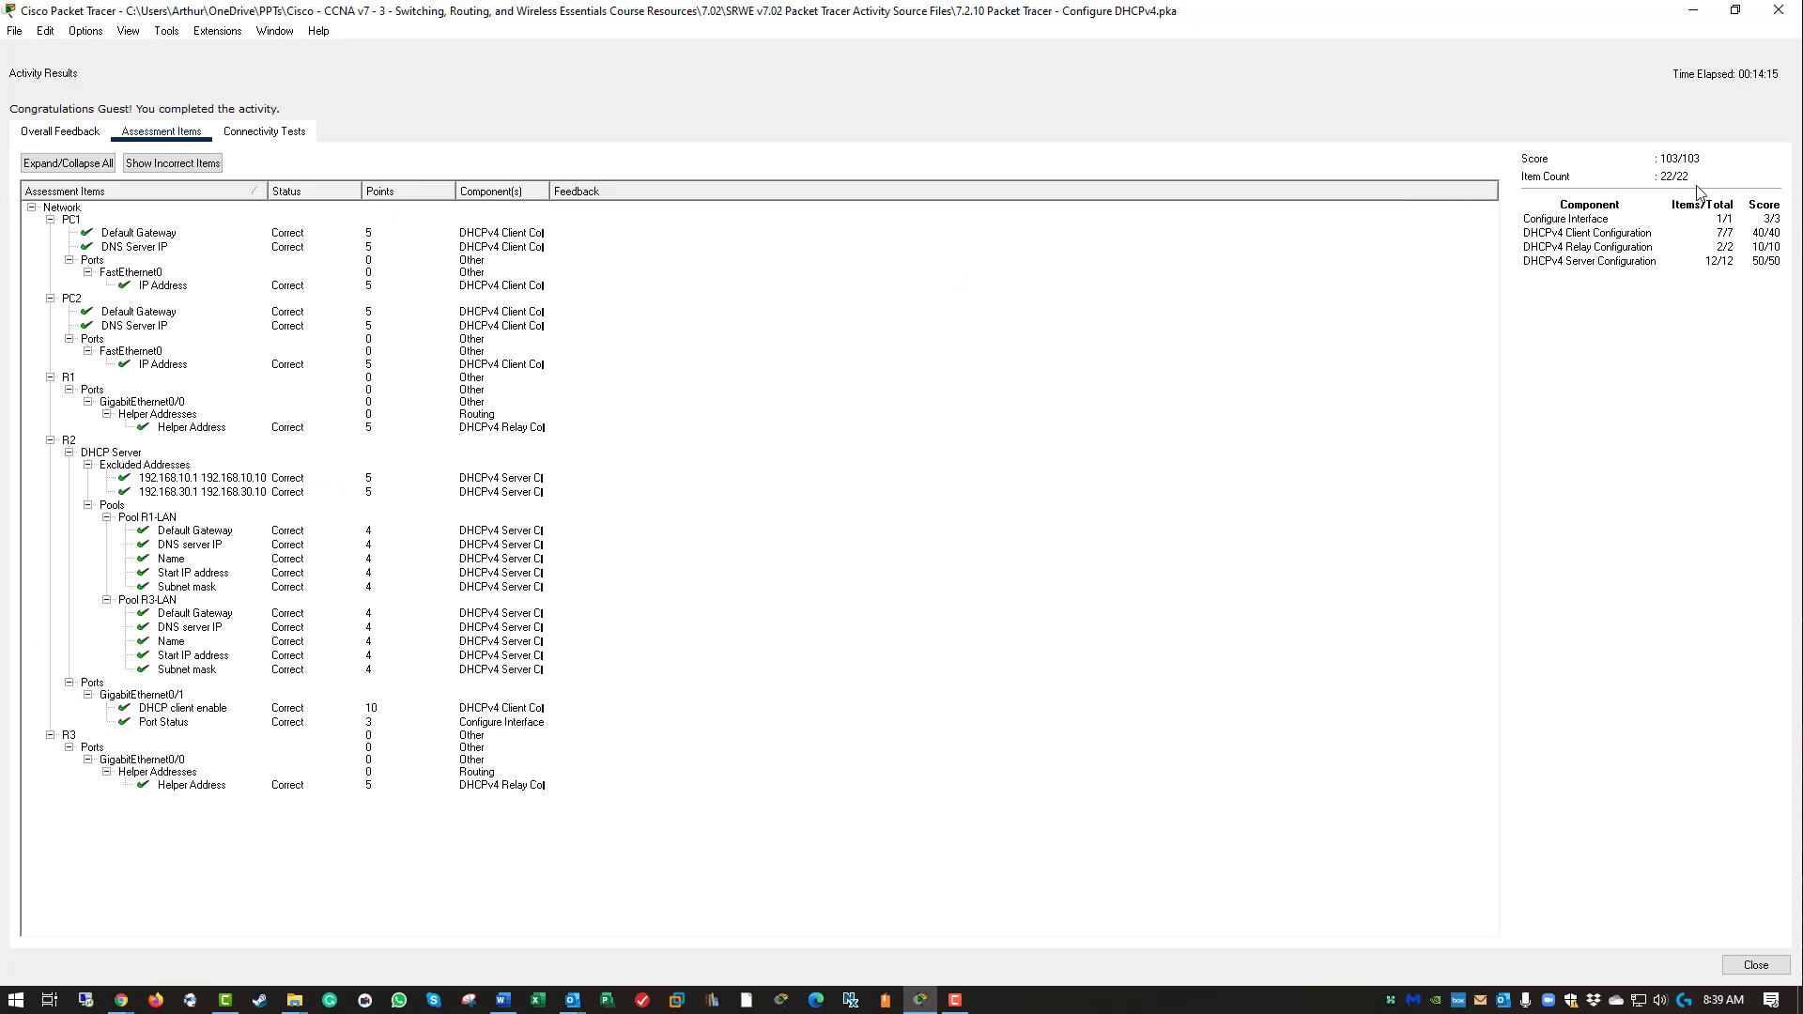